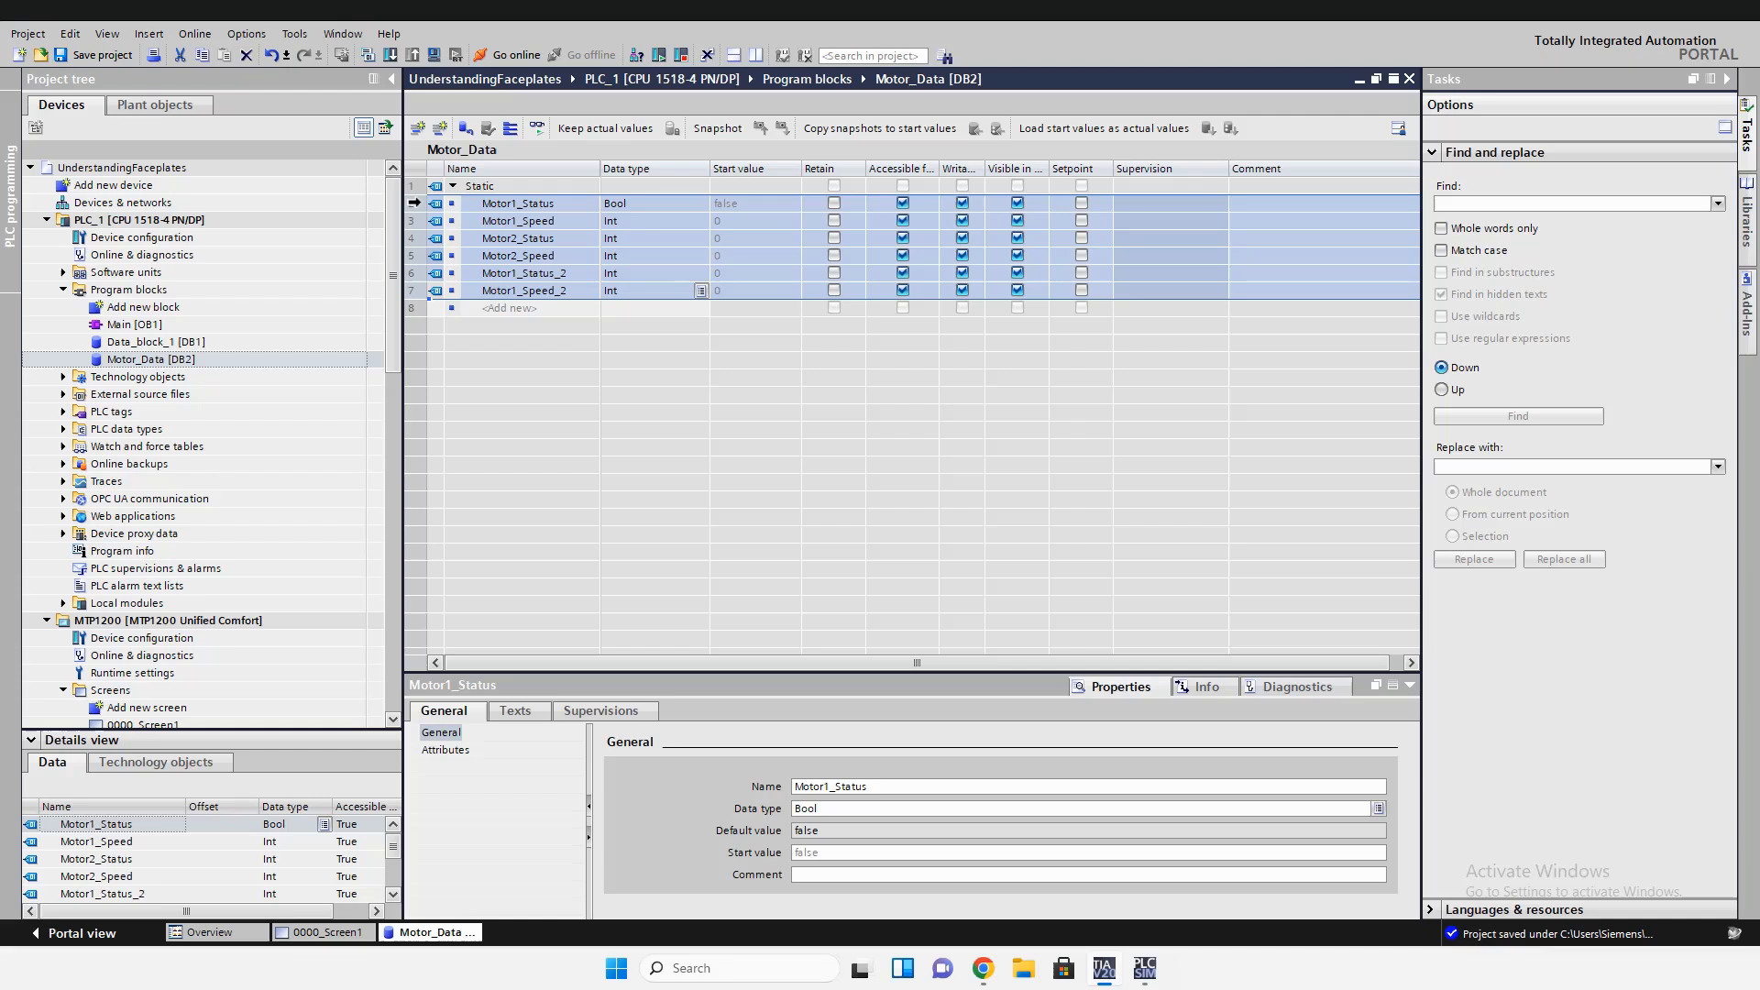
# Delete all the motor status and speed variables from the Motor_Data block
pyautogui.press('Delete')
# Add a new PLC data type named udtMotor to PLC_1
pyautogui.click(64, 429)
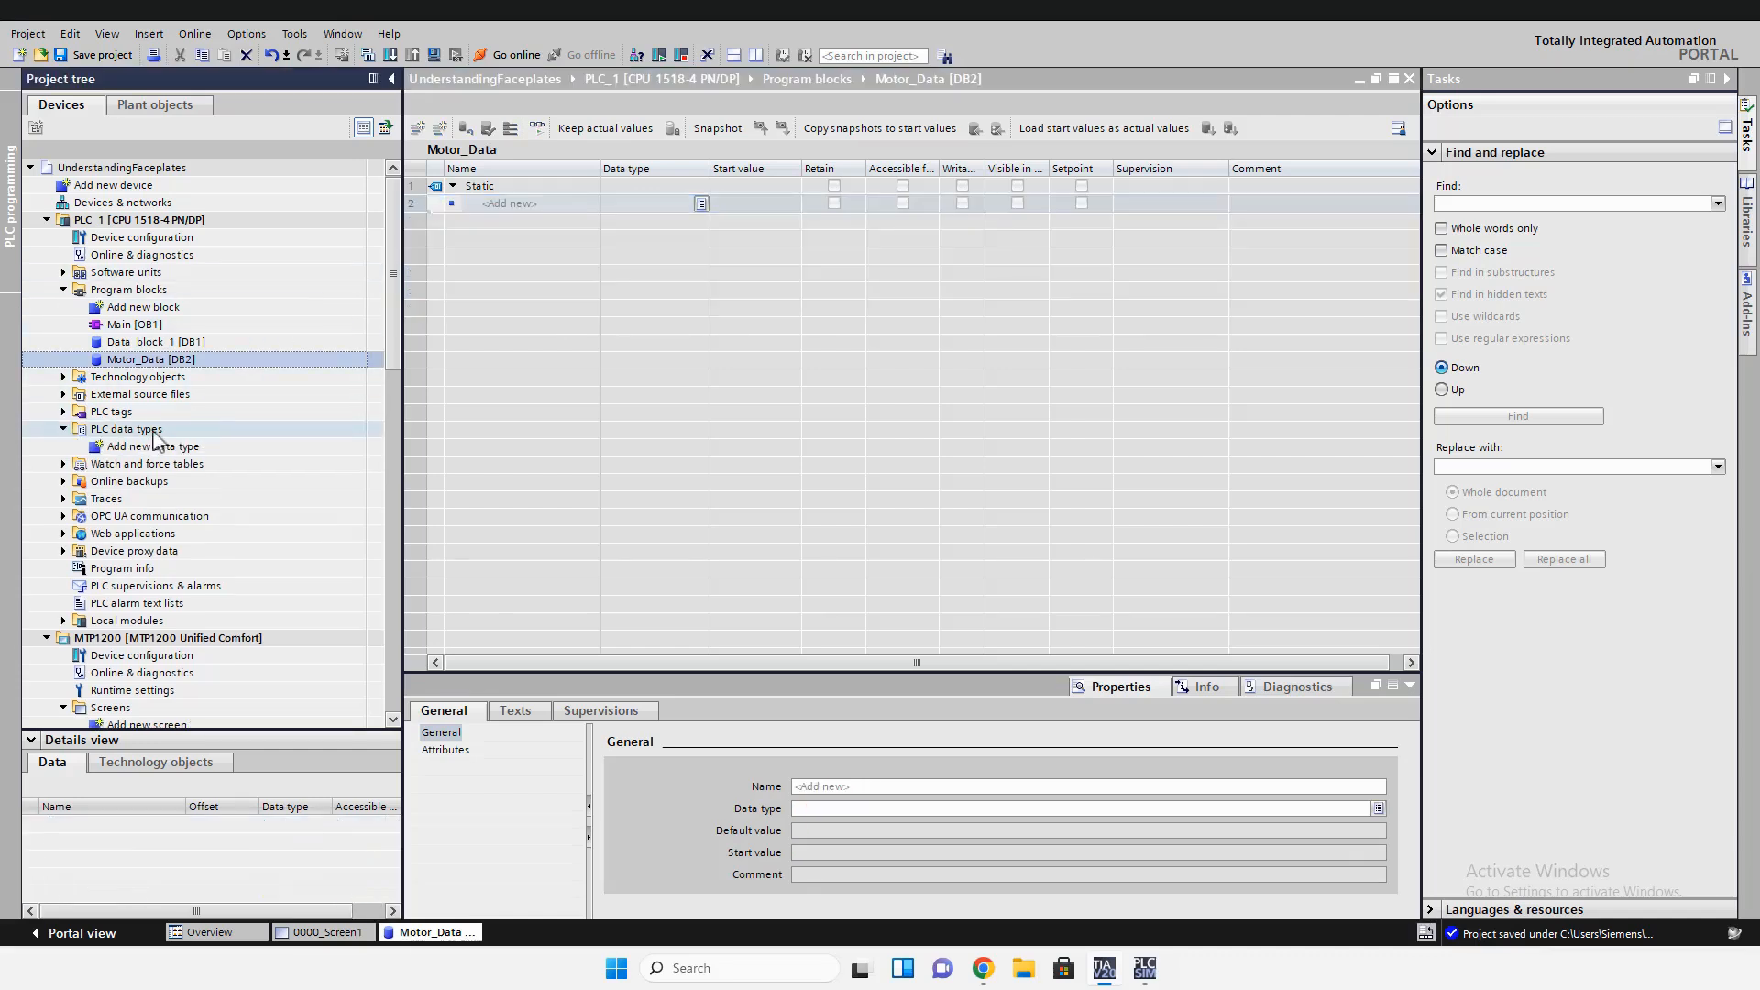
pyautogui.click(153, 446)
pyautogui.doubleClick(174, 449)
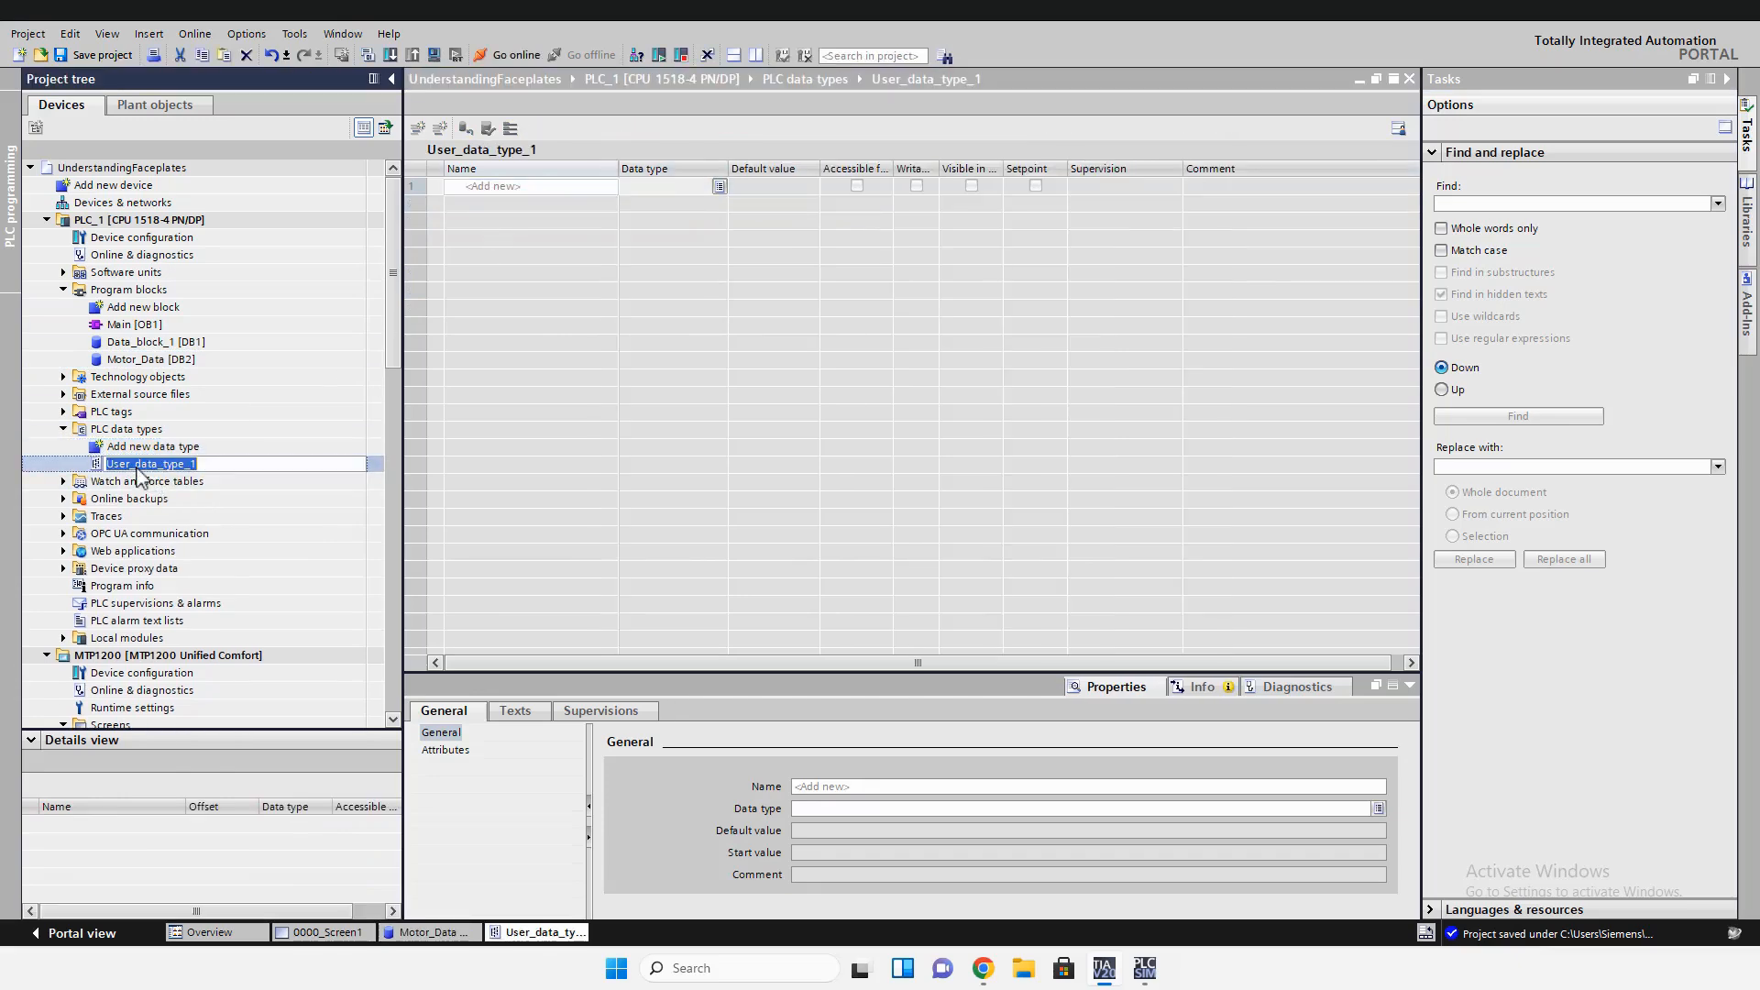
# Define two elements in udtMotor: Status as Bool and Speed as Int
pyautogui.click(542, 188)
pyautogui.click(579, 209)
pyautogui.write('S')
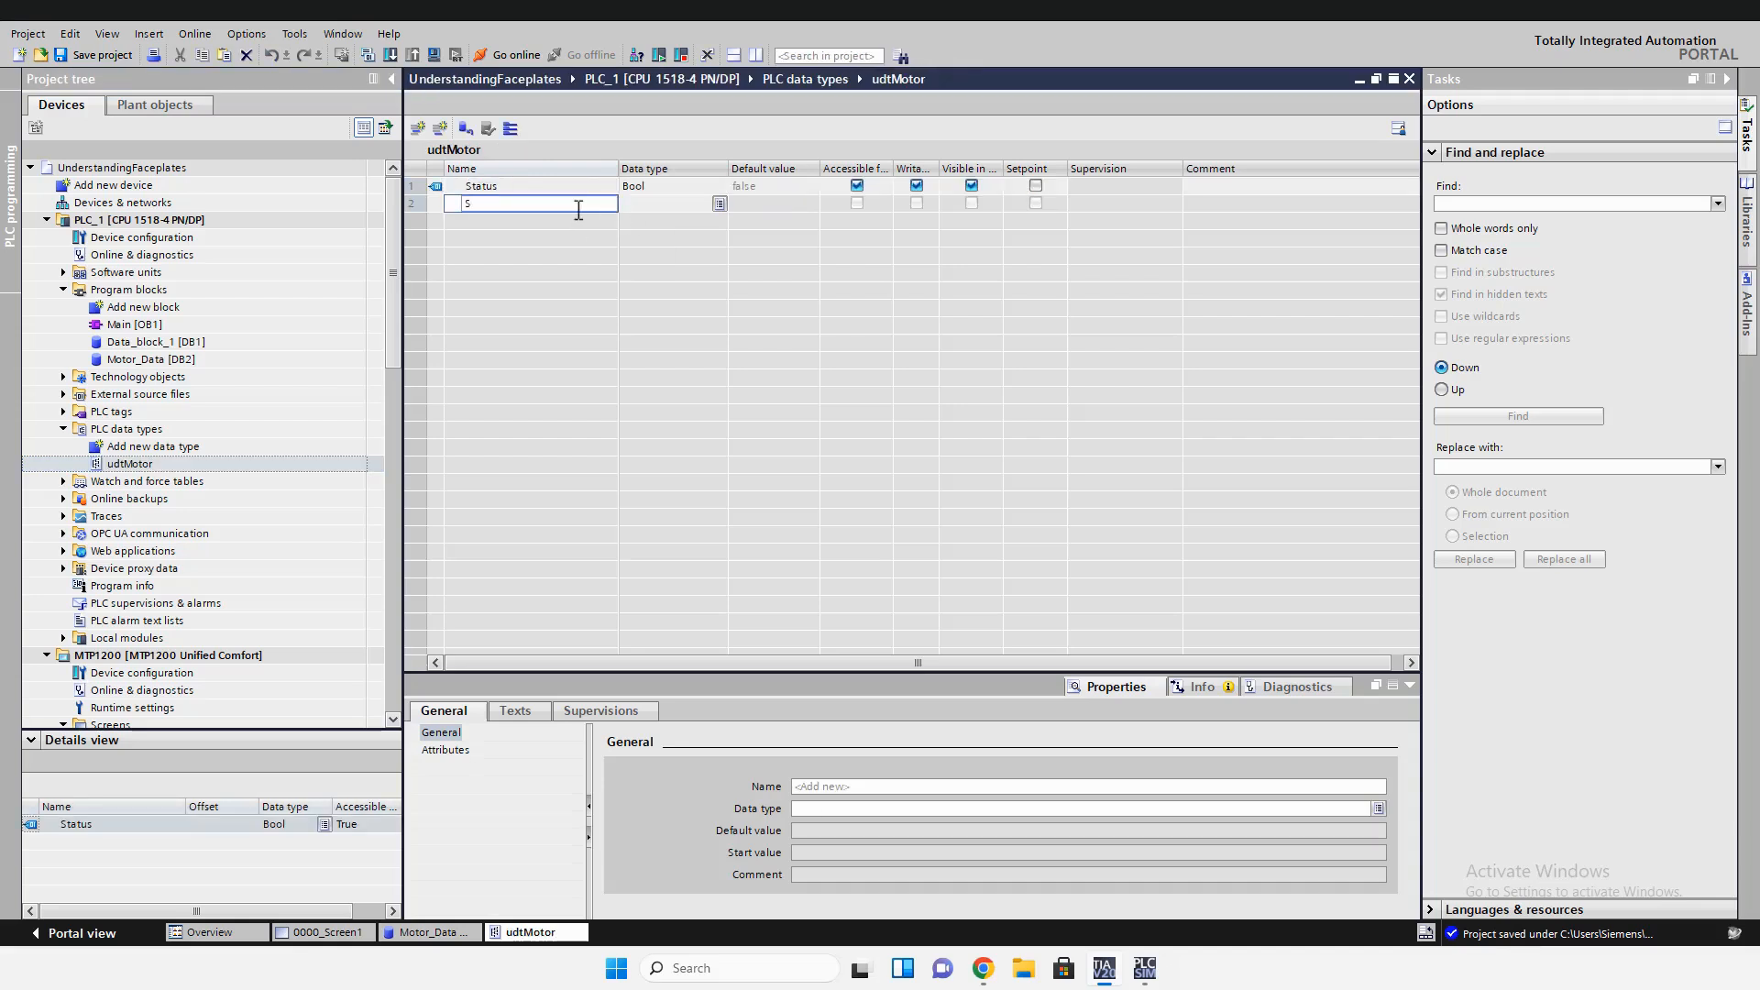
pyautogui.write('peed')
pyautogui.press('Return')
pyautogui.write('Int')
pyautogui.press('Return')
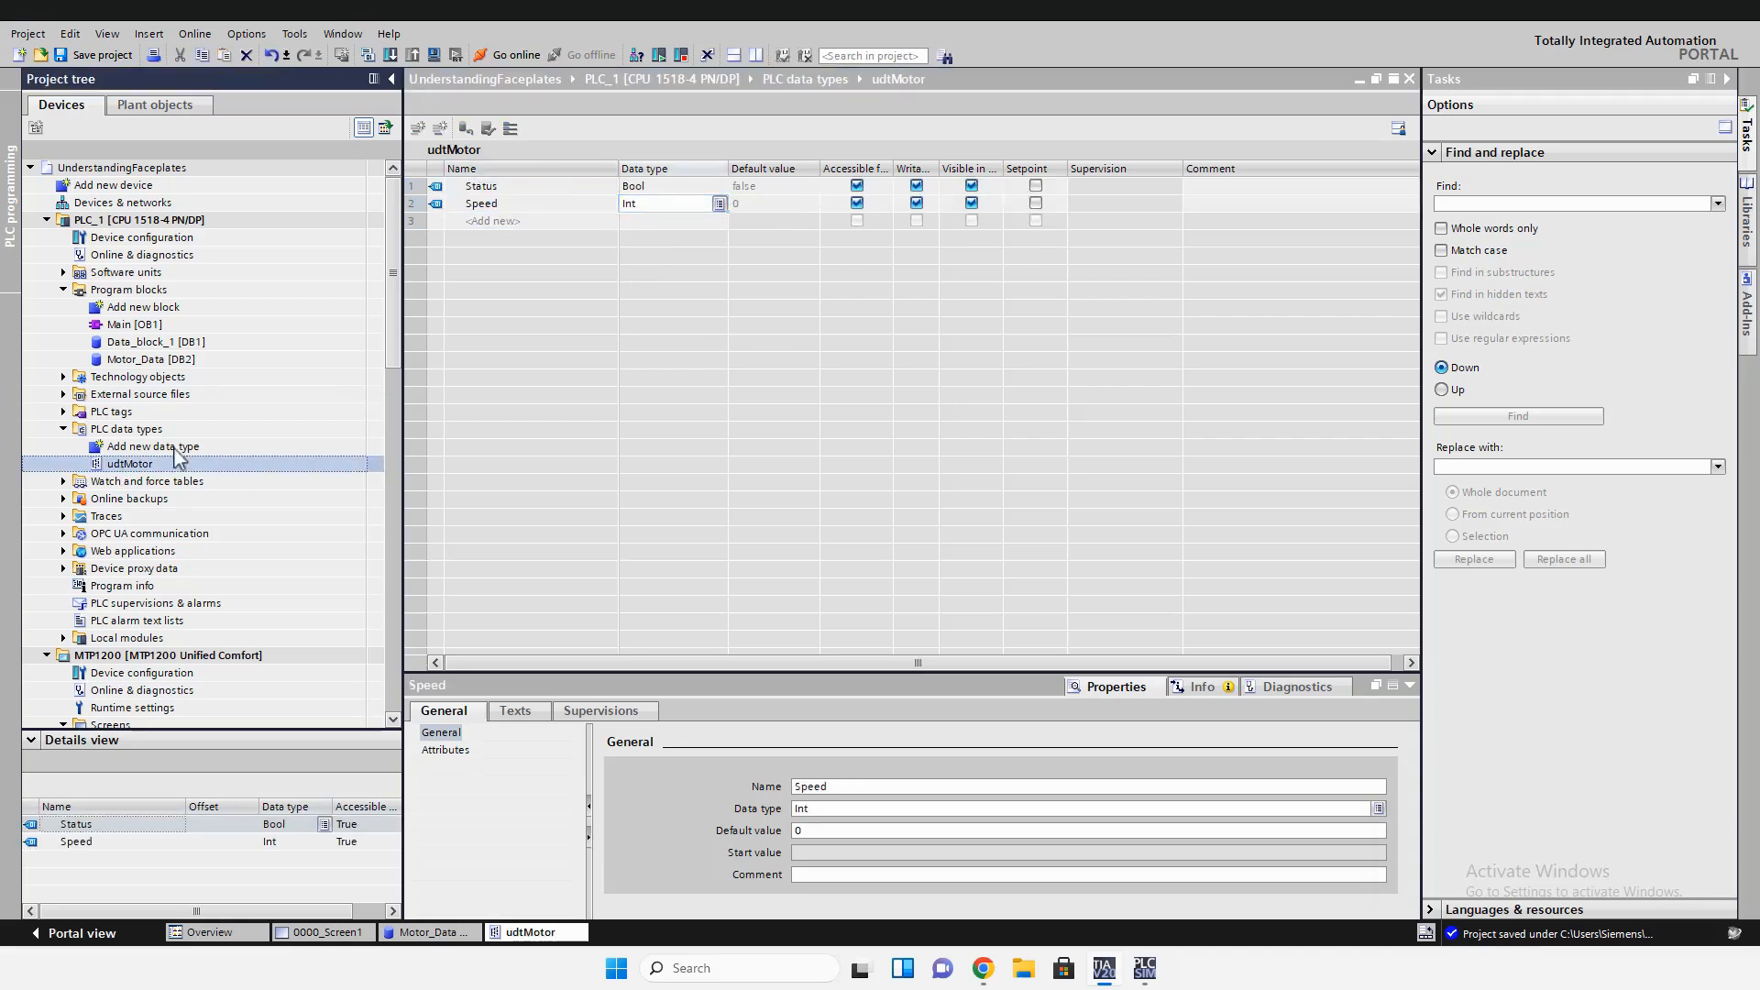
# Add a static variable named Motors to the Motor_Data data block
pyautogui.doubleClick(183, 359)
pyautogui.click(496, 203)
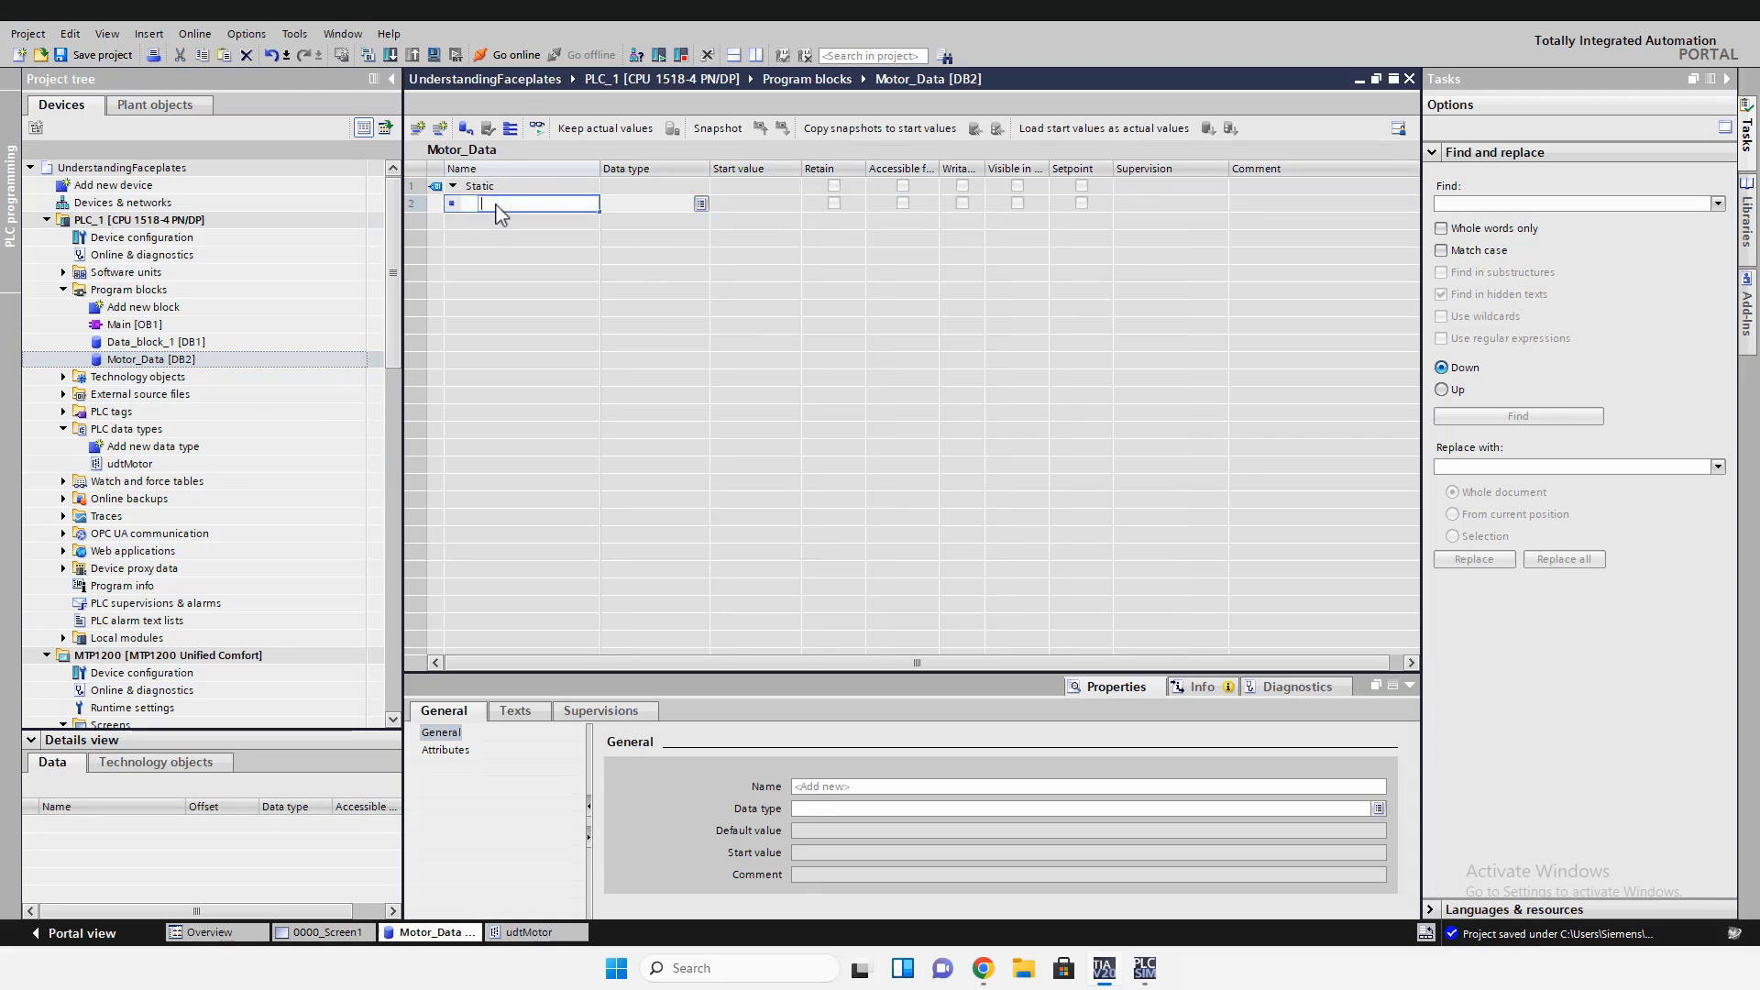
pyautogui.press('Return')
# Set the data type of Motors to Array[0..3] of "udtMotor" and expand the array to show its elements
pyautogui.click(701, 204)
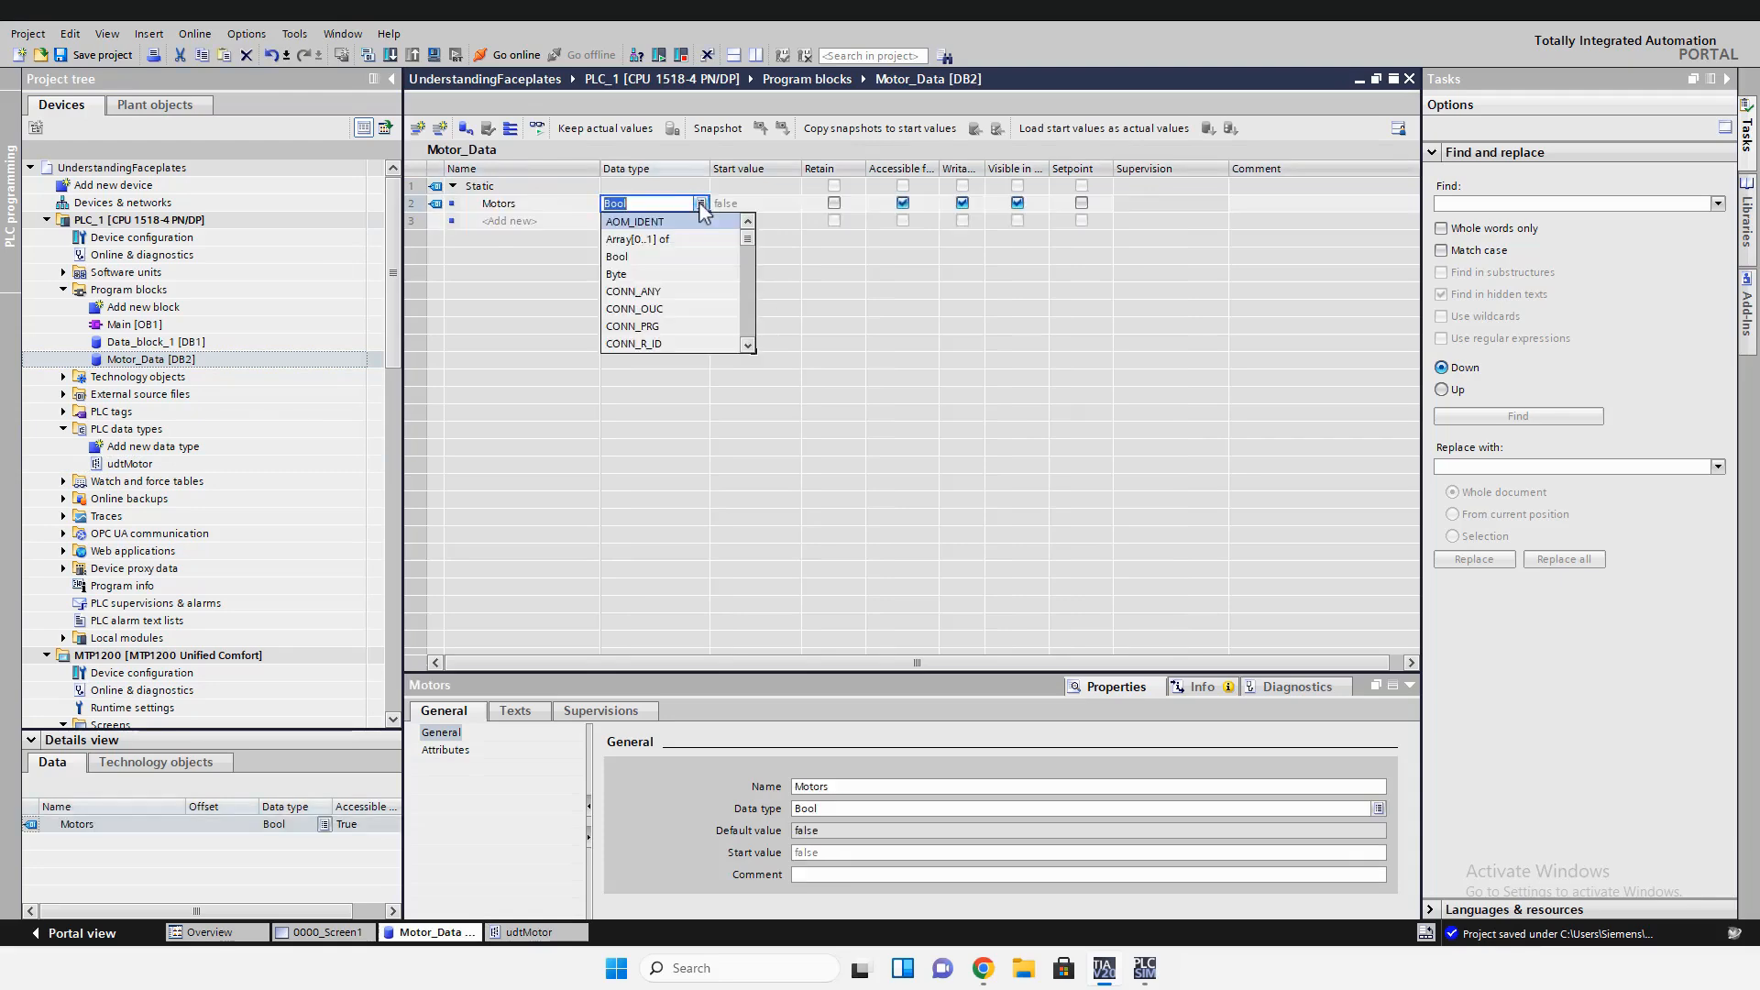
pyautogui.click(687, 240)
pyautogui.click(653, 204)
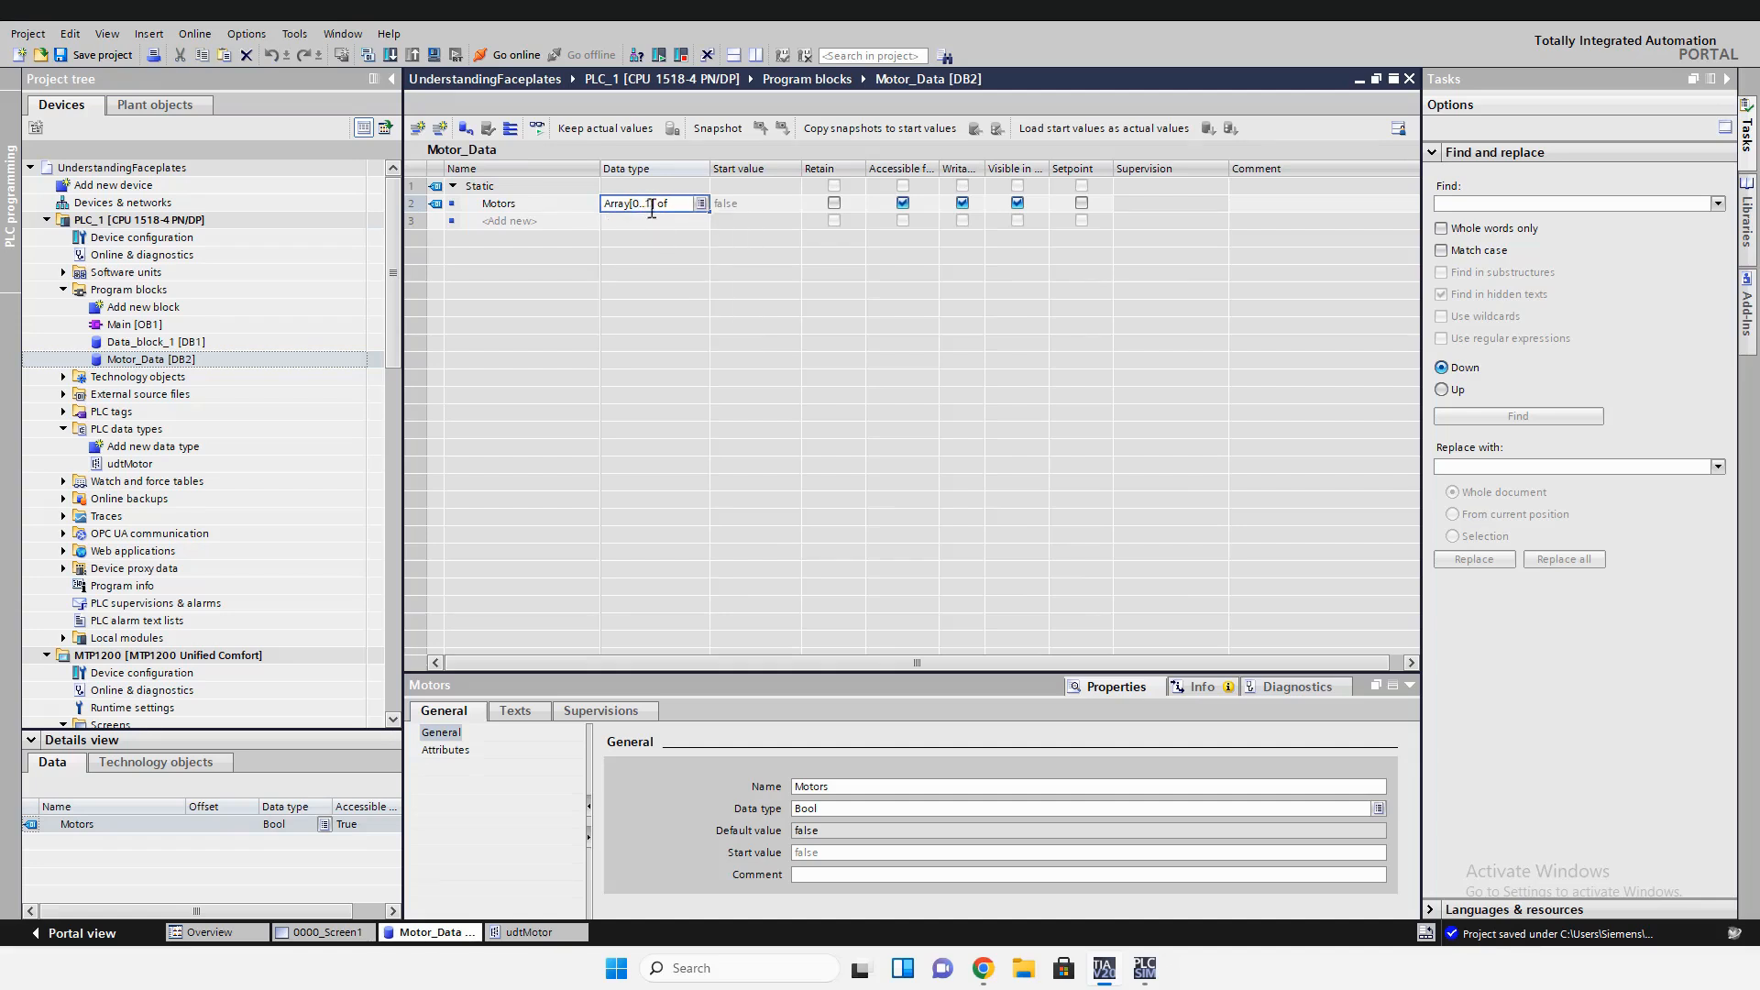
pyautogui.write('3')
pyautogui.click(701, 203)
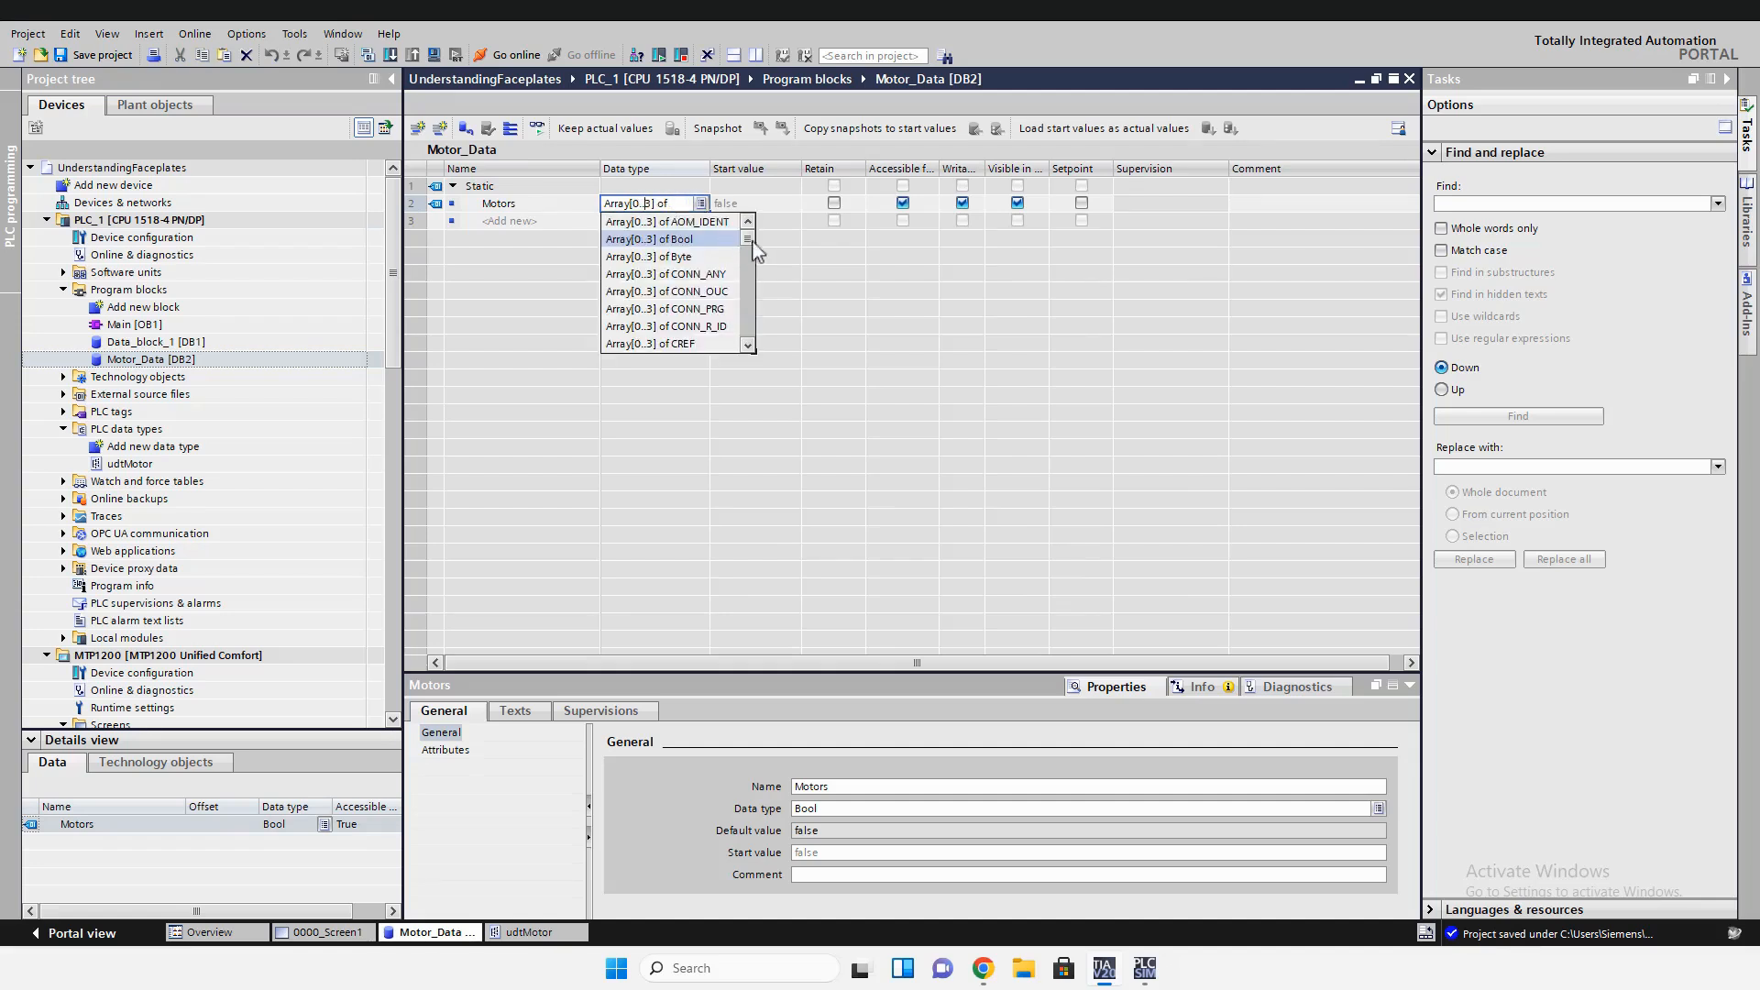
pyautogui.click(694, 352)
pyautogui.press('Return')
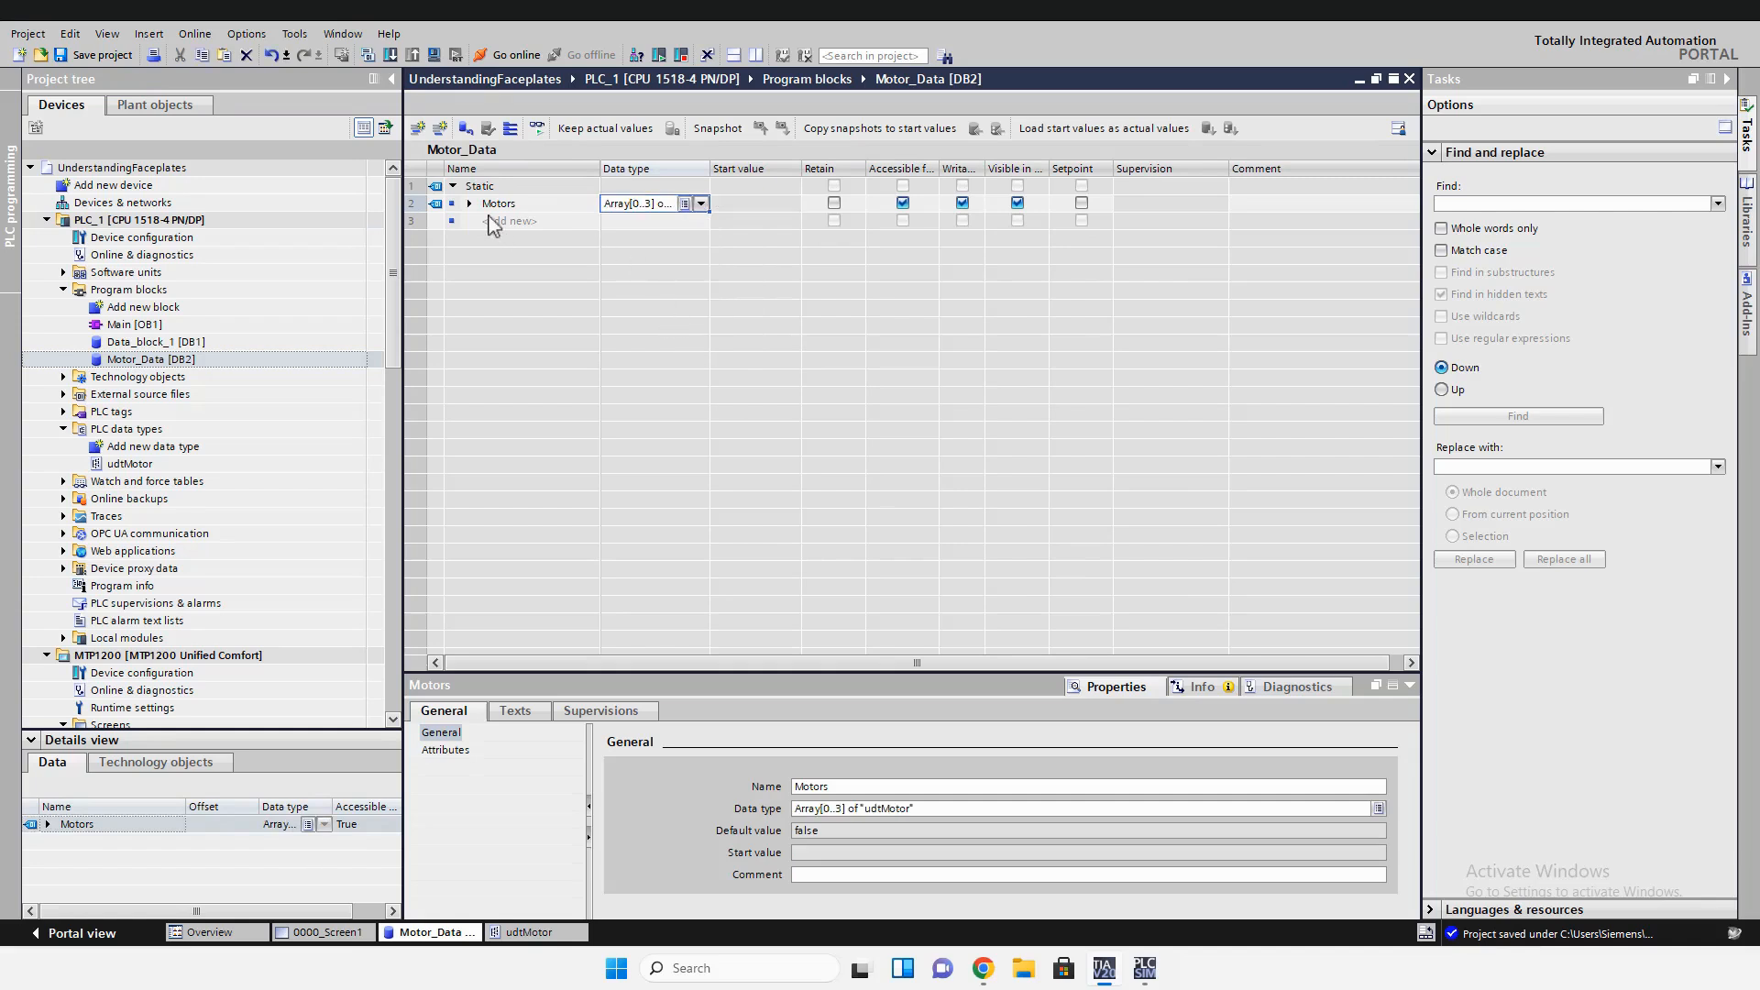
pyautogui.click(470, 204)
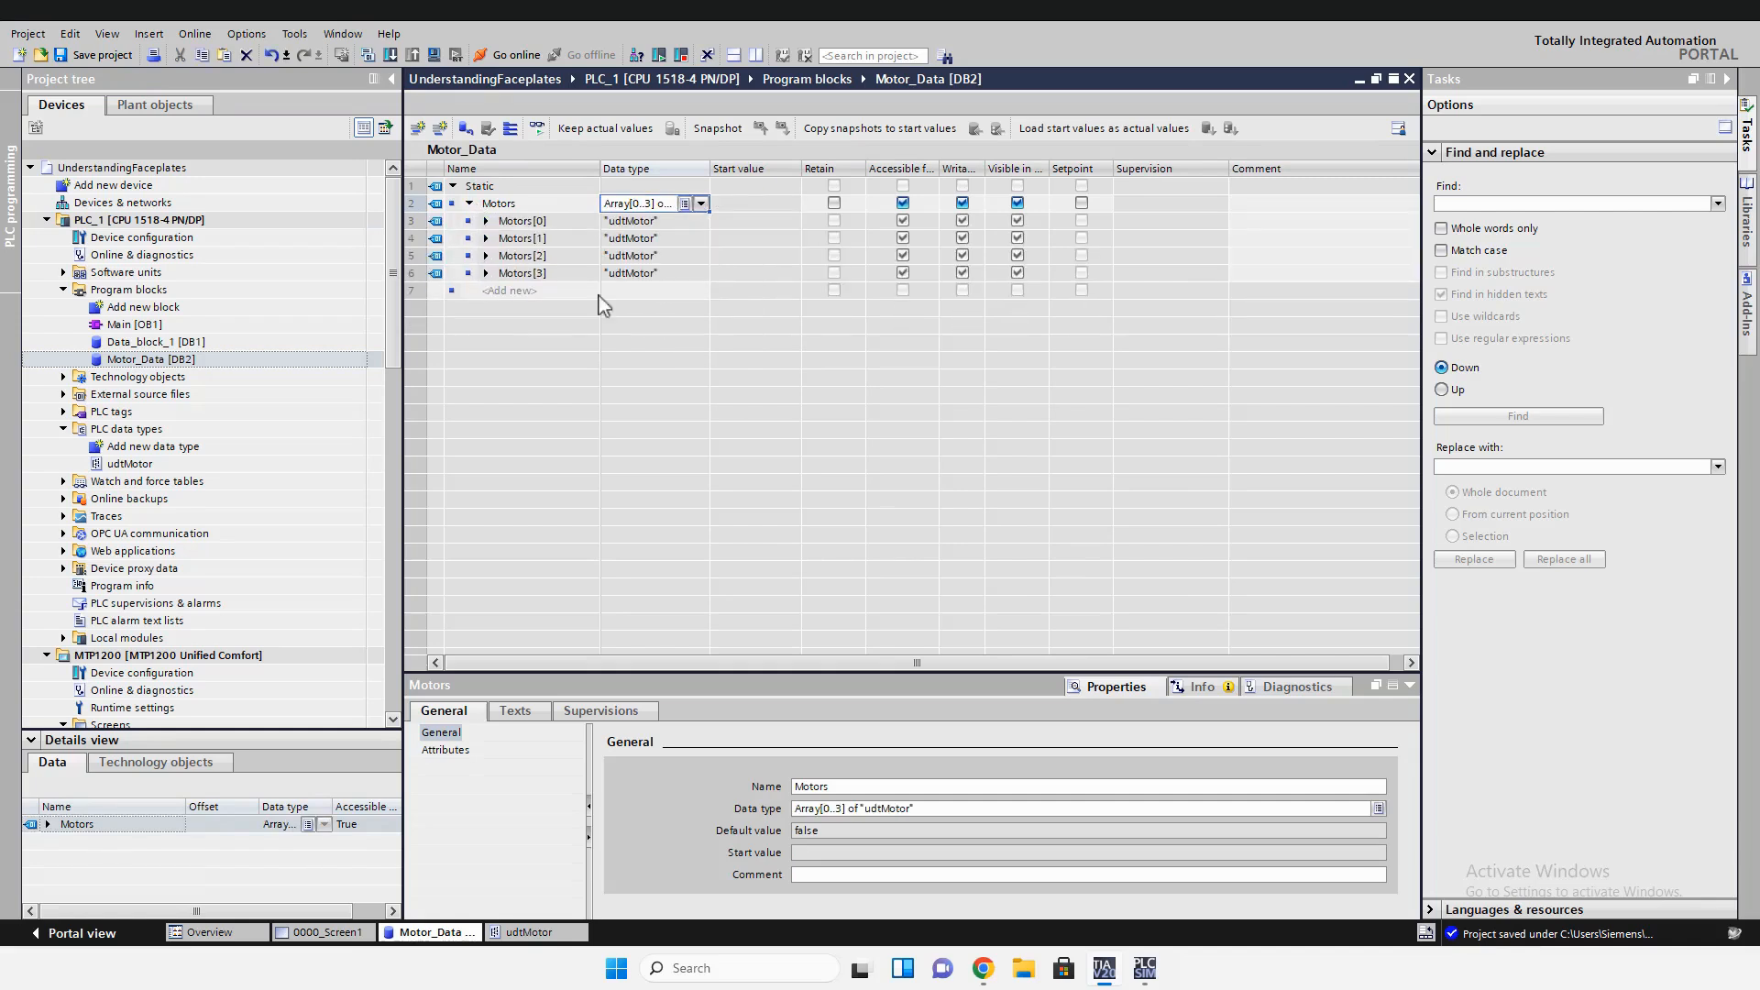
pyautogui.moveTo(714, 171); pyautogui.dragTo(759, 172)
pyautogui.click(637, 276)
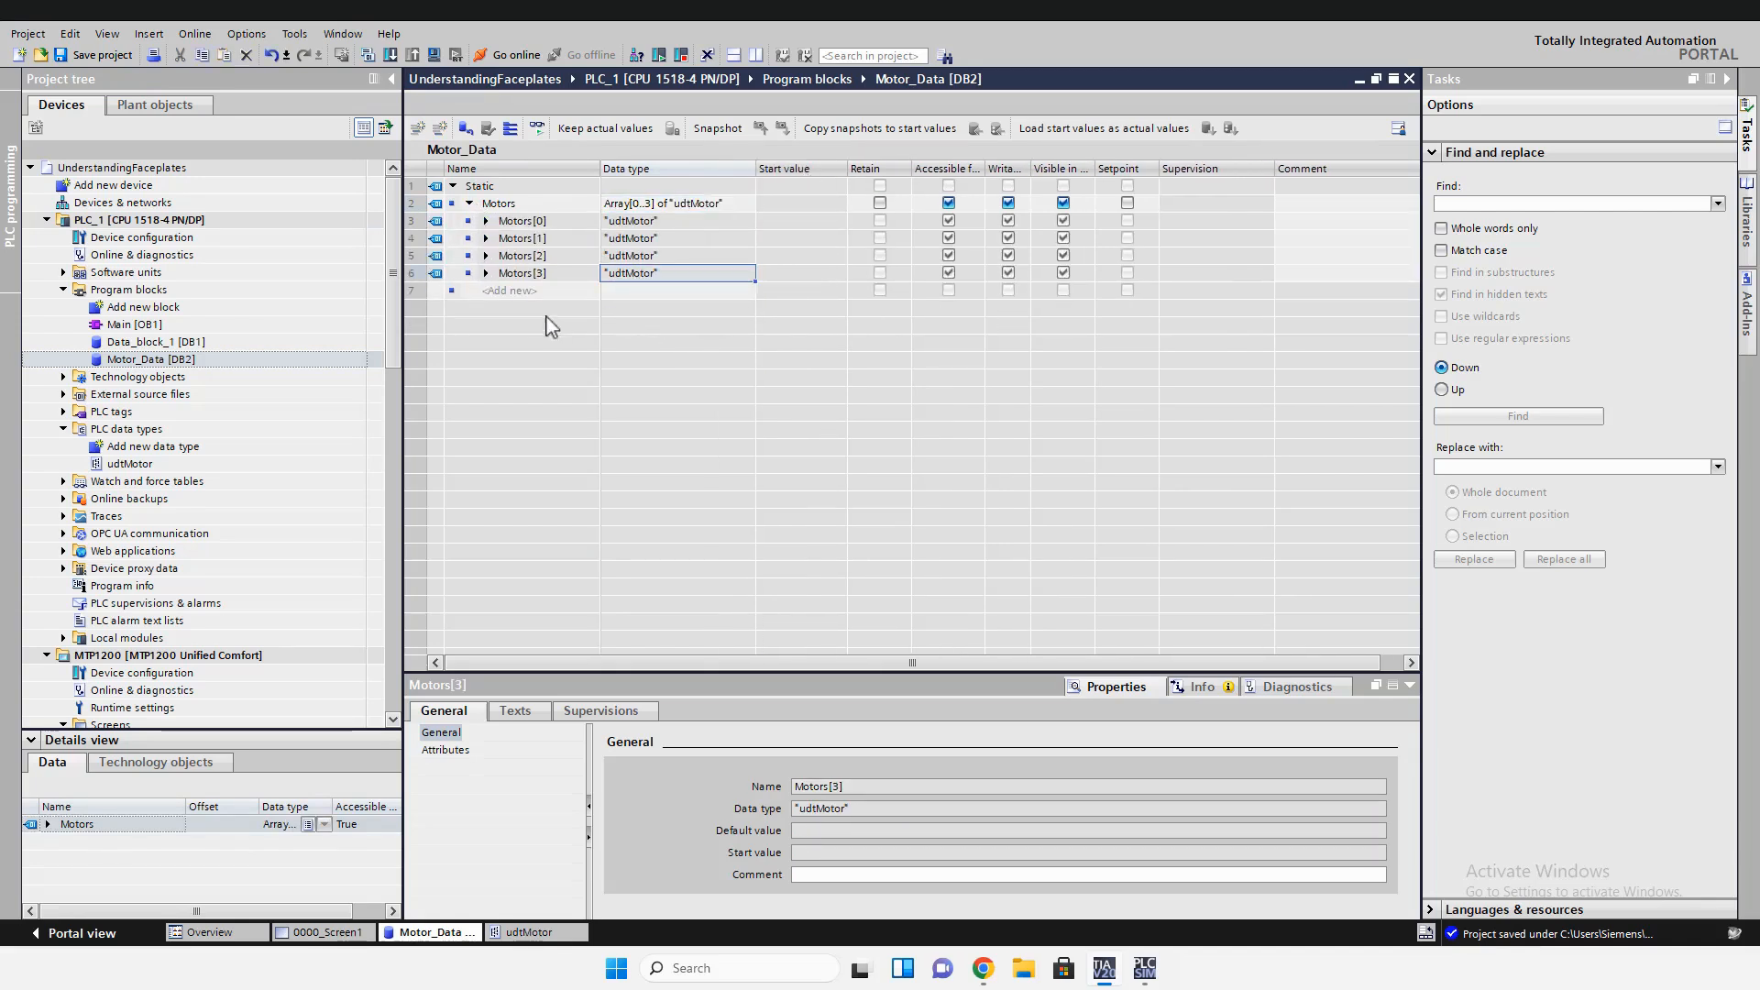
# Add an HMI tag table named Motors to the MTP1200 panel and open it
pyautogui.click(46, 220)
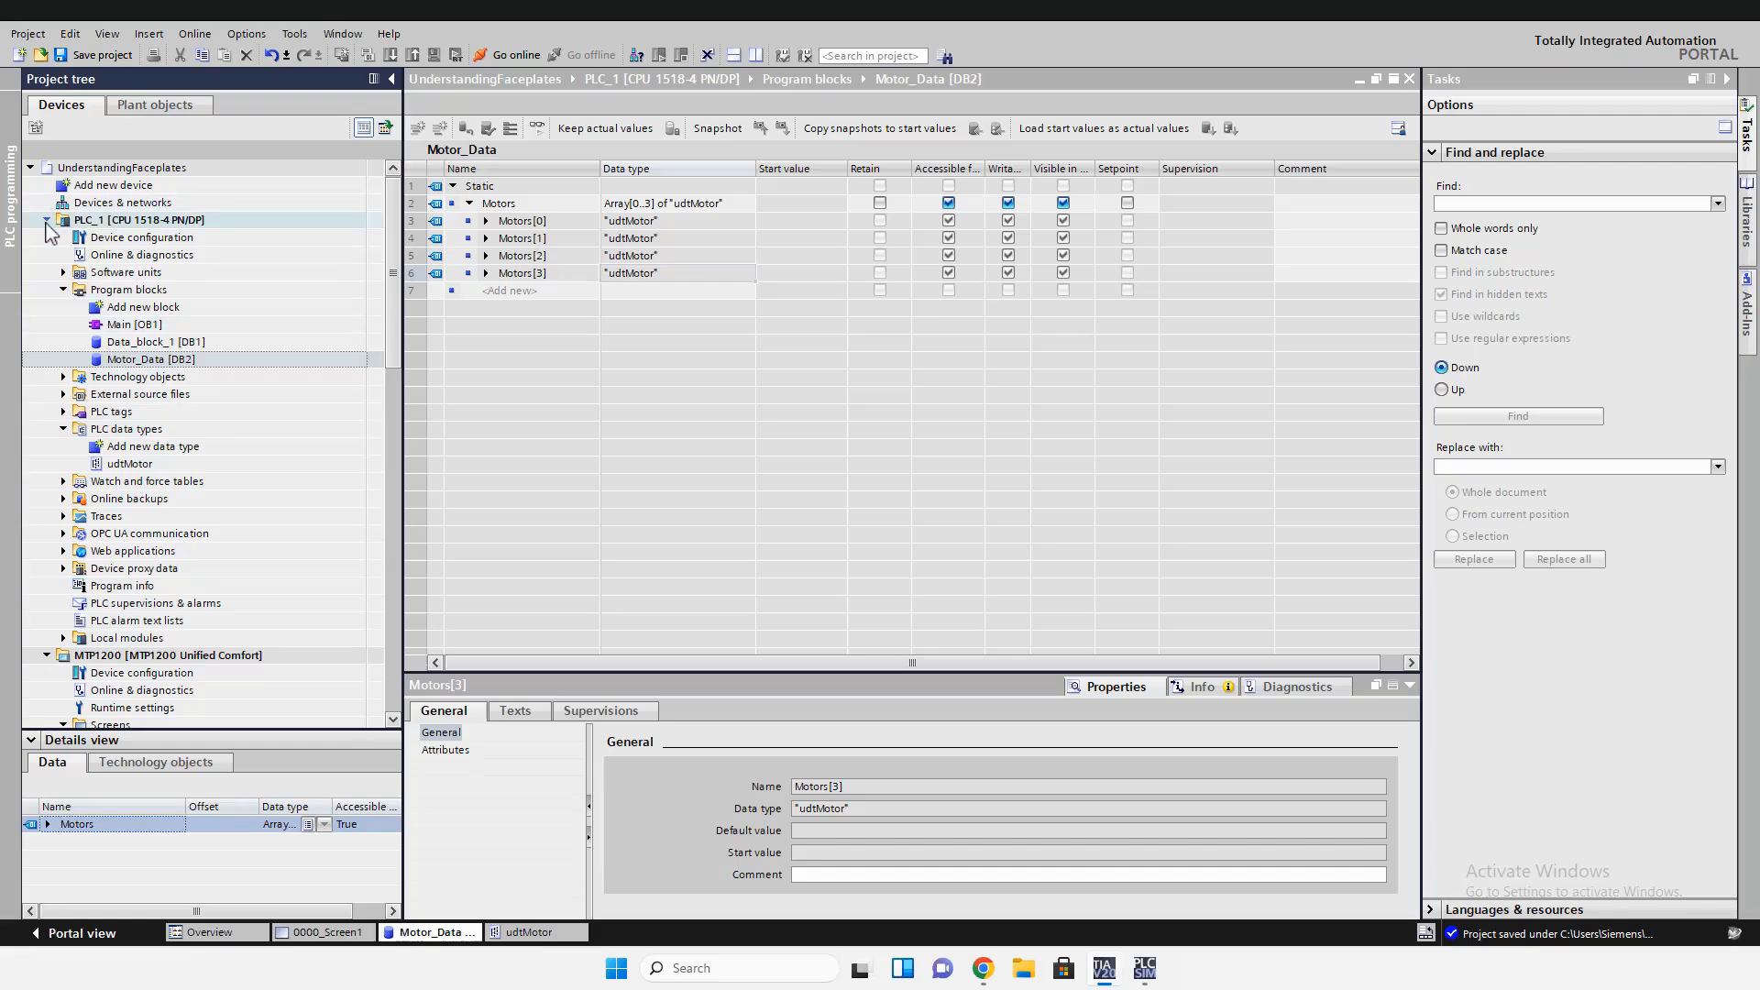
pyautogui.click(106, 431)
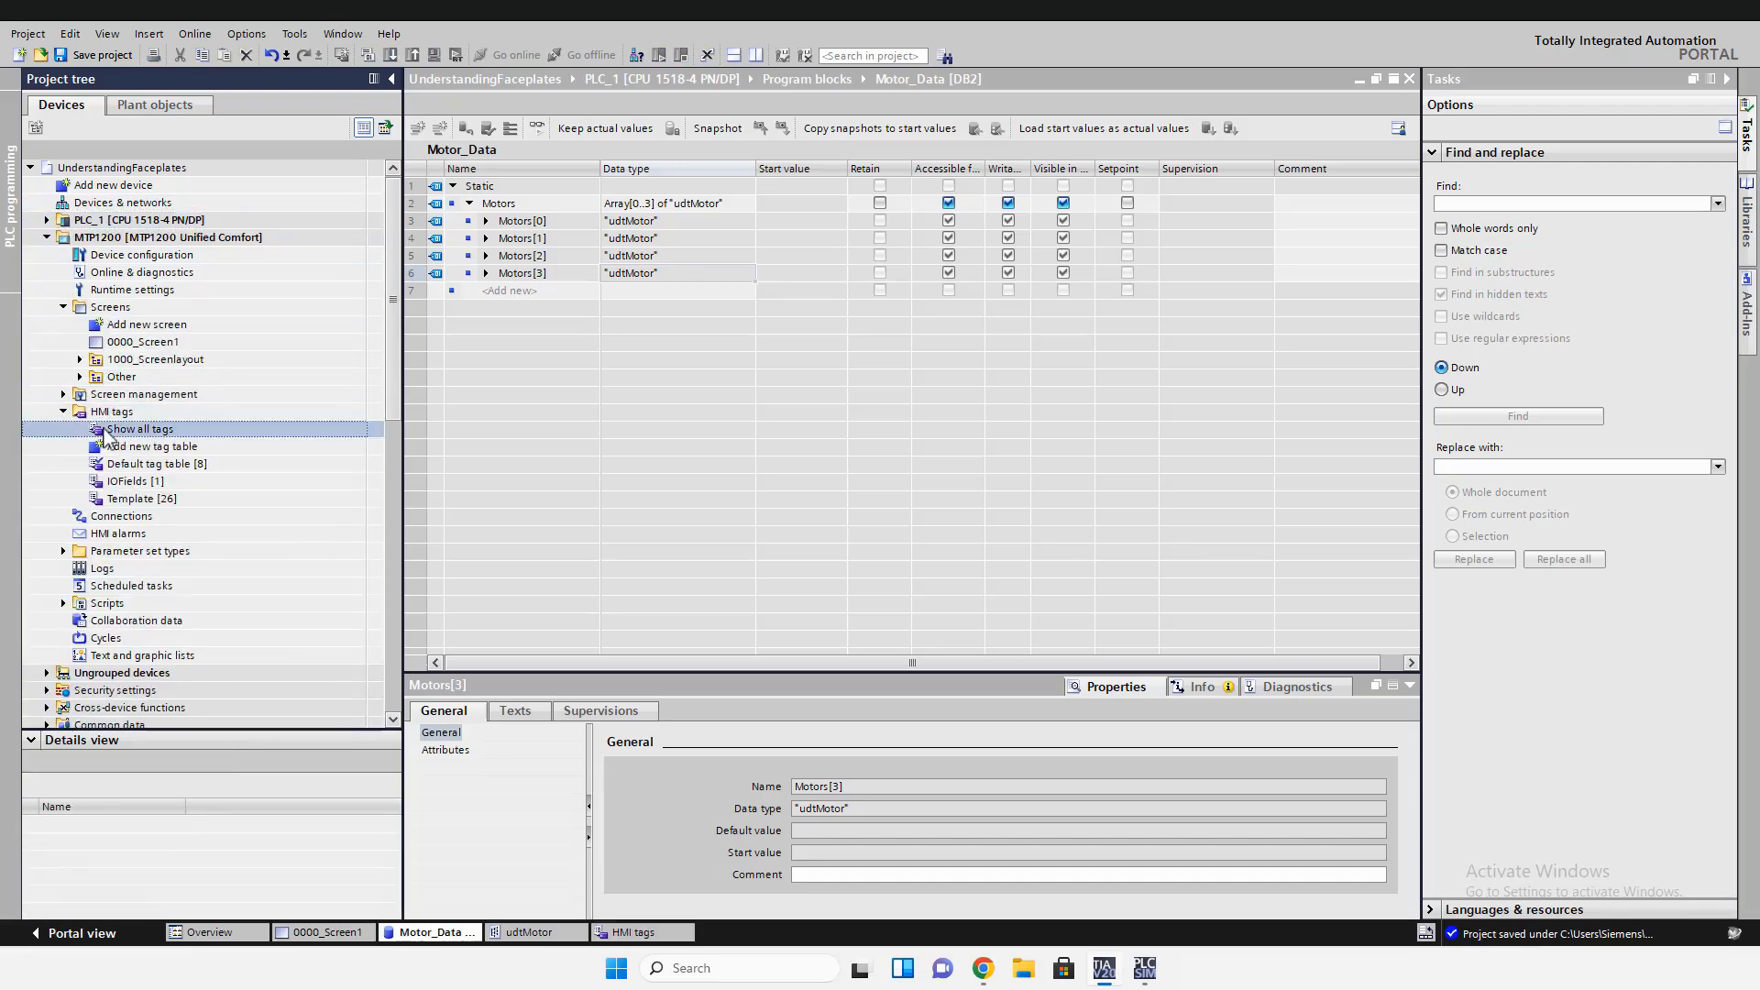
pyautogui.doubleClick(160, 448)
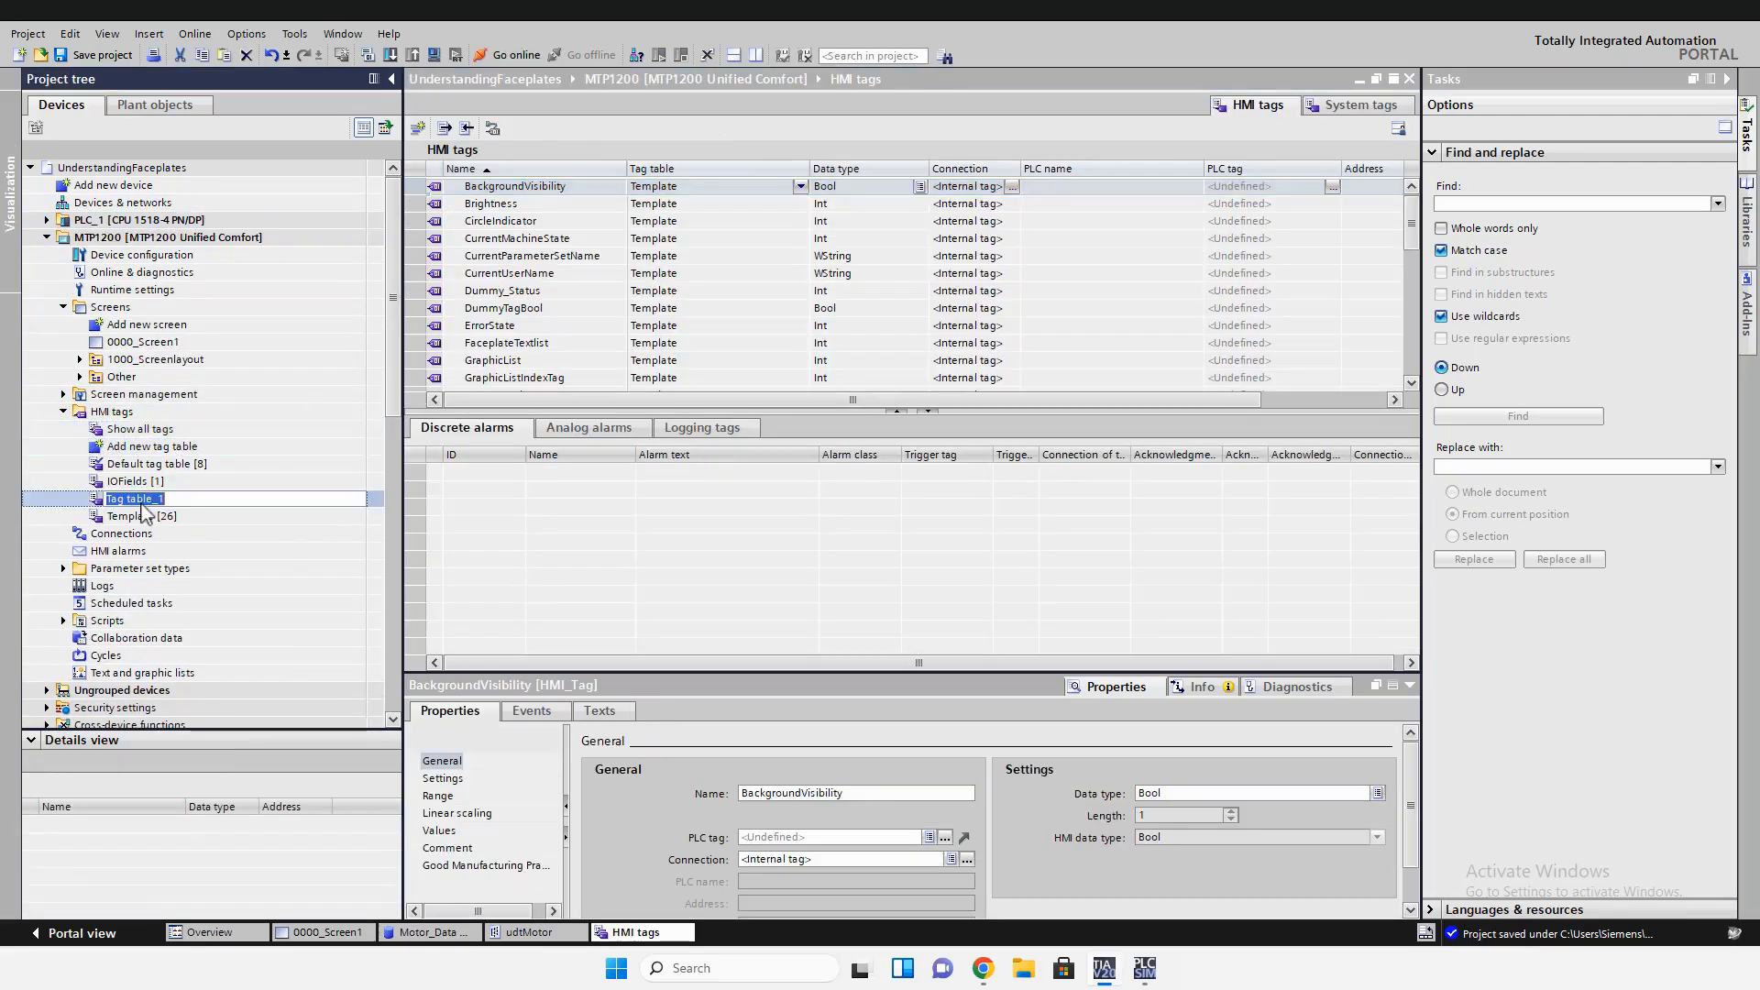
pyautogui.write('Motors')
pyautogui.press('Return')
pyautogui.doubleClick(156, 501)
# Insert the Motors array from the PLC's Motor_Data block as an HMI tag in the Motors tag table
pyautogui.click(47, 220)
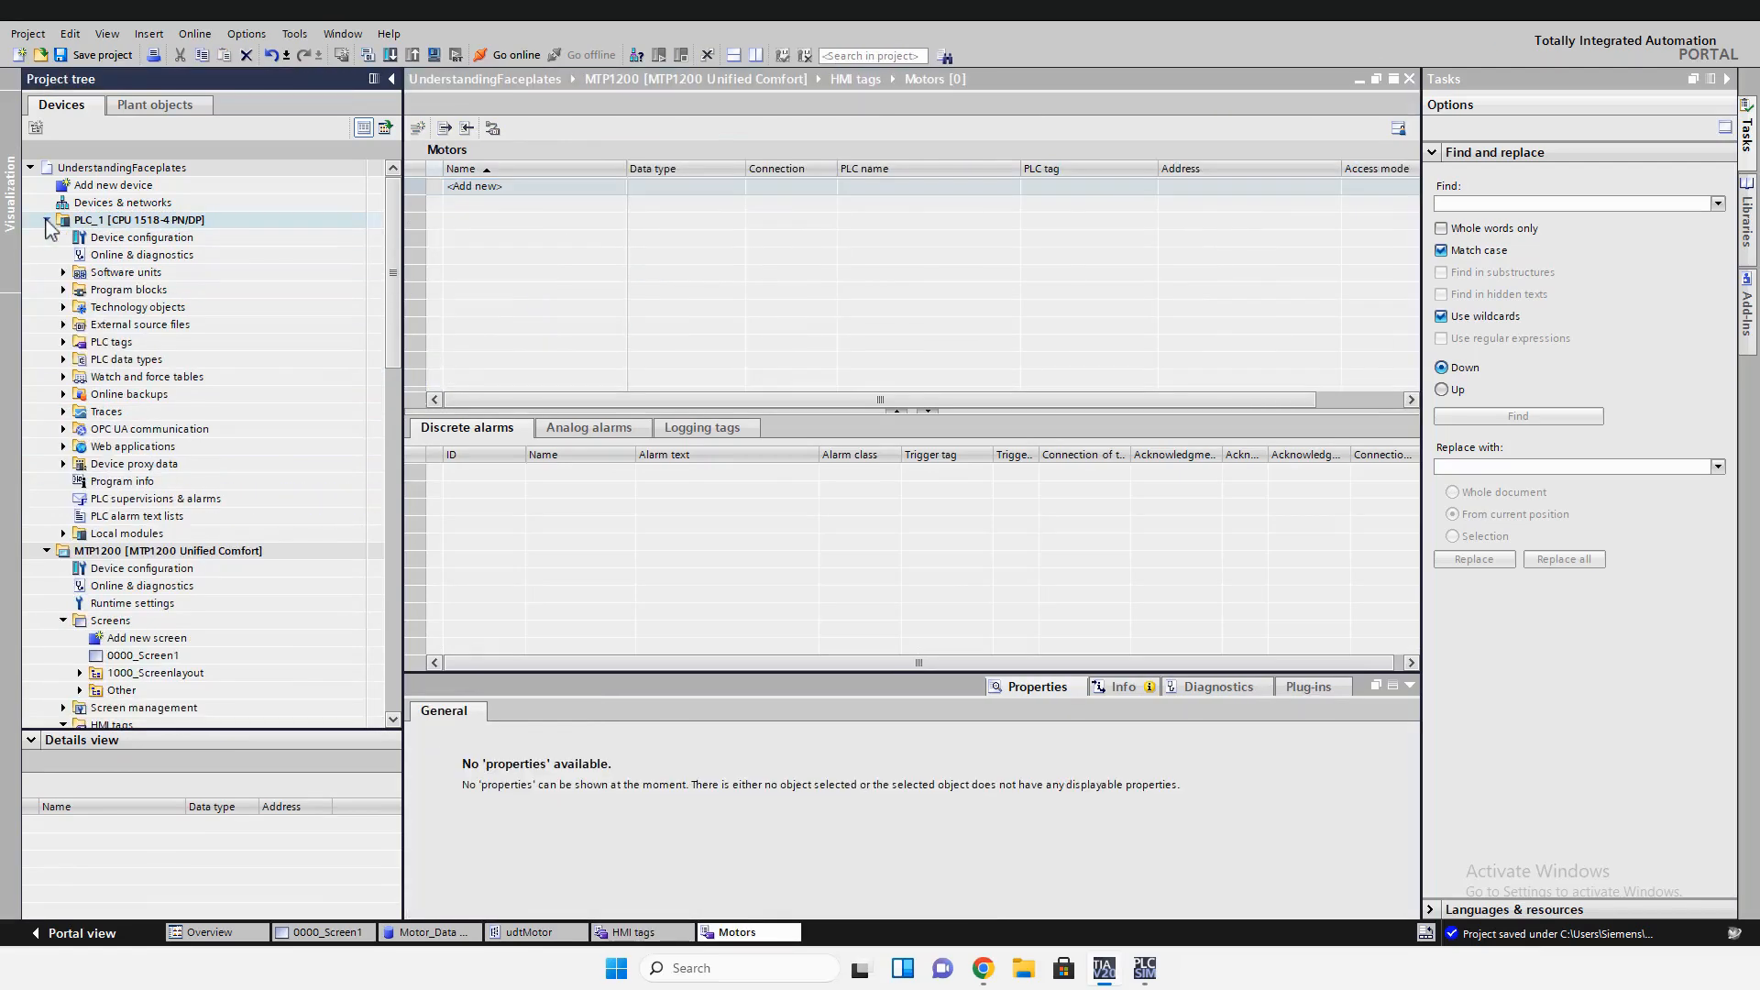
pyautogui.click(63, 290)
pyautogui.click(152, 358)
pyautogui.moveTo(73, 824); pyautogui.dragTo(496, 189)
pyautogui.click(1061, 541)
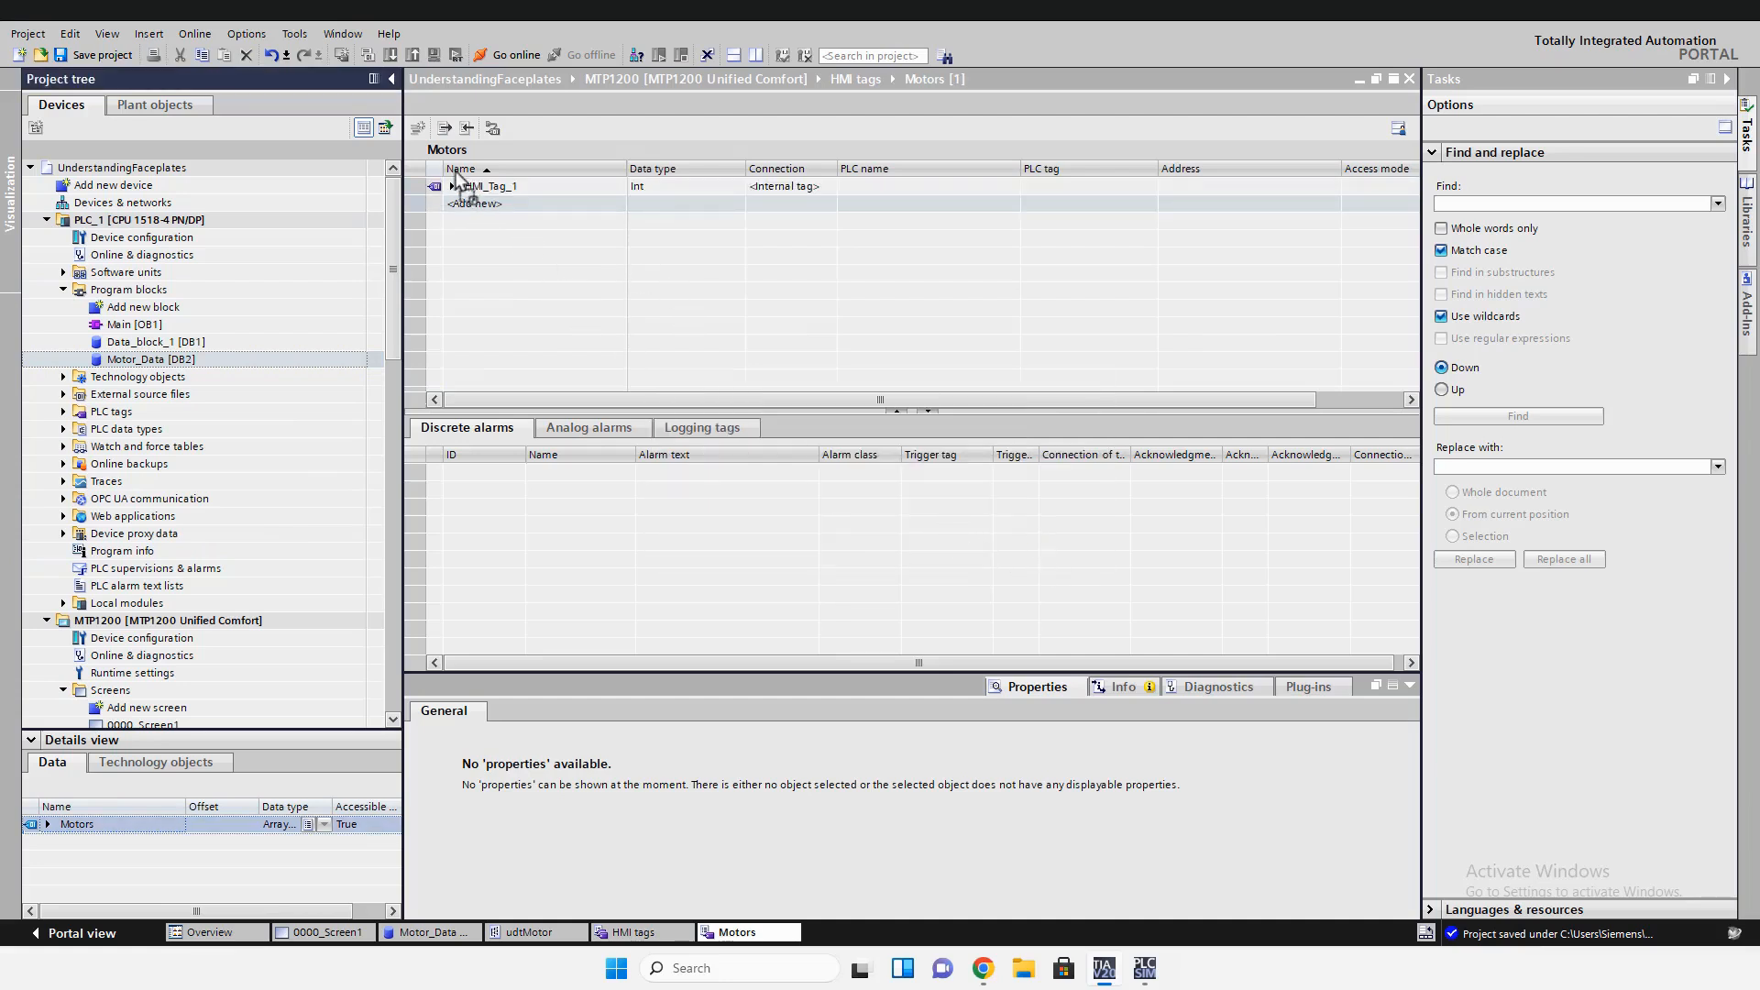
# Examine the Status and Speed members of all four elements in the new HMI array tag
pyautogui.click(452, 186)
pyautogui.click(468, 203)
pyautogui.click(469, 256)
pyautogui.click(468, 308)
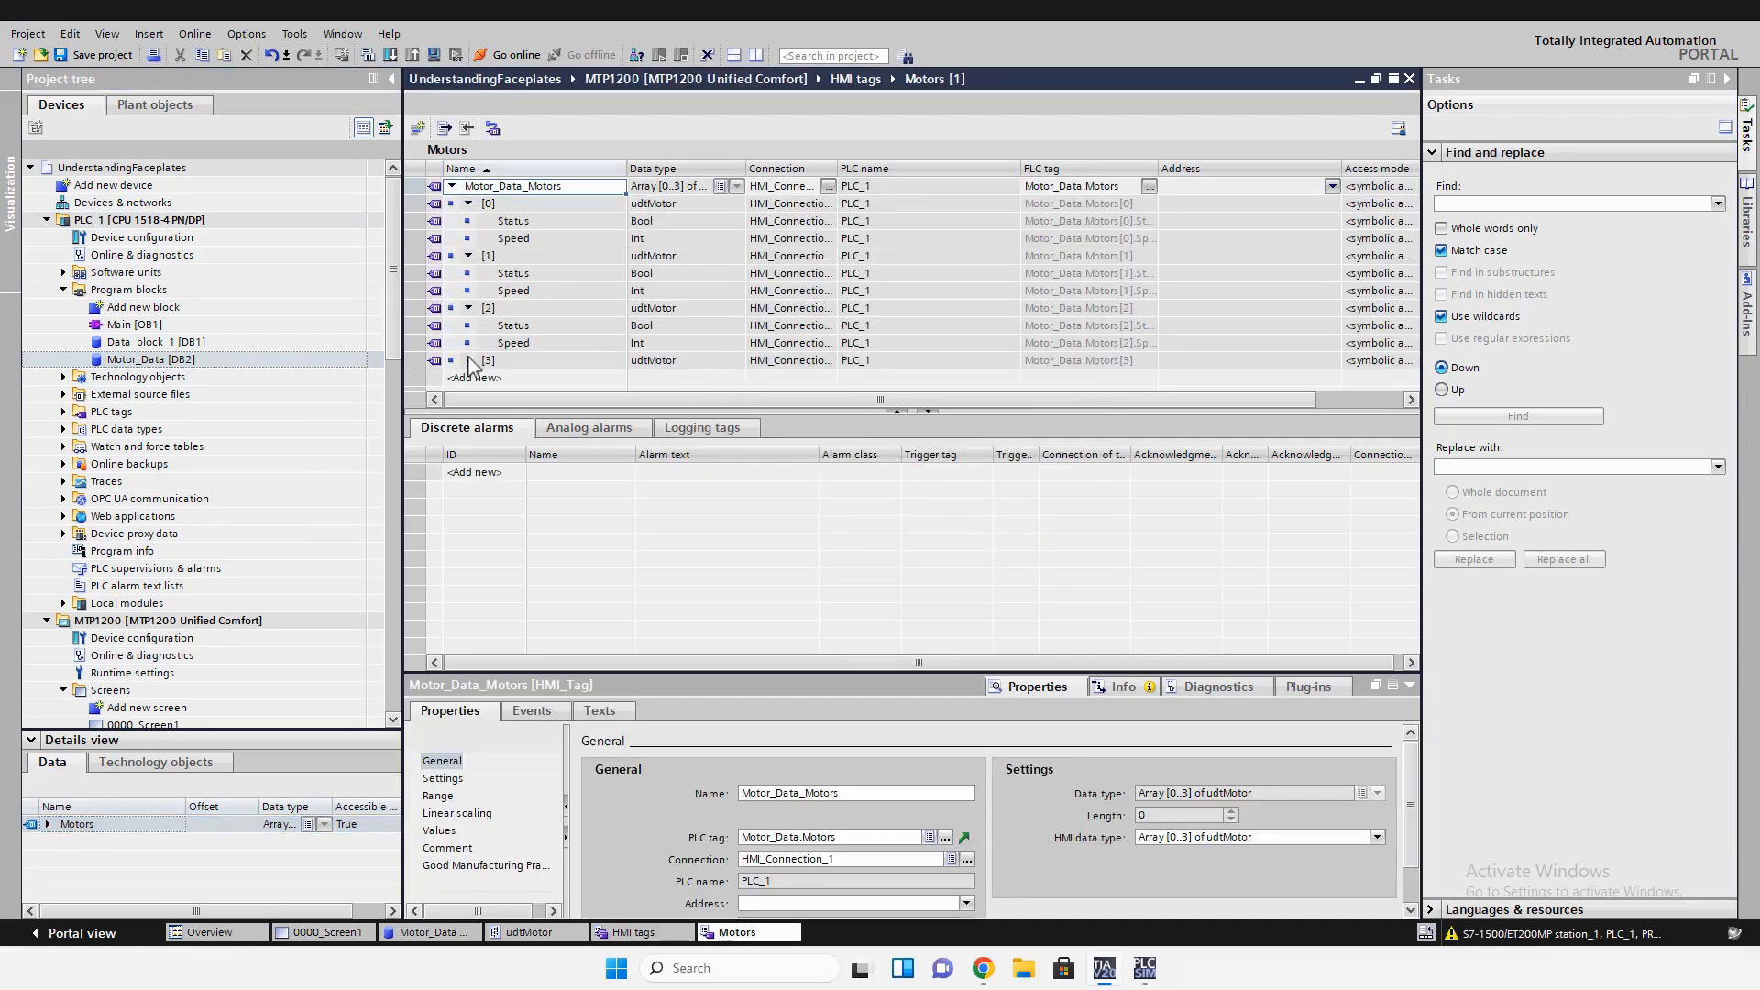
pyautogui.click(469, 360)
pyautogui.click(590, 277)
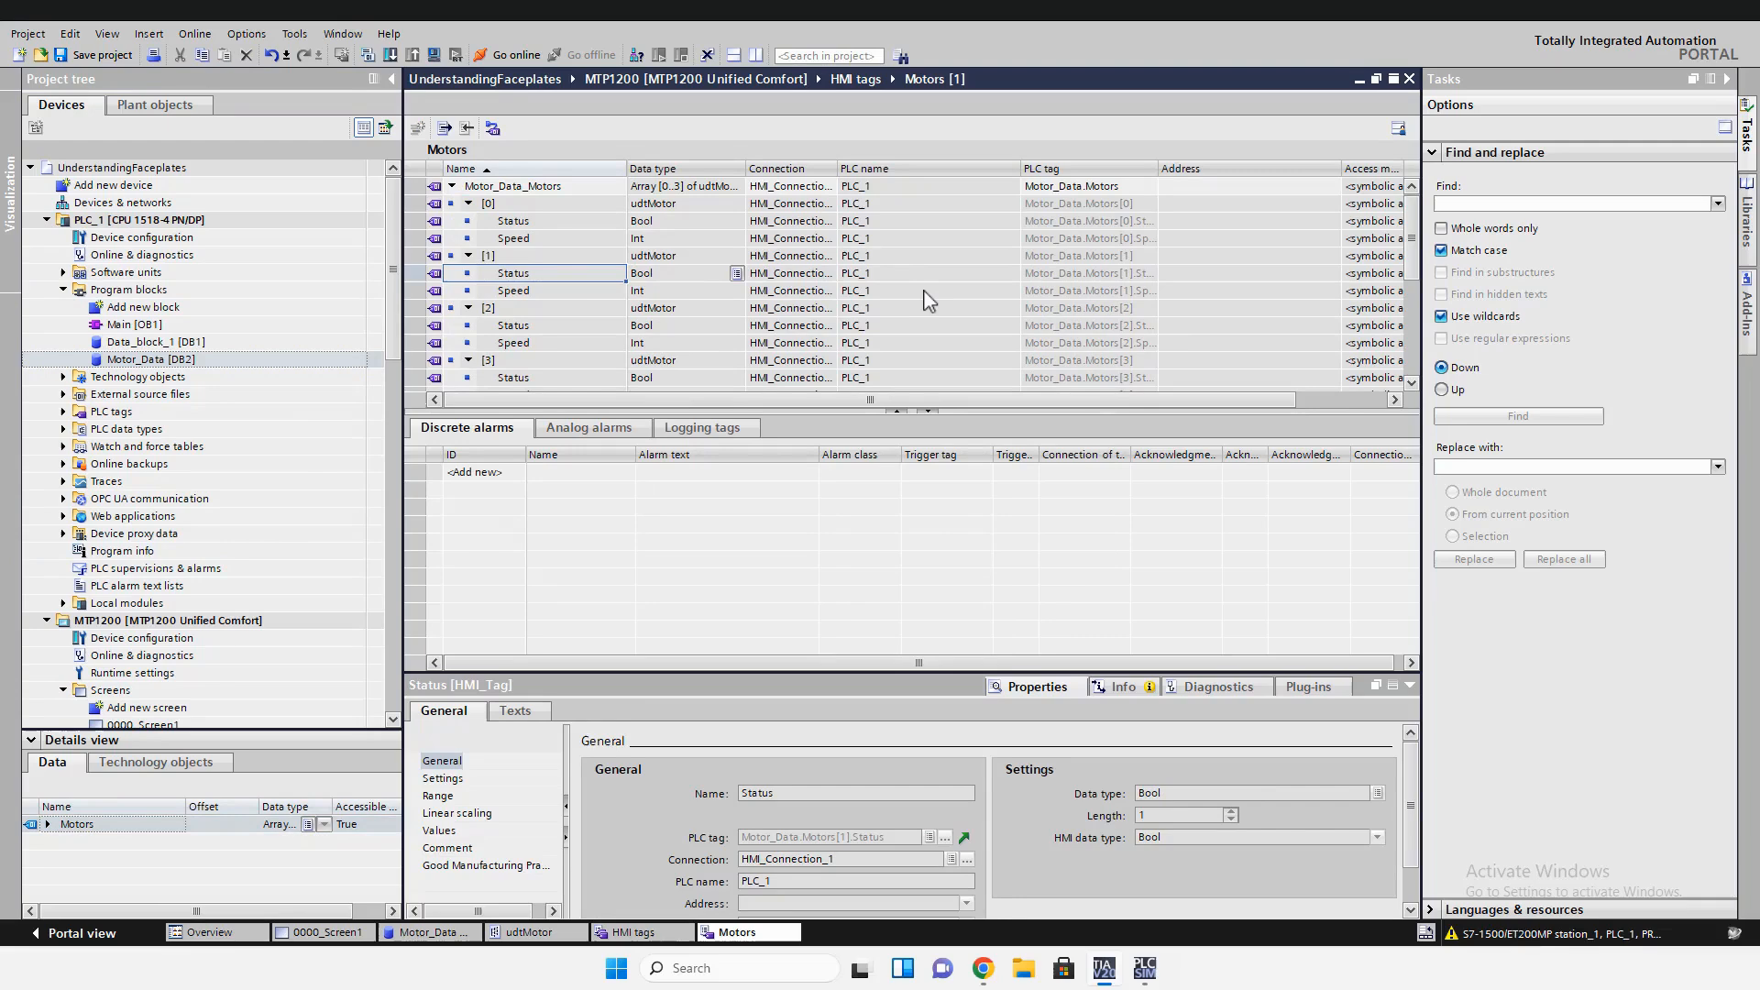
pyautogui.click(452, 186)
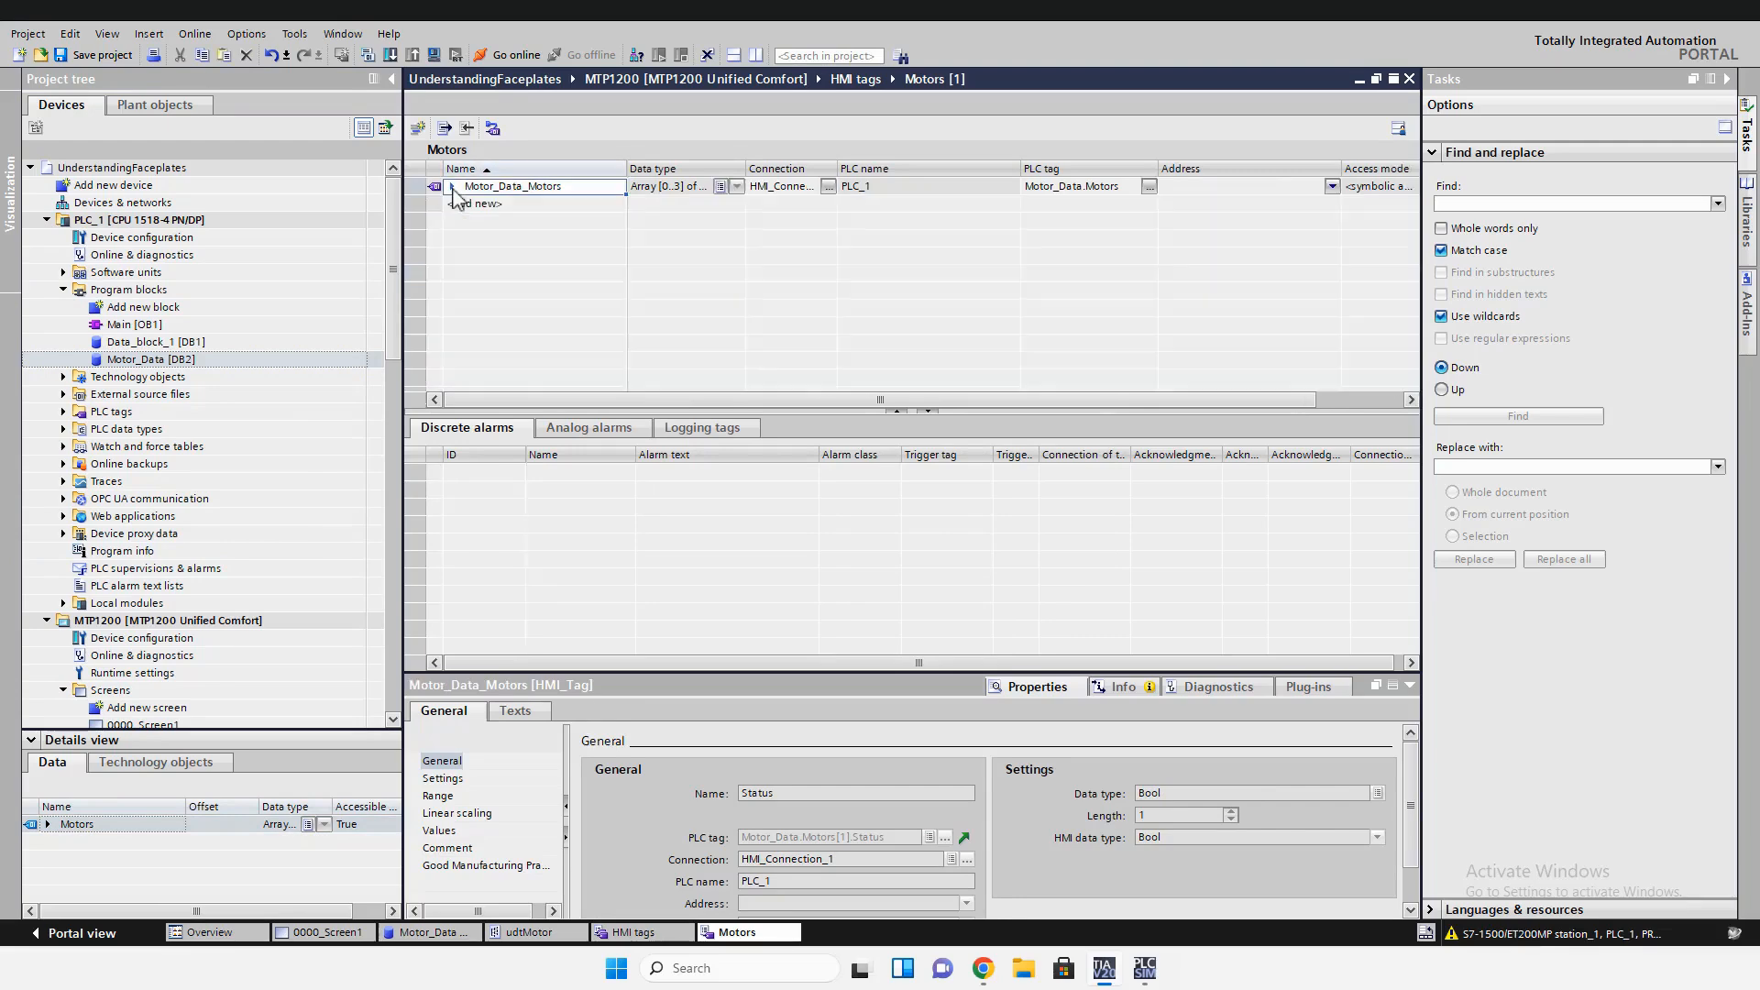
# Rename the HMI array tag as Data_Motors
pyautogui.click(476, 206)
pyautogui.doubleClick(530, 186)
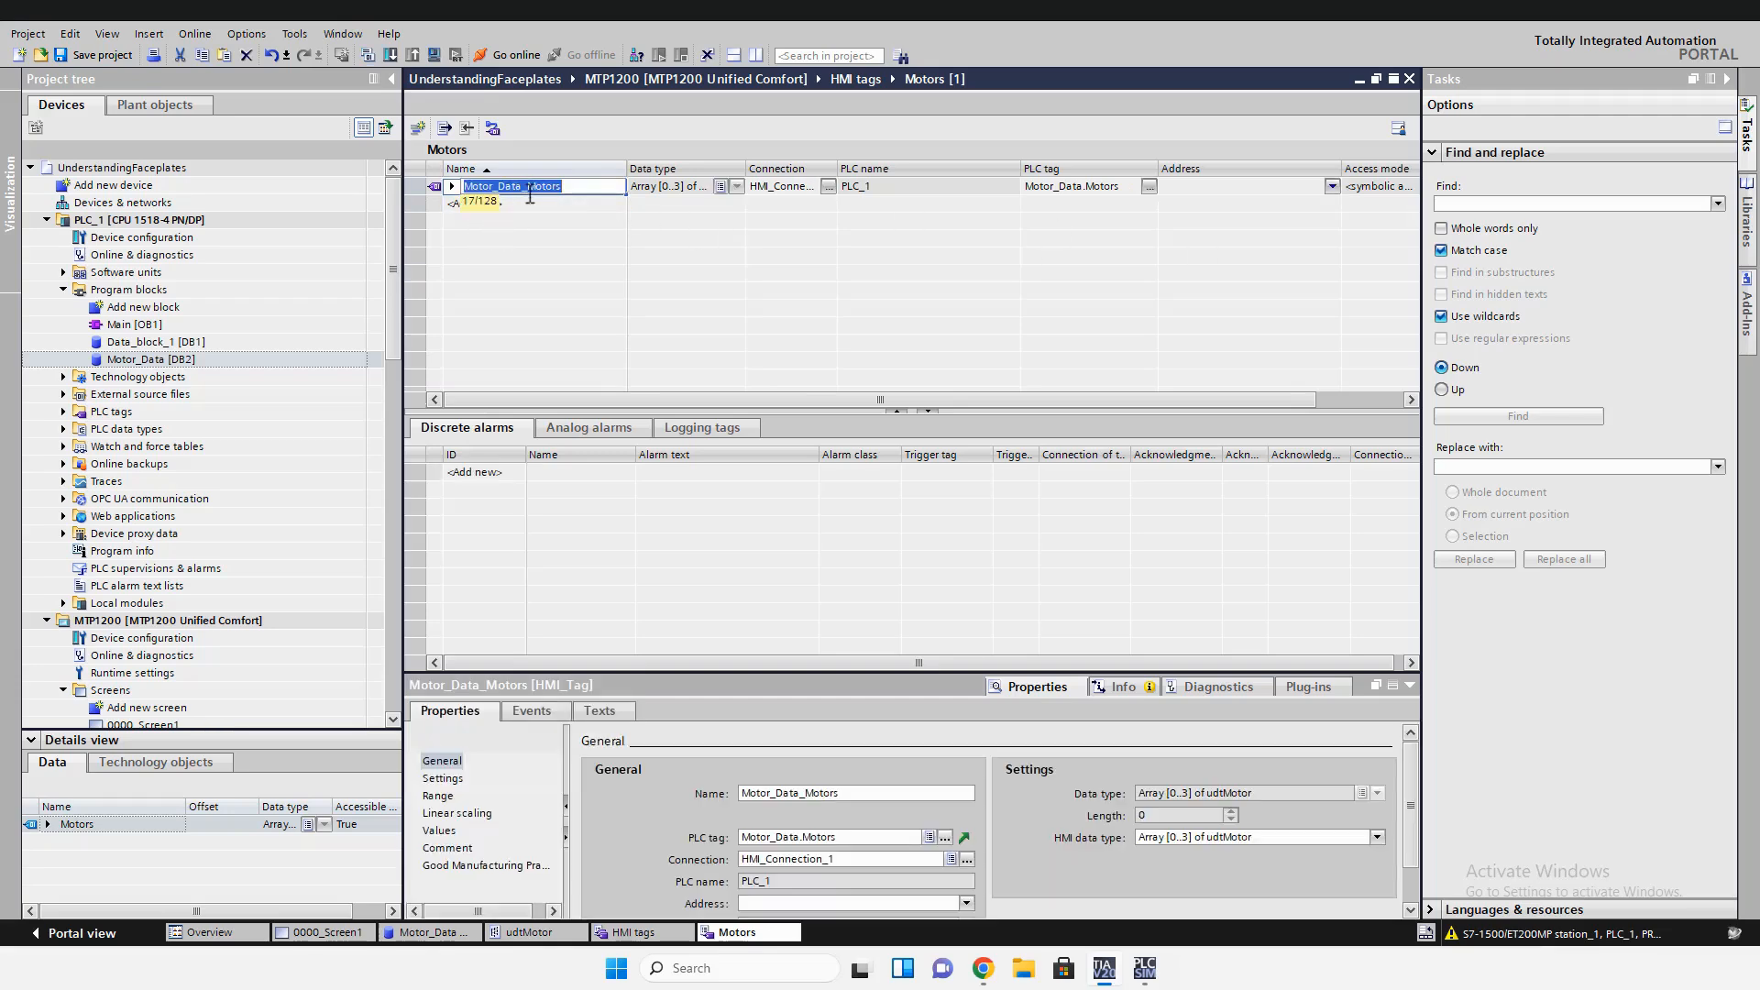
pyautogui.press('BackSpace')
pyautogui.press('Return')
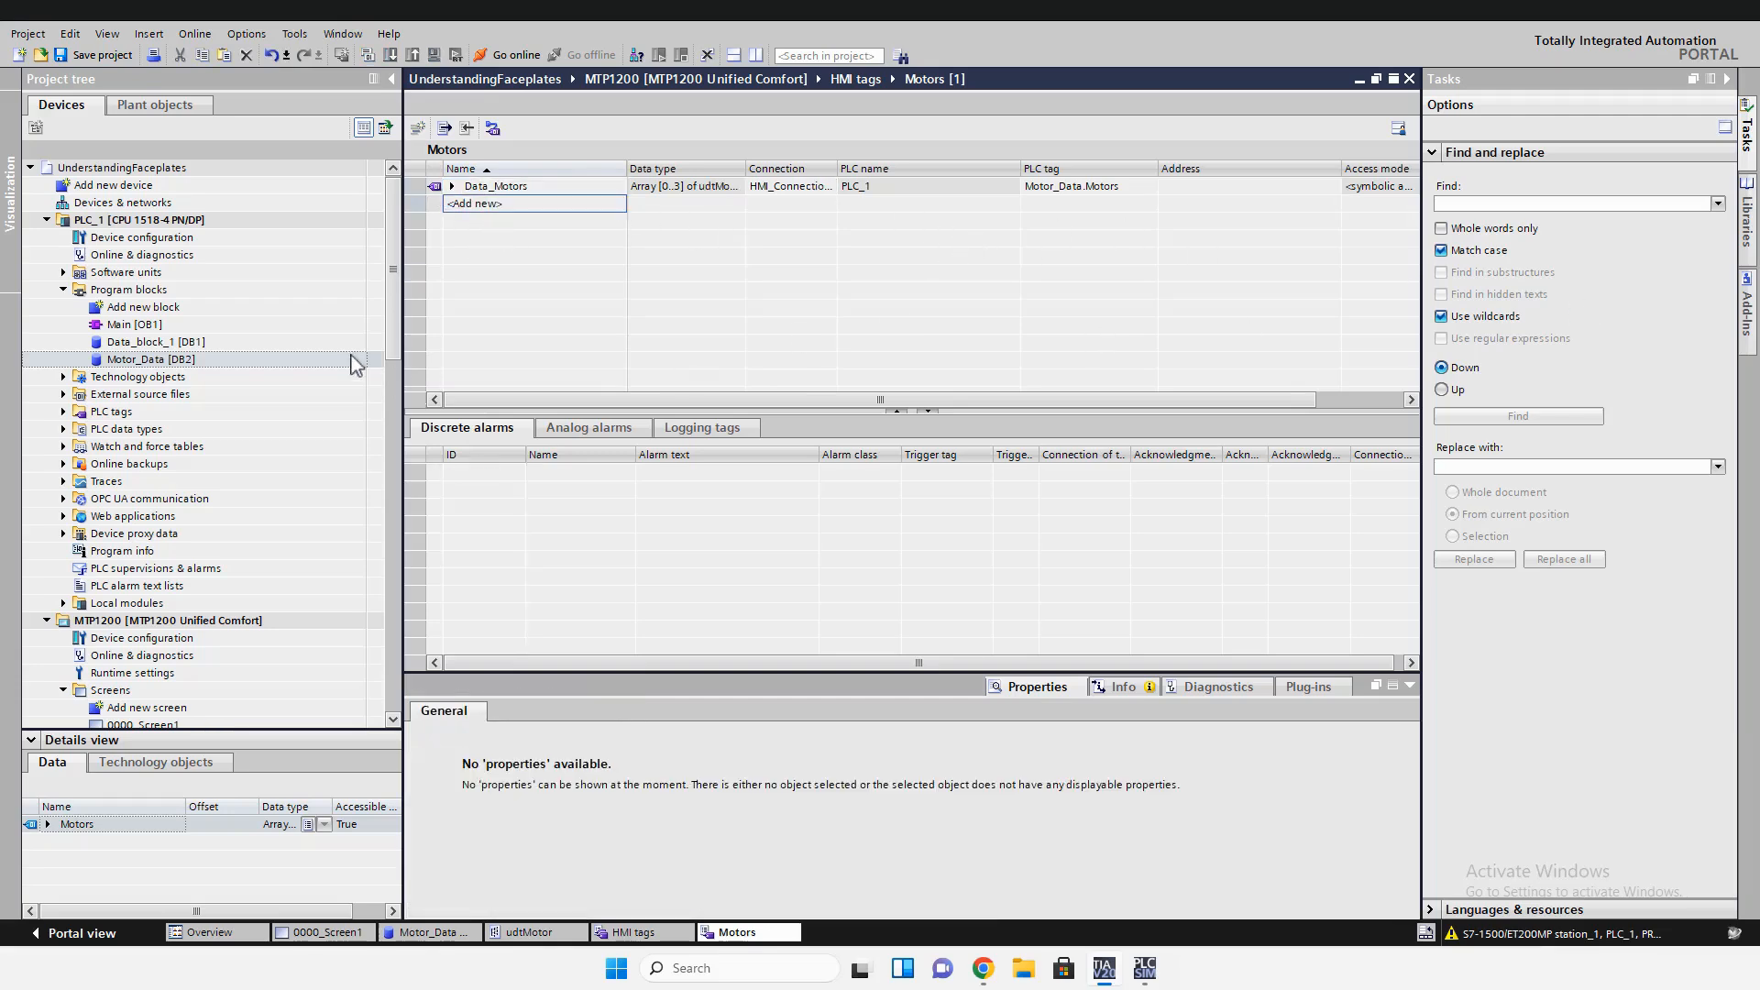
# Place a text object on 0000_Screen1 with font size 48 and the text Motor 1
pyautogui.click(341, 933)
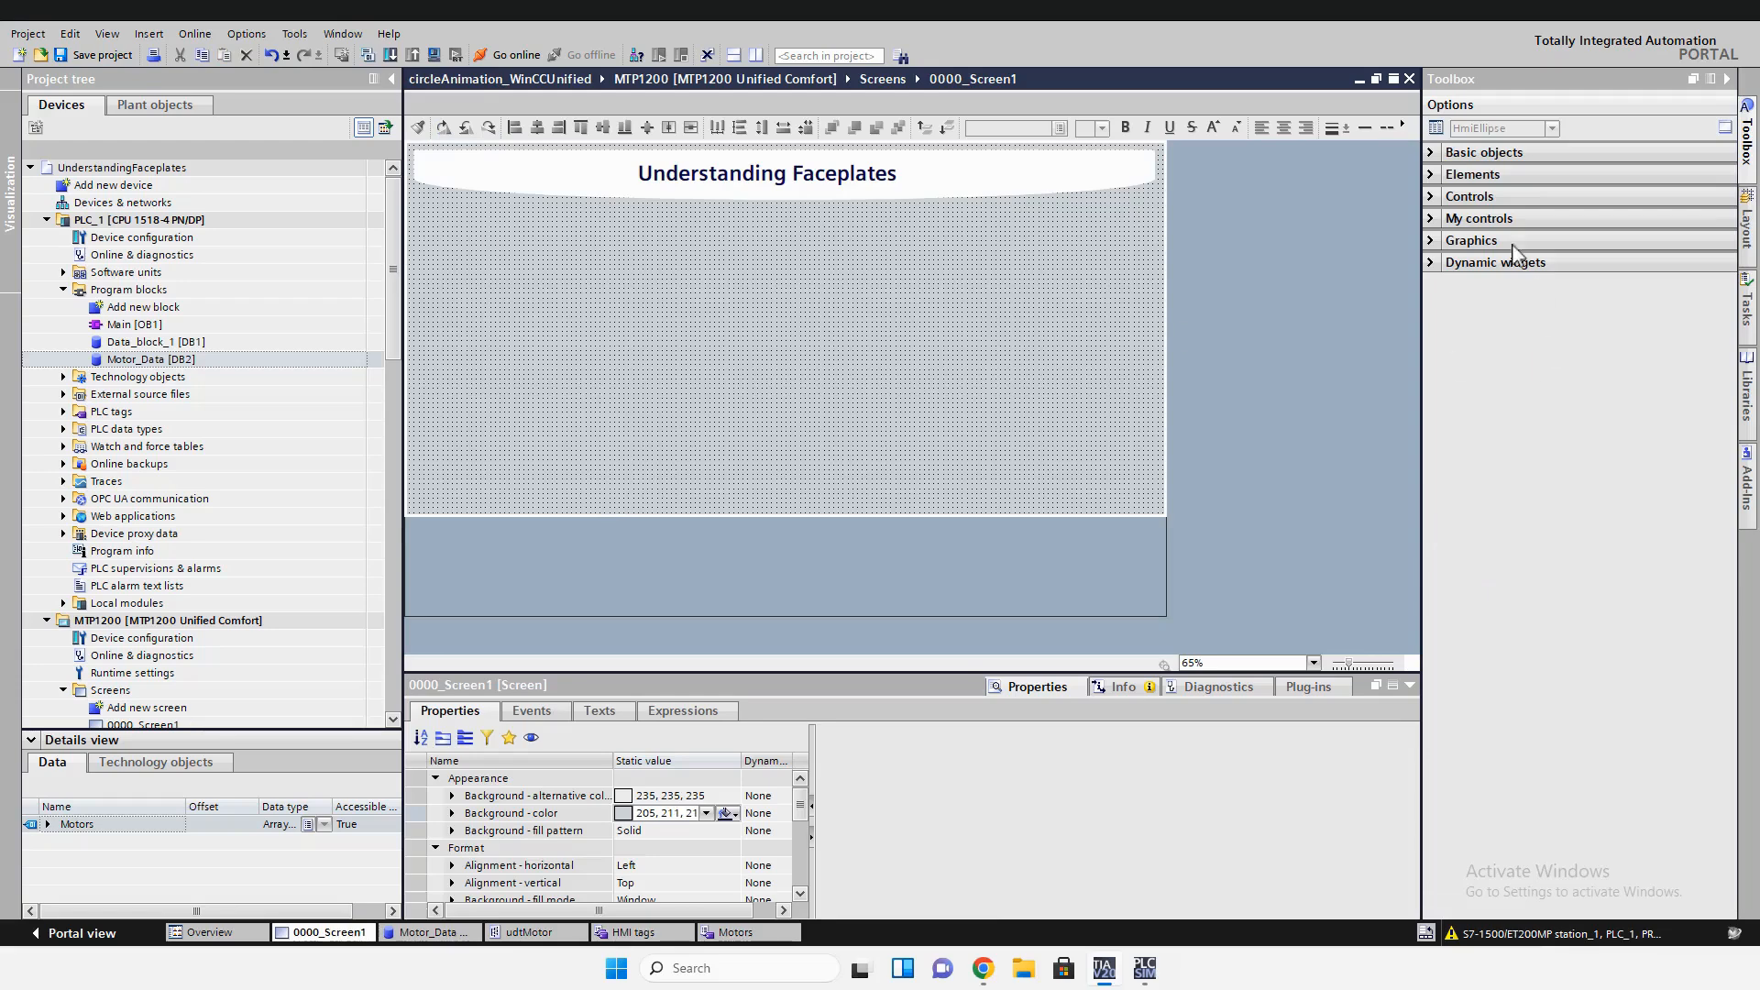
pyautogui.click(1433, 175)
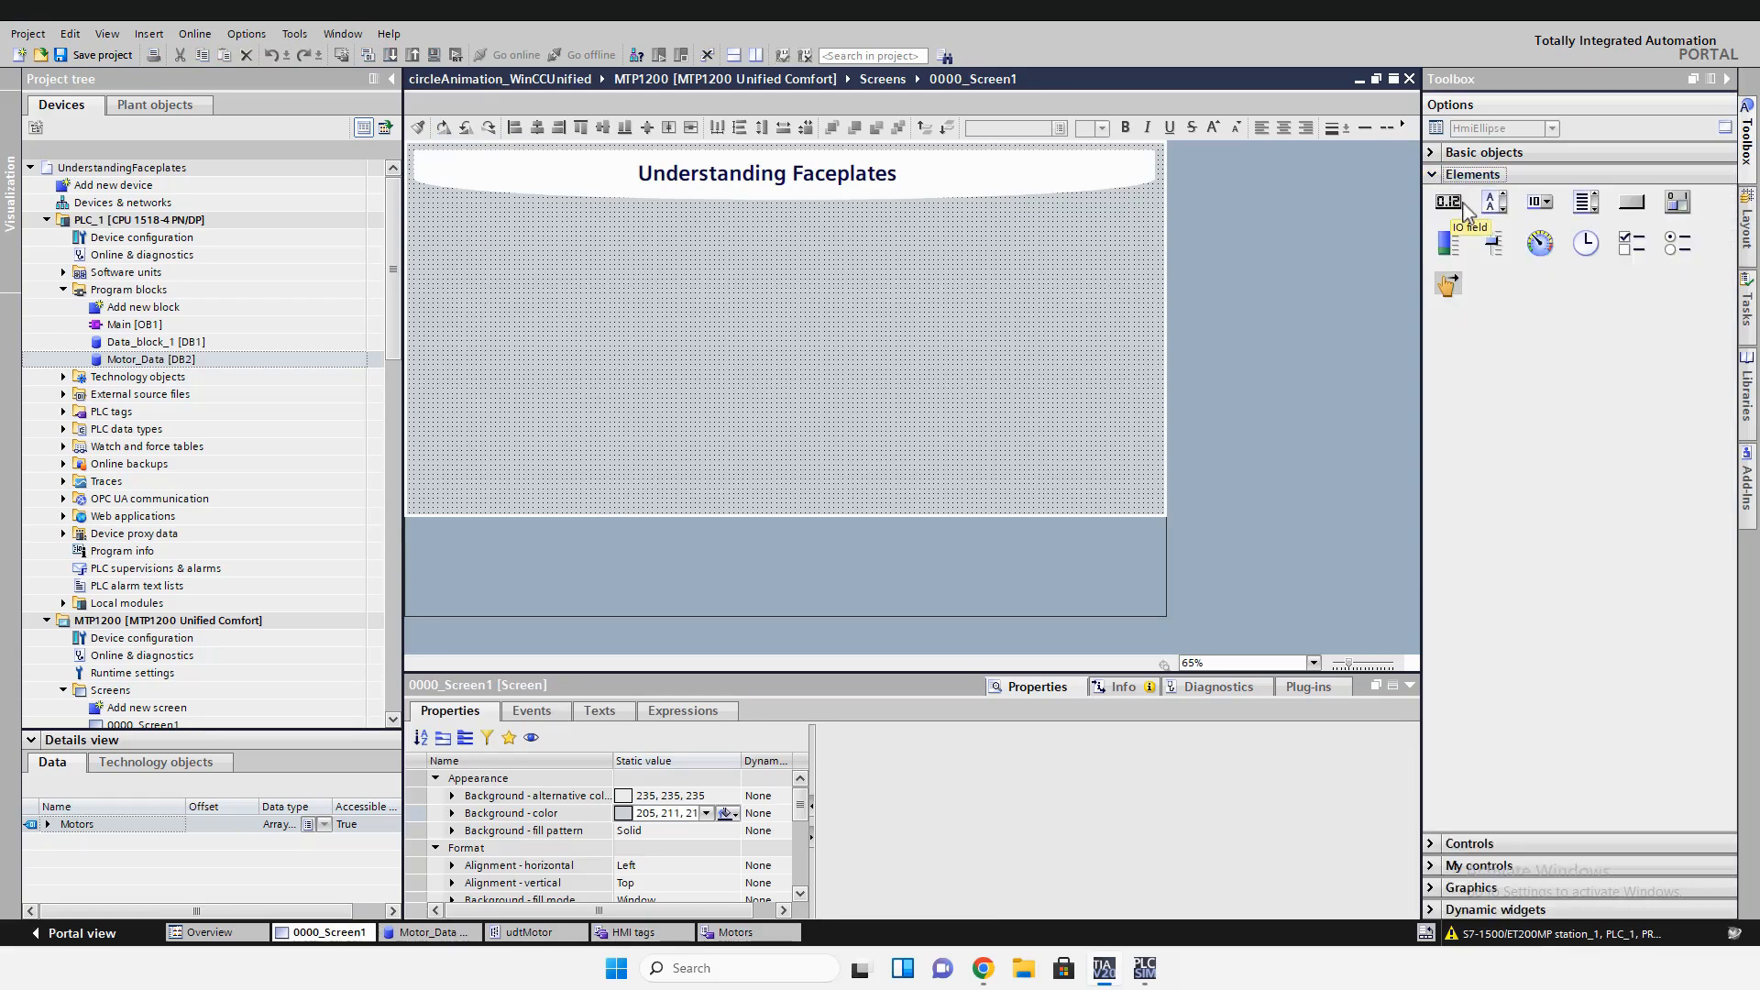
pyautogui.click(1436, 153)
pyautogui.moveTo(1448, 181); pyautogui.dragTo(472, 266)
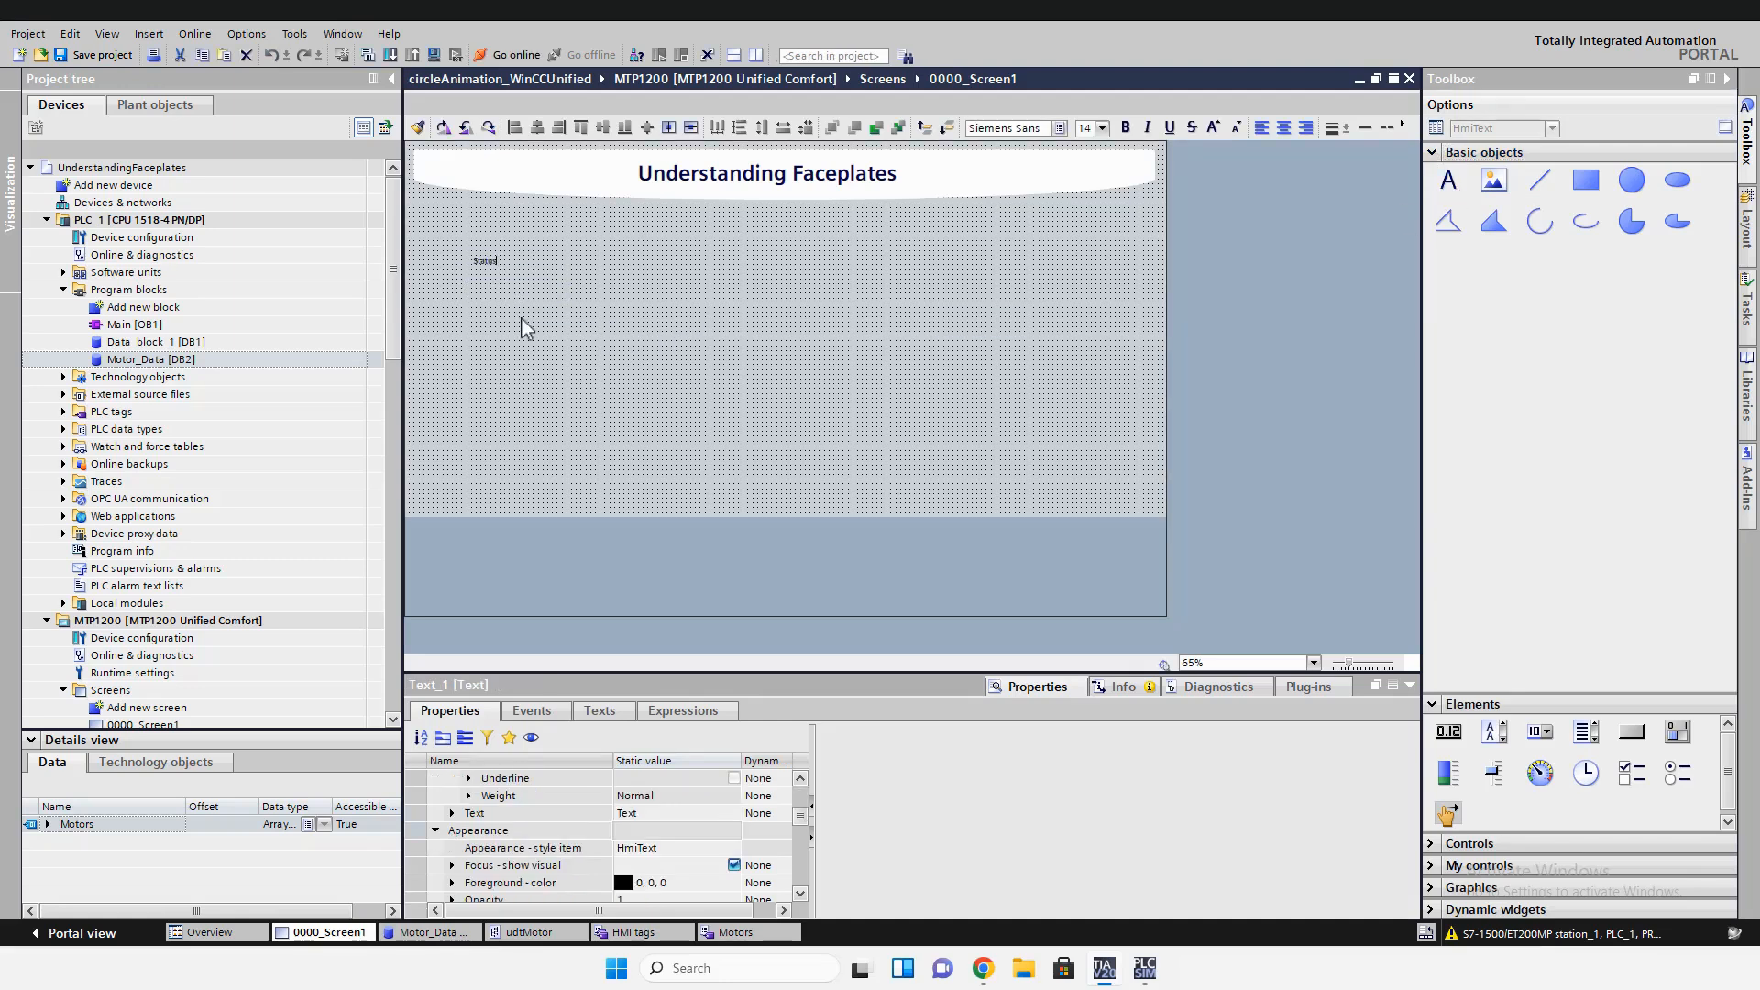
pyautogui.click(530, 267)
pyautogui.click(1103, 128)
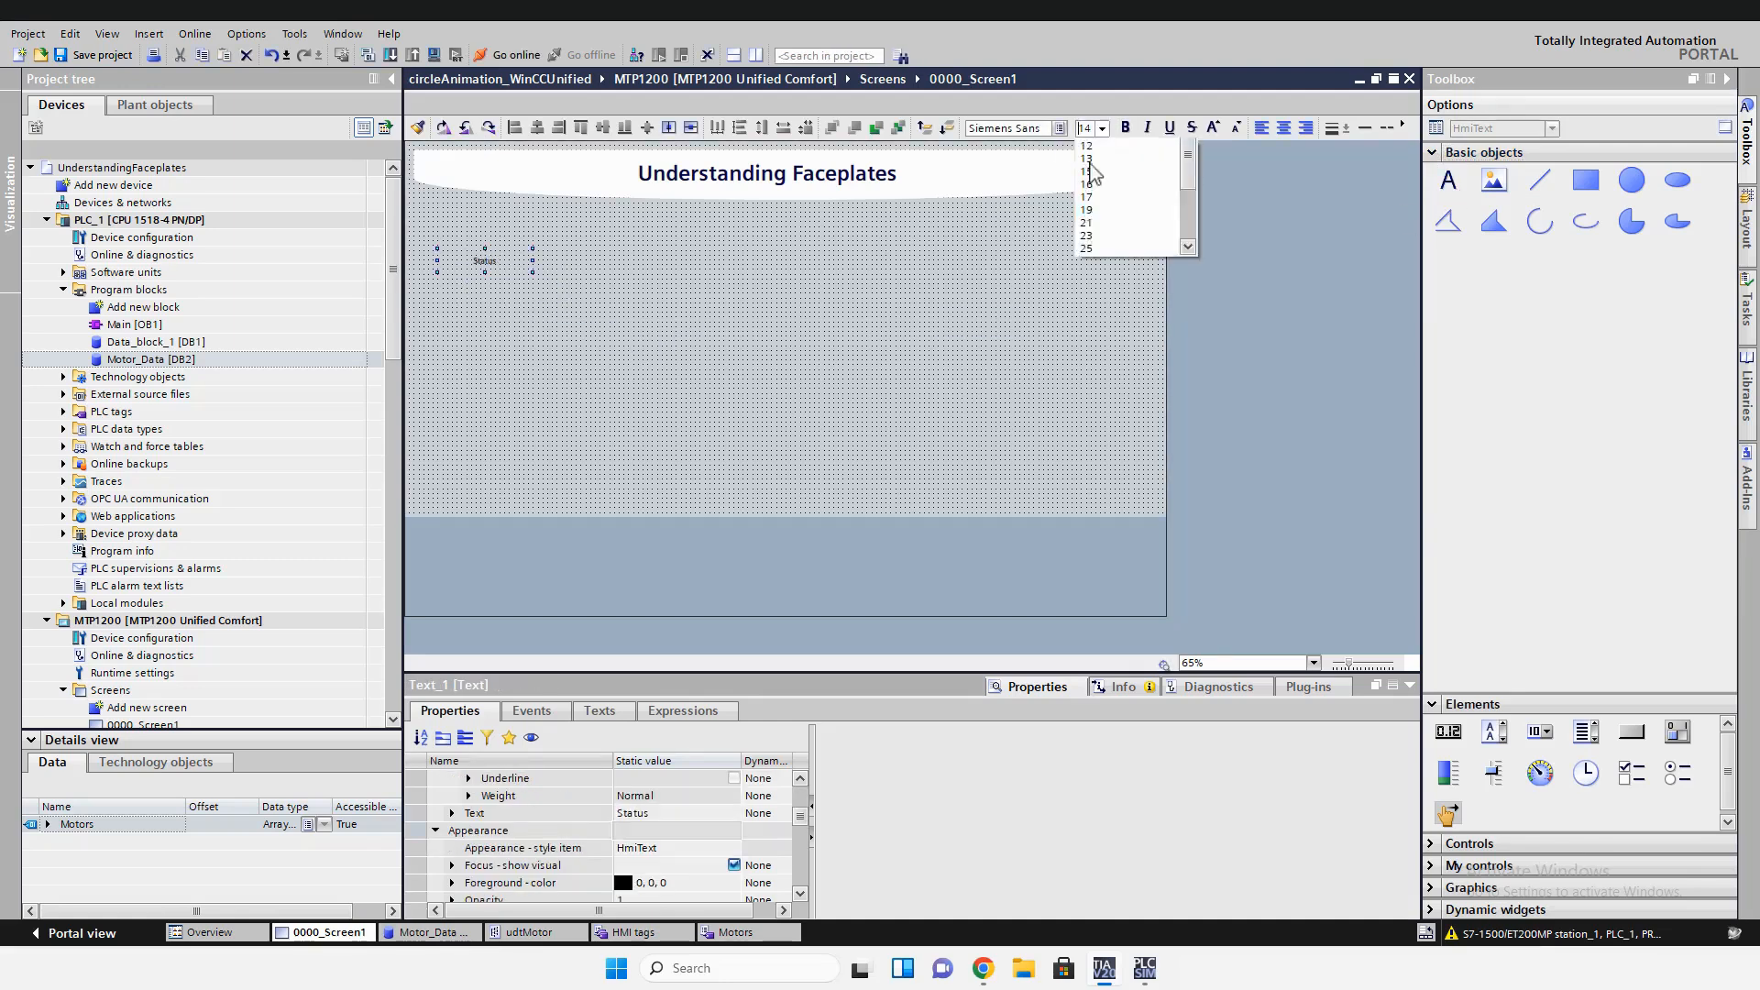
pyautogui.click(1100, 249)
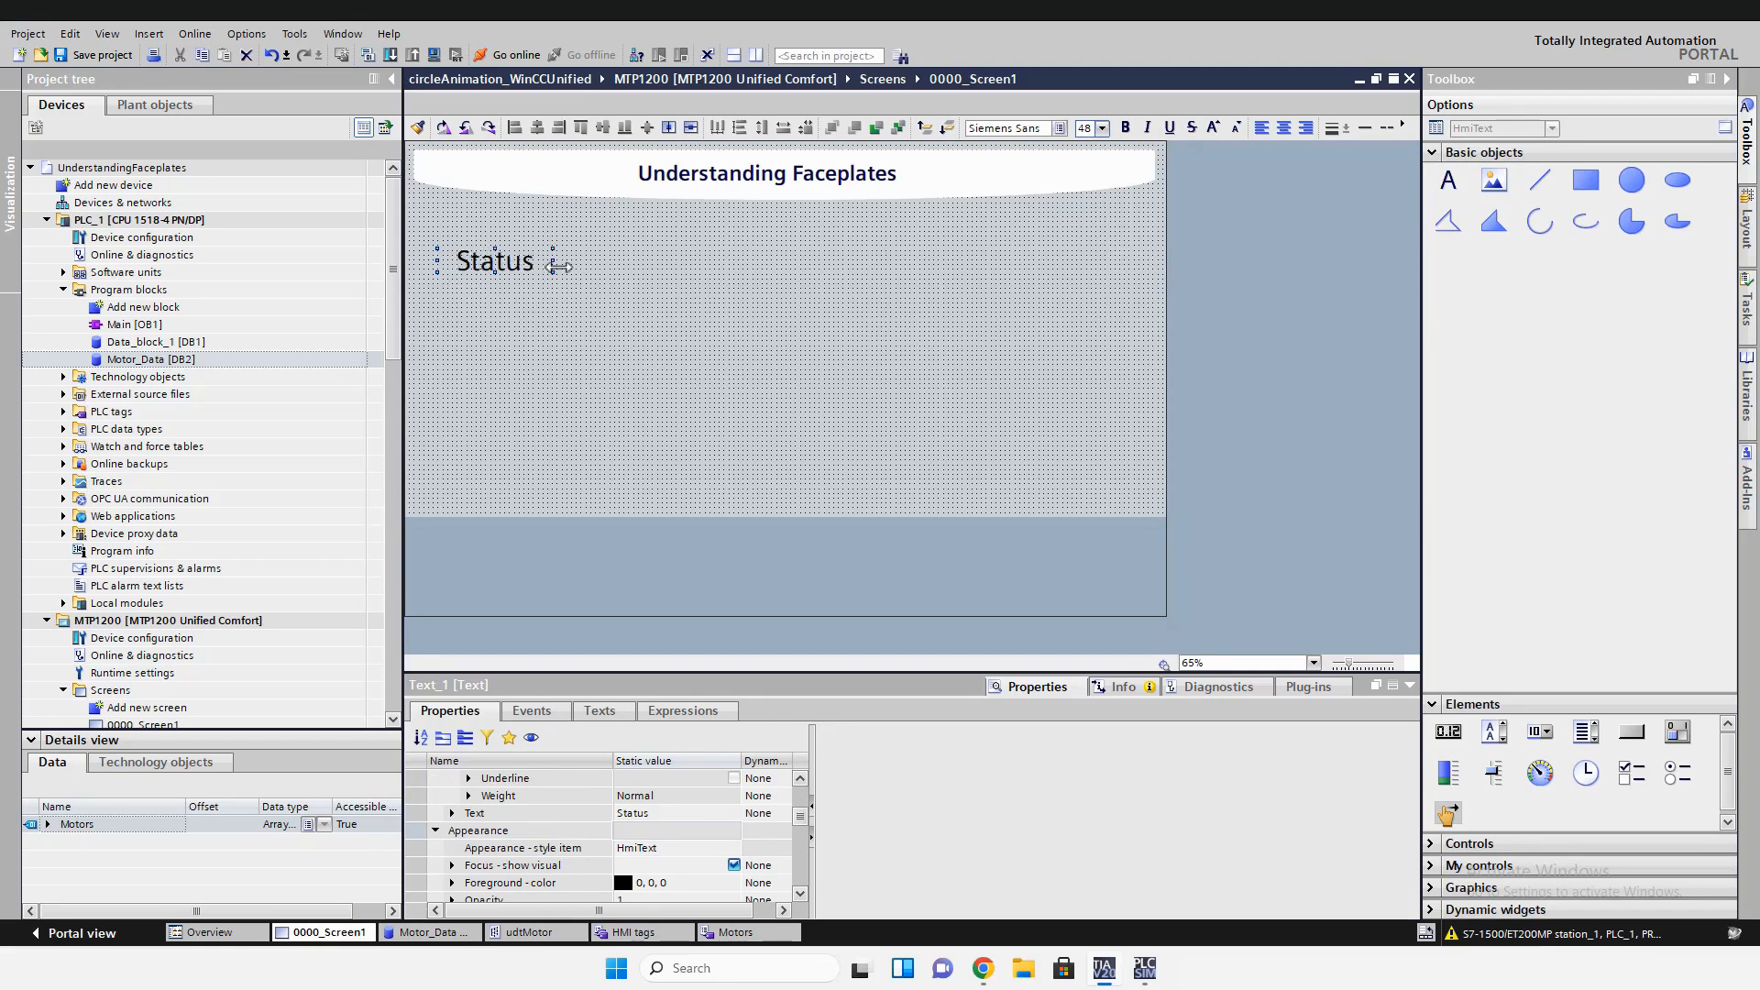
pyautogui.doubleClick(495, 262)
pyautogui.write('Motor 1')
# Copy the Motor 1 text twice below it as Status and Speed labels with font size 29
pyautogui.moveTo(509, 272); pyautogui.dragTo(484, 357)
pyautogui.doubleClick(500, 305)
pyautogui.write('Status')
pyautogui.doubleClick(518, 346)
pyautogui.write('Speed')
pyautogui.click(1236, 127)
pyautogui.moveTo(477, 311); pyautogui.dragTo(499, 322)
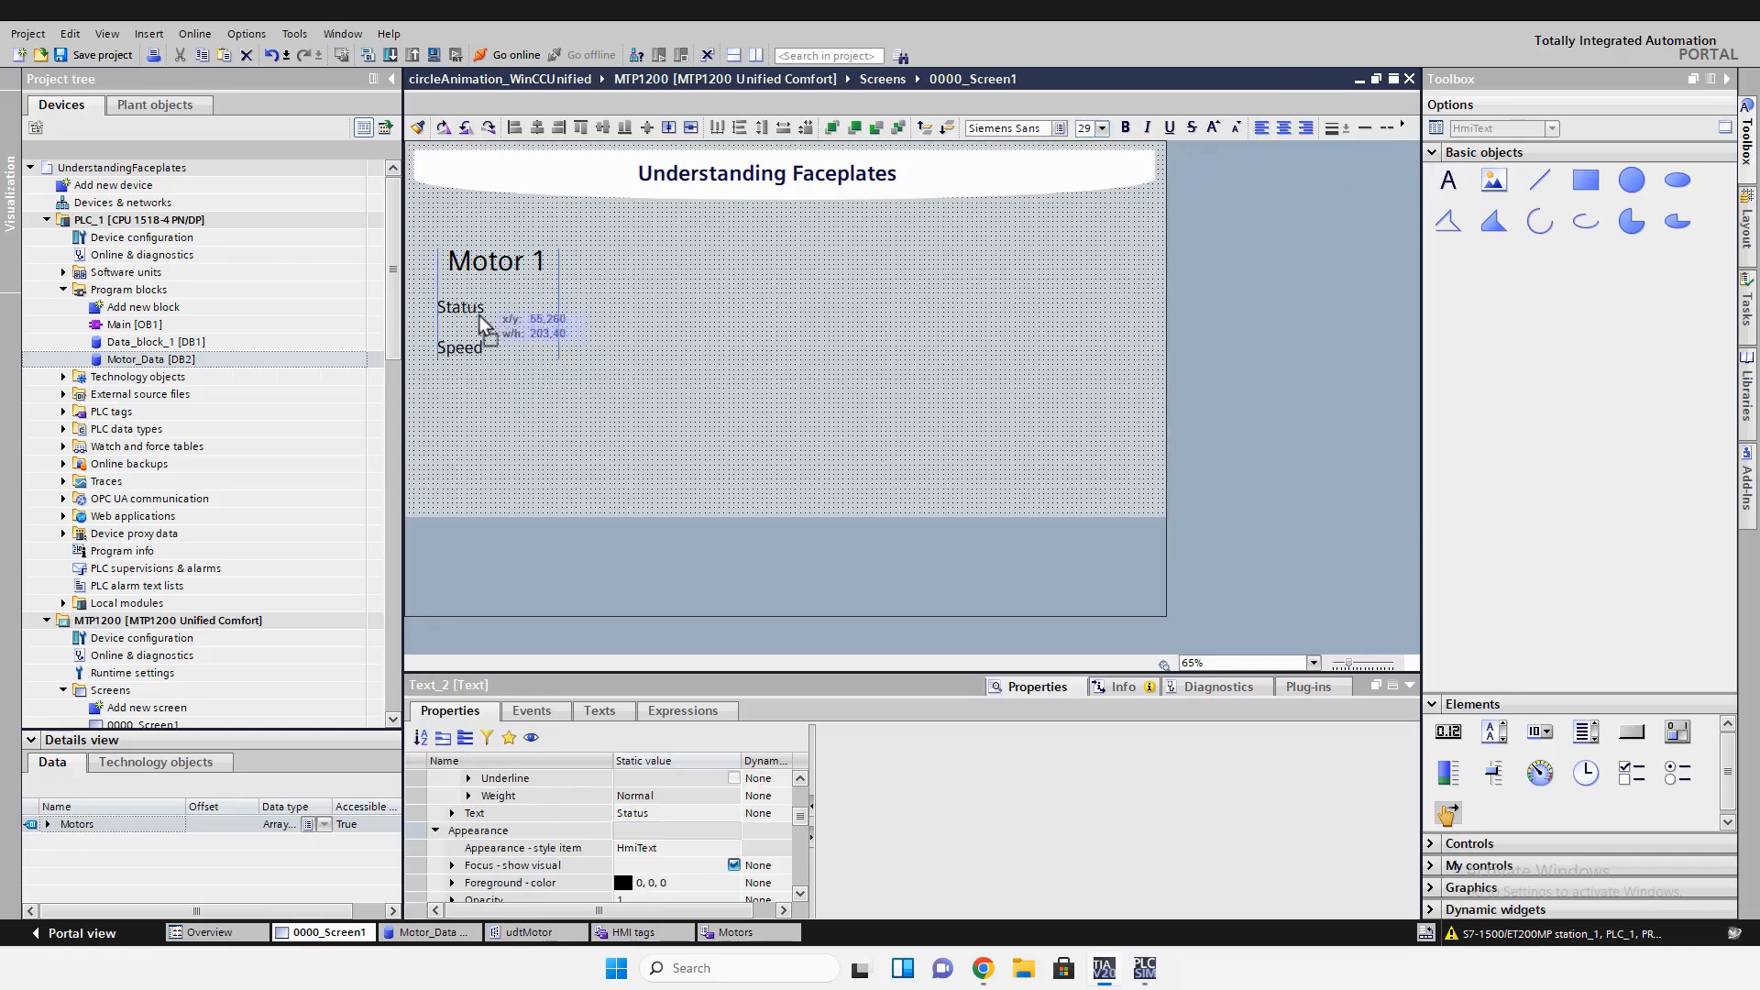
# Duplicate the three motor labels beside the originals and change the copied heading to Motor 2
pyautogui.moveTo(613, 358); pyautogui.dragTo(426, 241)
pyautogui.moveTo(495, 327); pyautogui.dragTo(641, 319)
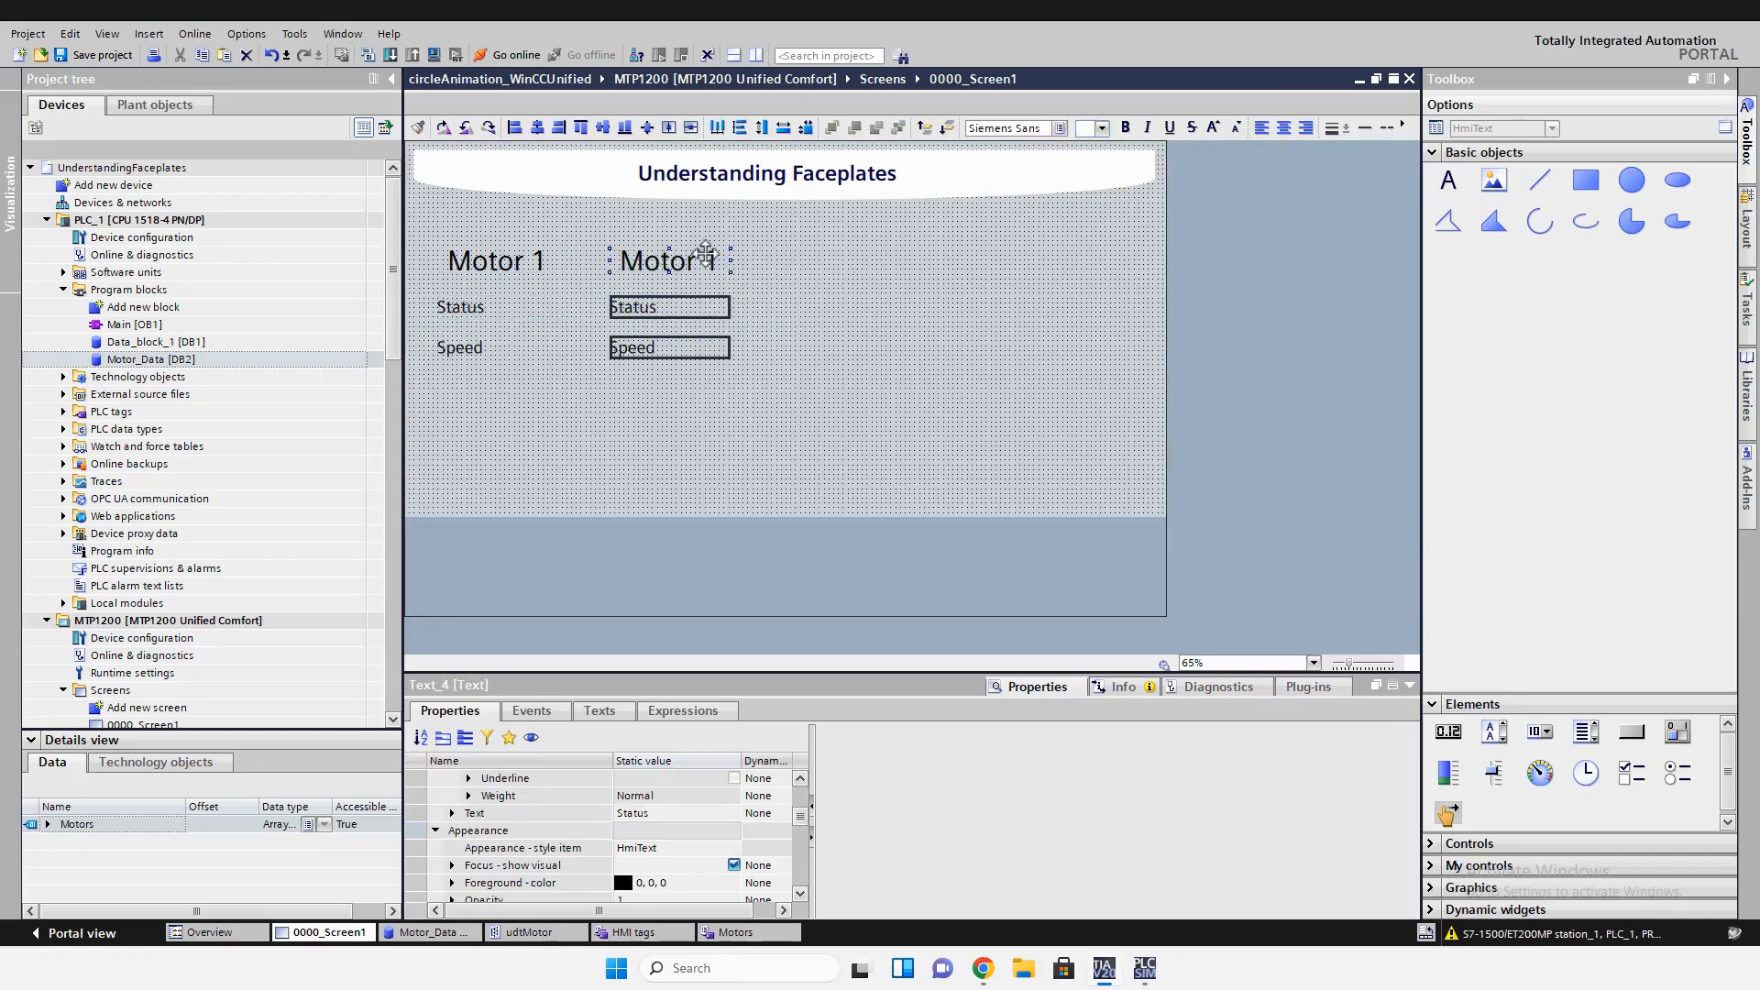
pyautogui.doubleClick(708, 259)
pyautogui.write('3')
pyautogui.click(761, 270)
pyautogui.doubleClick(706, 266)
pyautogui.click(705, 267)
pyautogui.press('BackSpace')
pyautogui.press('BackSpace')
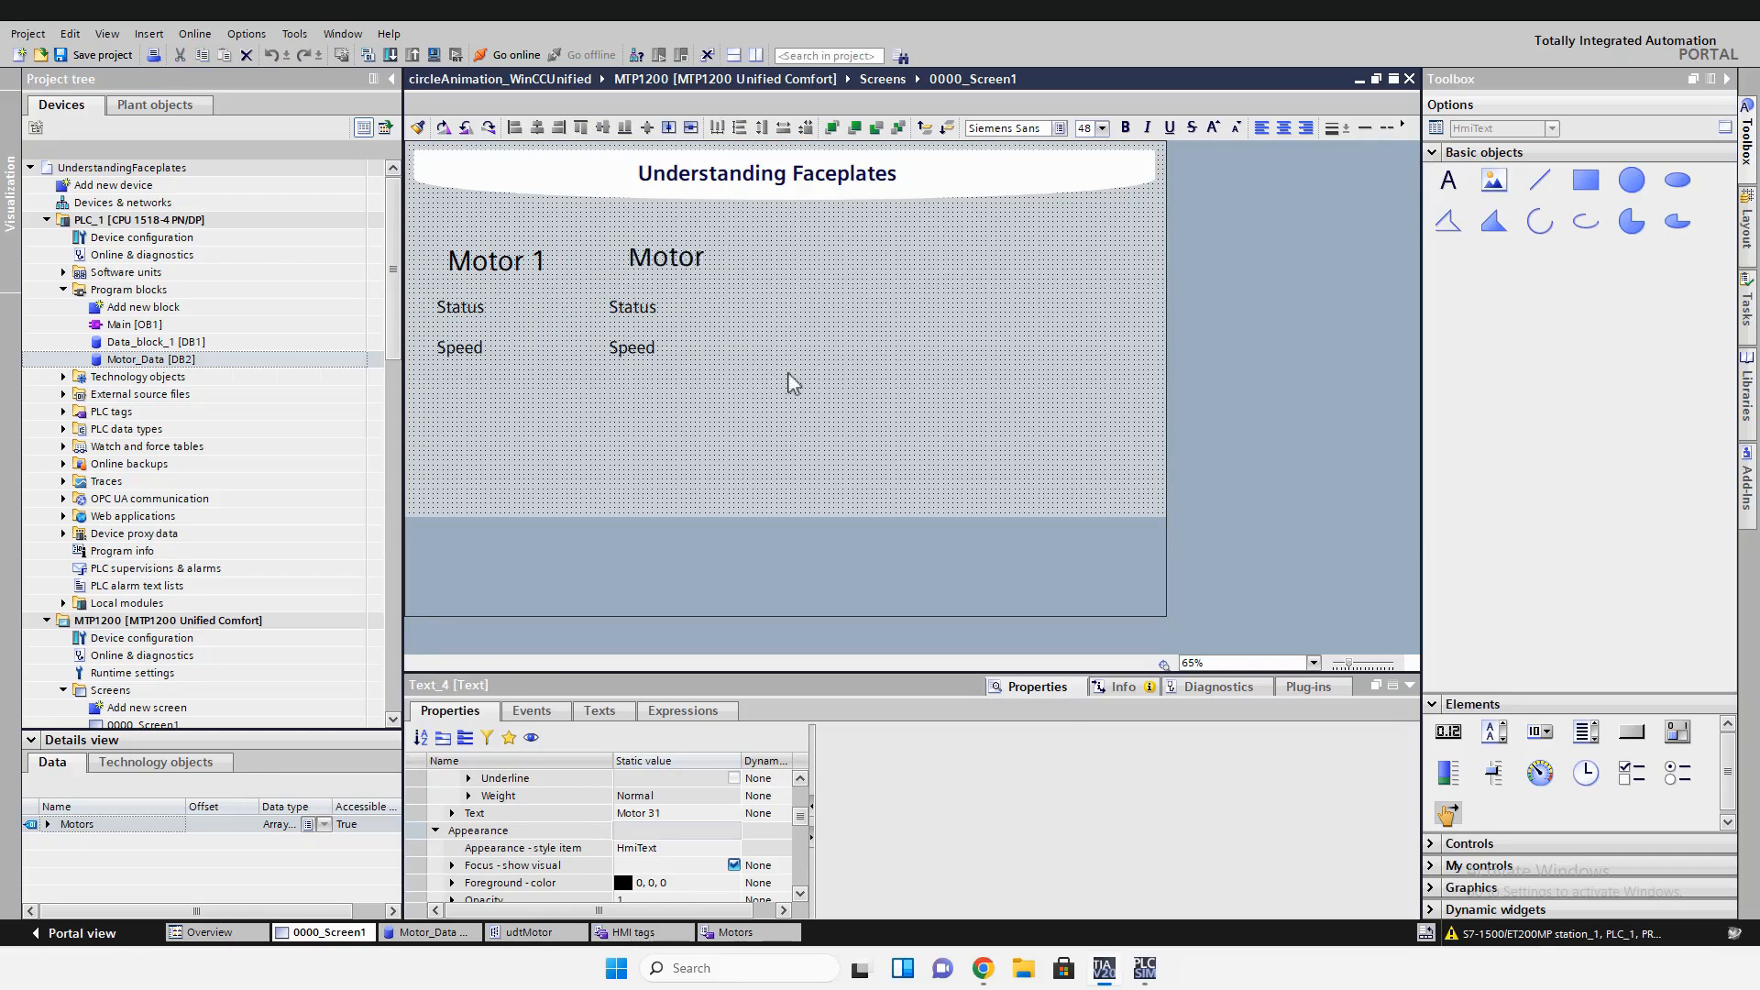
pyautogui.write('2')
# Delete both groups of Motor 1 and Motor 2 labels from 0000_Screen1
pyautogui.moveTo(804, 428); pyautogui.dragTo(562, 222)
pyautogui.moveTo(954, 480); pyautogui.dragTo(396, 229)
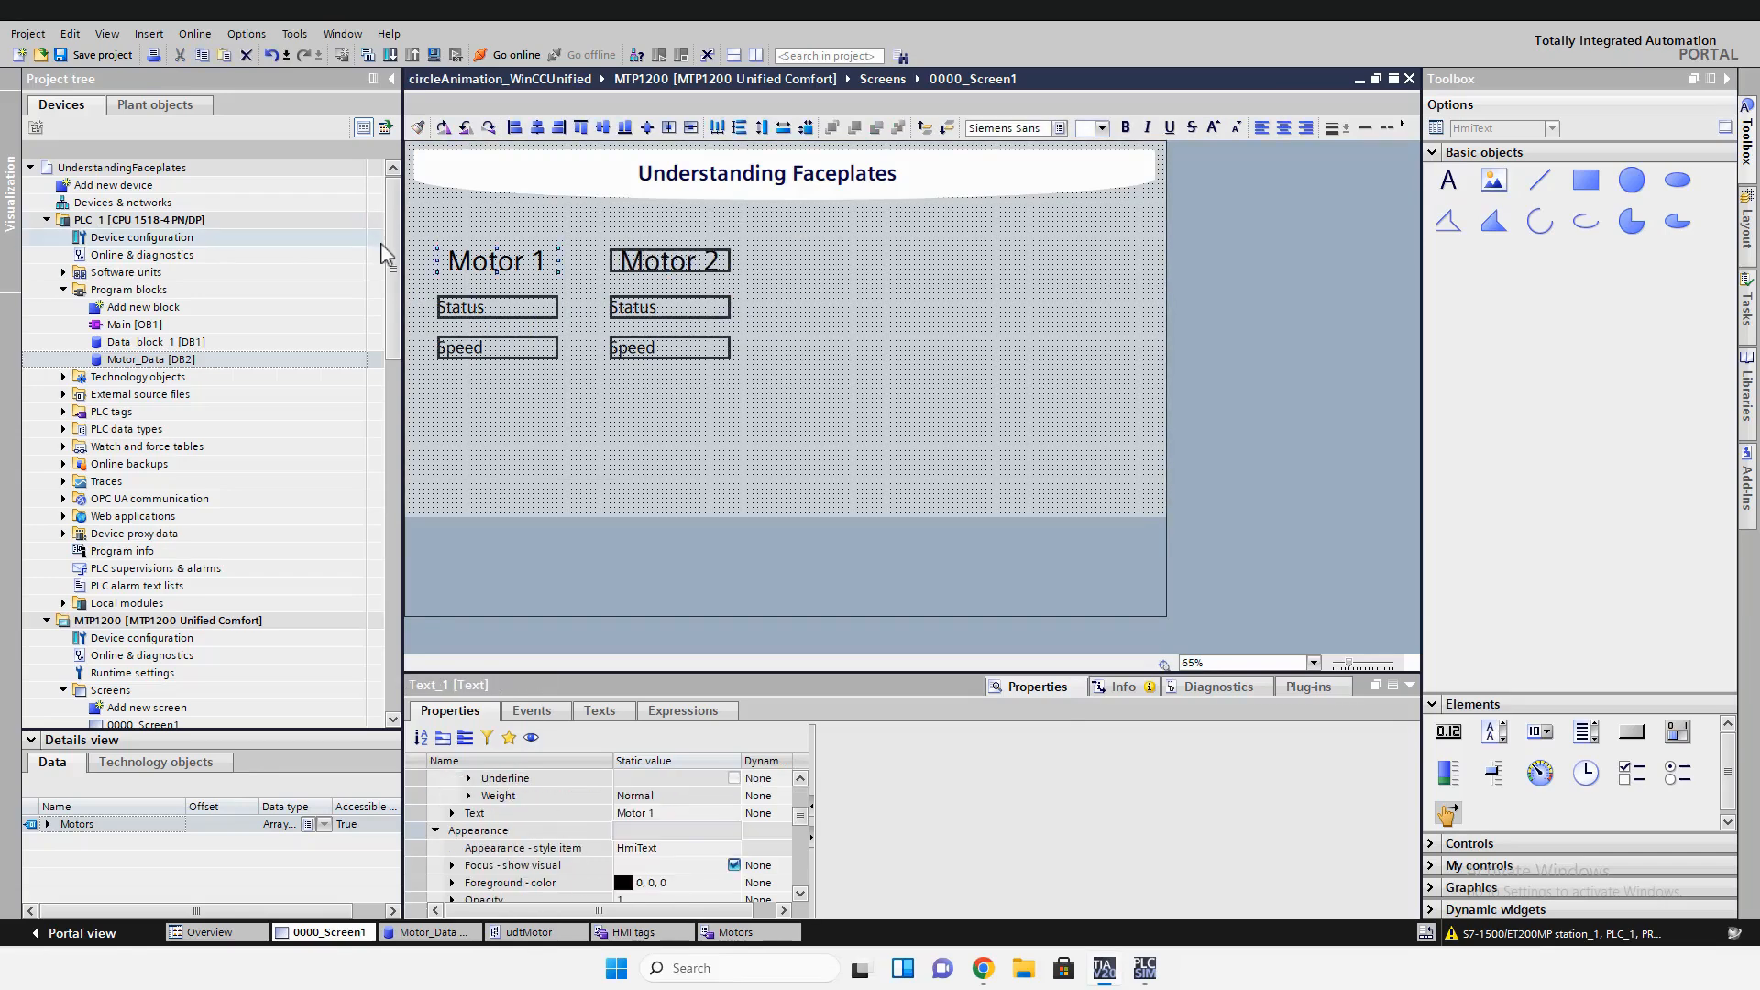
pyautogui.press('Delete')
# Add a faceplate type named Faceplate_Motor for Unified Panels / WinCC Unified PC to the project library
pyautogui.click(1746, 394)
pyautogui.doubleClick(1491, 229)
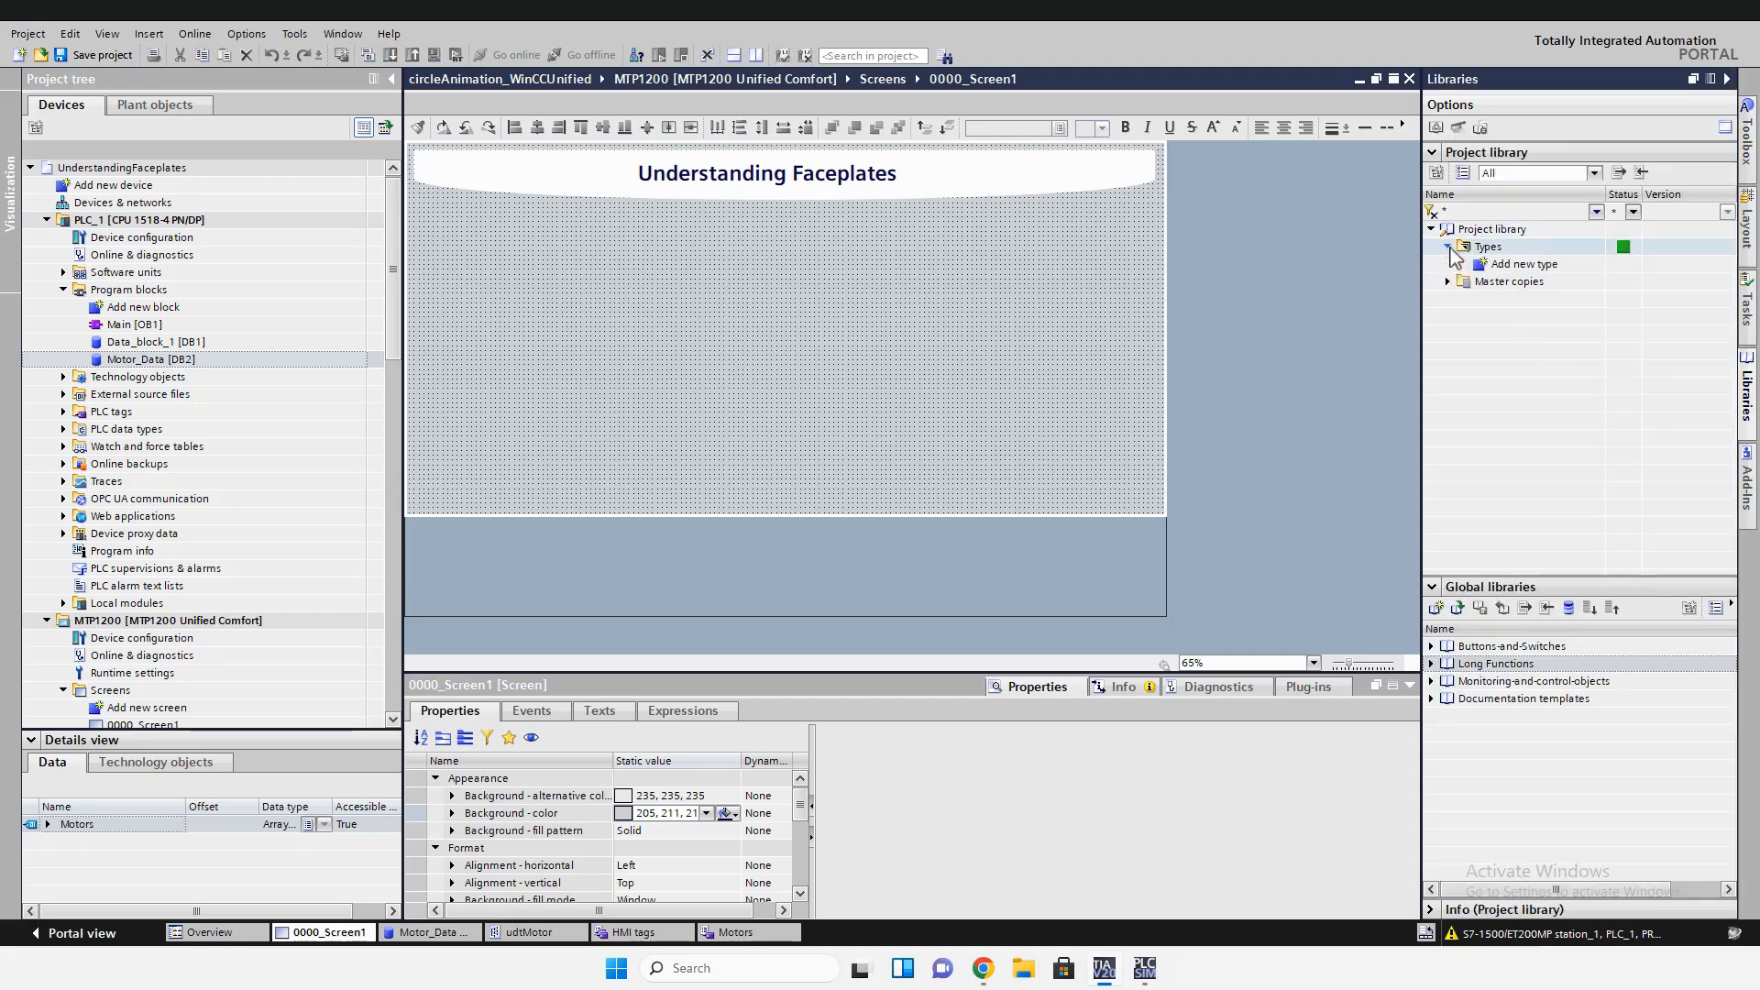
pyautogui.doubleClick(1488, 247)
pyautogui.doubleClick(1524, 264)
pyautogui.click(723, 269)
pyautogui.click(734, 170)
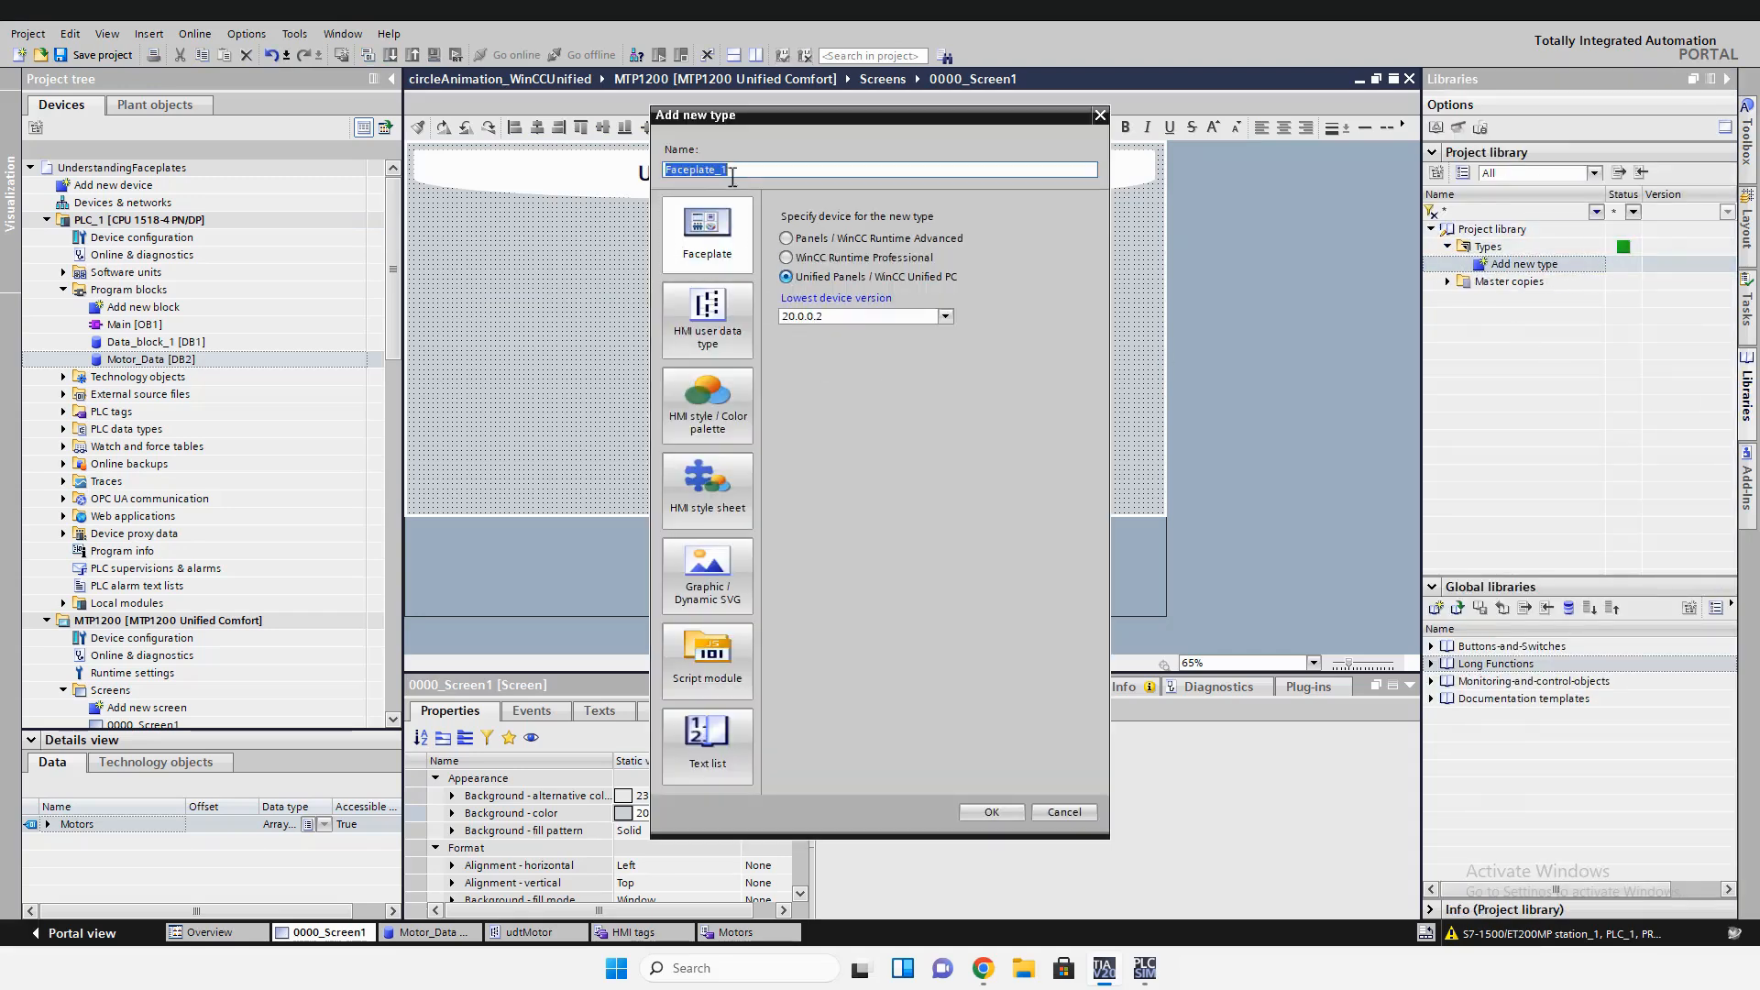
pyautogui.press('BackSpace')
pyautogui.write('Motor')
pyautogui.click(992, 812)
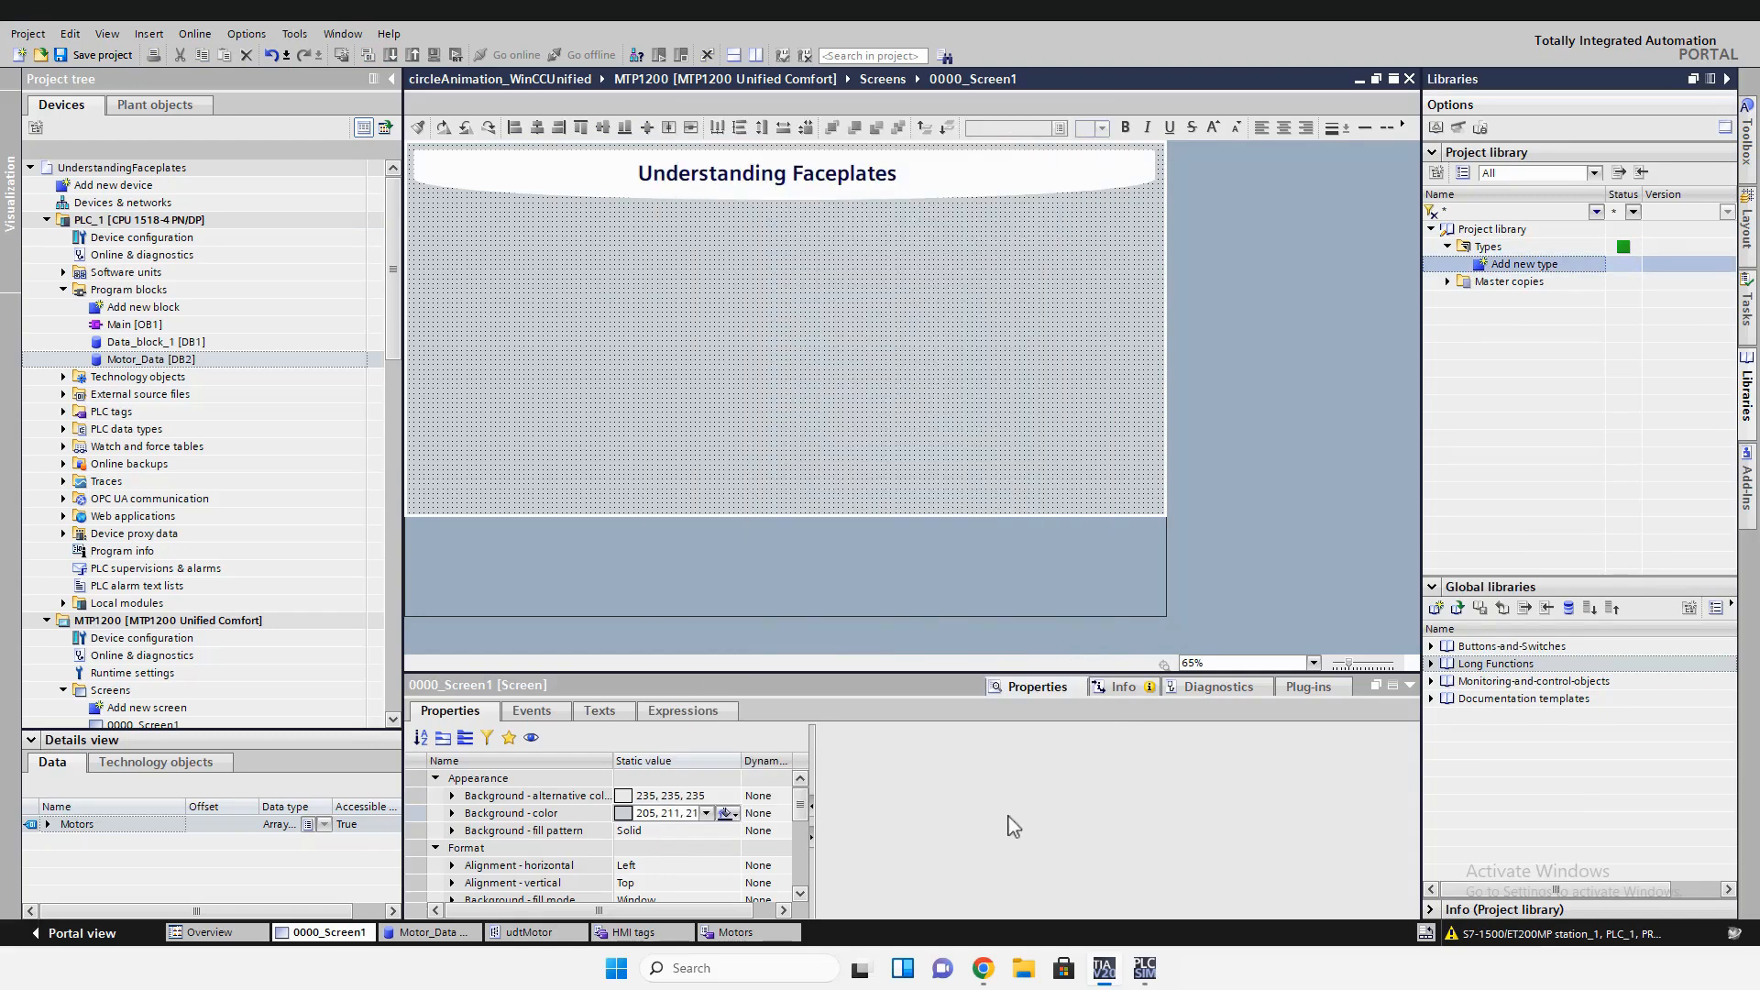
# Set the Faceplate_Motor size to a height of 200 and a width of 500
pyautogui.moveTo(798, 748); pyautogui.dragTo(762, 471)
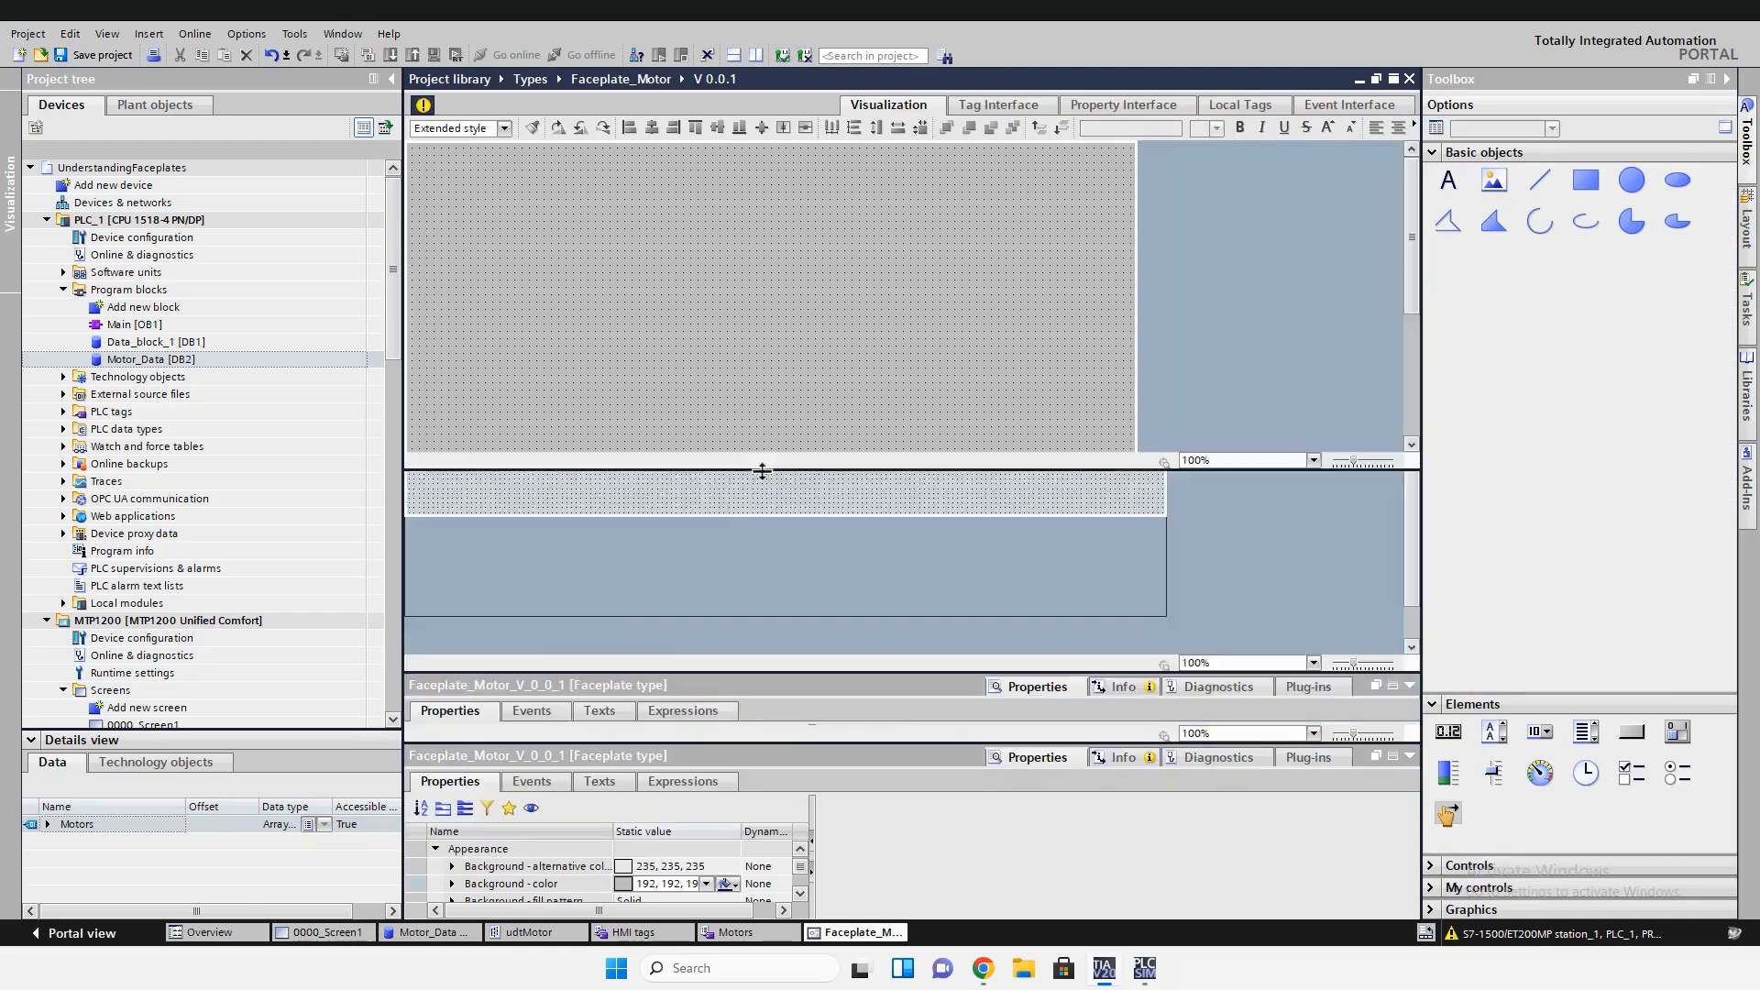
pyautogui.click(699, 785)
pyautogui.write('200')
pyautogui.click(688, 803)
pyautogui.write('500')
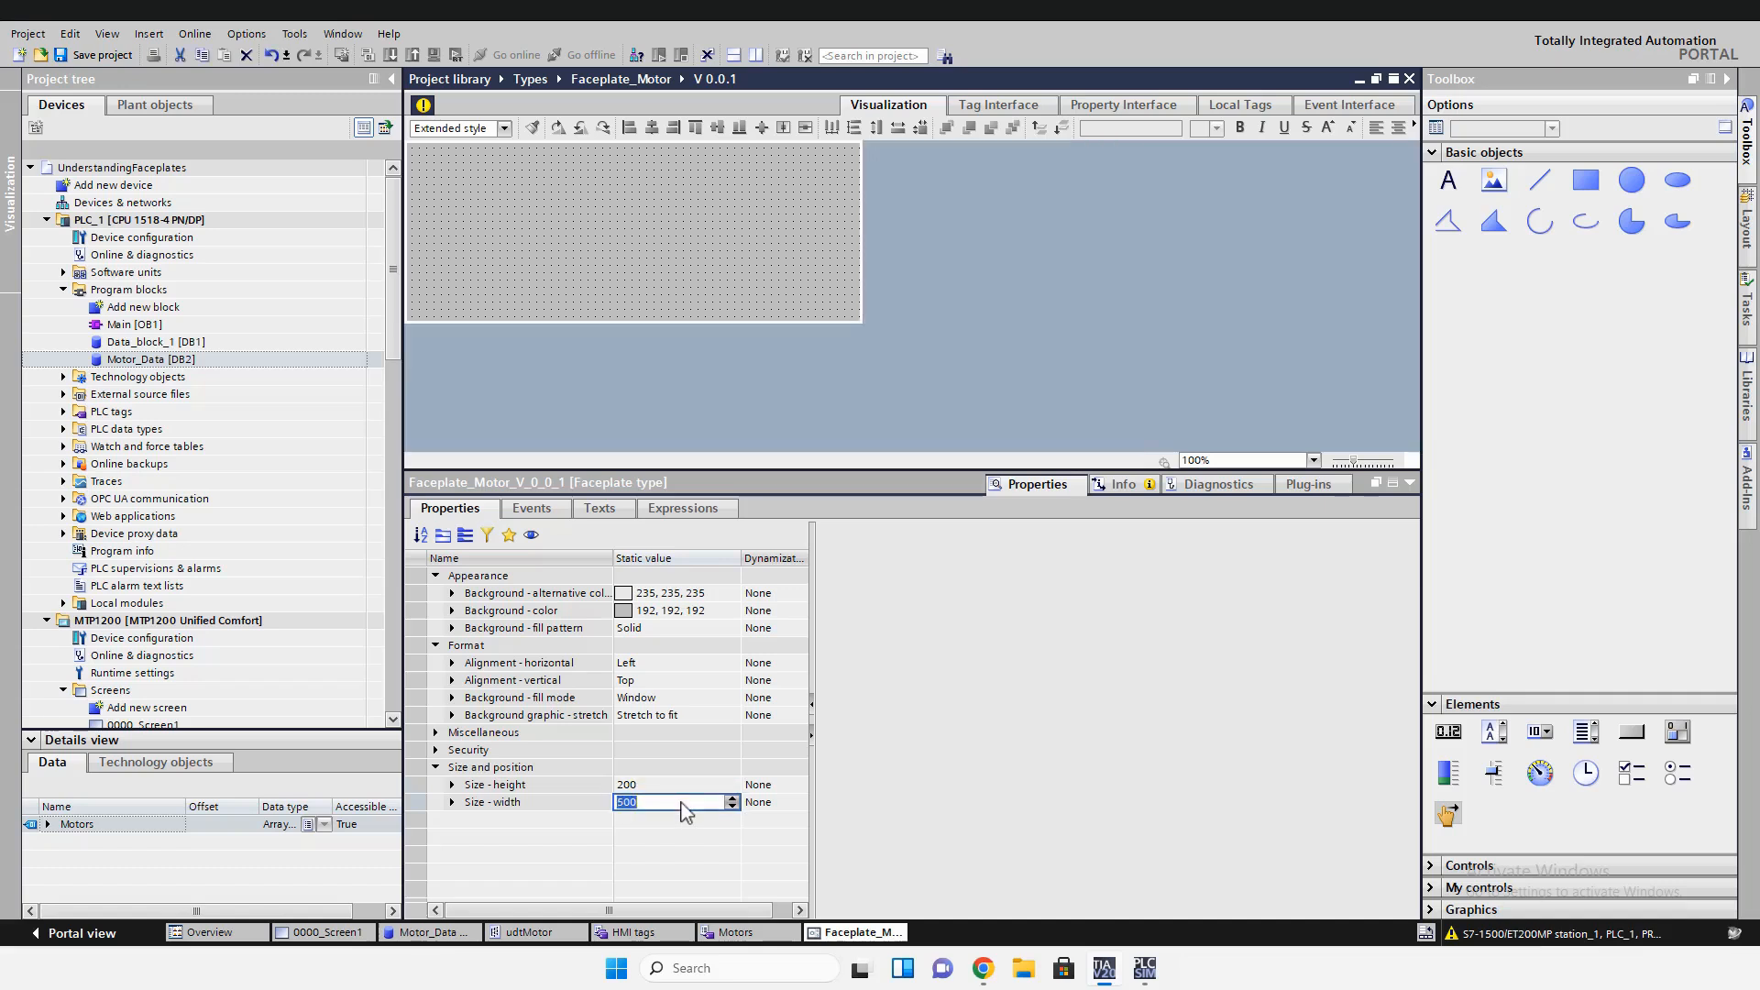
# Set the Faceplate_Motor size to a height of 300 and a width of 300
pyautogui.write('200')
pyautogui.click(624, 273)
pyautogui.click(685, 785)
pyautogui.write('300')
pyautogui.click(686, 802)
pyautogui.write('300')
pyautogui.click(876, 272)
# Place a text object in the faceplate and a rectangle about 304 wide and 46 high across its upper edge
pyautogui.moveTo(1449, 182); pyautogui.dragTo(477, 253)
pyautogui.moveTo(1584, 185); pyautogui.dragTo(447, 164)
pyautogui.moveTo(495, 161); pyautogui.dragTo(680, 161)
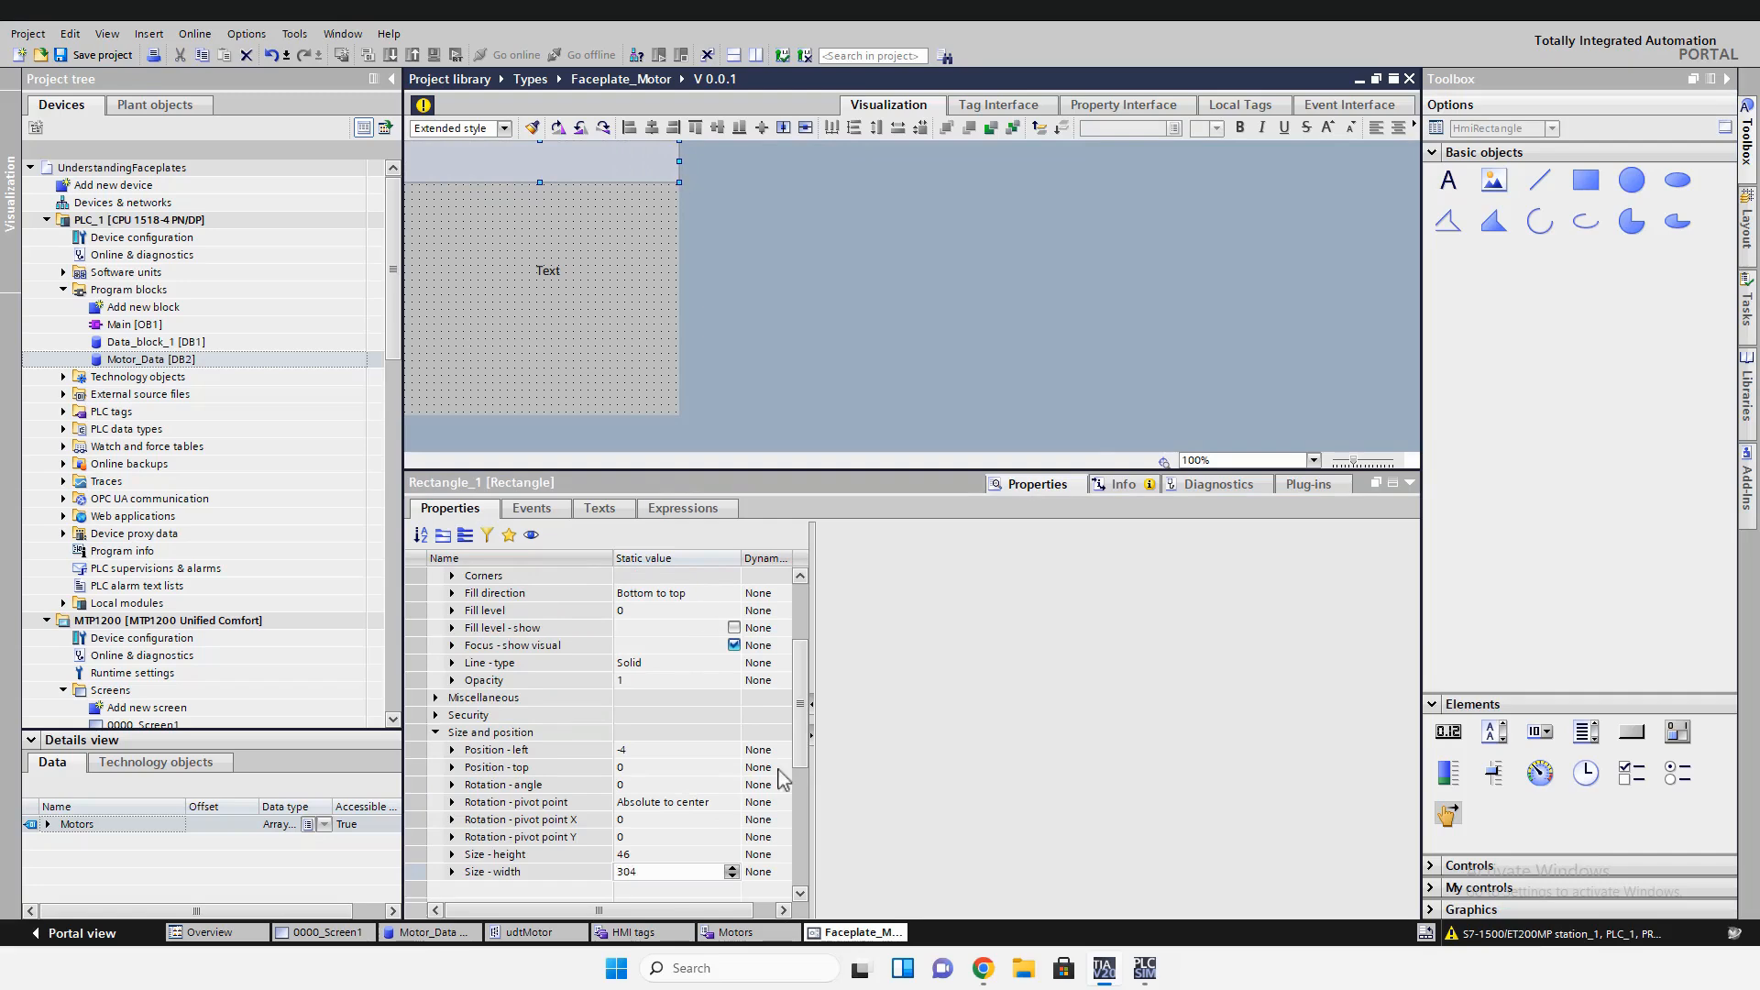
# Set the rectangle's background color to 255, 255, 255 and change its border color
pyautogui.scroll(3, 778, 769)
pyautogui.click(683, 629)
pyautogui.click(706, 629)
pyautogui.click(641, 723)
pyautogui.click(623, 683)
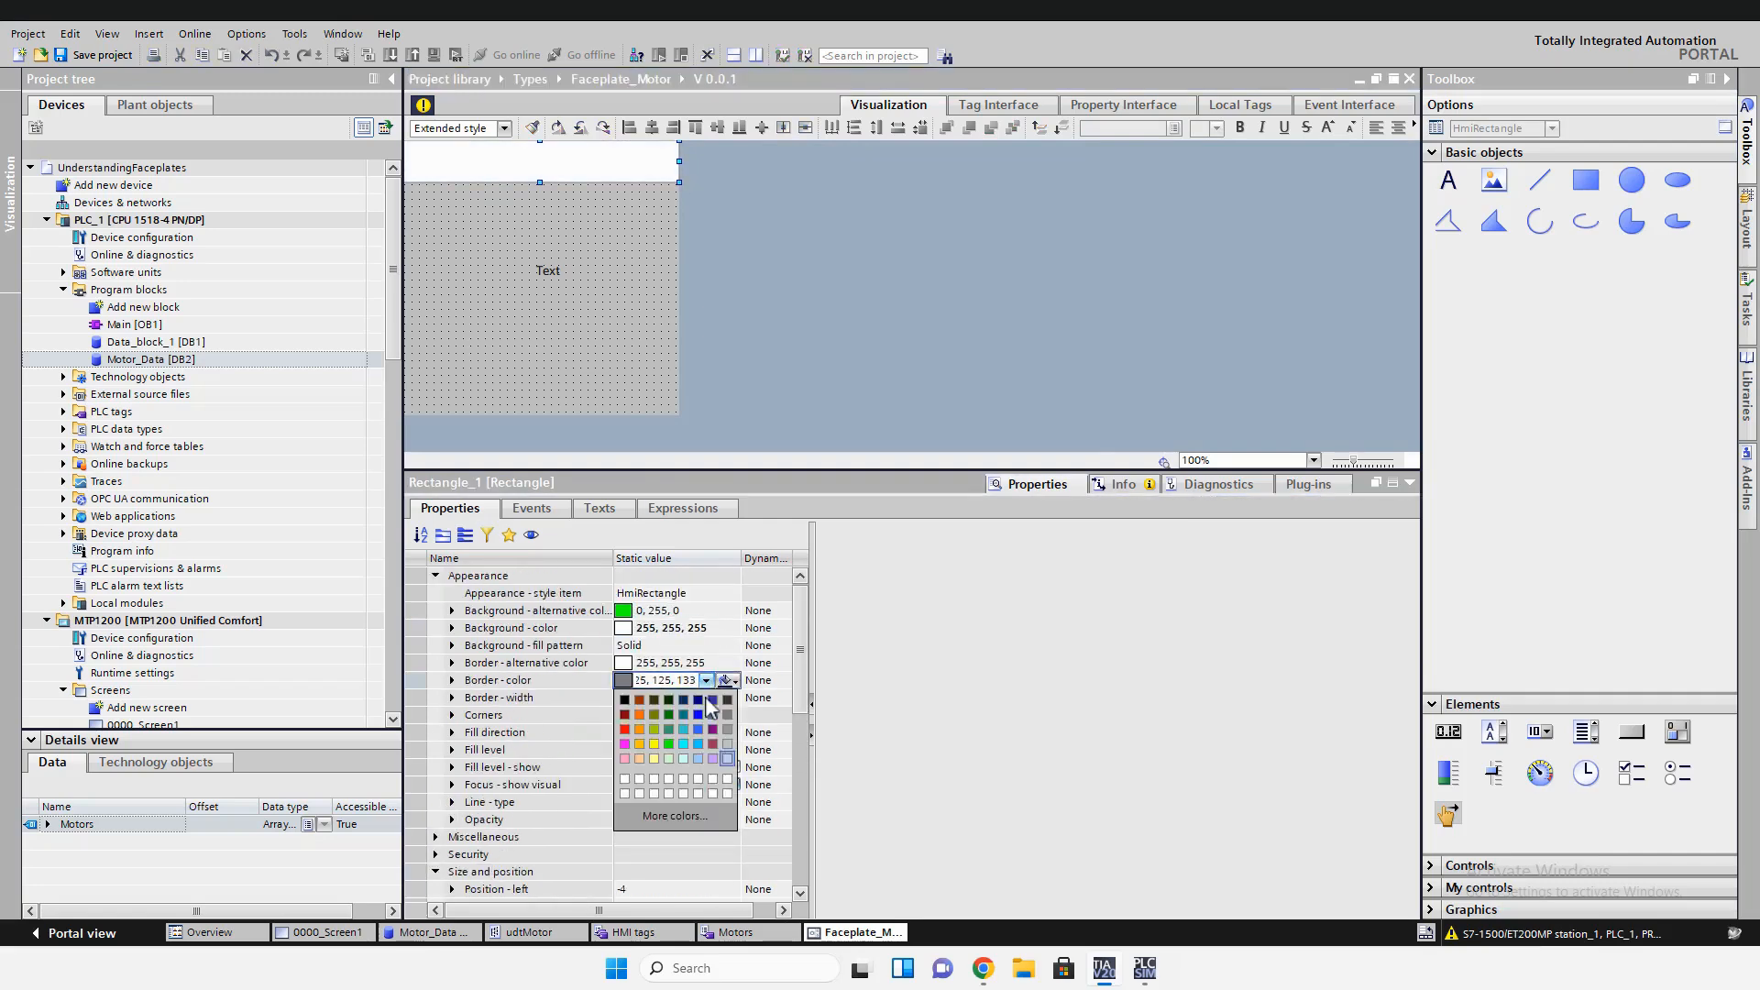
# Change the text object to Motor Name at 27 pt and place it over the white rectangle in Layer_1
pyautogui.click(547, 270)
pyautogui.click(1328, 128)
pyautogui.moveTo(553, 271); pyautogui.dragTo(566, 179)
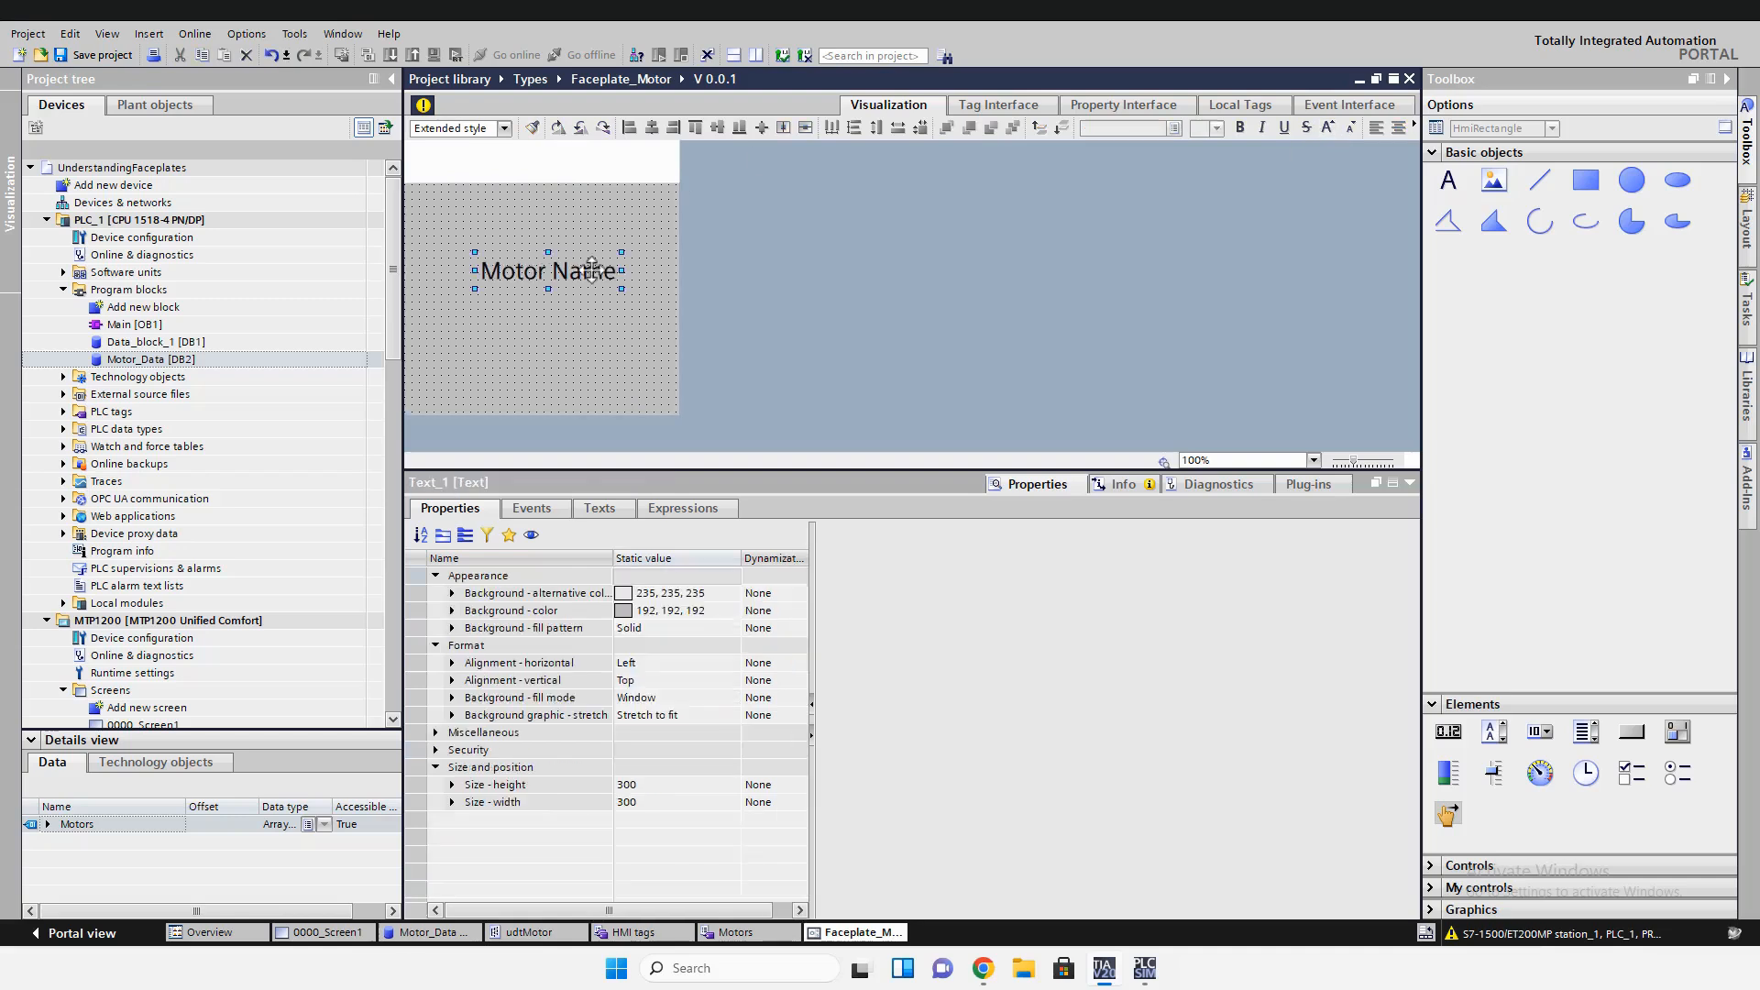
pyautogui.click(776, 234)
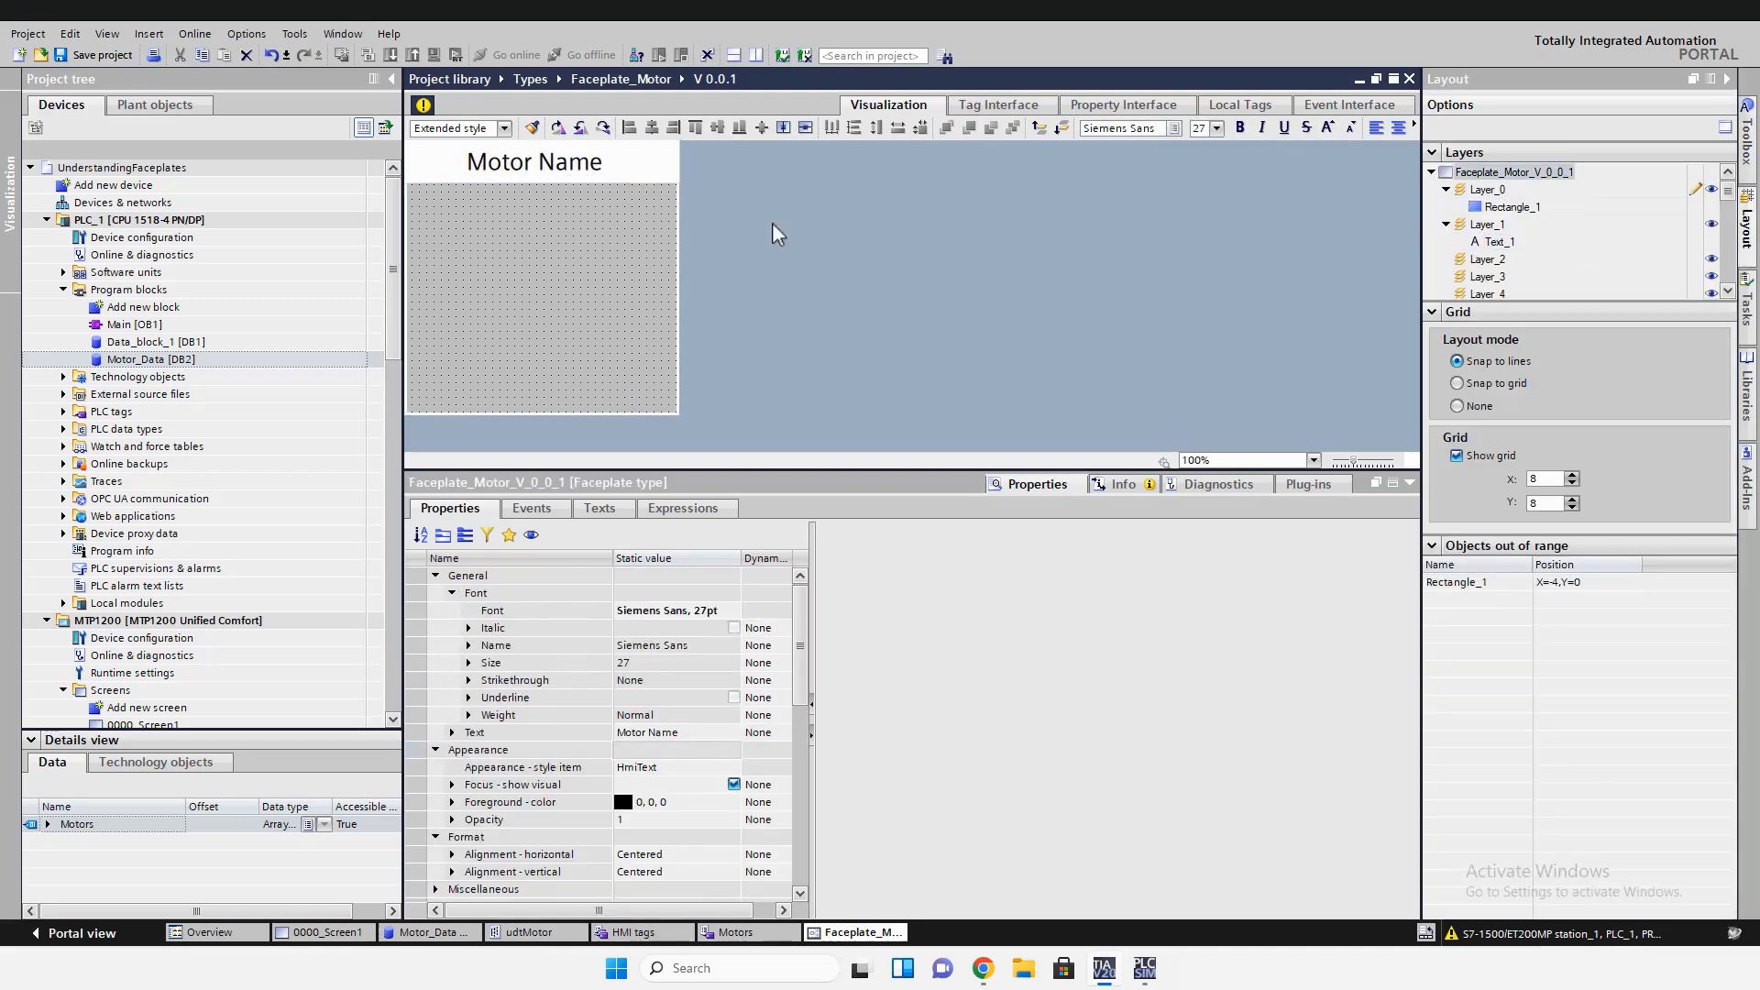
# Add an ellipse behind the Motor Name heading and stretch it across the full width of the faceplate
pyautogui.click(1747, 138)
pyautogui.moveTo(1678, 181); pyautogui.dragTo(538, 206)
pyautogui.moveTo(490, 174); pyautogui.dragTo(402, 174)
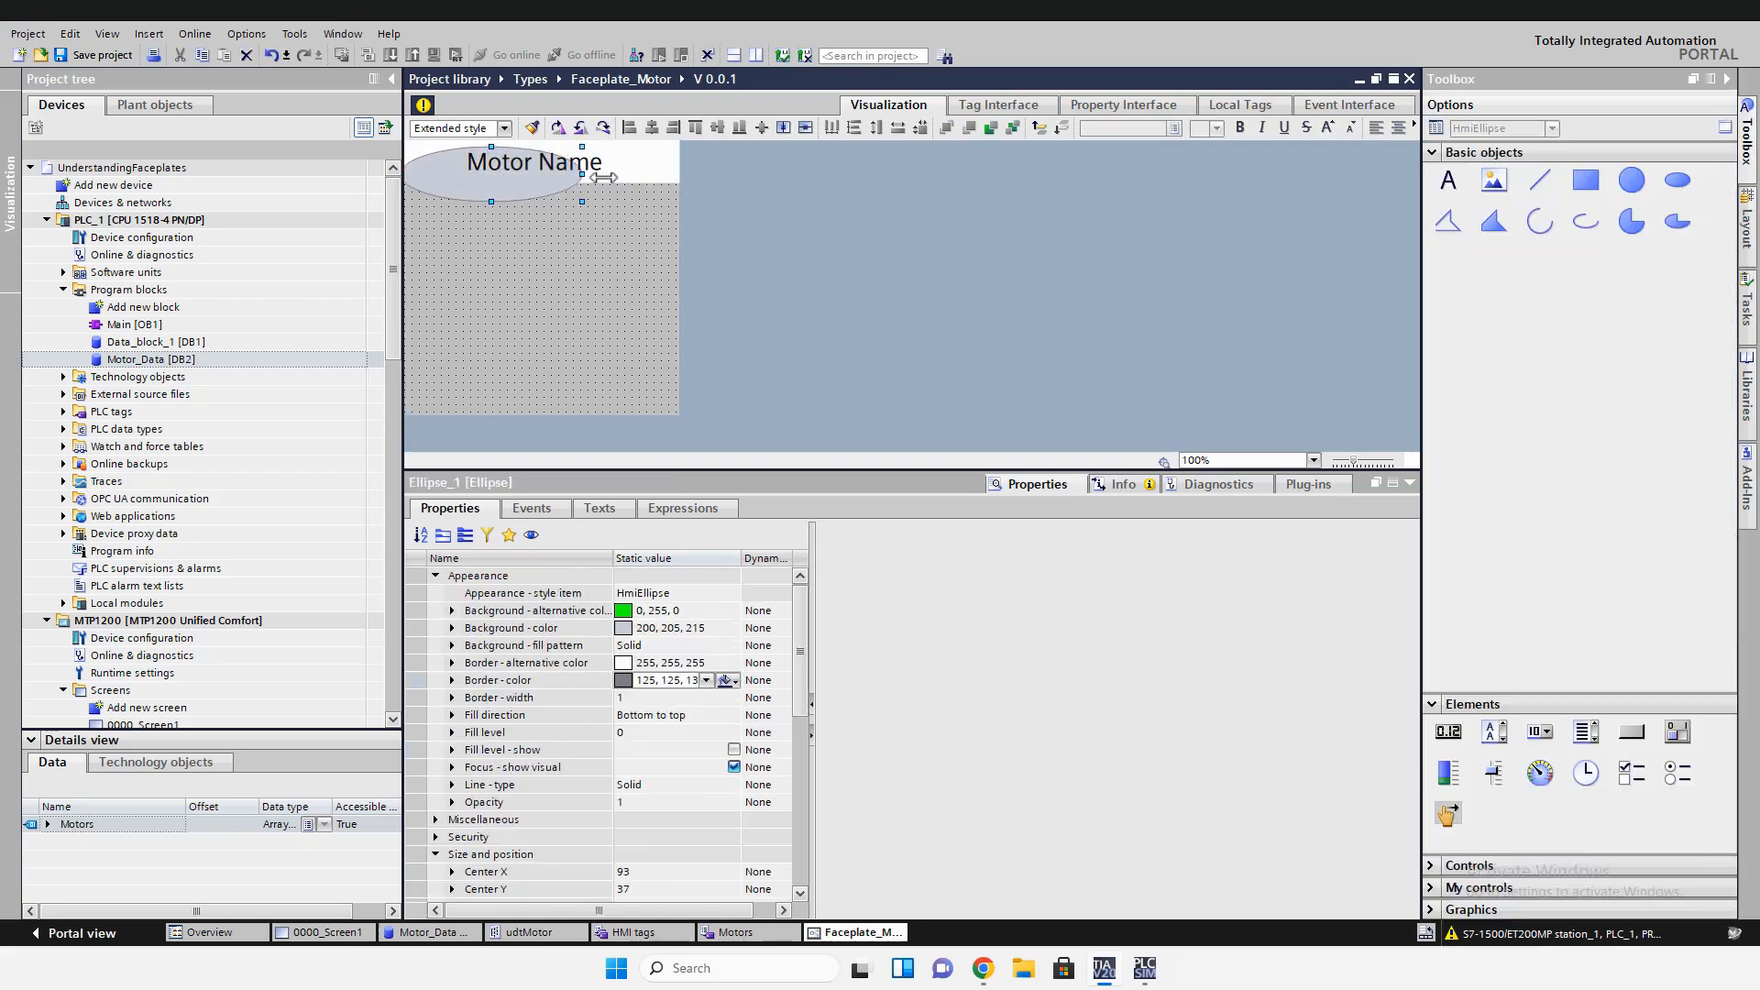
pyautogui.moveTo(578, 174); pyautogui.dragTo(540, 166)
# Set the ellipse's background and border colors to white so it blends with the header rectangle
pyautogui.click(613, 628)
pyautogui.click(706, 629)
pyautogui.click(694, 729)
pyautogui.click(649, 680)
pyautogui.click(706, 680)
pyautogui.click(694, 781)
pyautogui.click(765, 318)
pyautogui.click(727, 262)
pyautogui.click(612, 263)
pyautogui.click(619, 298)
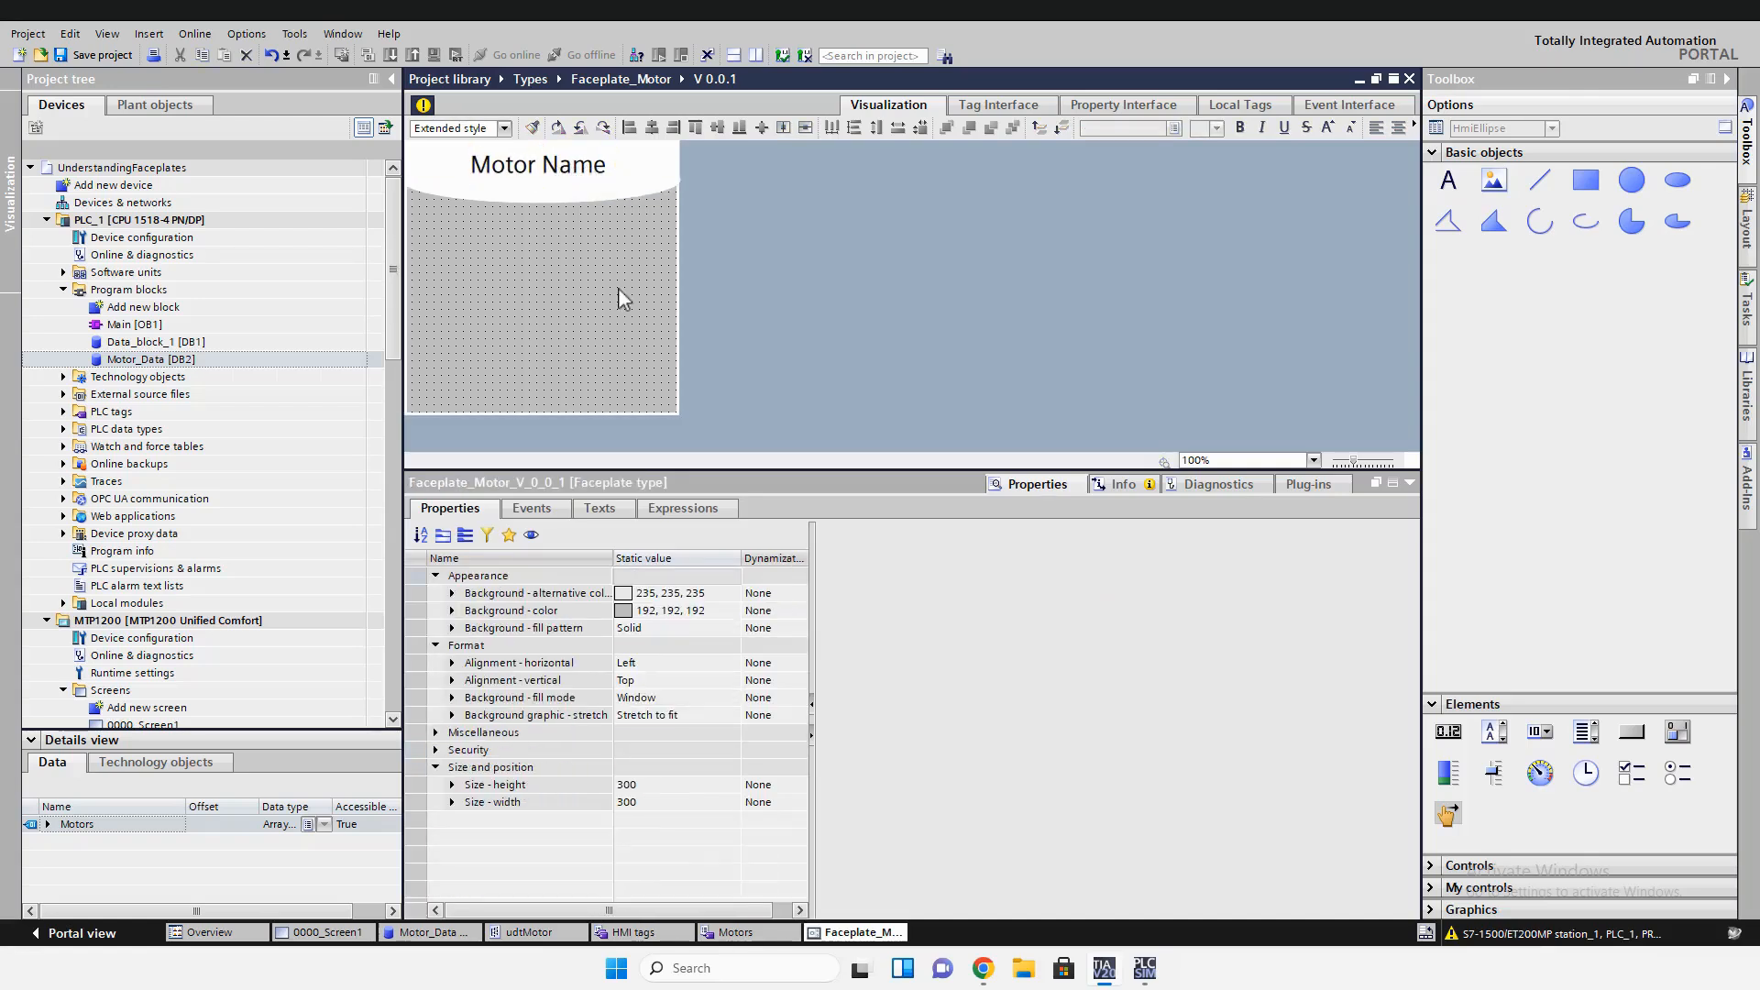
# Add a Dynamic SVG type named svgMotor for Unified Panels / WinCC Unified PC to the project library
pyautogui.click(1431, 907)
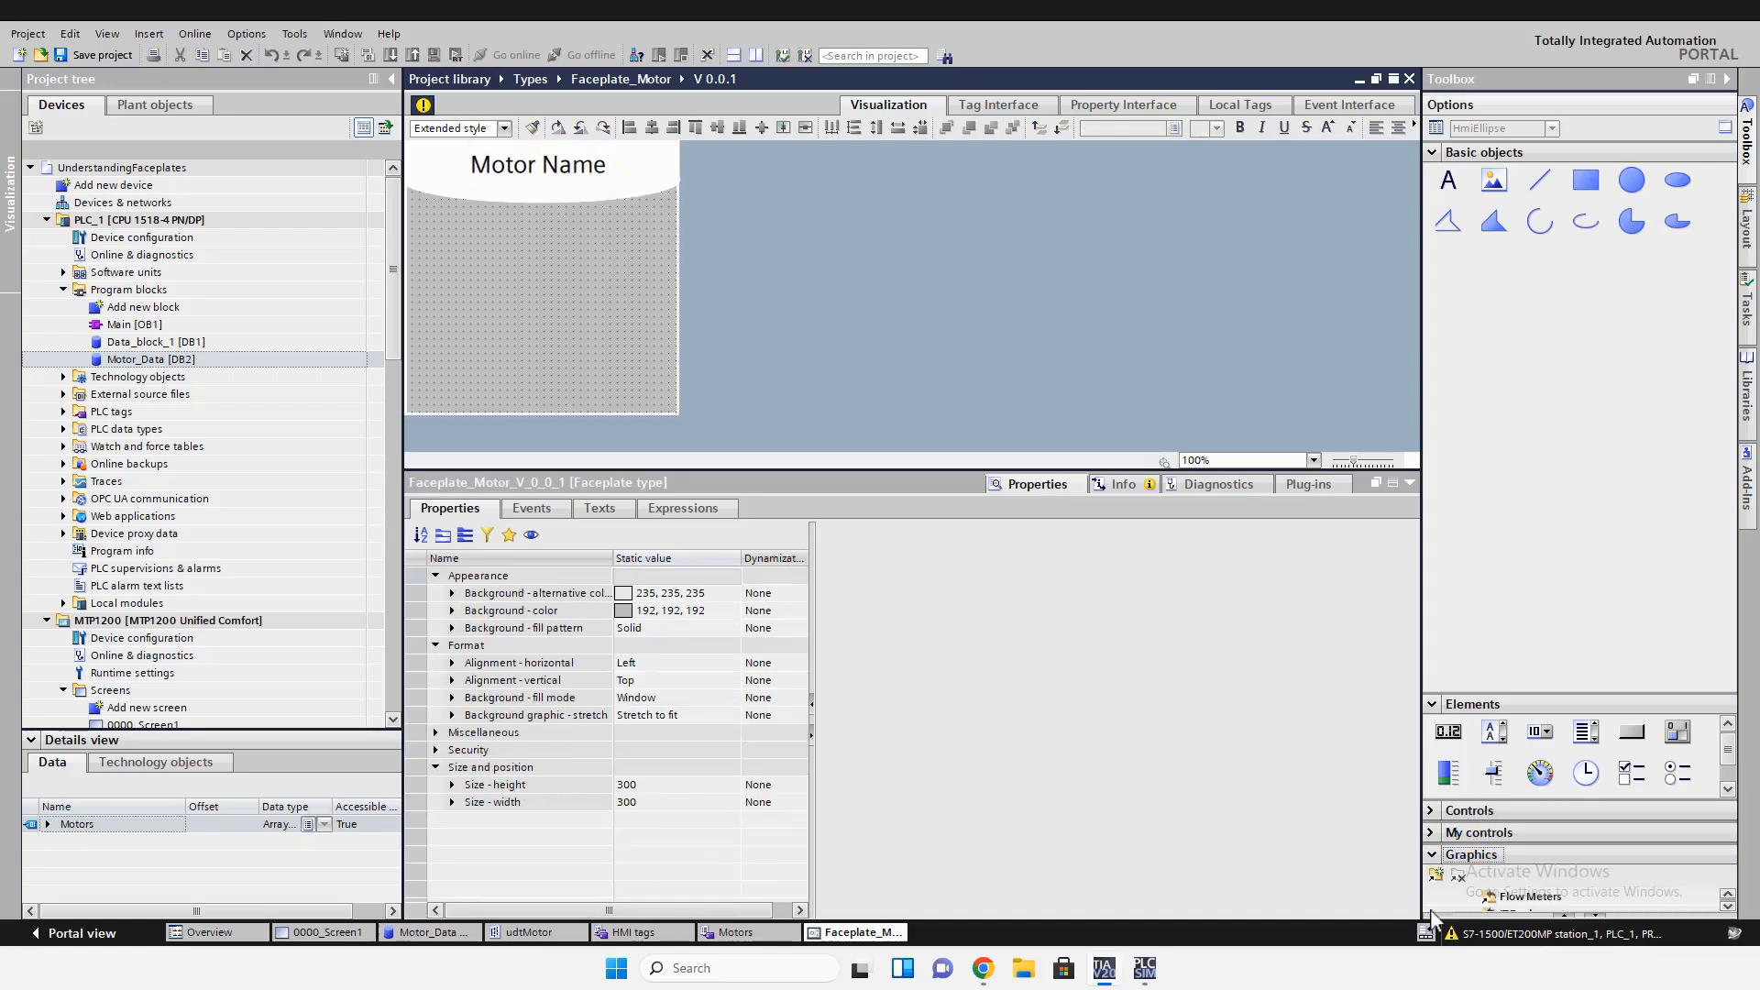
pyautogui.click(1433, 154)
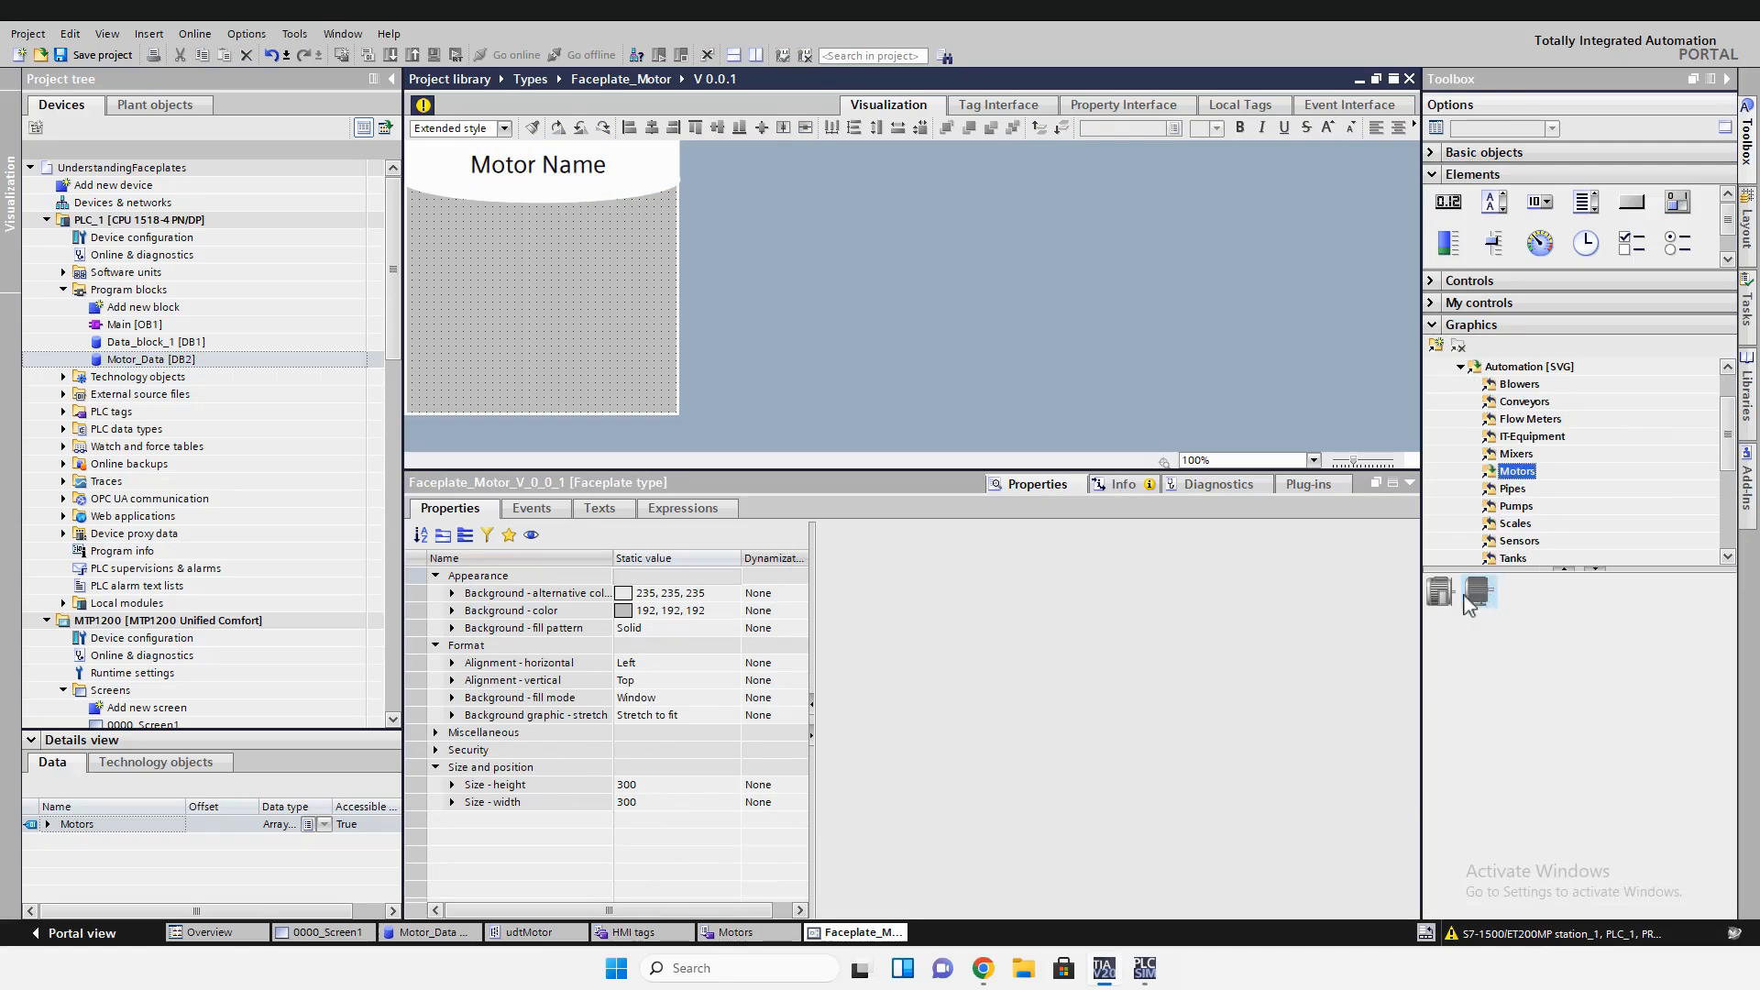
pyautogui.moveTo(1441, 591); pyautogui.dragTo(1525, 265)
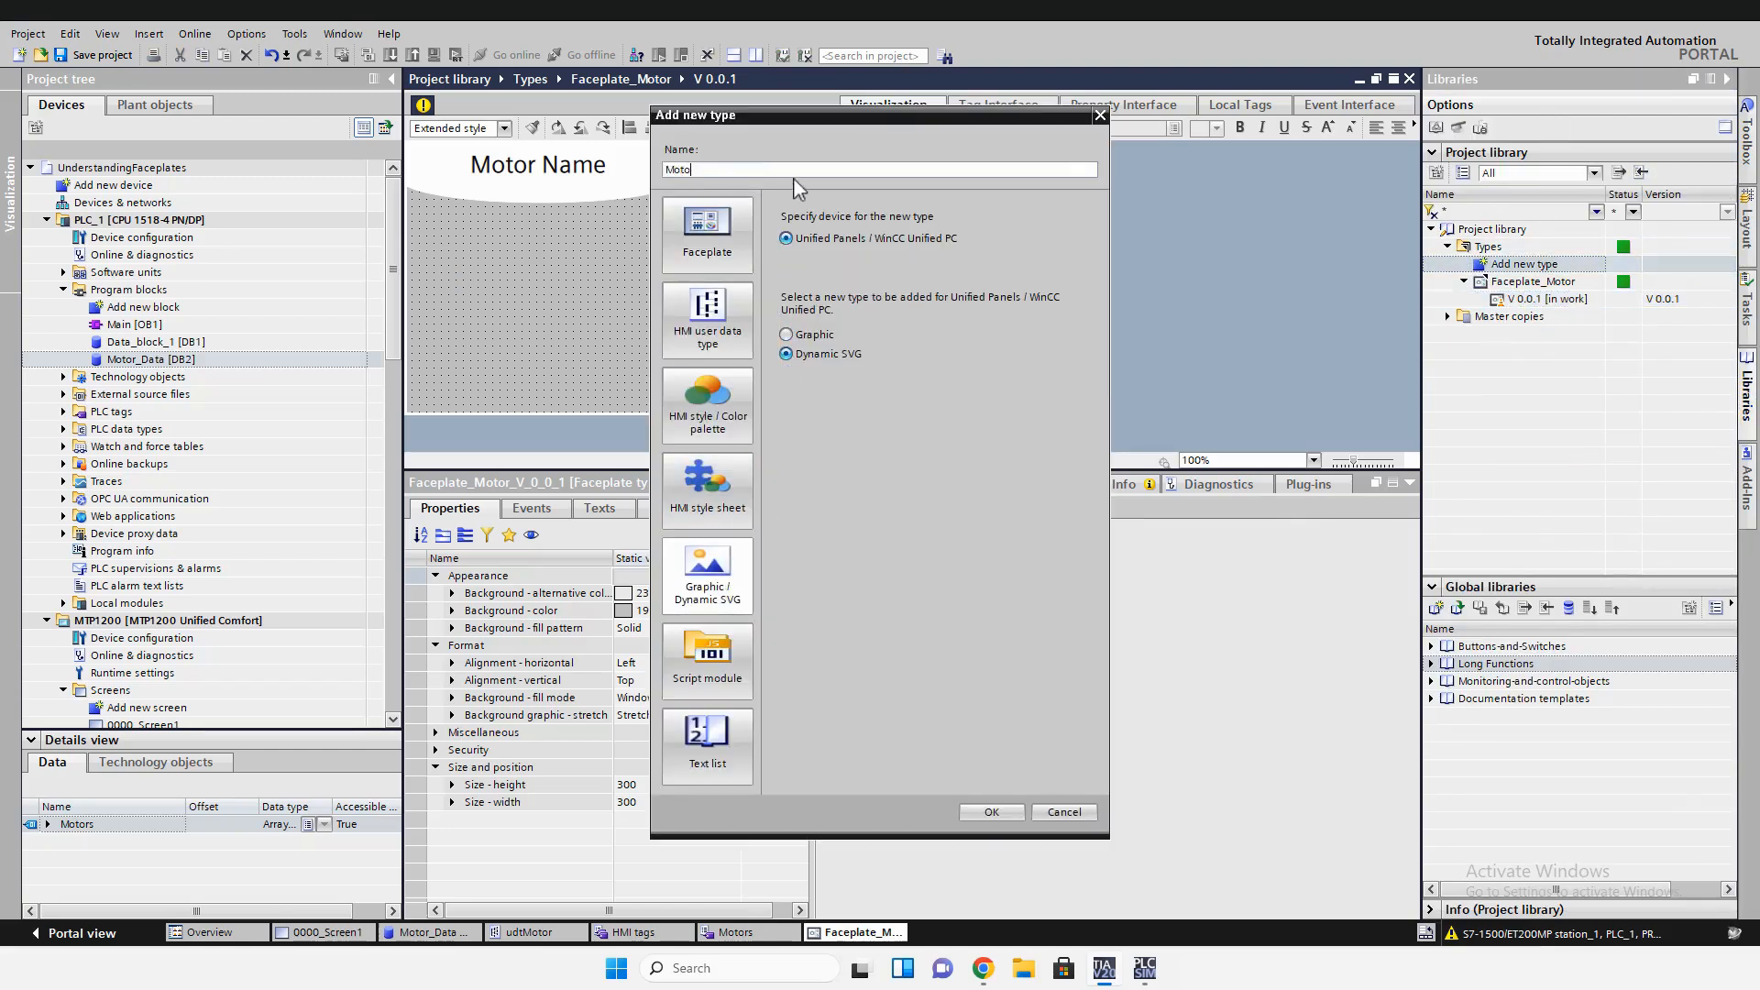
pyautogui.write('svgMotor')
pyautogui.click(981, 814)
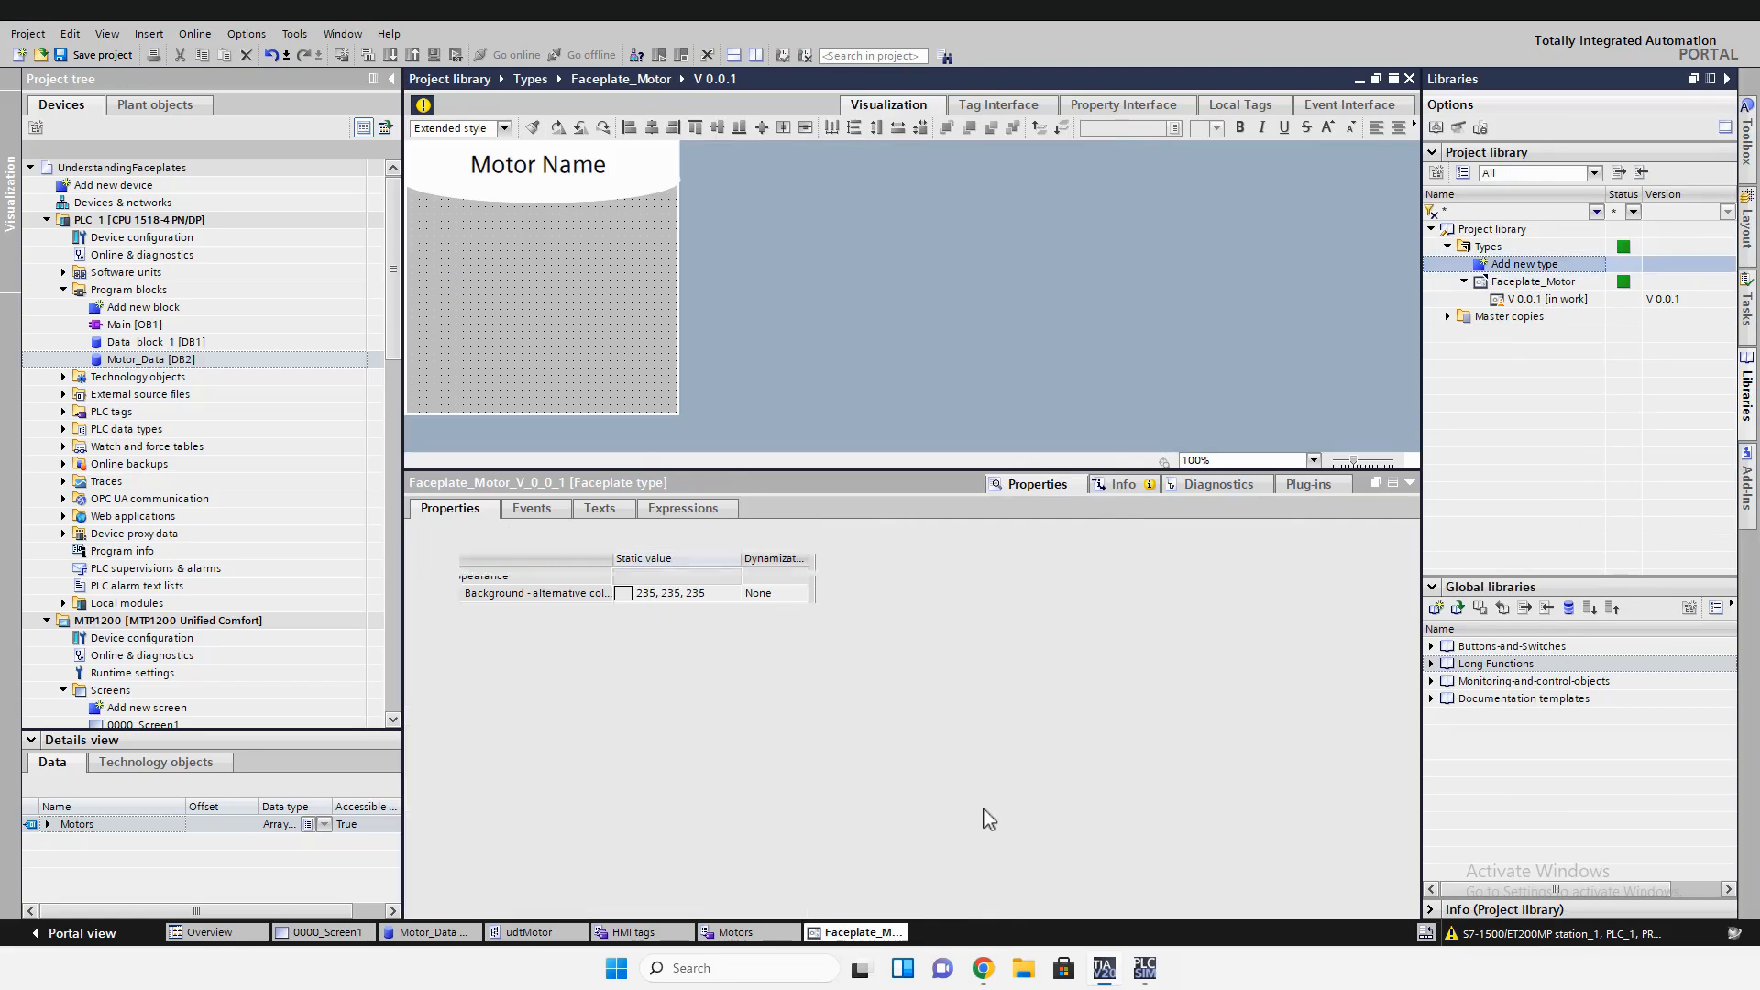
# Insert the Motor dynamic widget from the Motors category into svgMotor and release version 0.0.1
pyautogui.click(1442, 196)
pyautogui.moveTo(1539, 285); pyautogui.dragTo(577, 303)
pyautogui.scroll(-1, 1512, 440)
pyautogui.click(1487, 472)
pyautogui.click(561, 120)
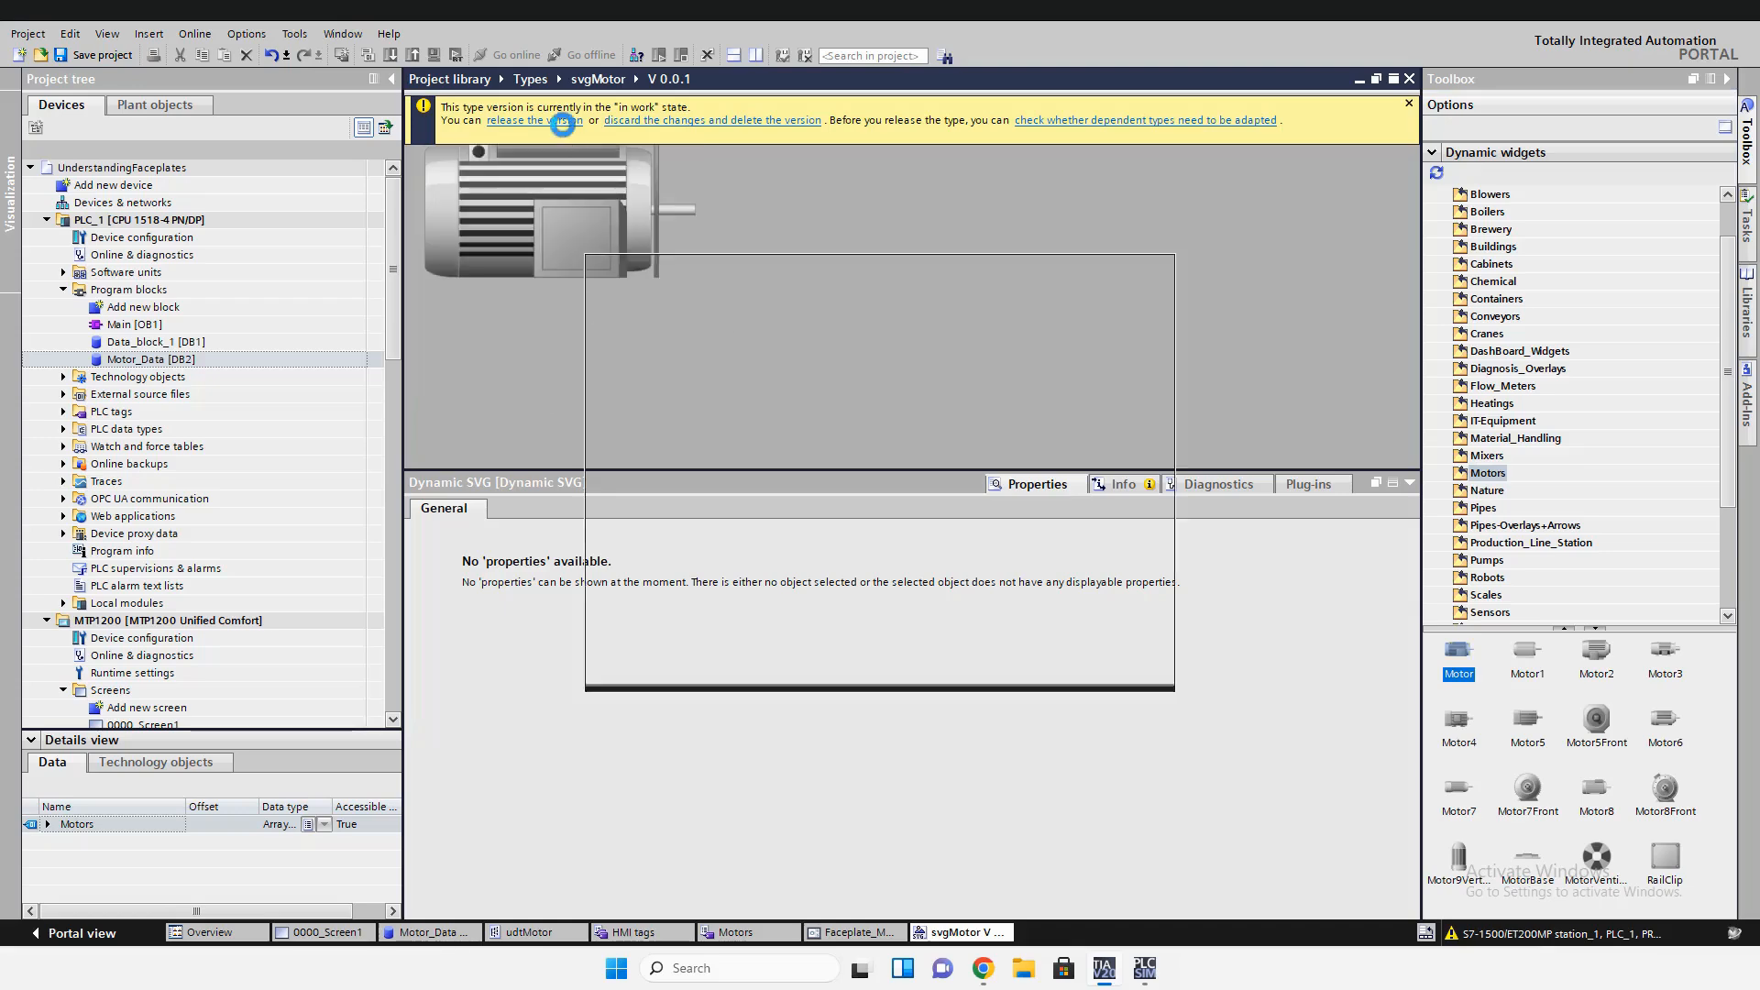
pyautogui.click(1054, 667)
# Place svgMotor version 0.0.1 in Faceplate_Motor below the heading and shrink it to fit the faceplate's left half
pyautogui.moveTo(1542, 335); pyautogui.dragTo(487, 238)
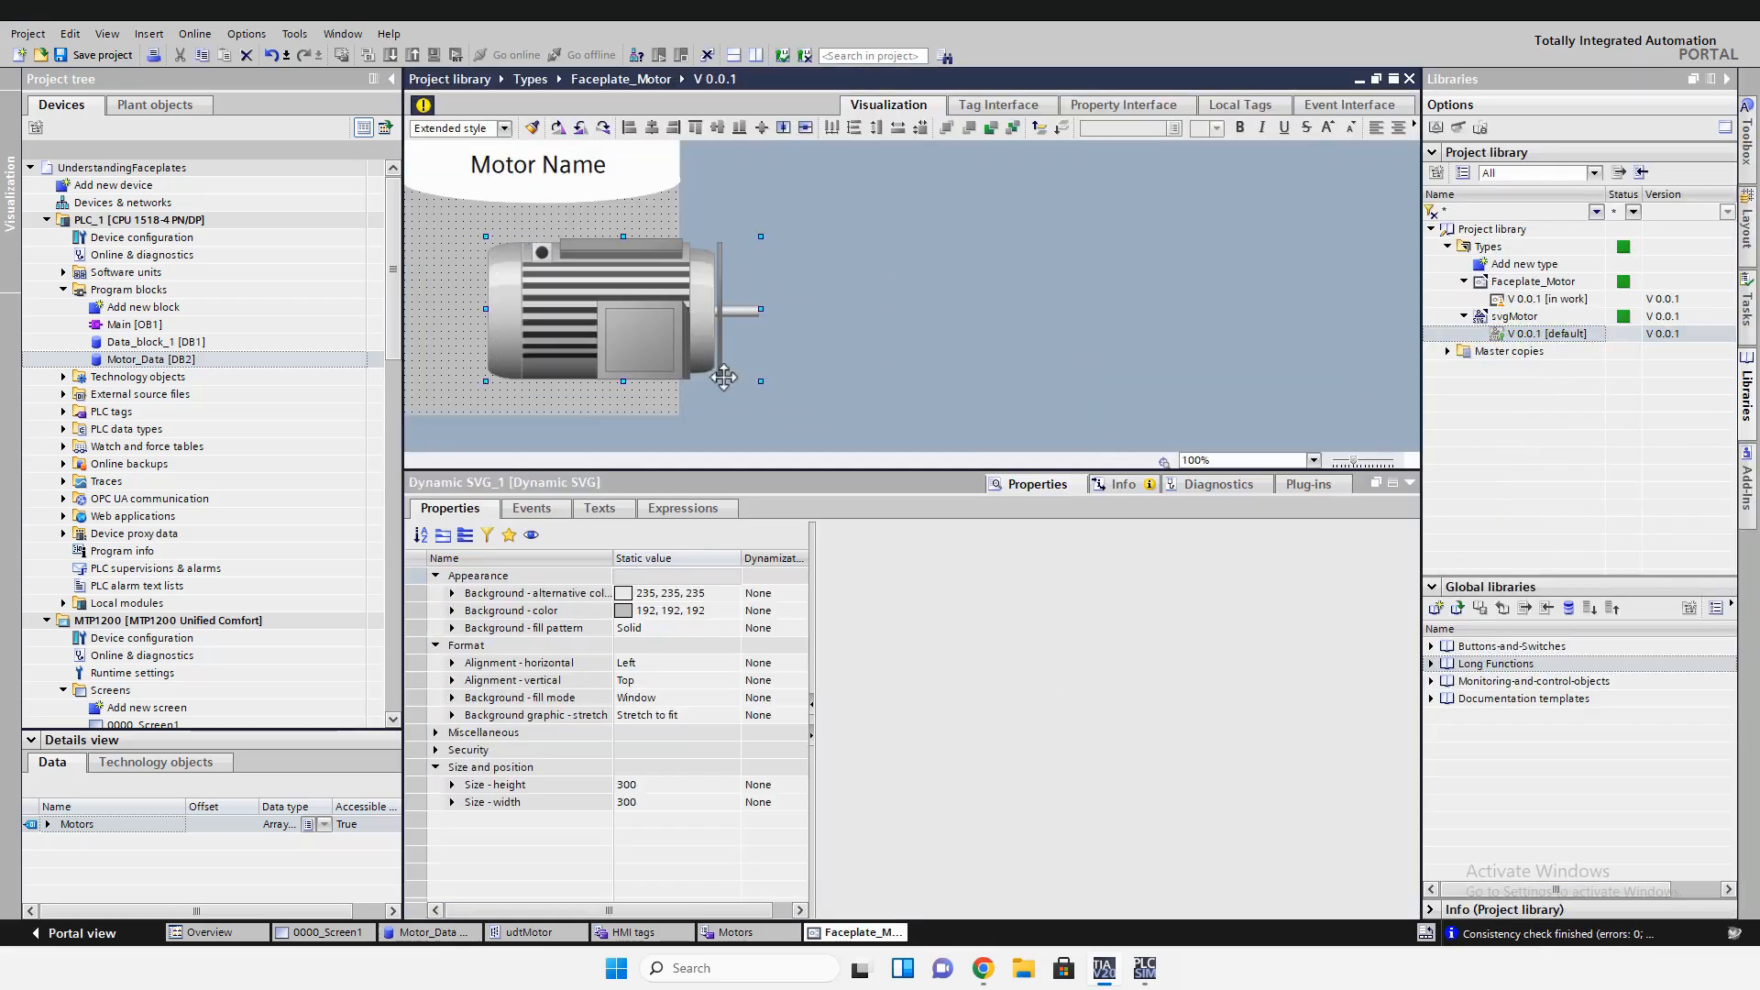
pyautogui.moveTo(761, 381); pyautogui.dragTo(514, 289)
# Duplicate the Motor Name text below the motor graphic, change the copy to "Speed :" and left-align it
pyautogui.click(553, 169)
pyautogui.moveTo(554, 169); pyautogui.dragTo(529, 350)
pyautogui.doubleClick(530, 349)
pyautogui.write('Speed')
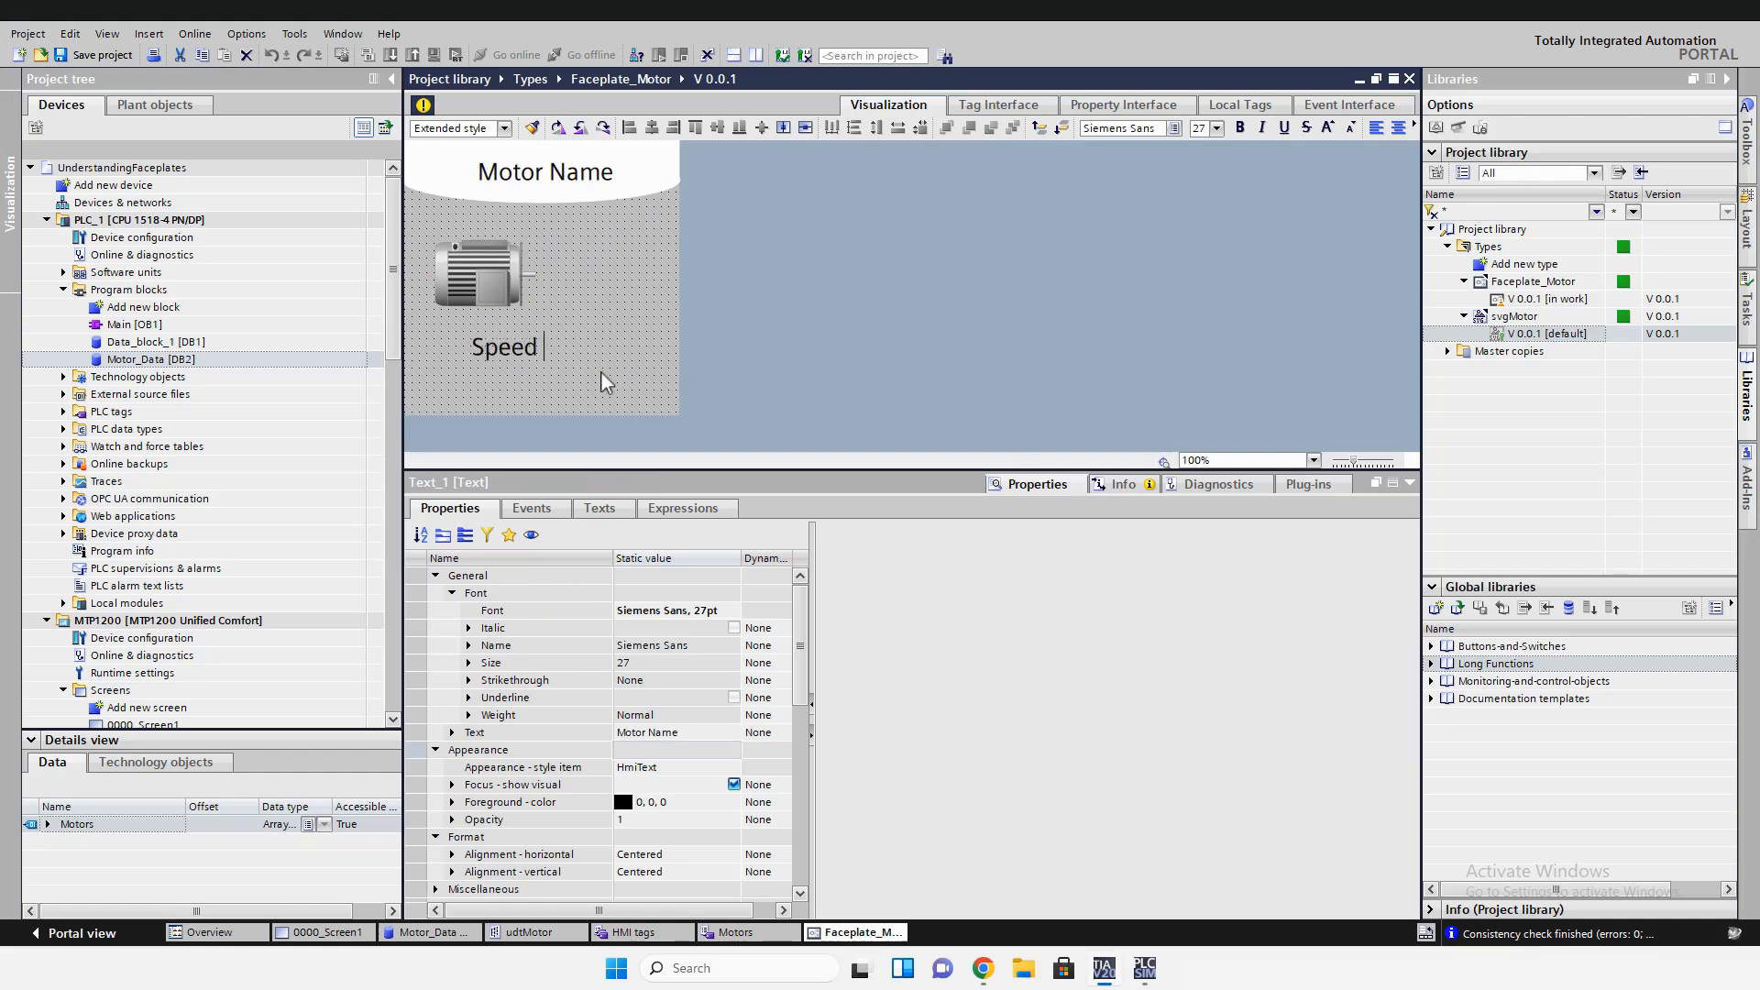
pyautogui.click(515, 385)
pyautogui.click(507, 352)
pyautogui.click(1376, 127)
pyautogui.moveTo(492, 358)
pyautogui.mouseDown()
pyautogui.moveTo(537, 348)
pyautogui.moveTo(493, 360)
pyautogui.mouseUp()
pyautogui.click(541, 375)
pyautogui.click(735, 298)
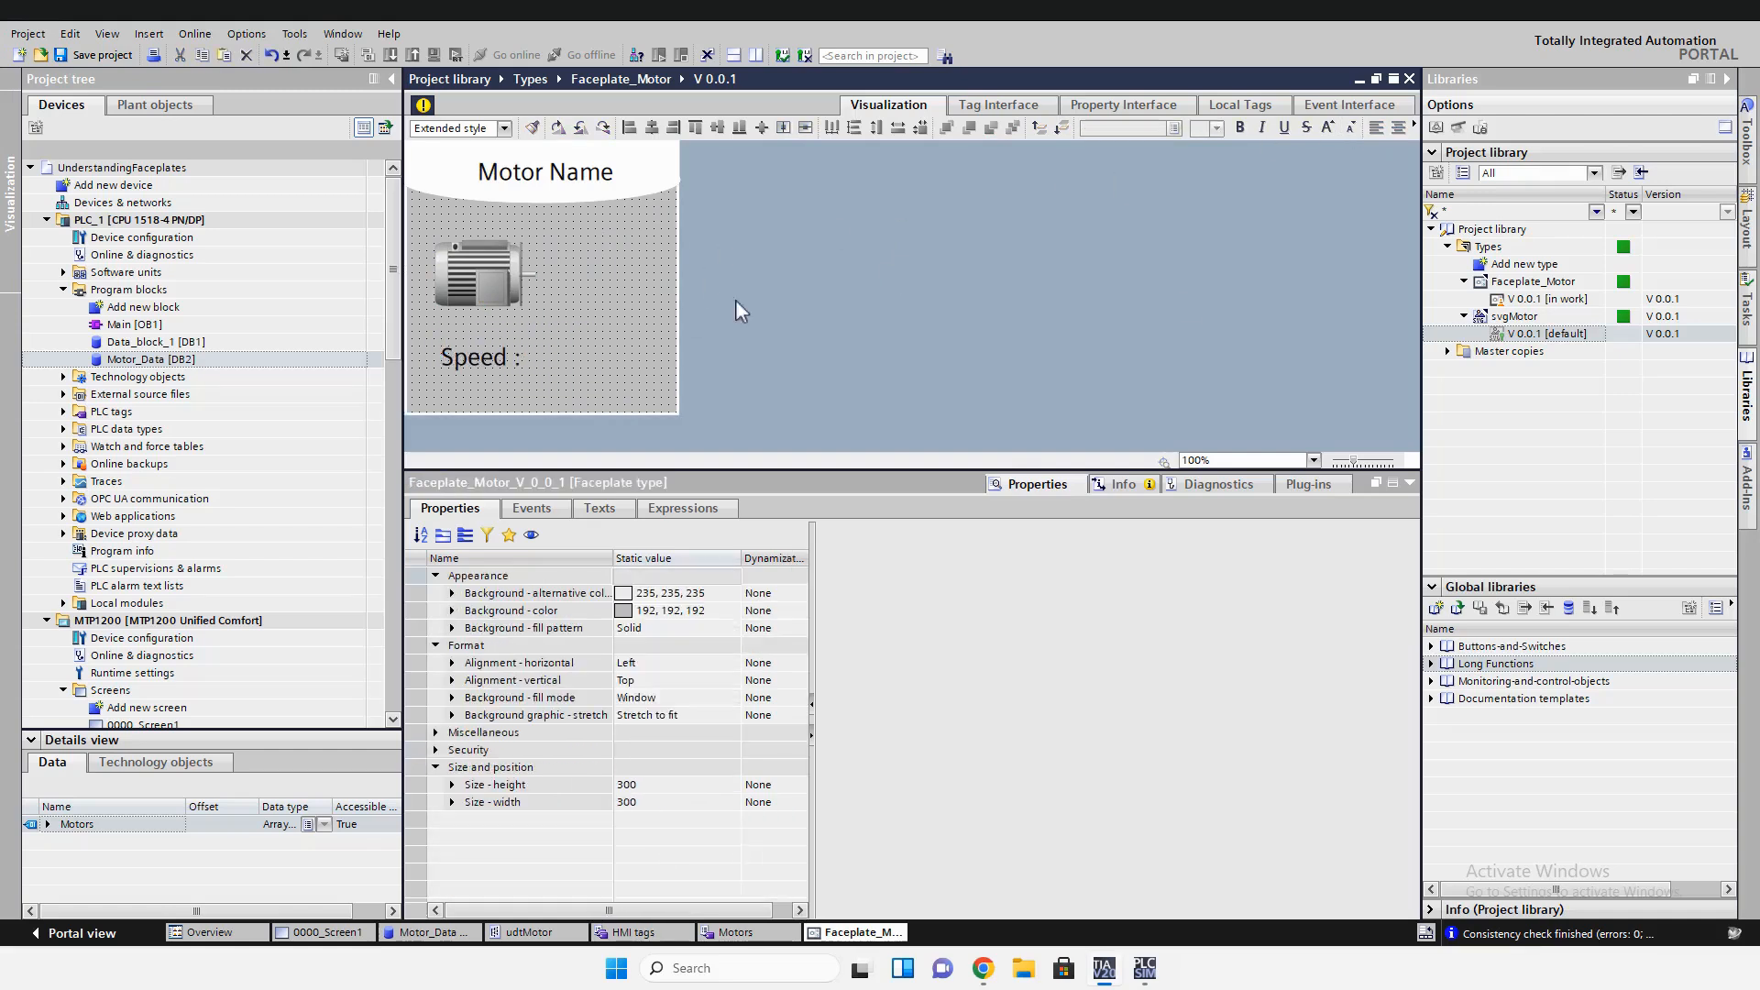
# Add a symbolic IO field to the right of the motor graphic and set its font size to 17
pyautogui.click(1747, 142)
pyautogui.moveTo(1495, 732); pyautogui.dragTo(627, 270)
pyautogui.click(621, 312)
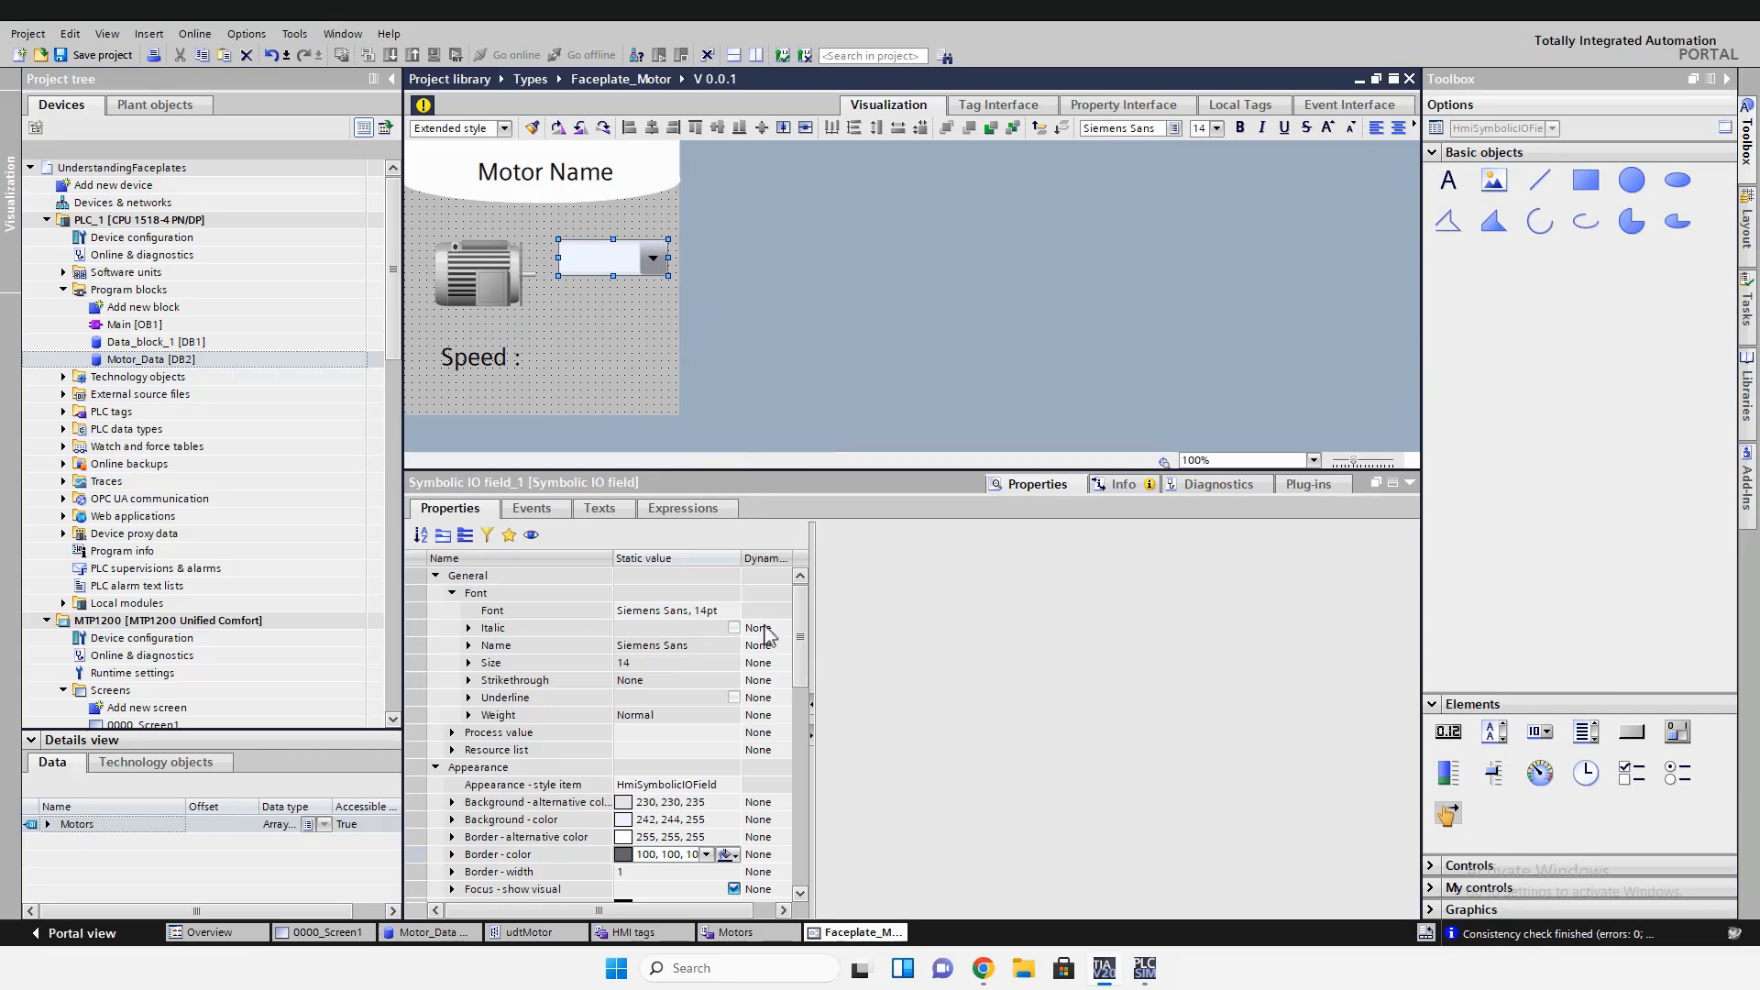
pyautogui.click(669, 611)
pyautogui.click(733, 610)
pyautogui.click(959, 462)
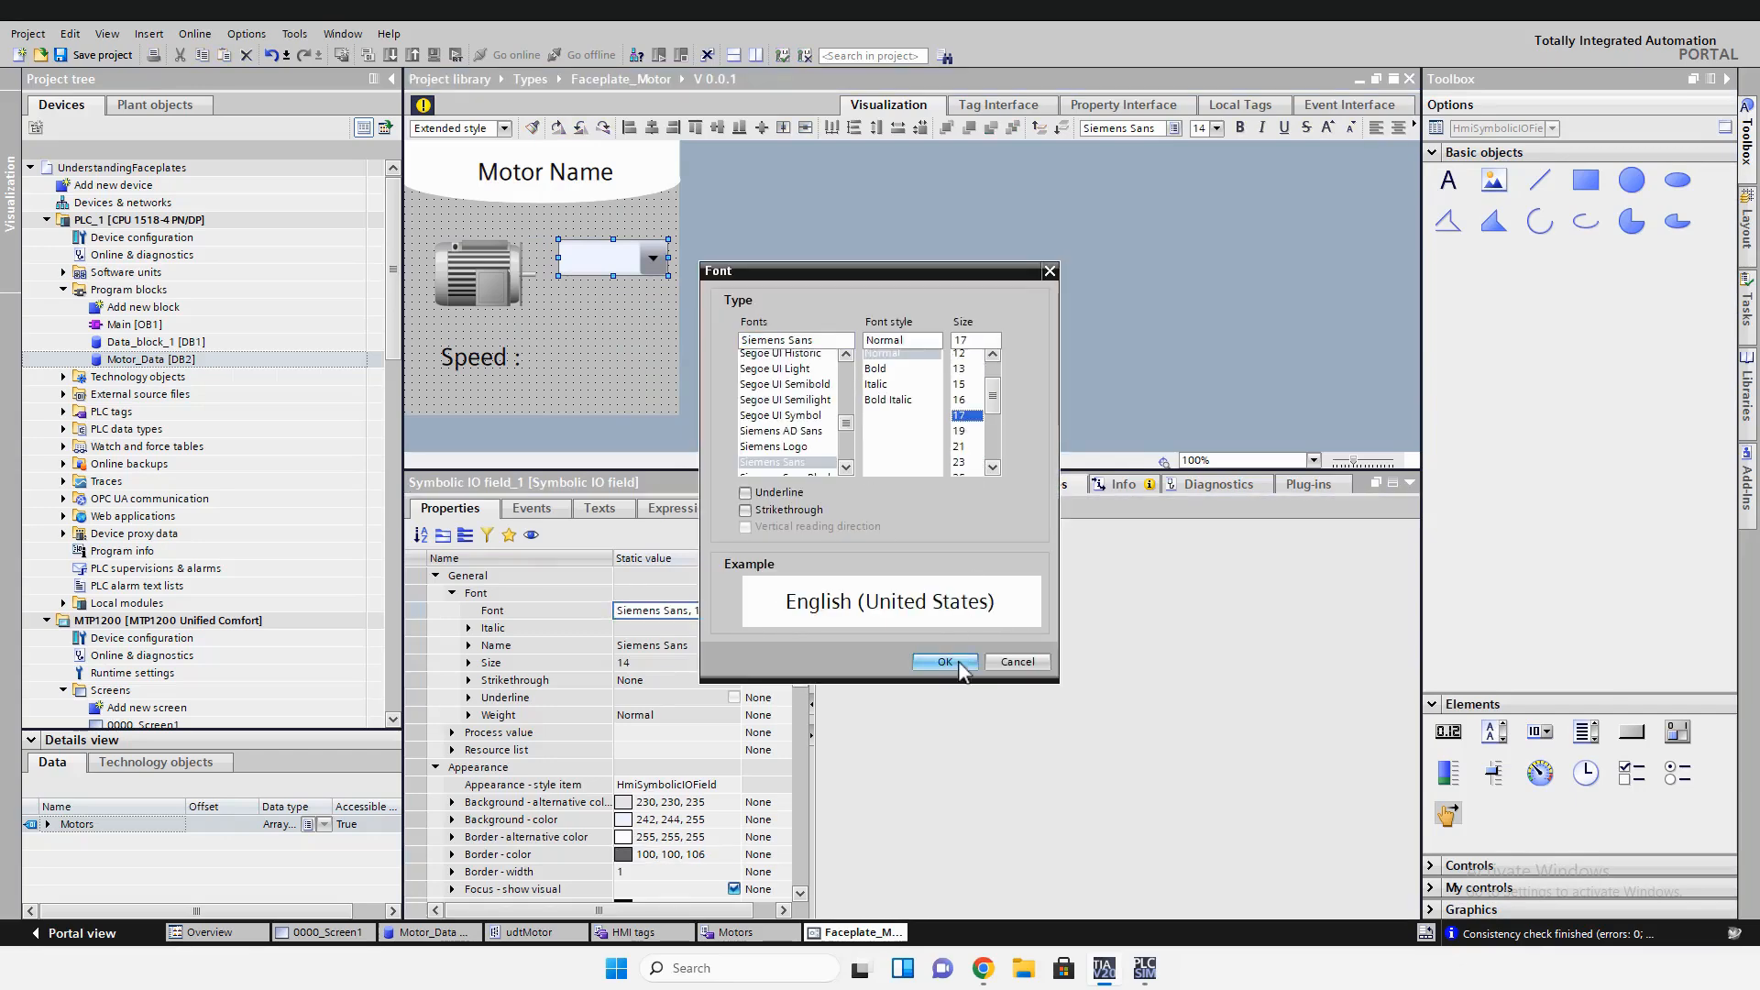
pyautogui.click(945, 662)
# Set the symbolic IO field's content type to Text and its mode to Output
pyautogui.moveTo(804, 666); pyautogui.dragTo(804, 744)
pyautogui.click(452, 749)
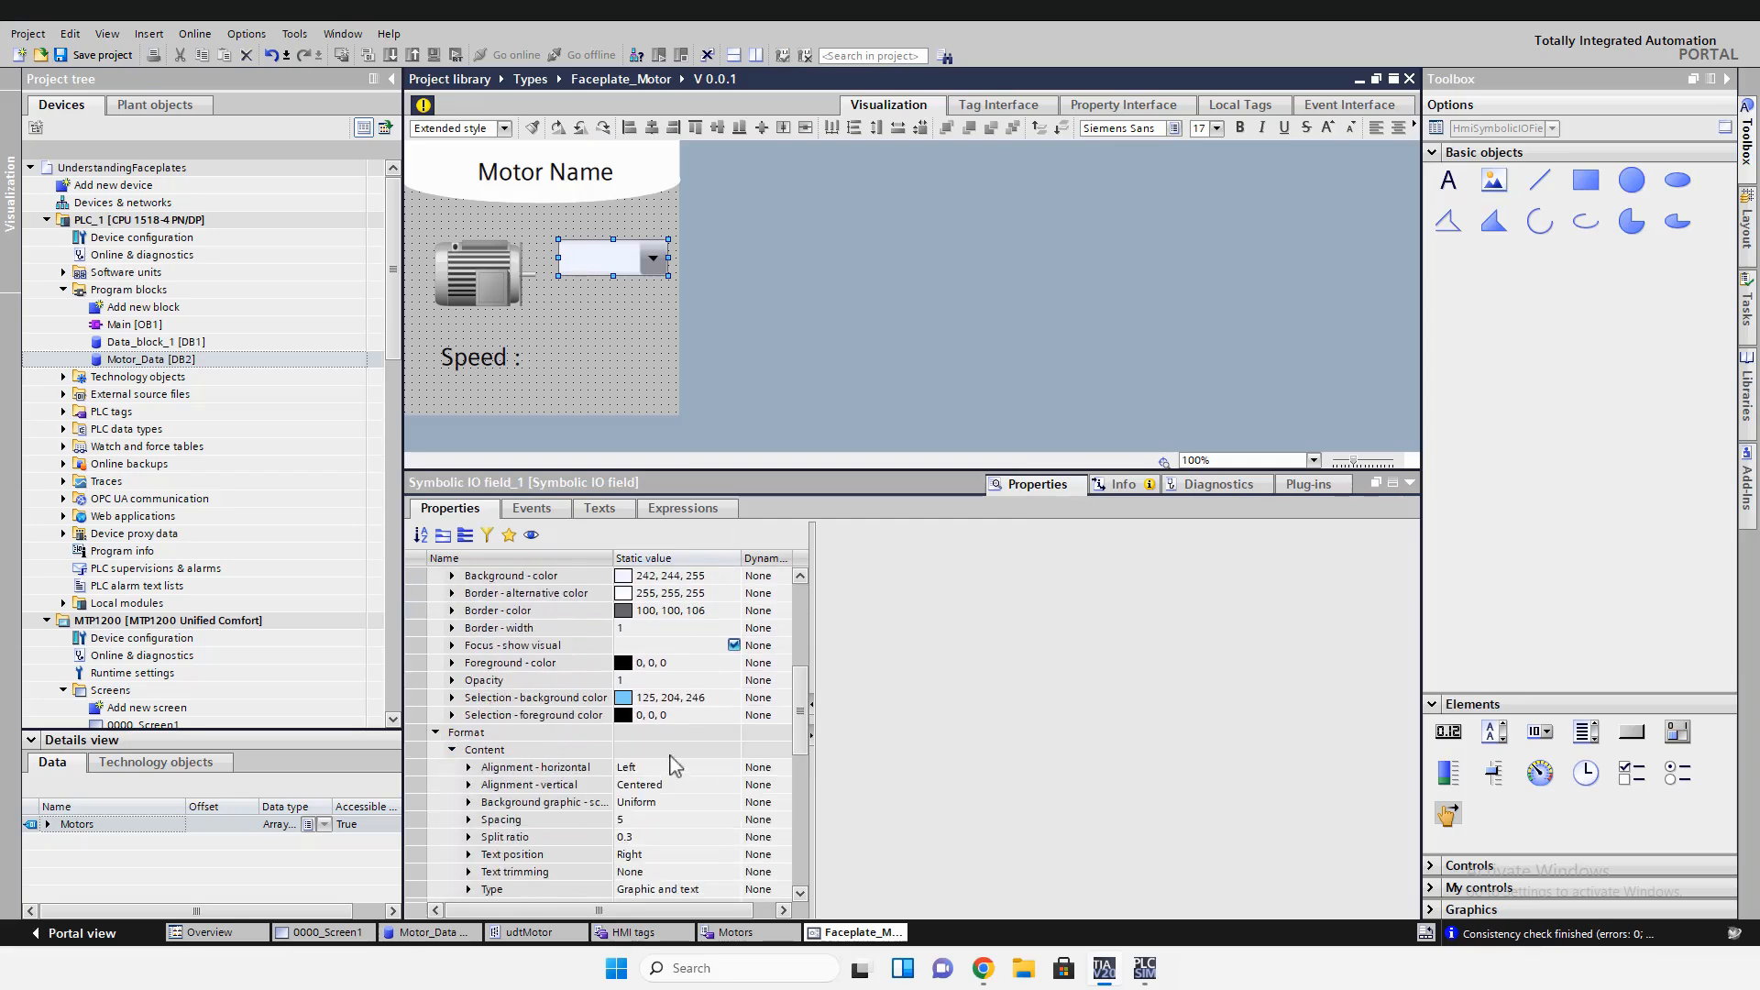
pyautogui.scroll(-1, 669, 758)
pyautogui.click(678, 837)
pyautogui.click(649, 891)
pyautogui.moveTo(804, 744); pyautogui.dragTo(806, 647)
pyautogui.scroll(-5, 587, 715)
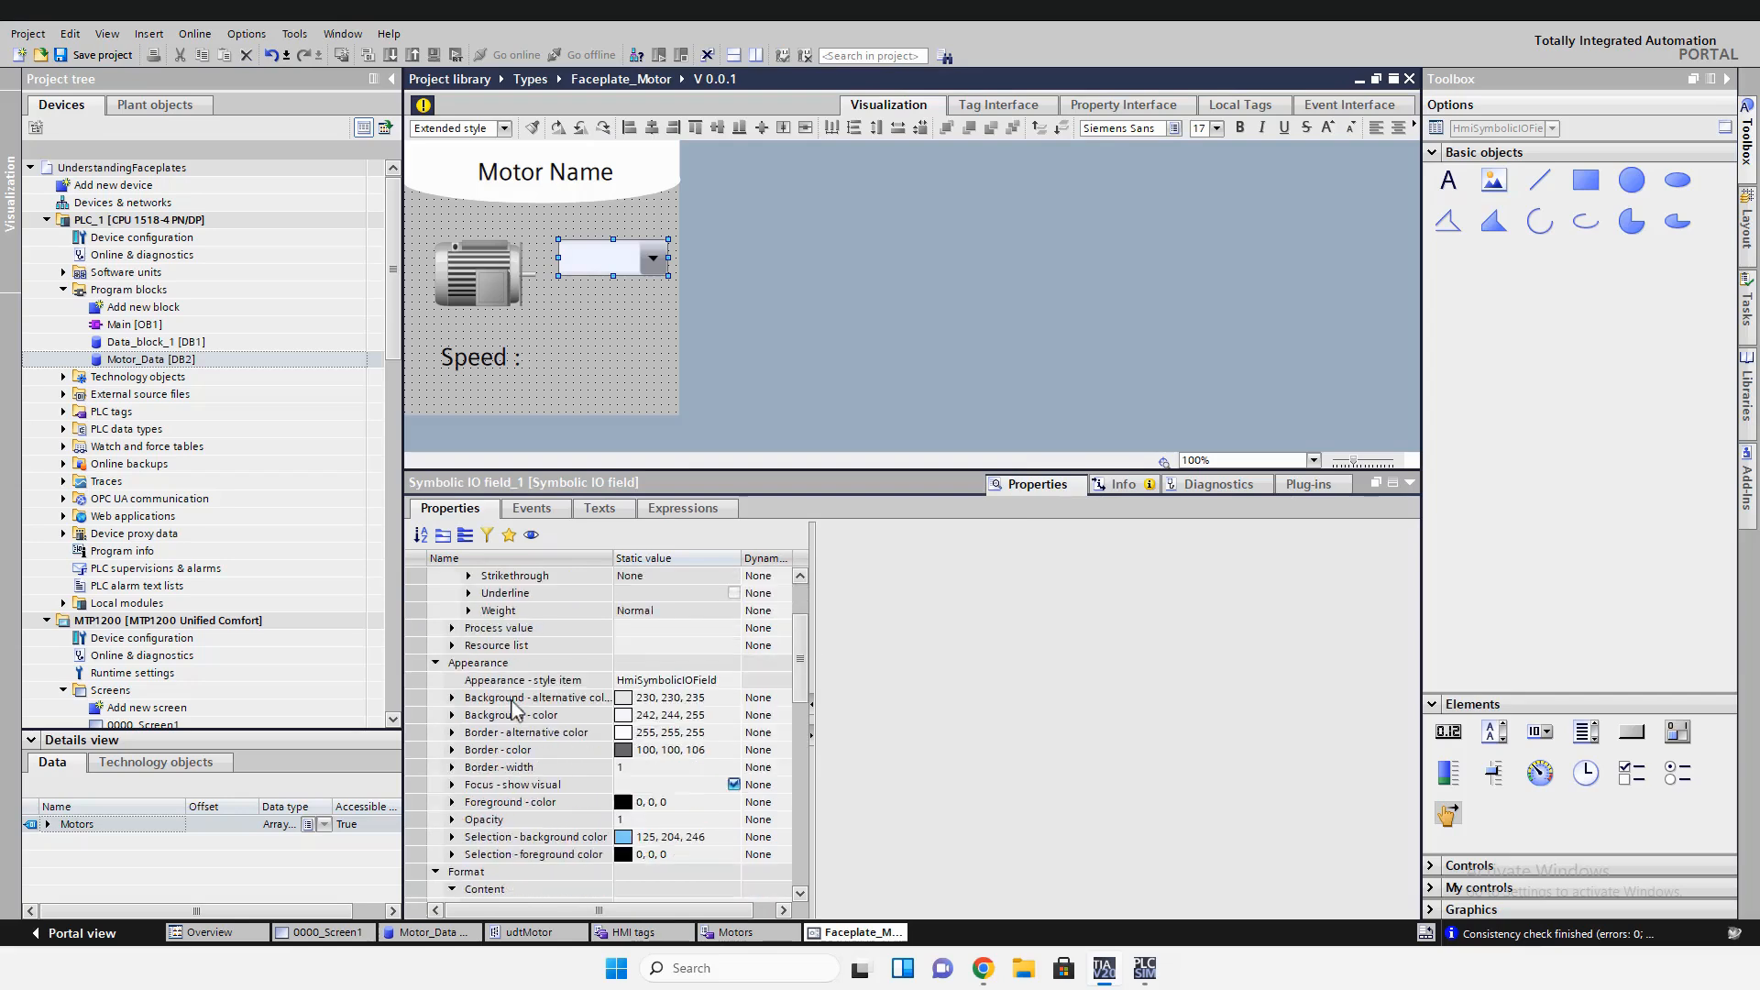
pyautogui.scroll(-4, 600, 706)
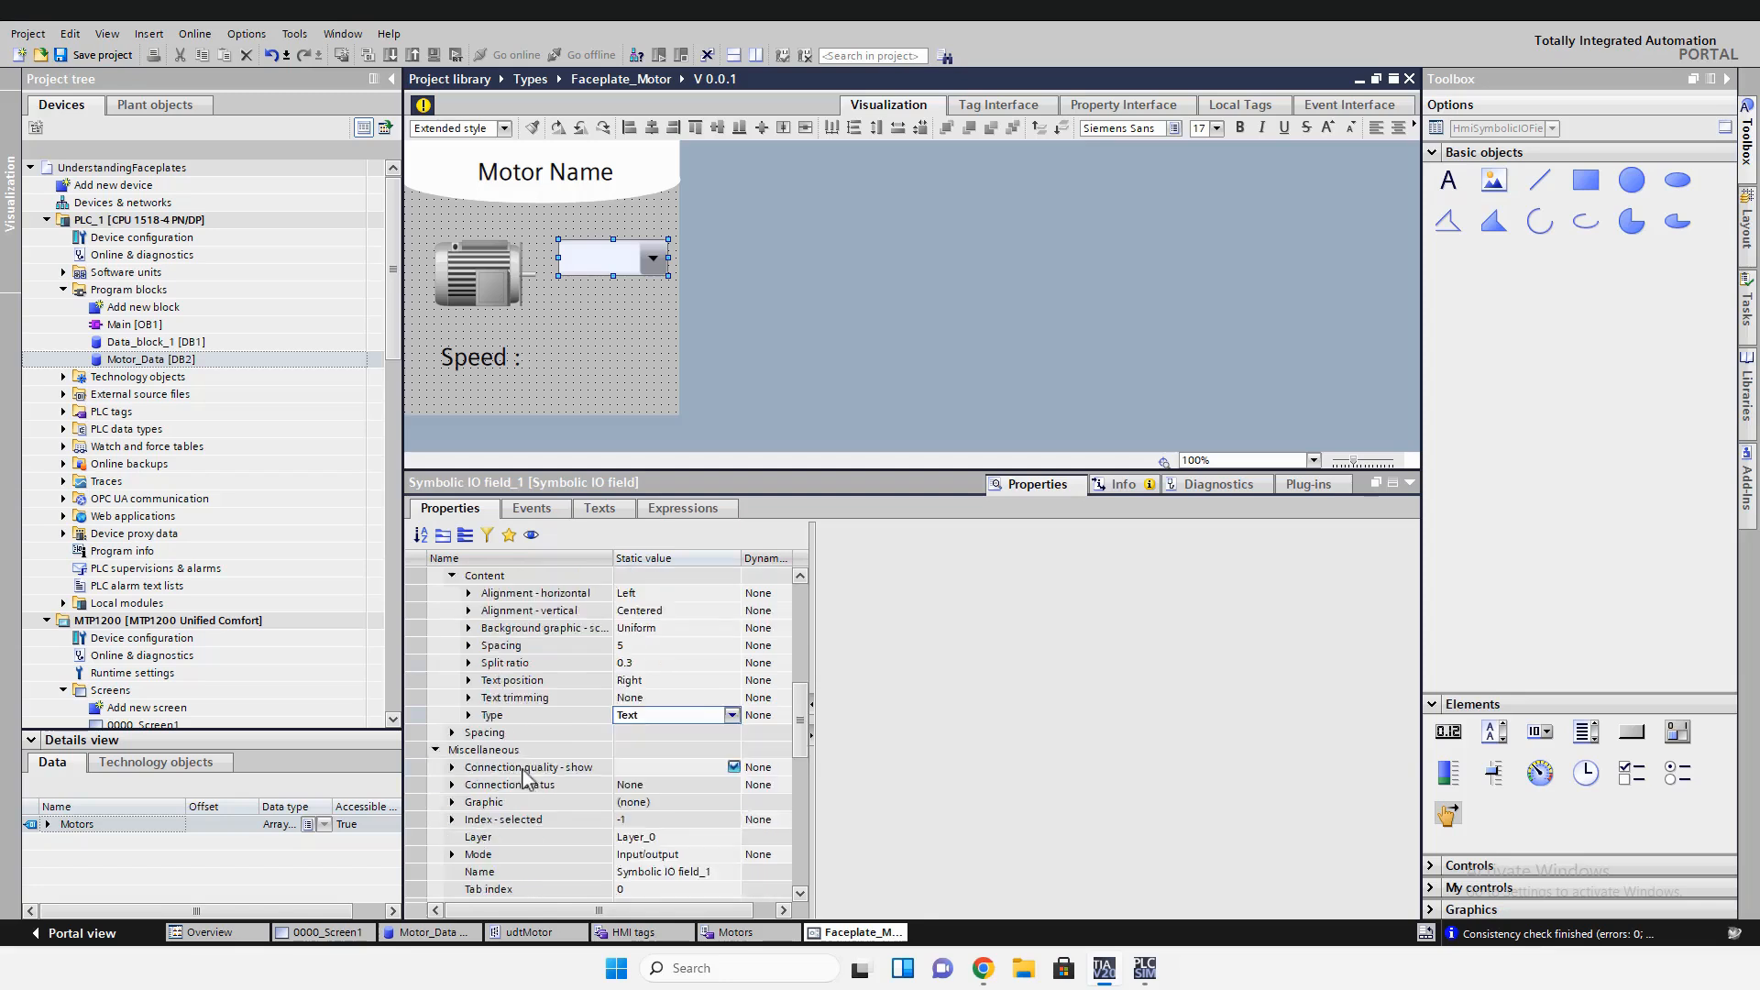
pyautogui.click(696, 802)
pyautogui.click(731, 802)
pyautogui.click(719, 819)
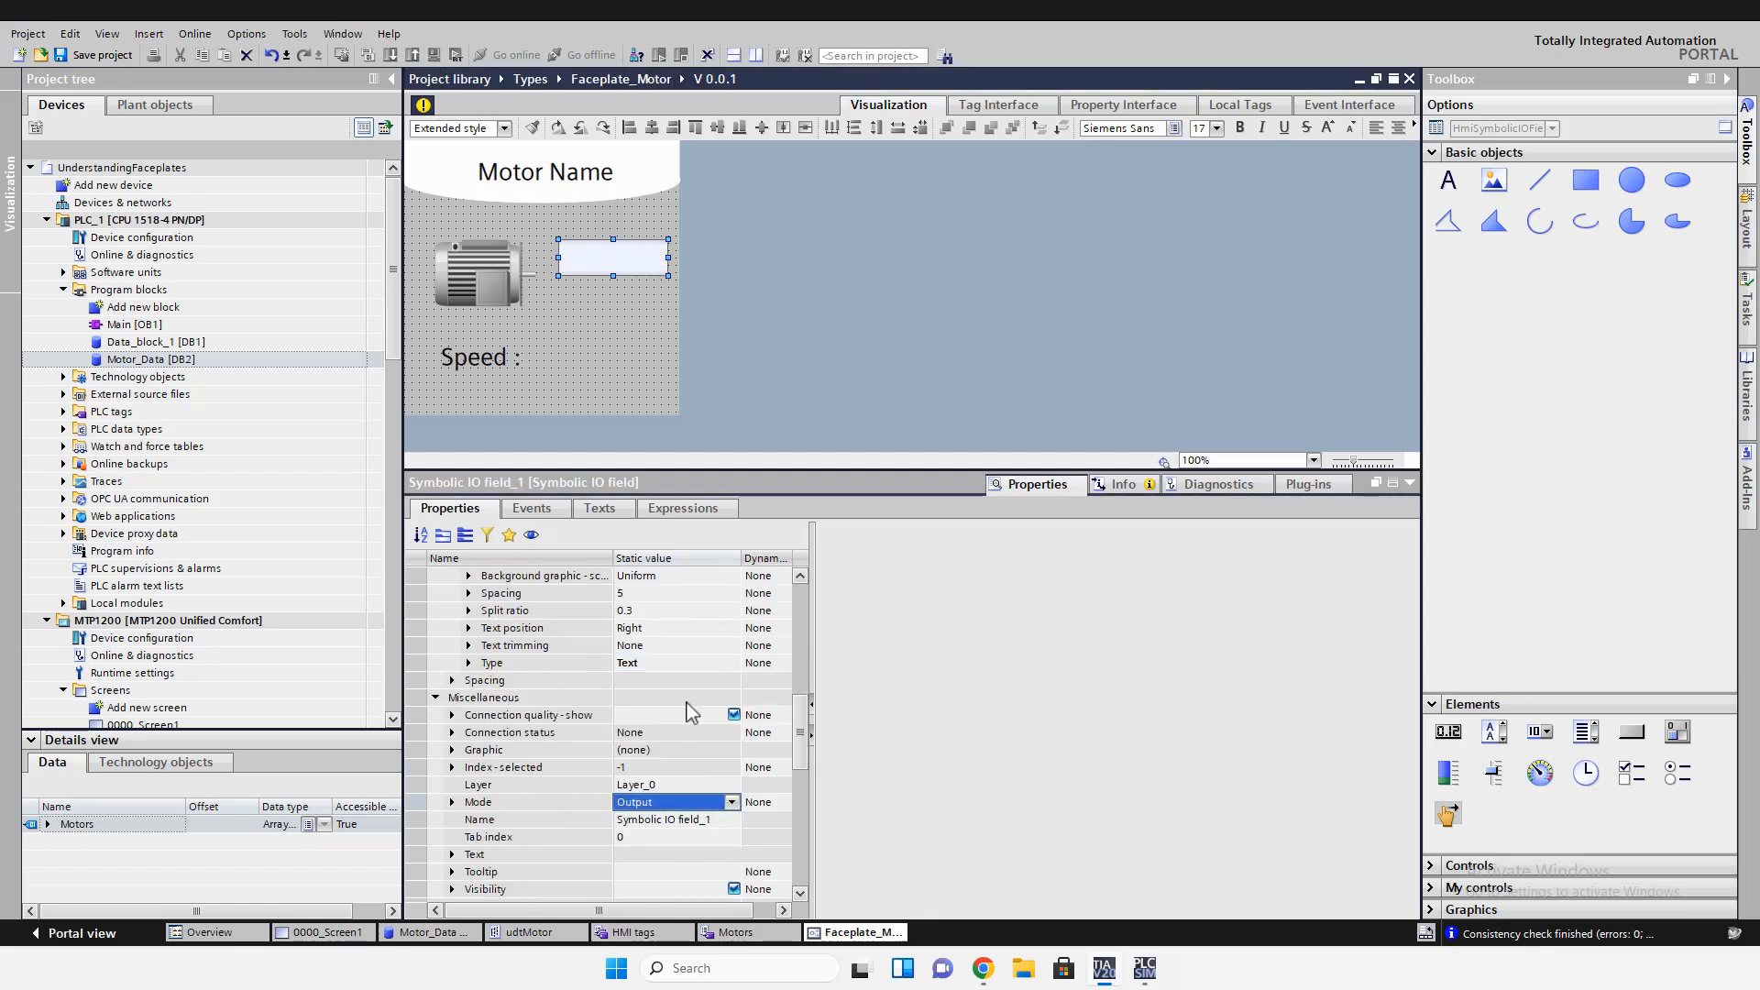
# Set the symbolic IO field's horizontal content alignment to Centered
pyautogui.scroll(-1, 804, 724)
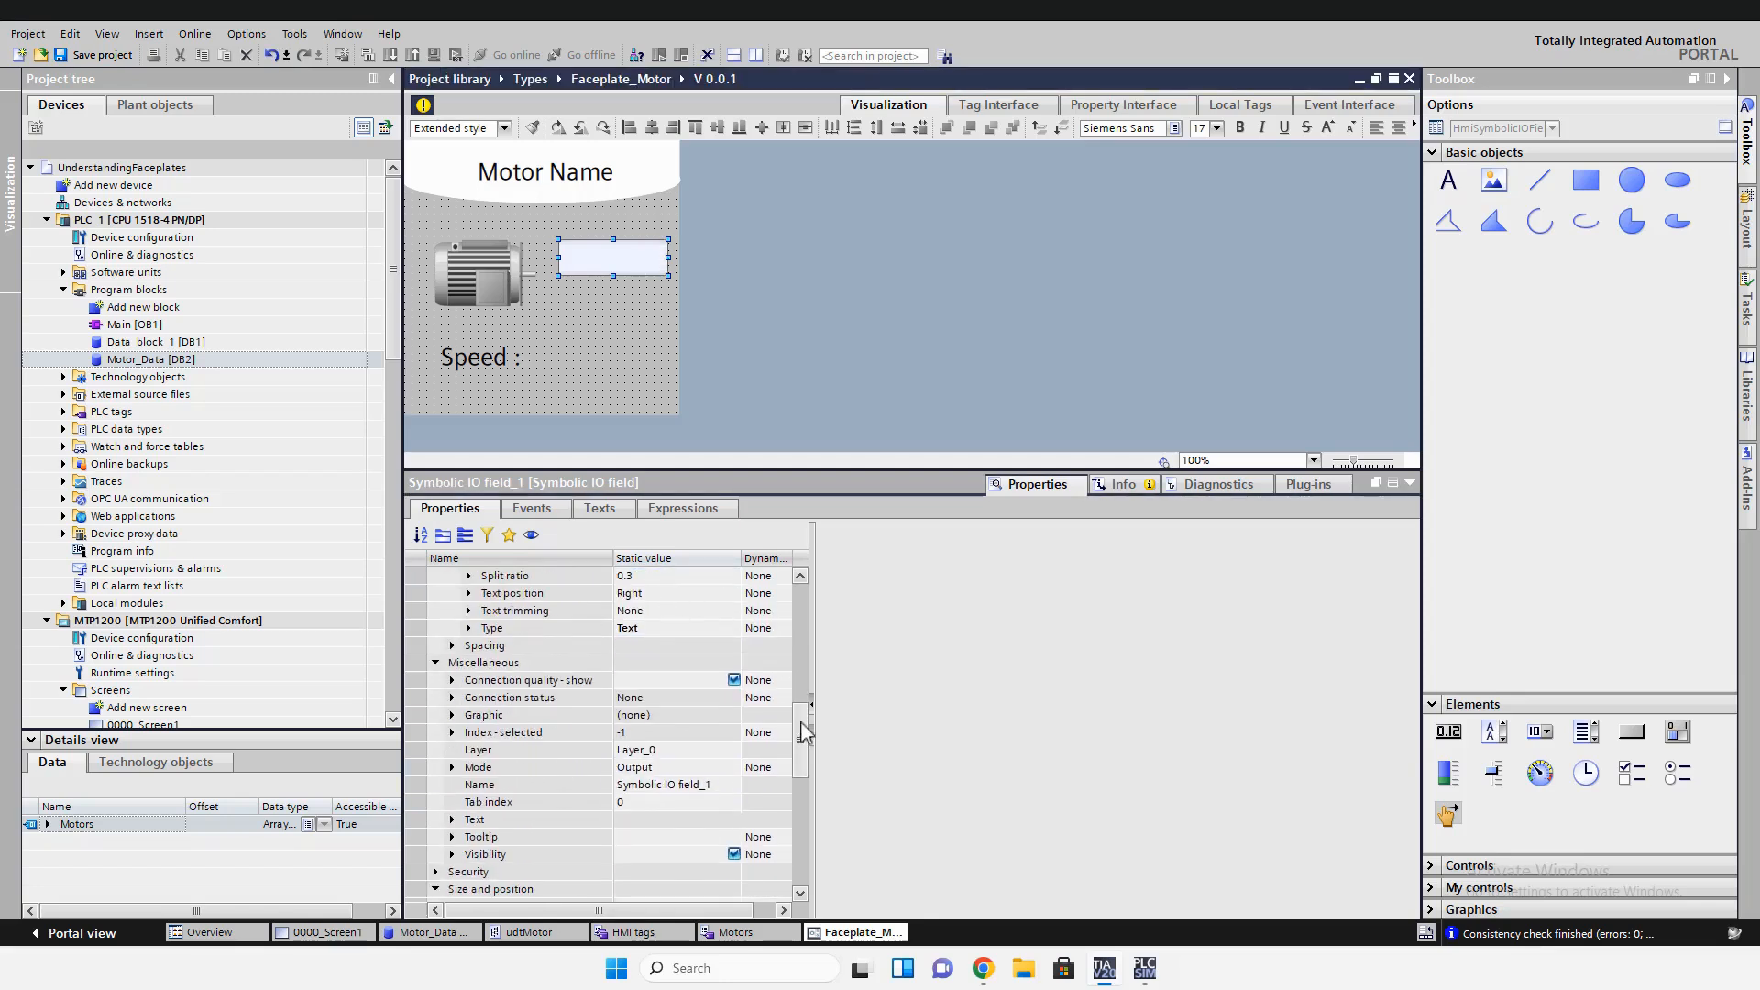
pyautogui.scroll(1, 804, 737)
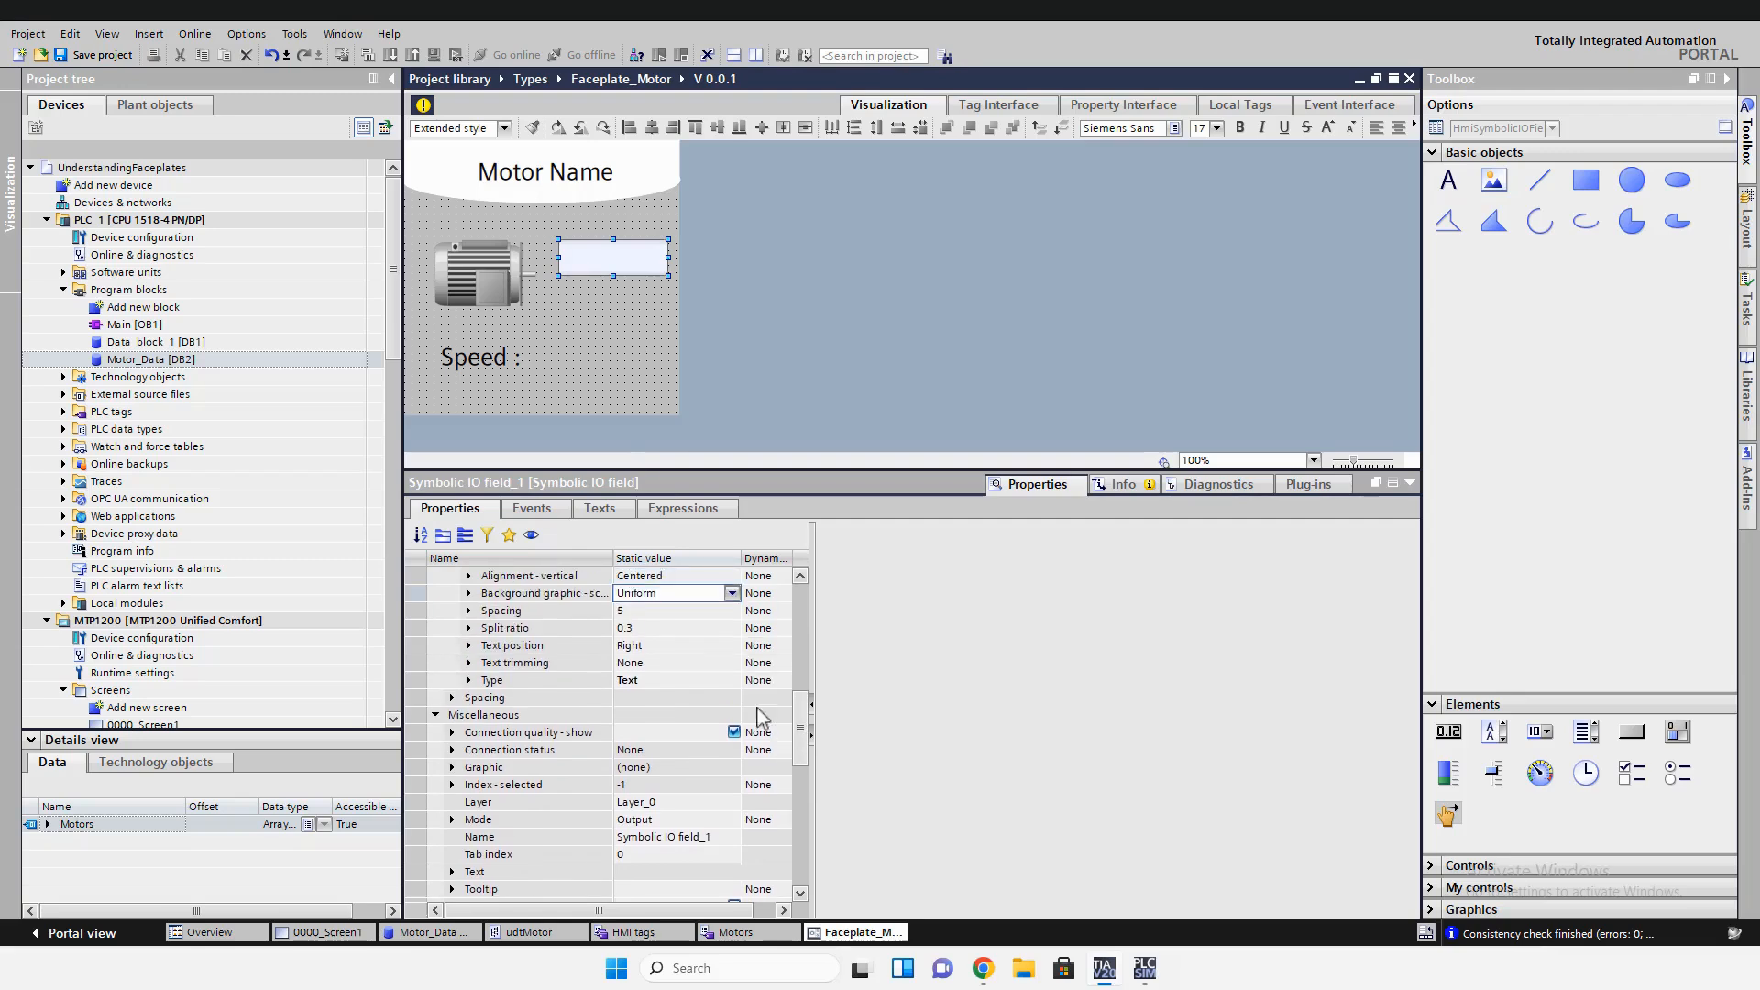
pyautogui.click(674, 645)
pyautogui.click(731, 645)
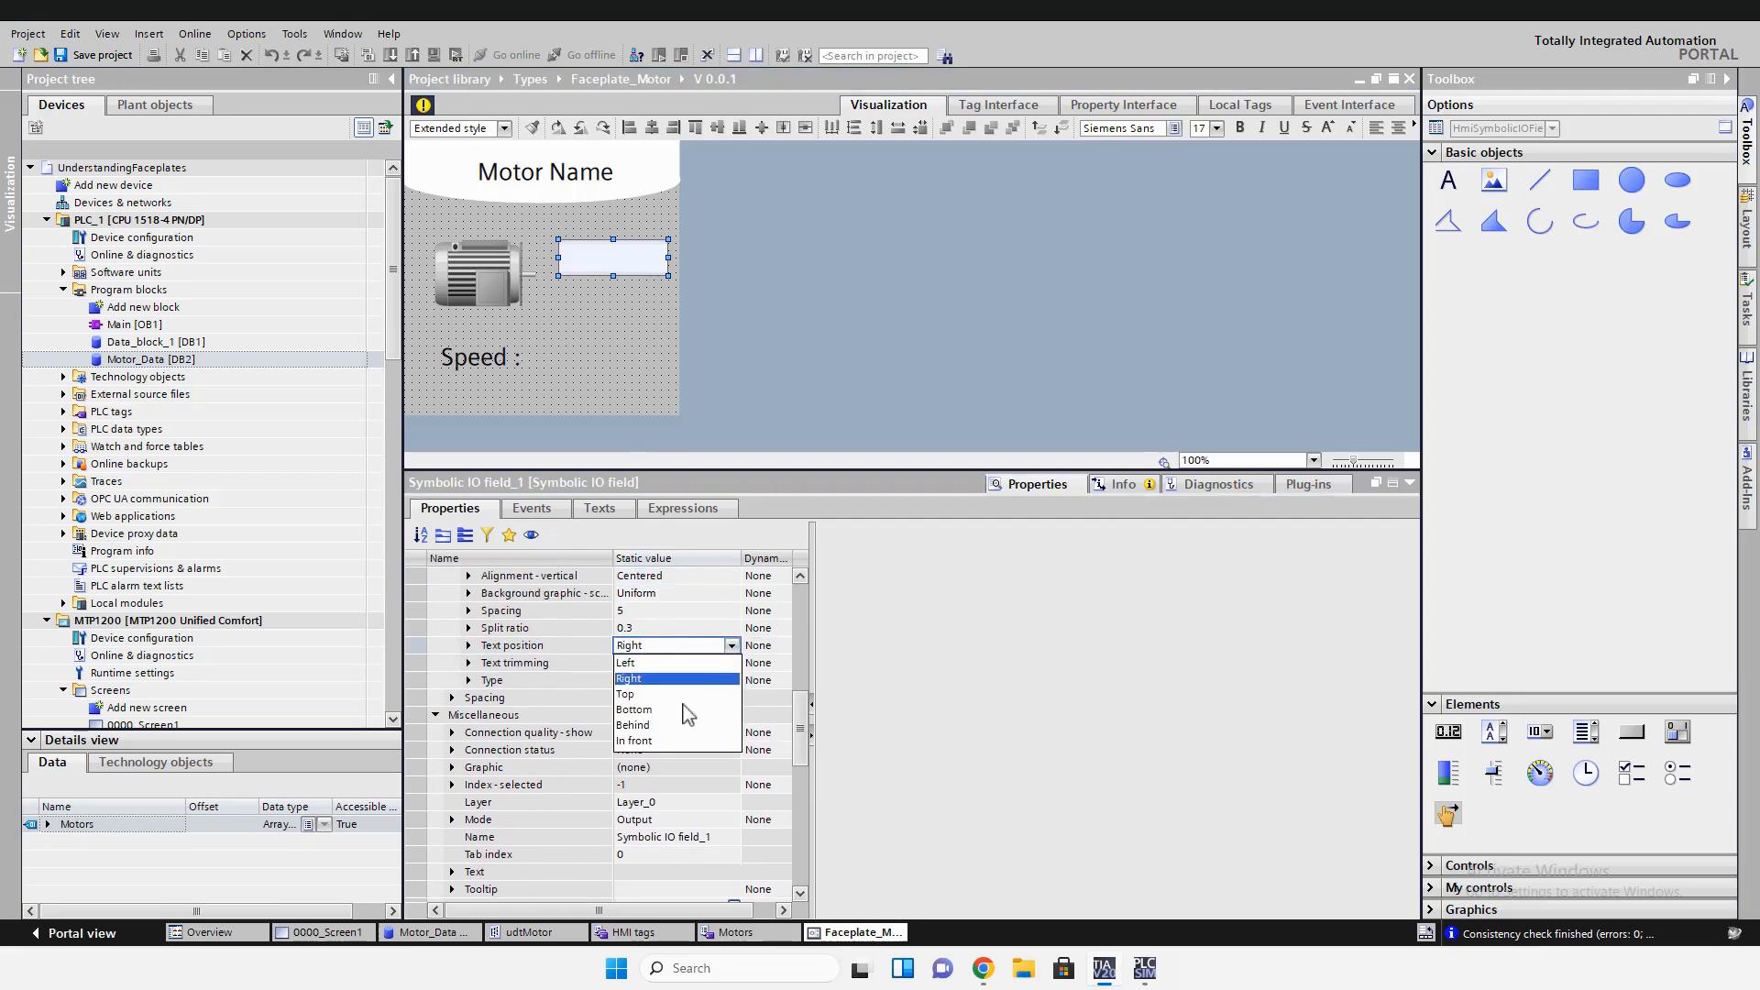
pyautogui.click(666, 645)
pyautogui.scroll(1, 675, 597)
pyautogui.click(697, 611)
pyautogui.click(704, 620)
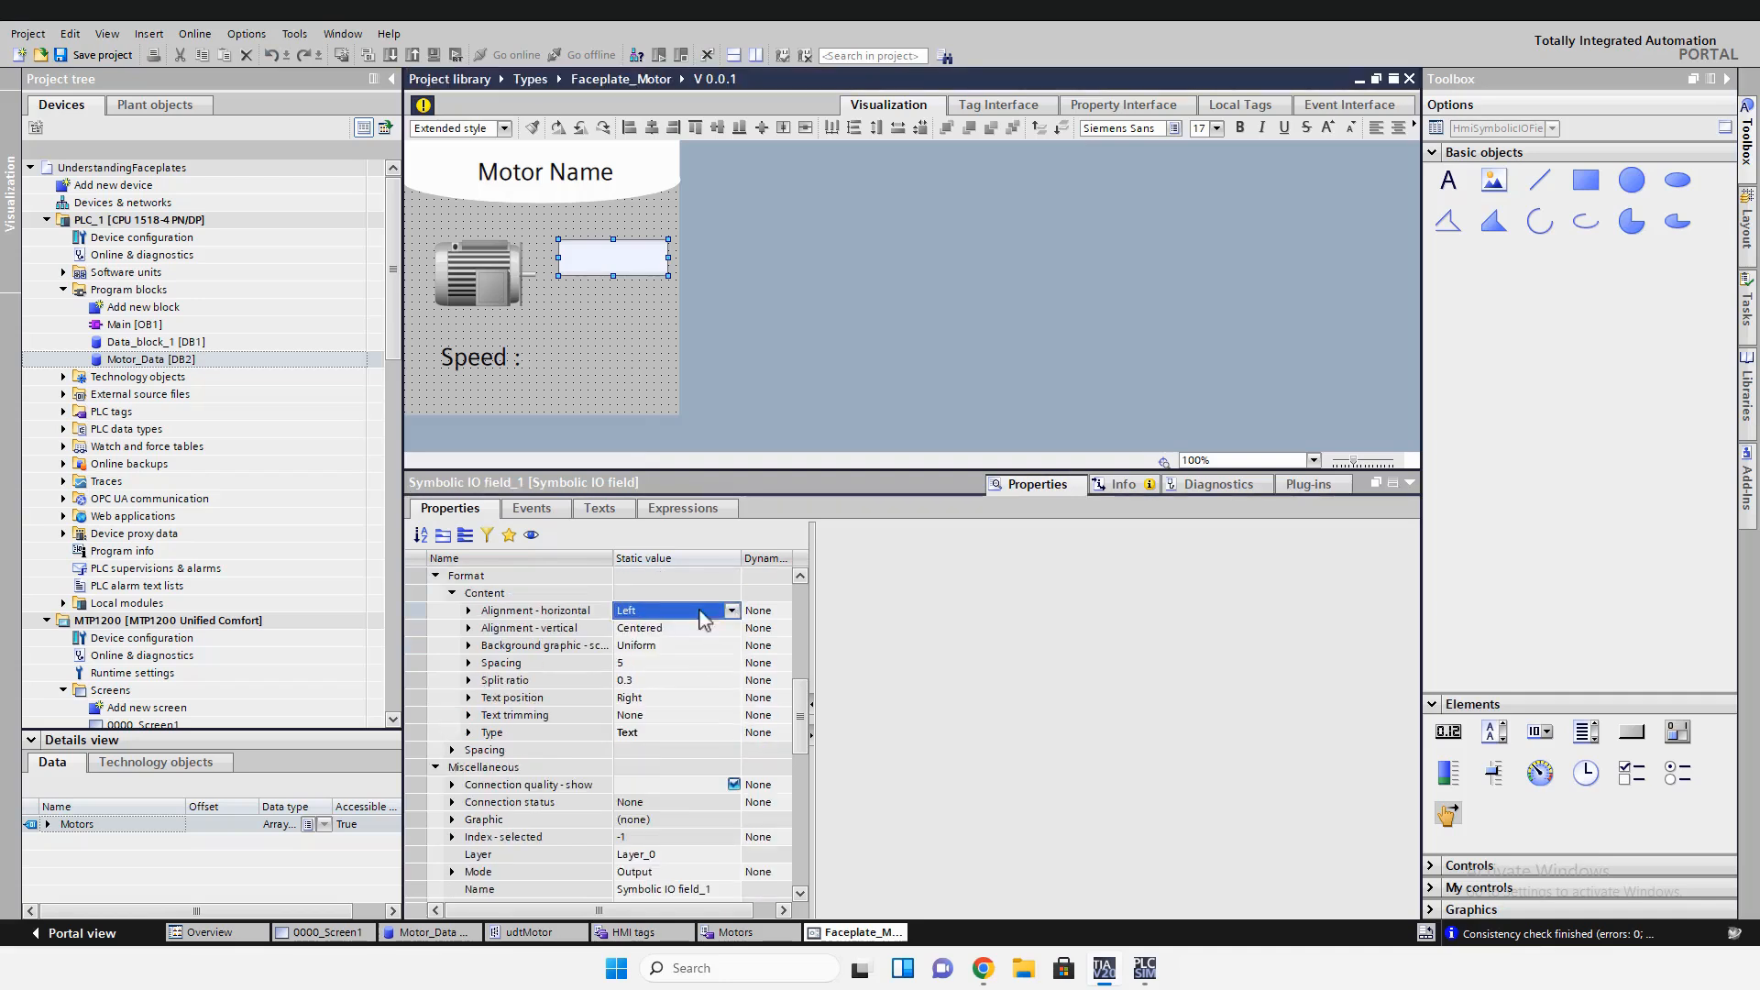
pyautogui.click(621, 297)
# Set the symbolic IO field's border width to 0
pyautogui.click(587, 263)
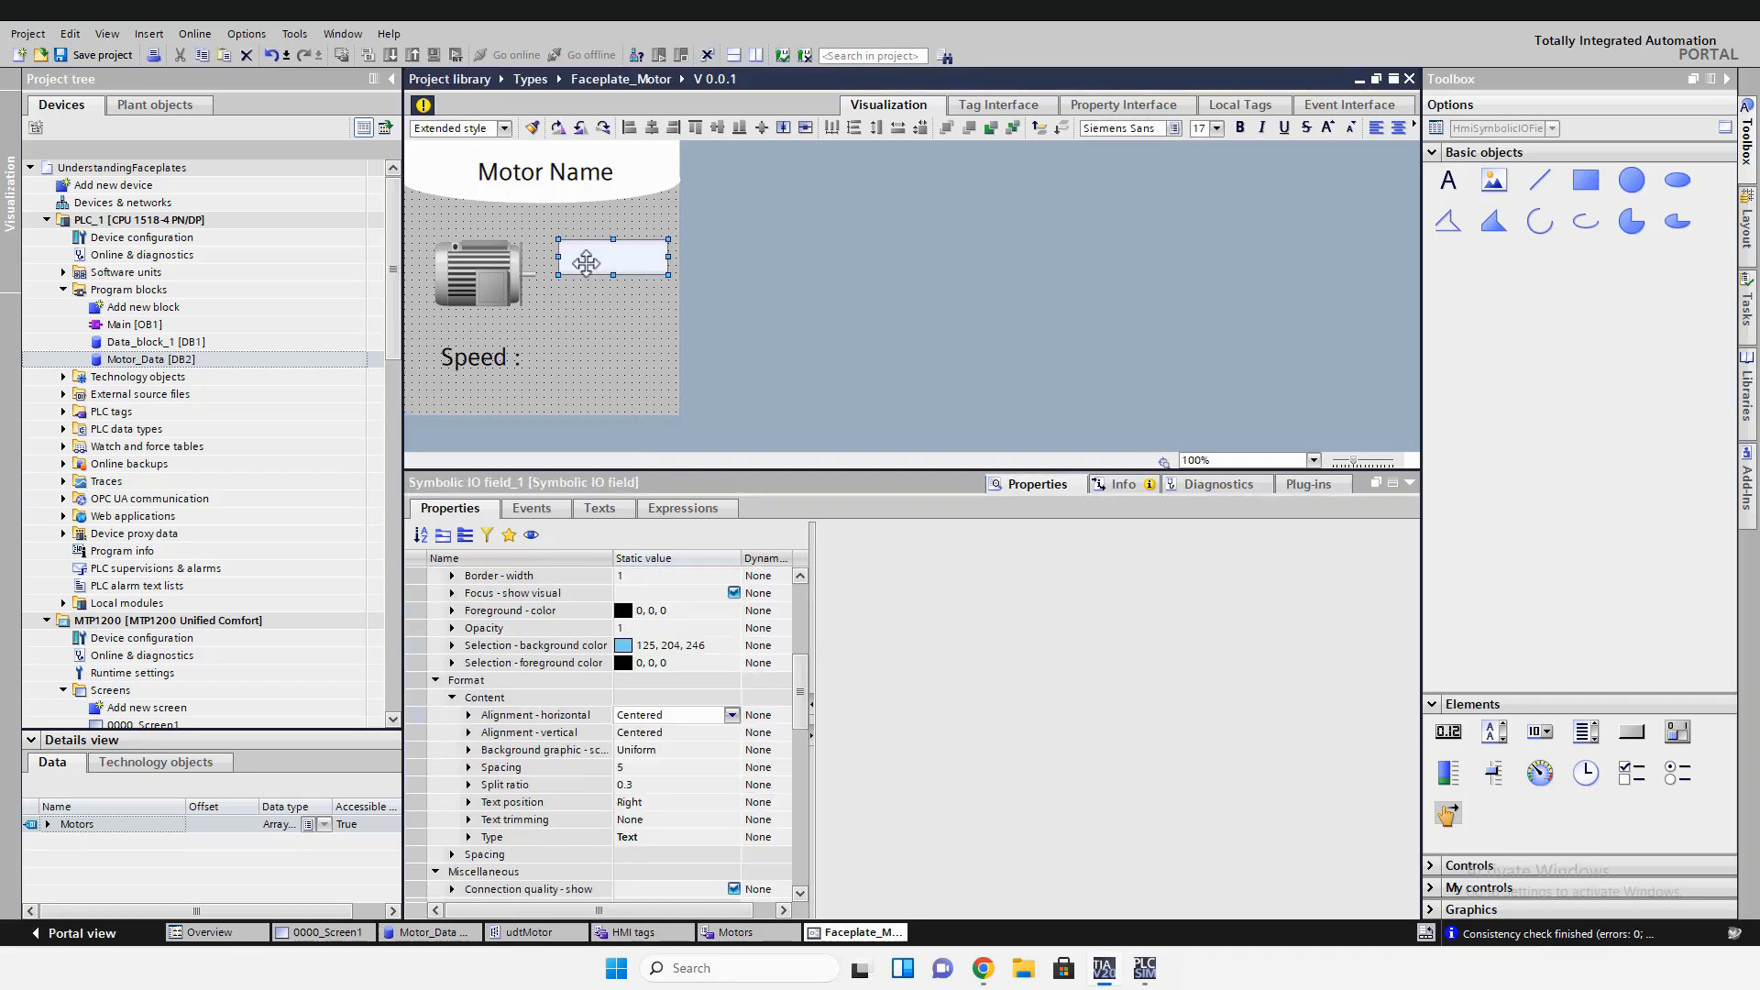
pyautogui.click(728, 582)
pyautogui.click(730, 581)
pyautogui.click(633, 285)
# Duplicate the symbolic IO field, place the copy centered below the original and make it narrower
pyautogui.click(635, 271)
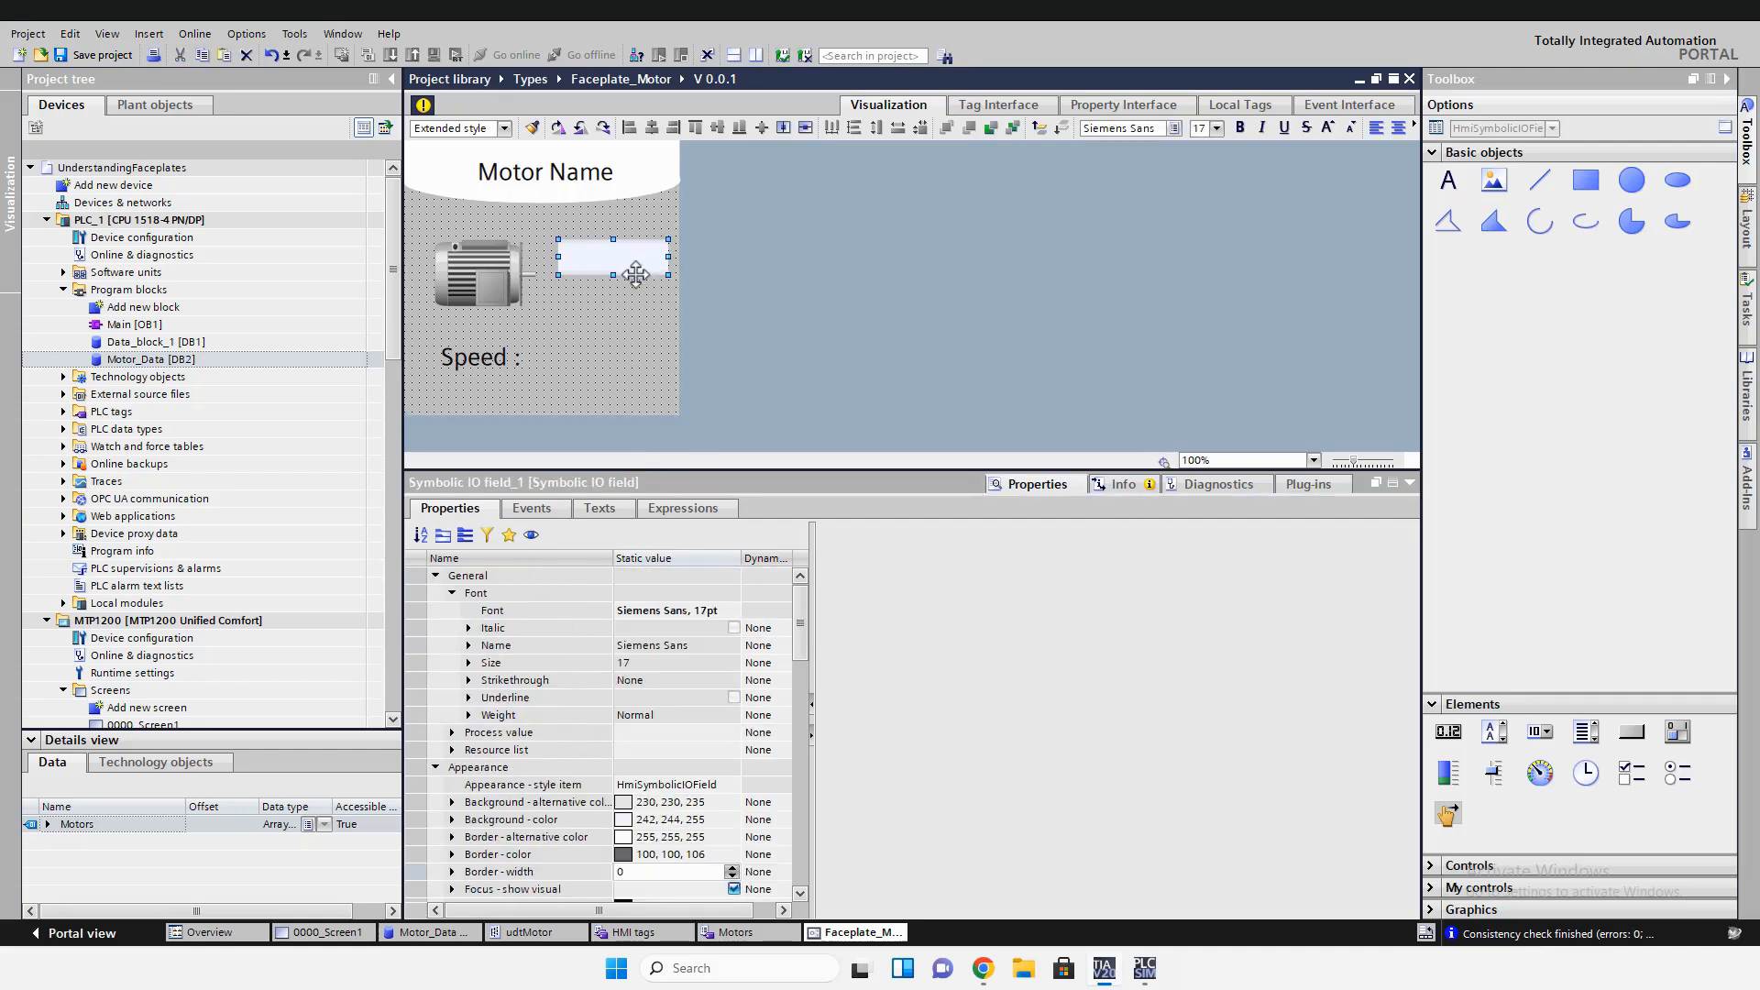
pyautogui.hotkey('ctrl', 'c')
pyautogui.hotkey('ctrl', 'v')
pyautogui.moveTo(621, 287); pyautogui.dragTo(605, 316)
# Set the content type of the copied symbolic IO field to Graphic
pyautogui.scroll(-8, 678, 705)
pyautogui.click(673, 715)
pyautogui.click(731, 715)
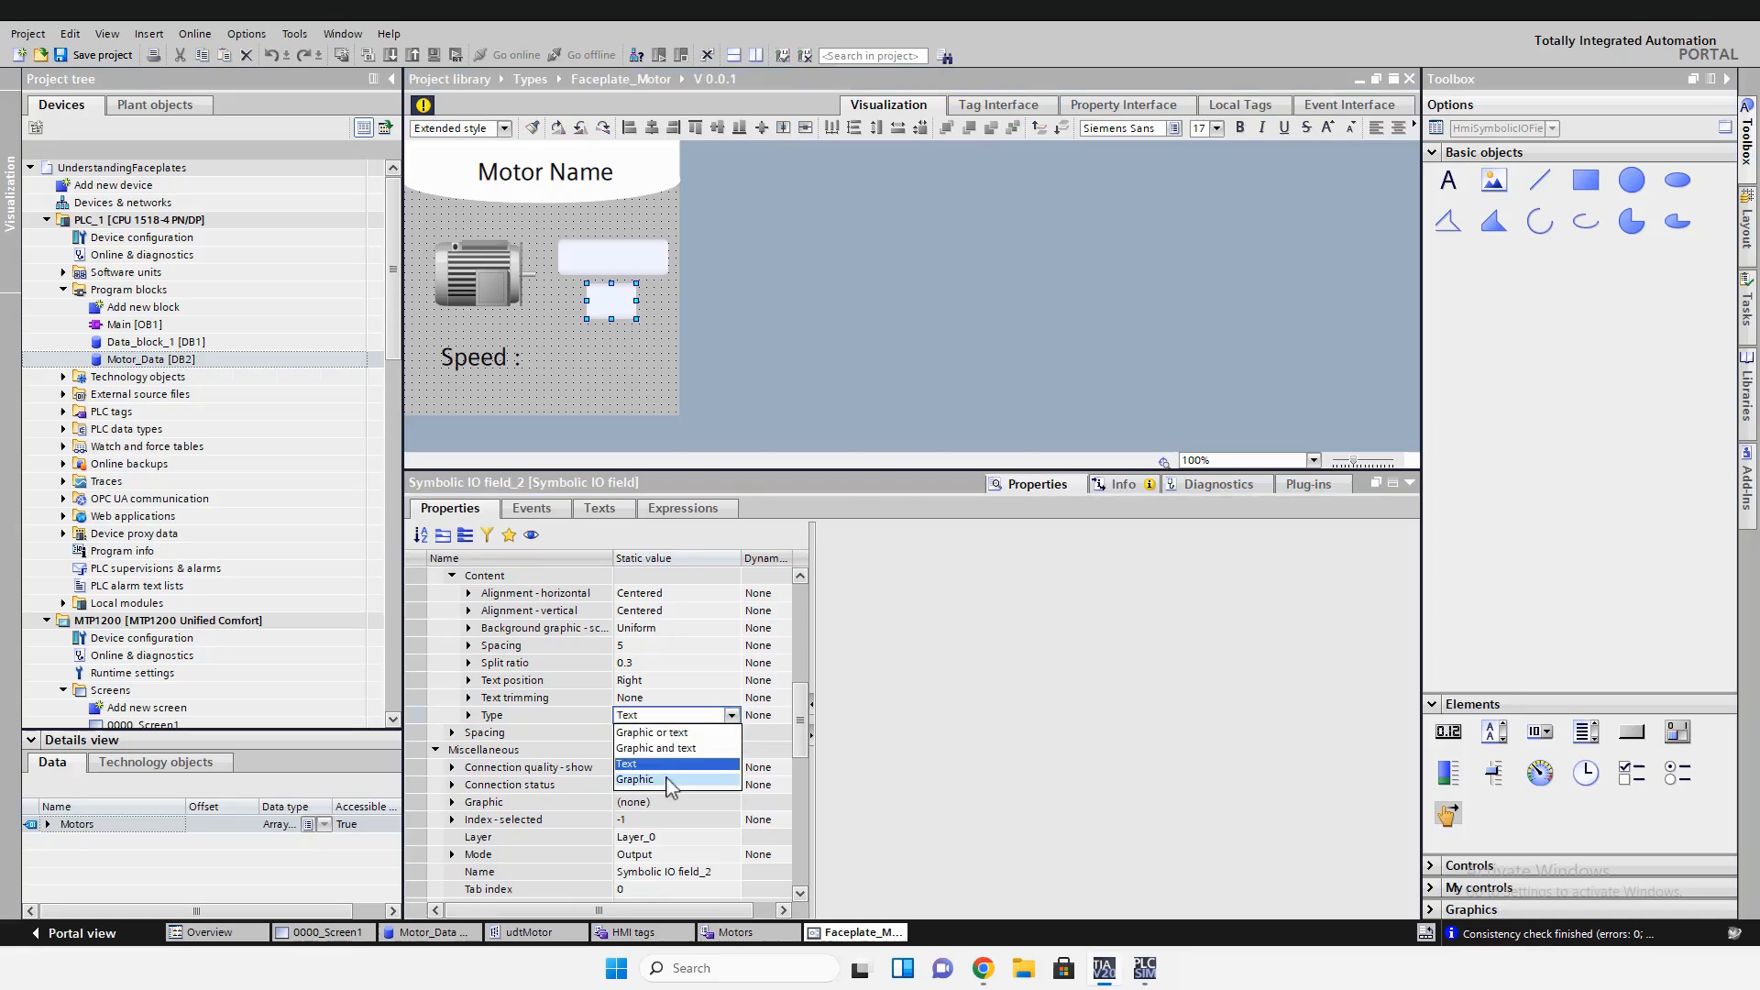
pyautogui.click(668, 780)
pyautogui.click(602, 370)
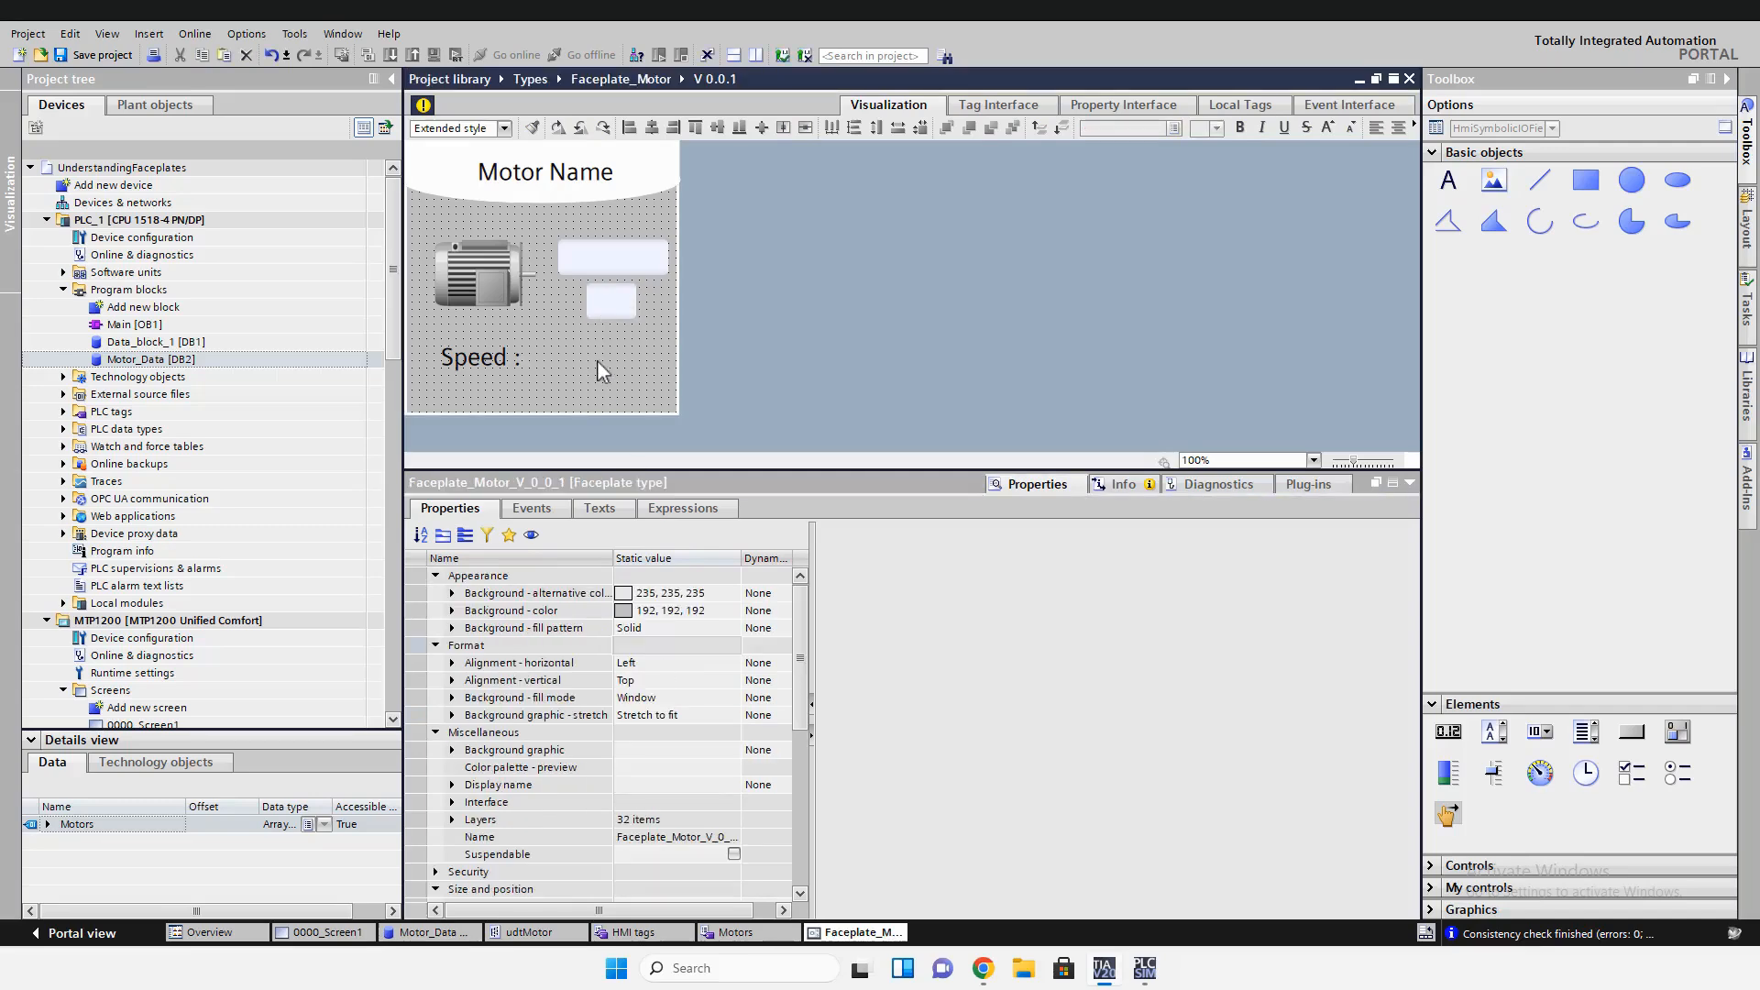
# Add an IO field beside the Speed label, fit it to the faceplate and set its border width to 0
pyautogui.moveTo(1448, 731); pyautogui.dragTo(686, 357)
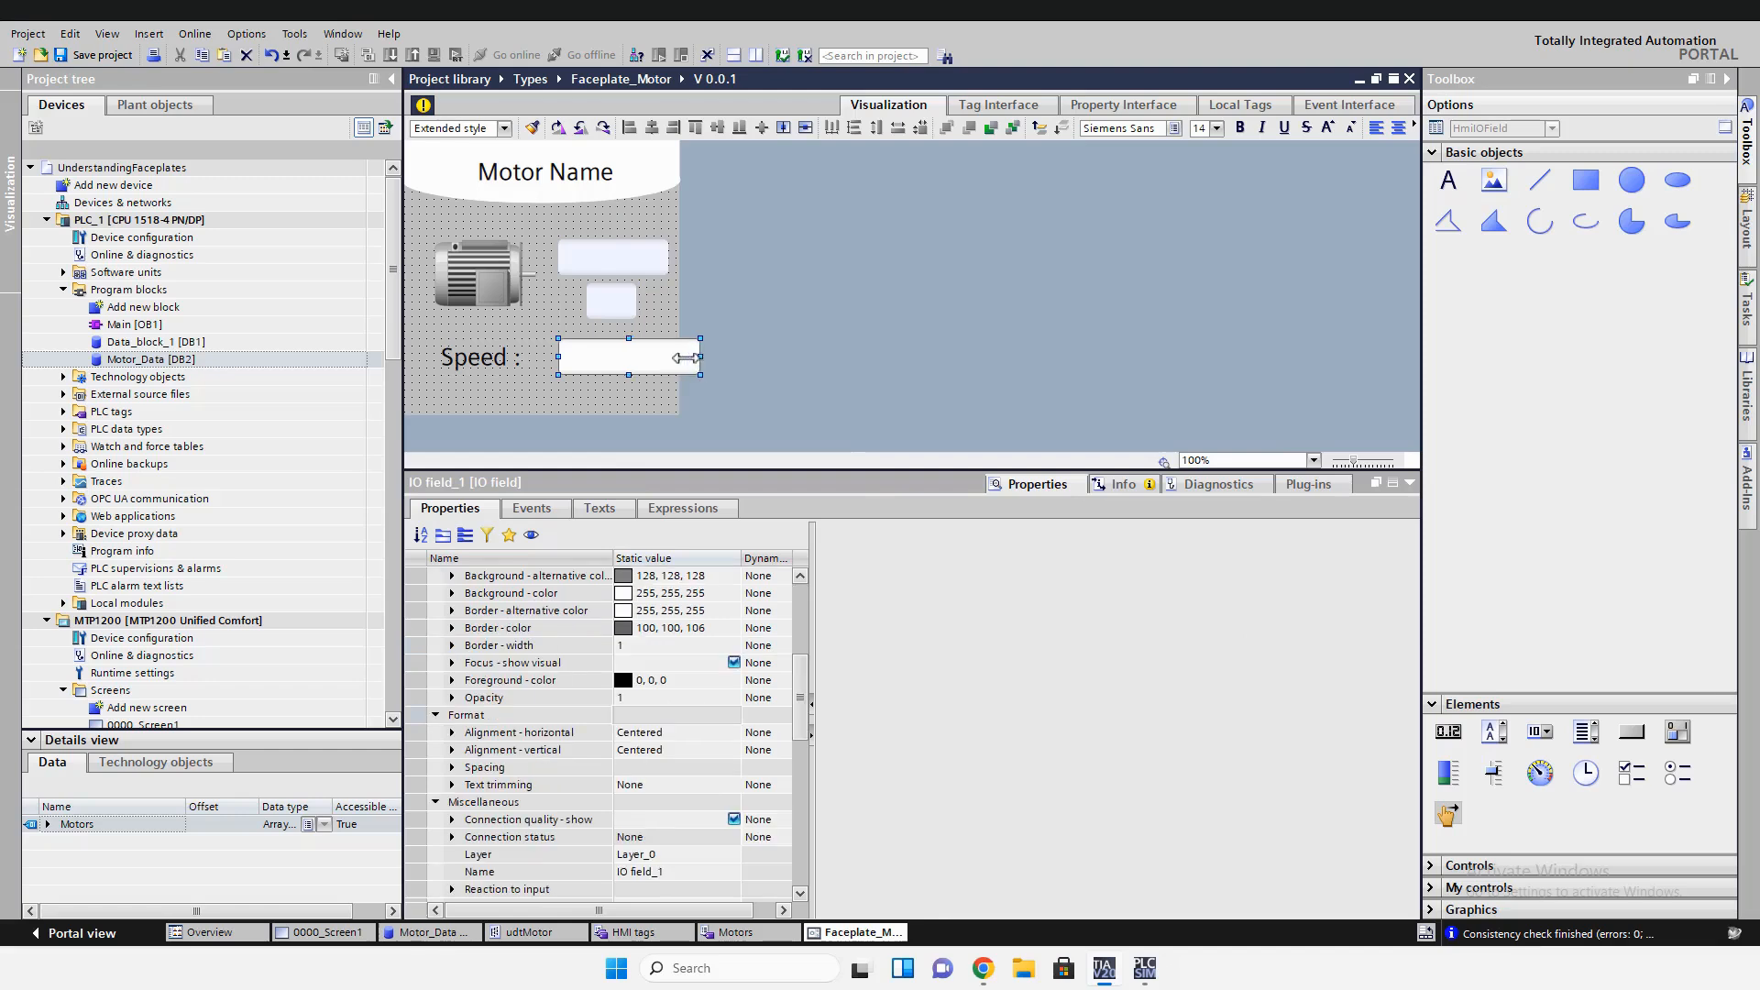
pyautogui.moveTo(805, 710); pyautogui.dragTo(801, 646)
pyautogui.click(734, 629)
pyautogui.click(735, 632)
# Set the font size of the speed IO field to 17
pyautogui.click(469, 645)
pyautogui.click(699, 594)
pyautogui.click(733, 594)
pyautogui.click(971, 465)
pyautogui.click(950, 658)
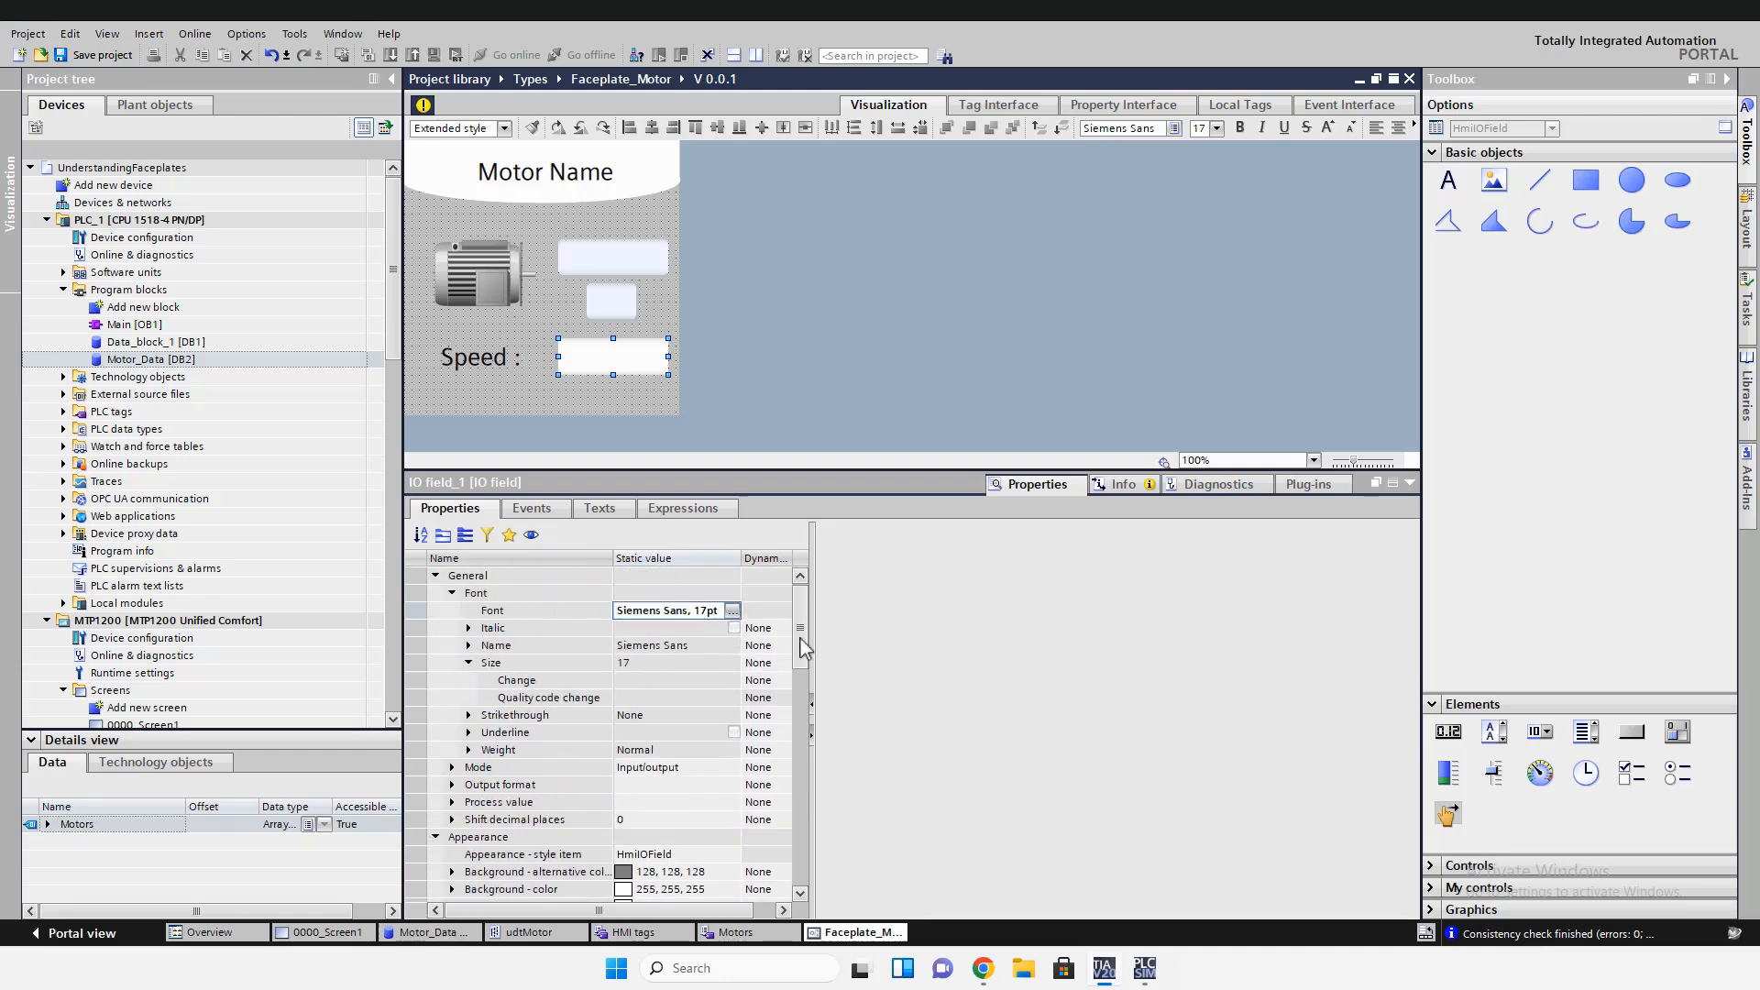
# Set the process value of the speed IO field to 1000 rpm
pyautogui.click(452, 593)
pyautogui.click(674, 646)
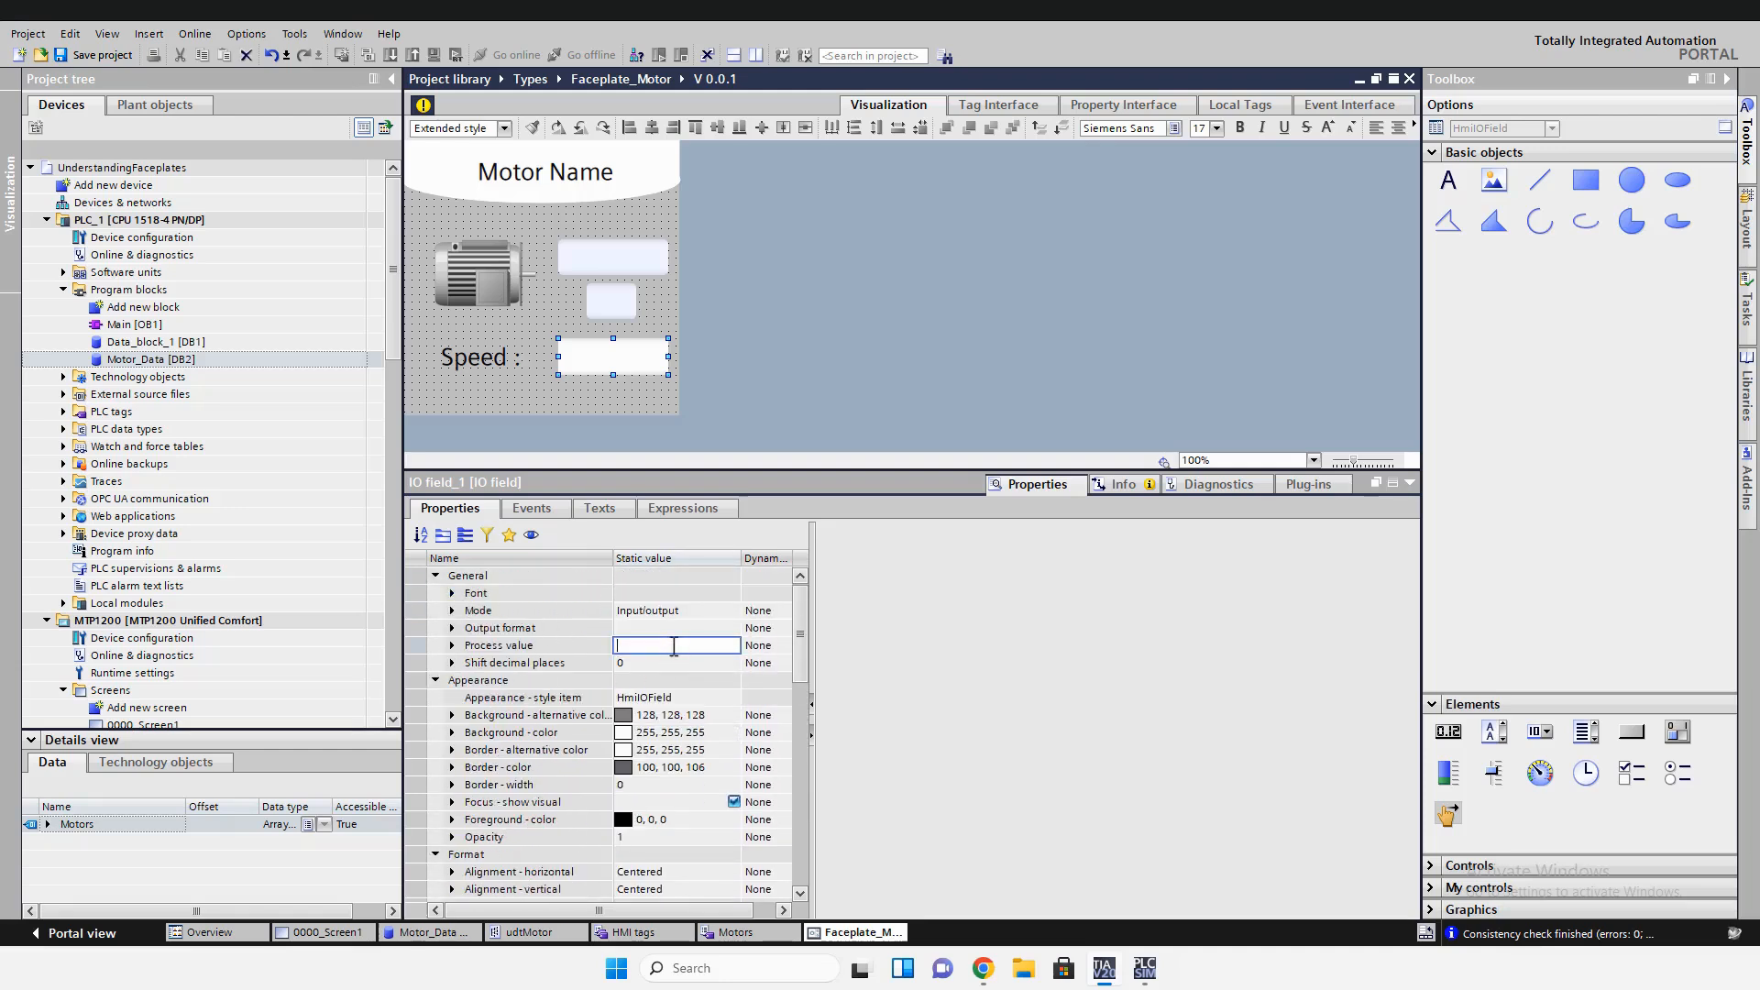
pyautogui.press('Return')
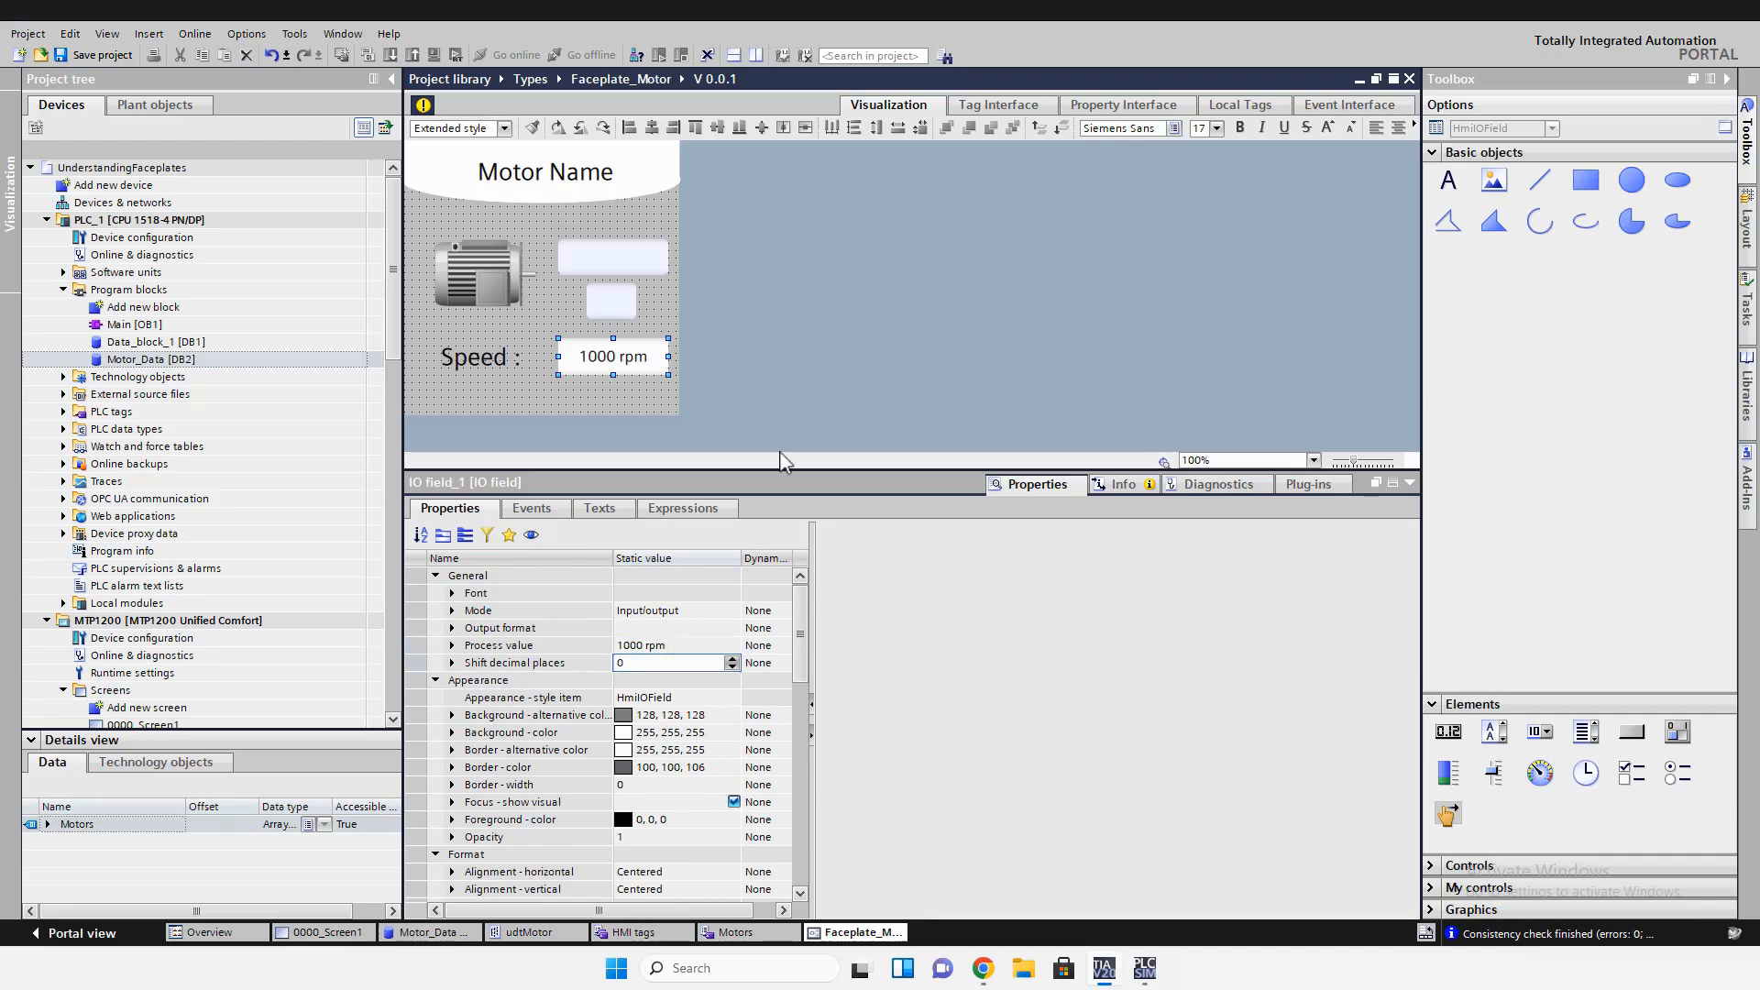
pyautogui.click(801, 378)
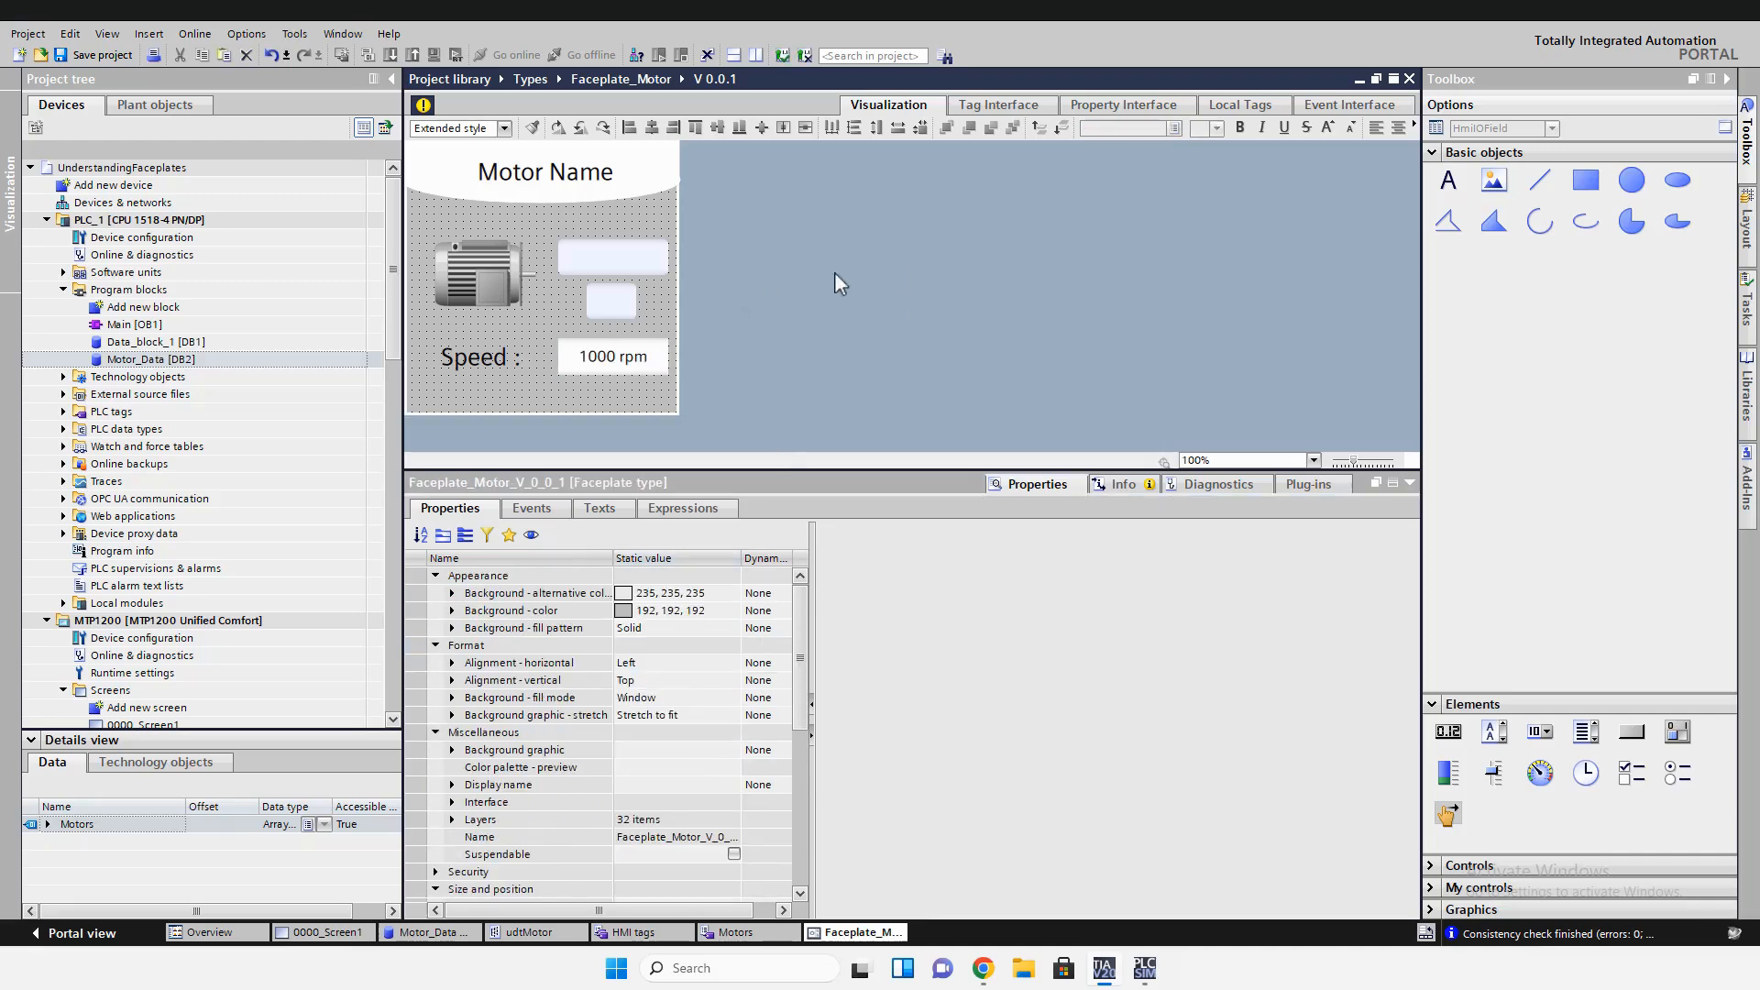
# Add a tag named udtMotor to the faceplate's tag interface and look for a matching data type
pyautogui.click(990, 108)
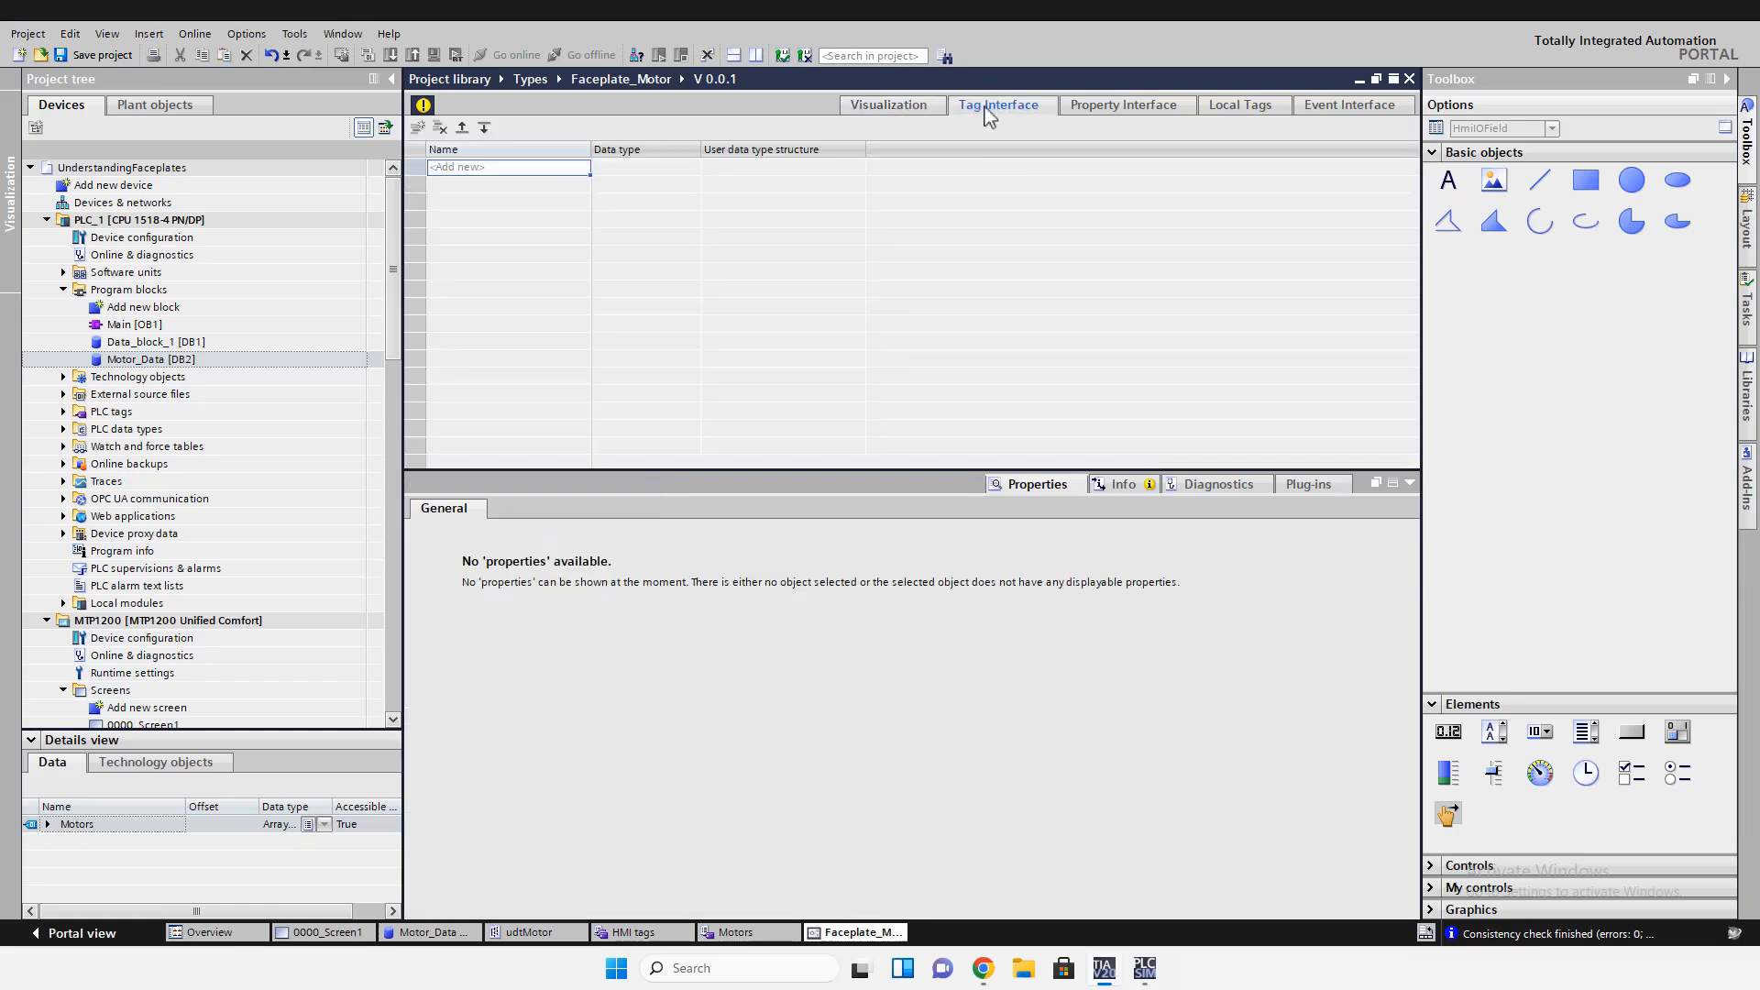
pyautogui.doubleClick(547, 169)
pyautogui.write('udtM')
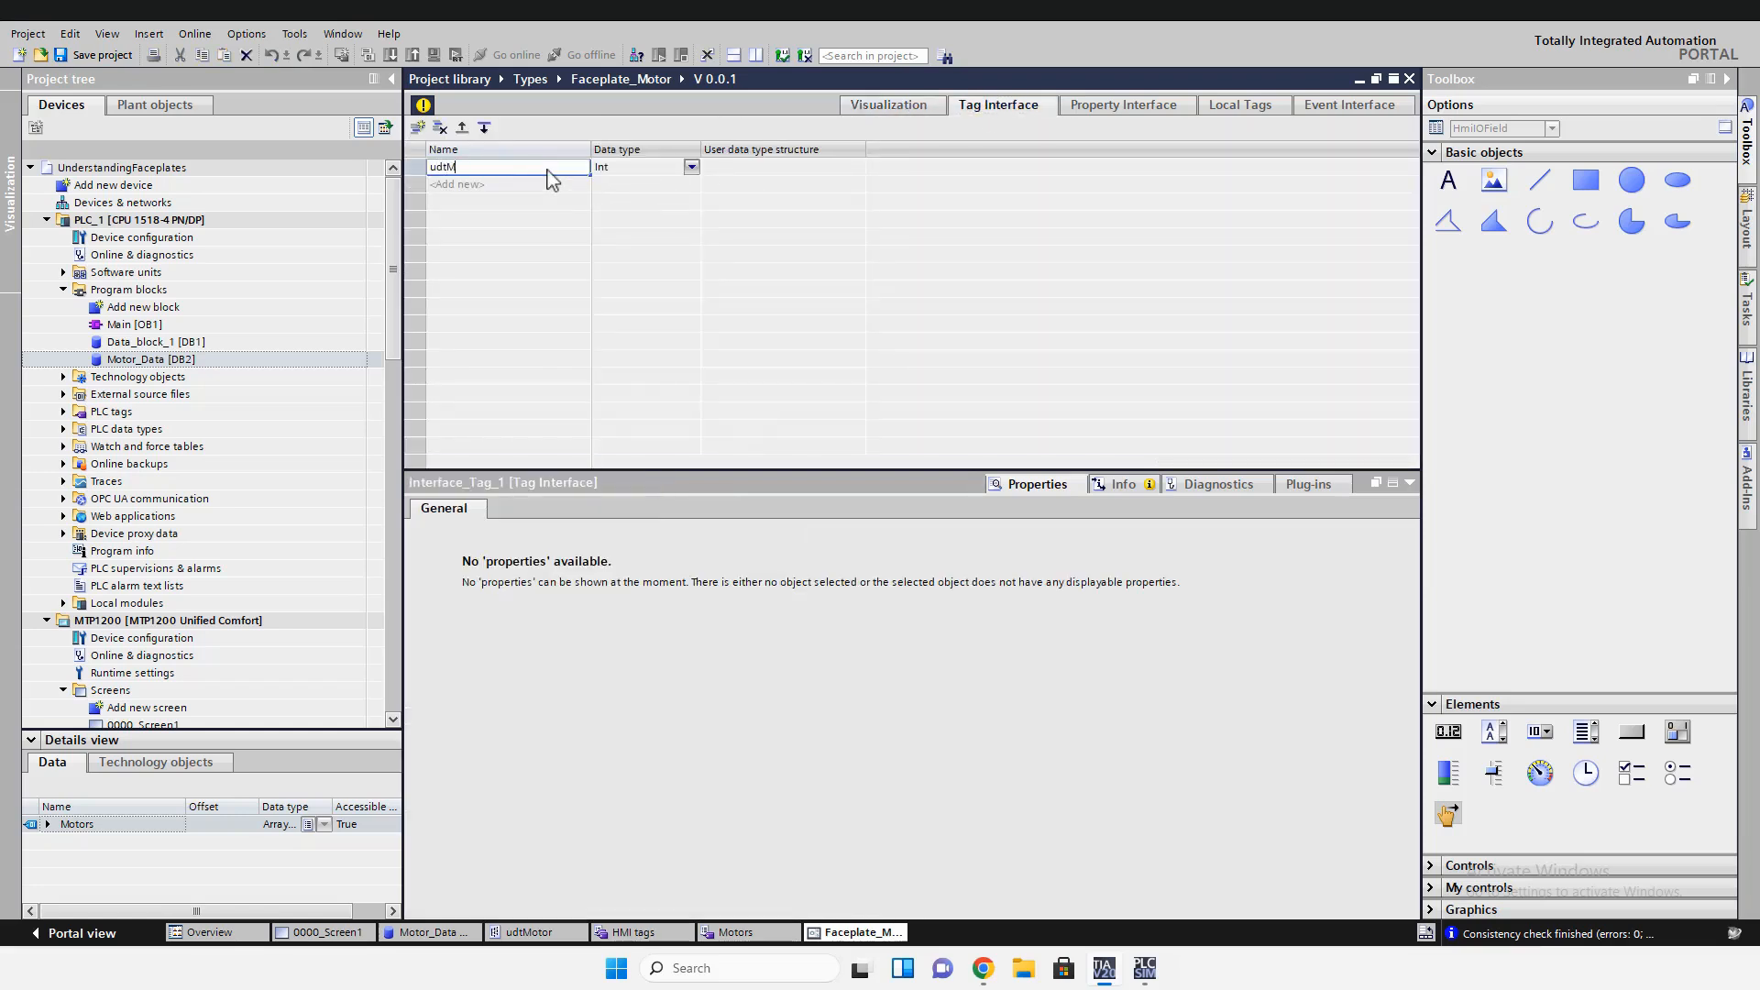
pyautogui.write('otor')
pyautogui.click(642, 173)
pyautogui.click(692, 167)
pyautogui.moveTo(877, 254); pyautogui.dragTo(877, 323)
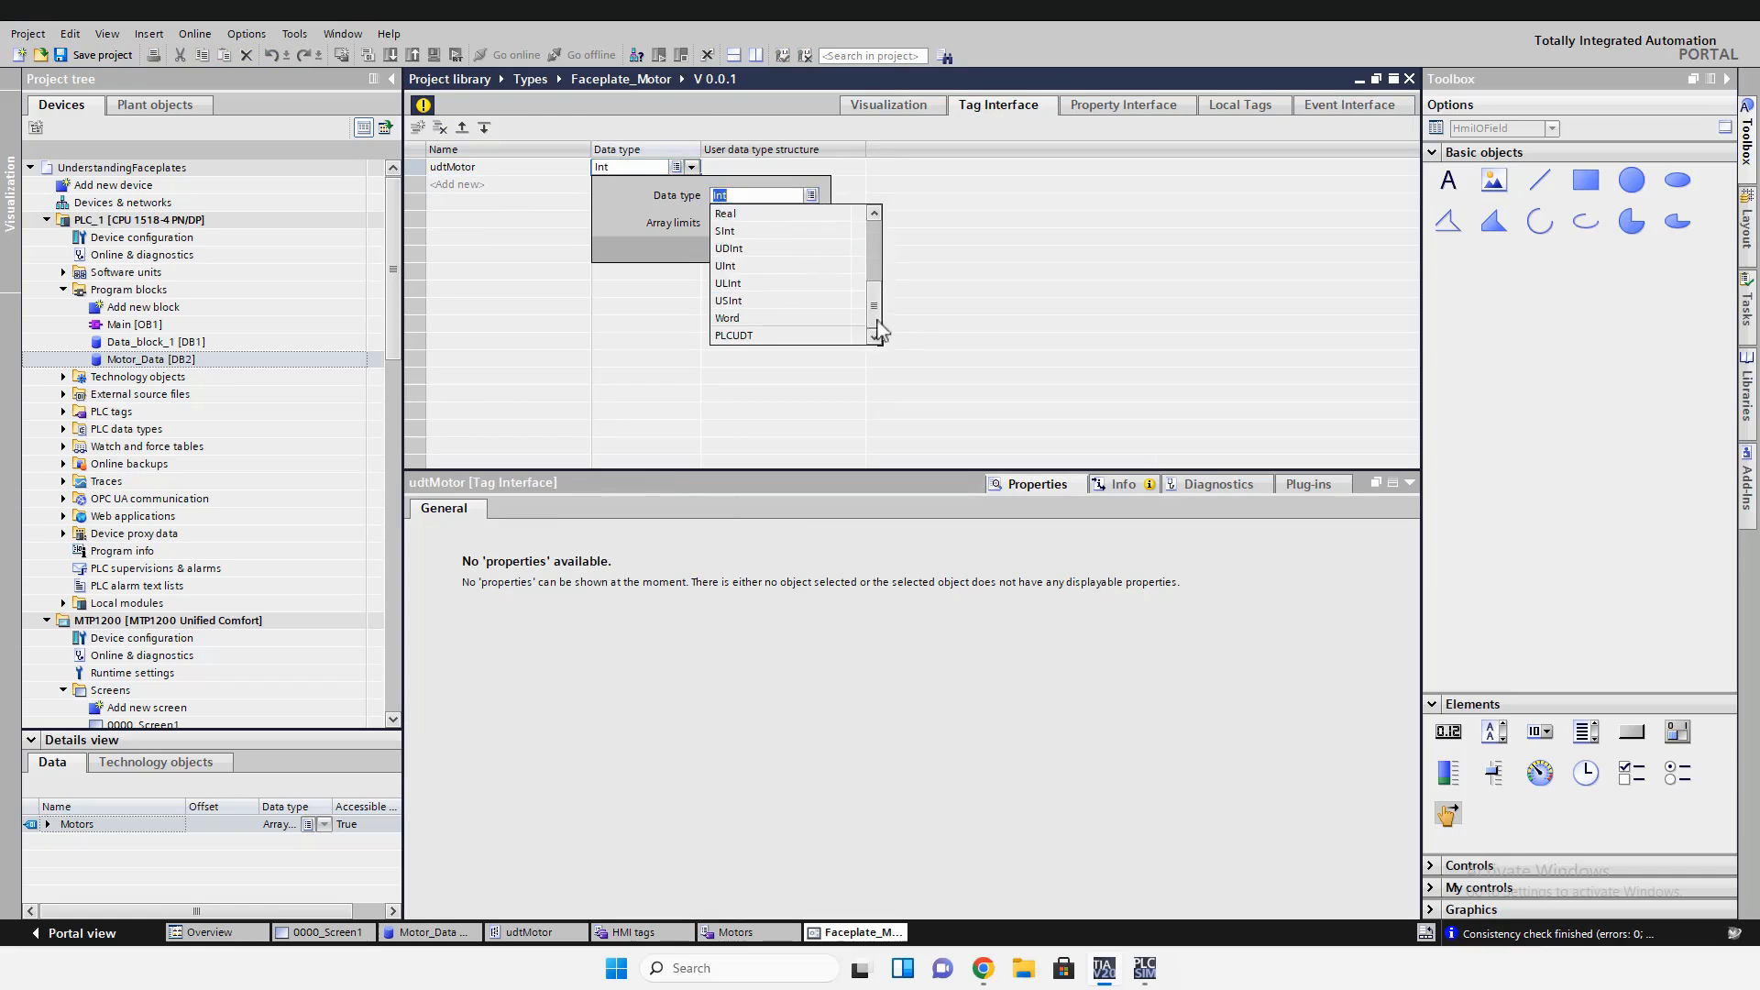
# Add the PLC data type udtMotor to the project library as a type
pyautogui.click(63, 429)
pyautogui.click(137, 463)
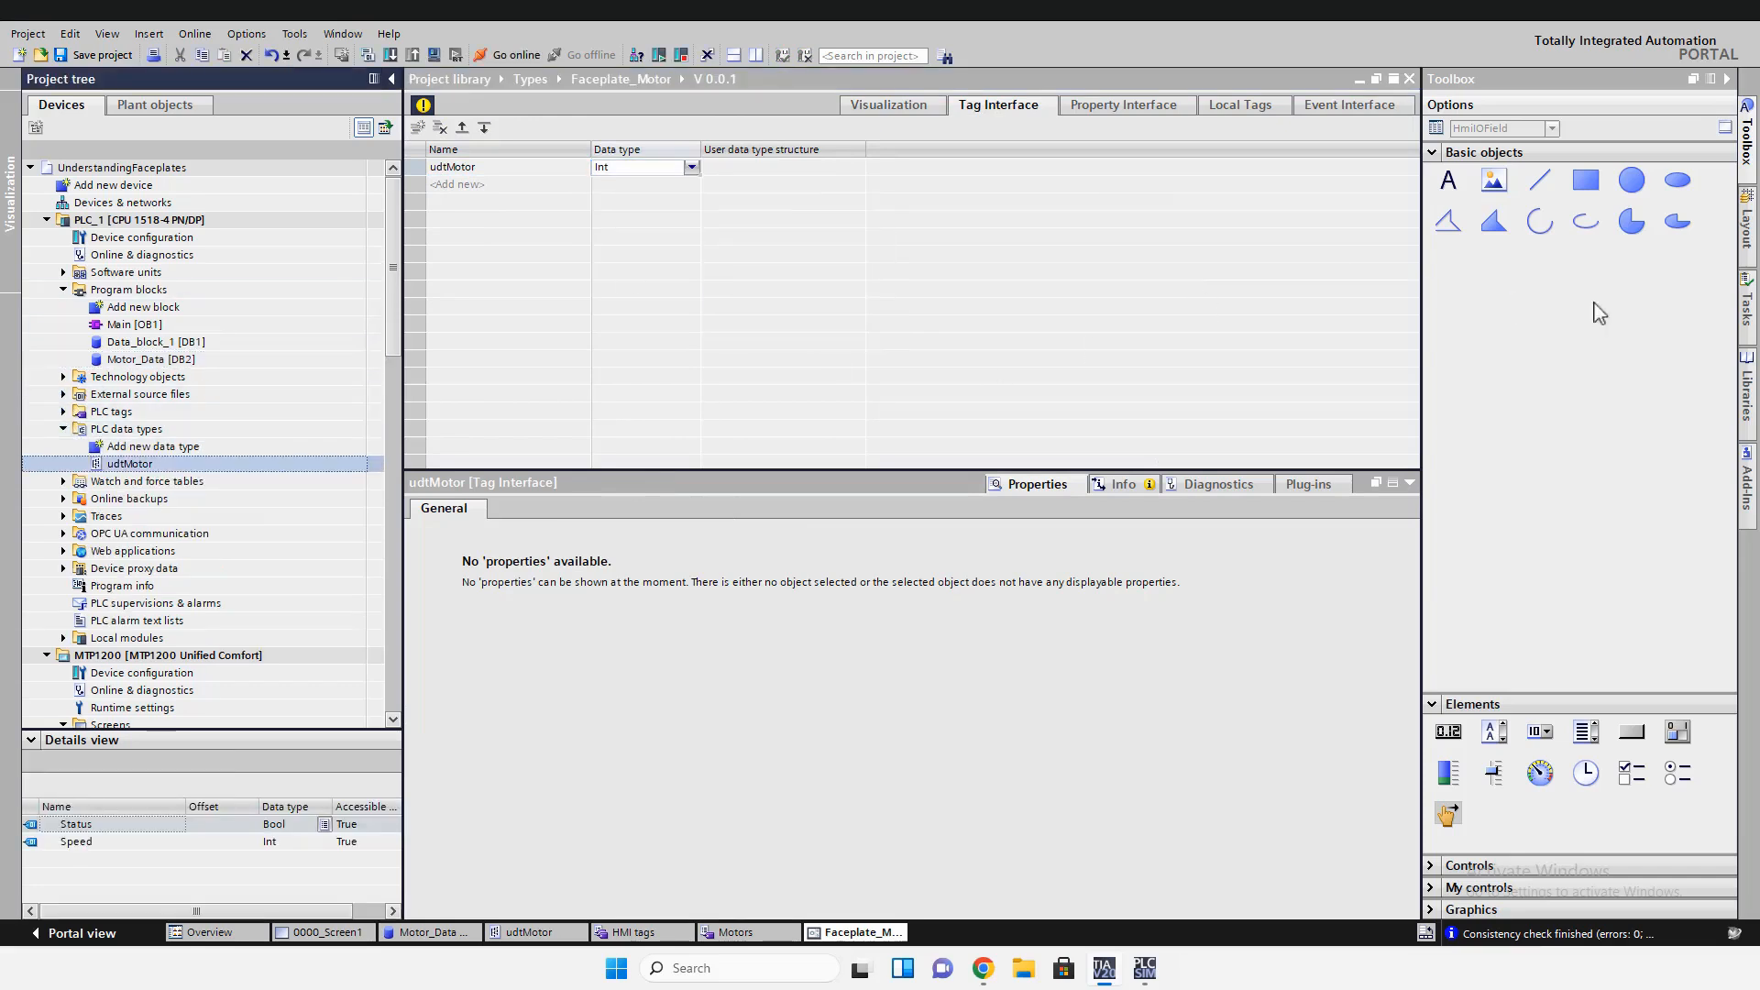
pyautogui.click(1749, 412)
pyautogui.moveTo(130, 464); pyautogui.dragTo(1511, 253)
pyautogui.click(1038, 609)
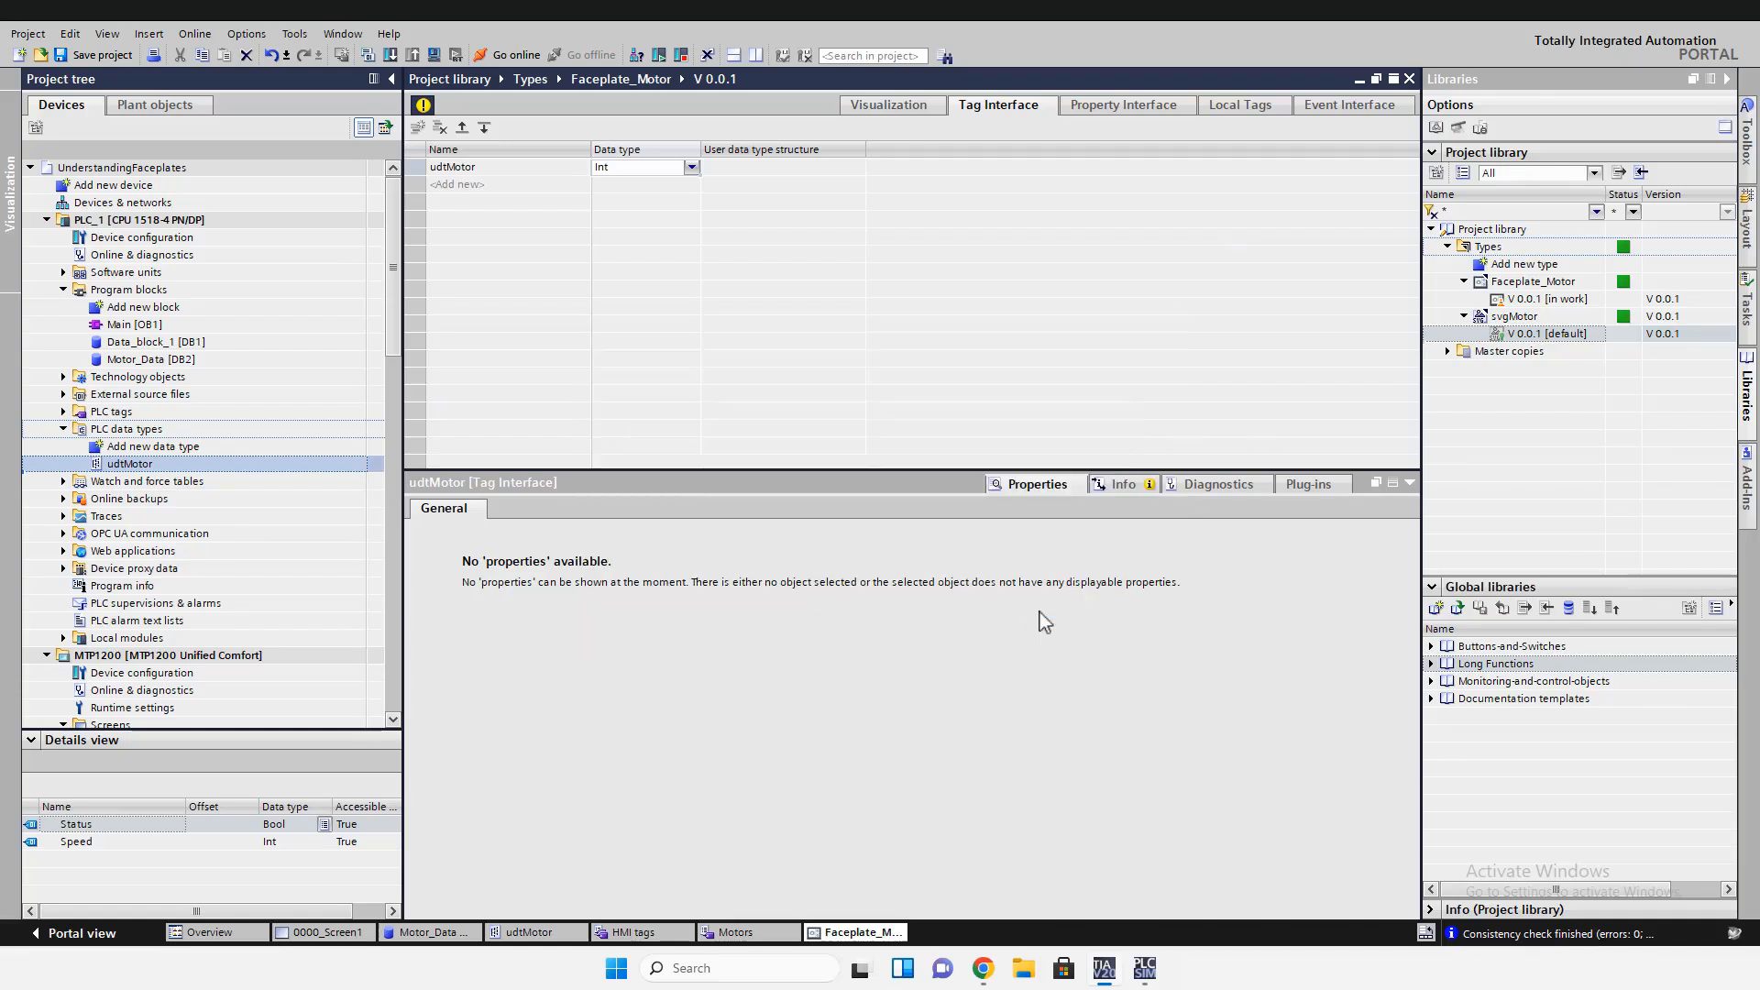
# Recheck the data types offered for the interface tag udtMotor and delete the tag
pyautogui.click(691, 167)
pyautogui.click(812, 195)
pyautogui.moveTo(881, 260); pyautogui.dragTo(874, 325)
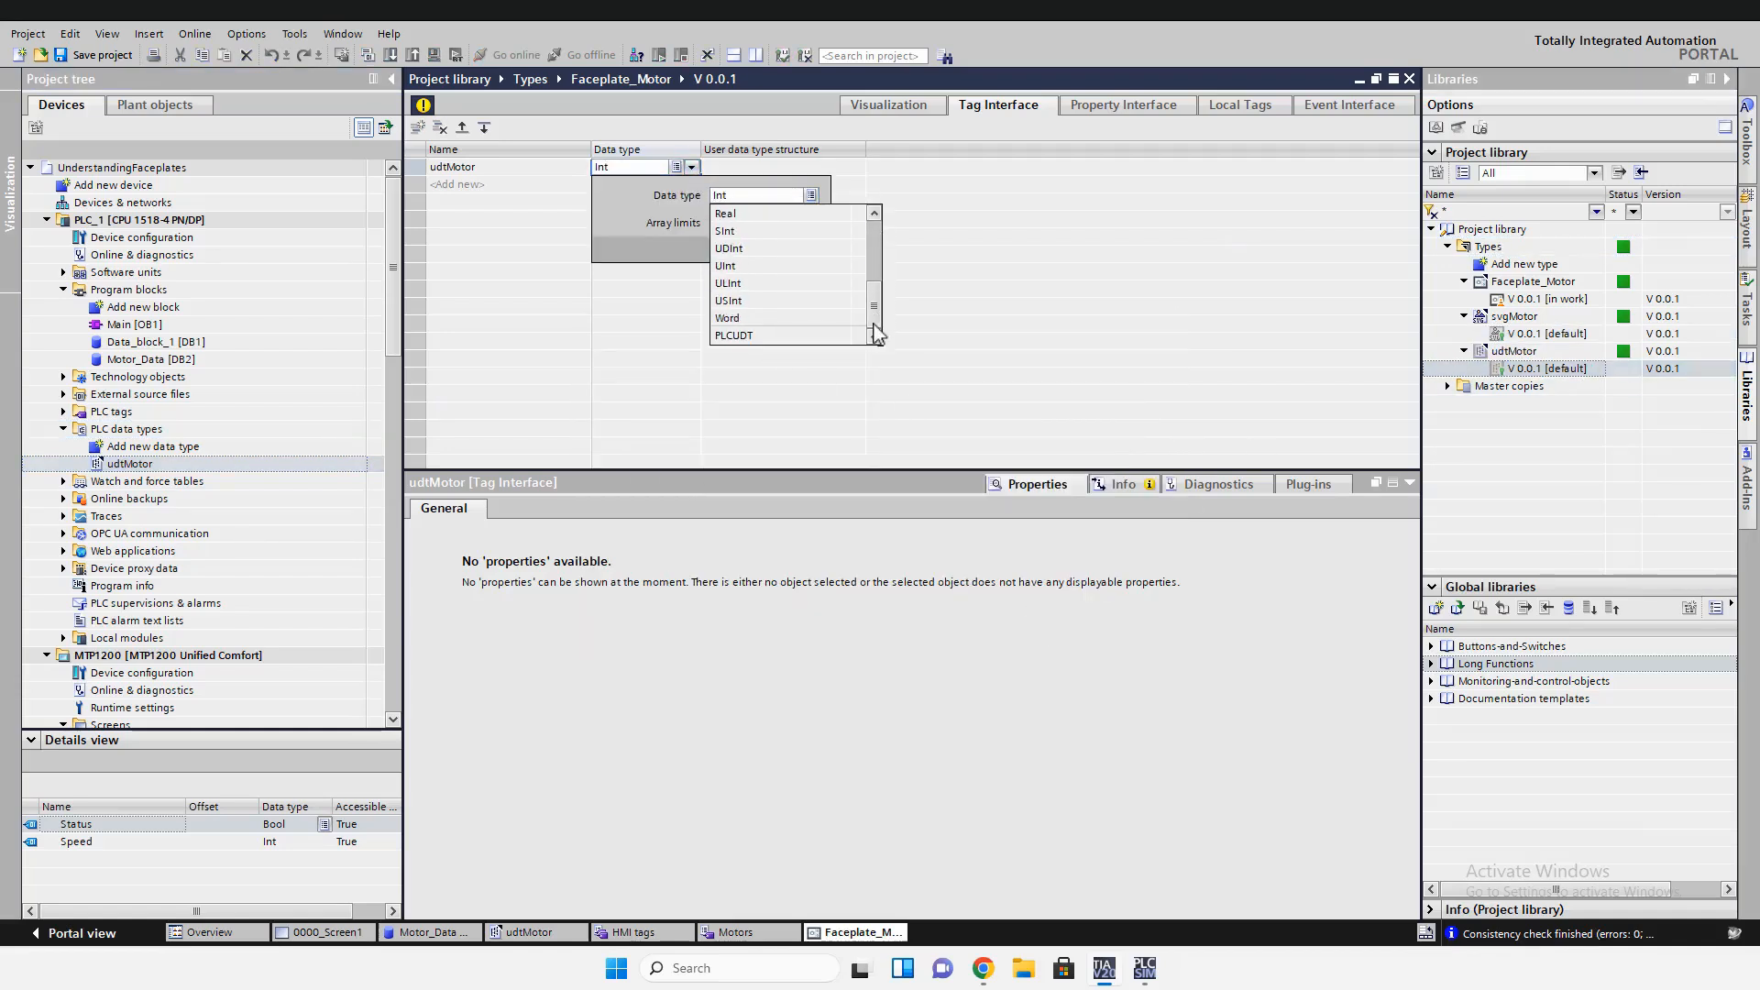
pyautogui.click(946, 300)
pyautogui.rightClick(413, 167)
pyautogui.click(449, 256)
# Create an interface tag named udtMotor with the data type PLCUDT
pyautogui.doubleClick(507, 167)
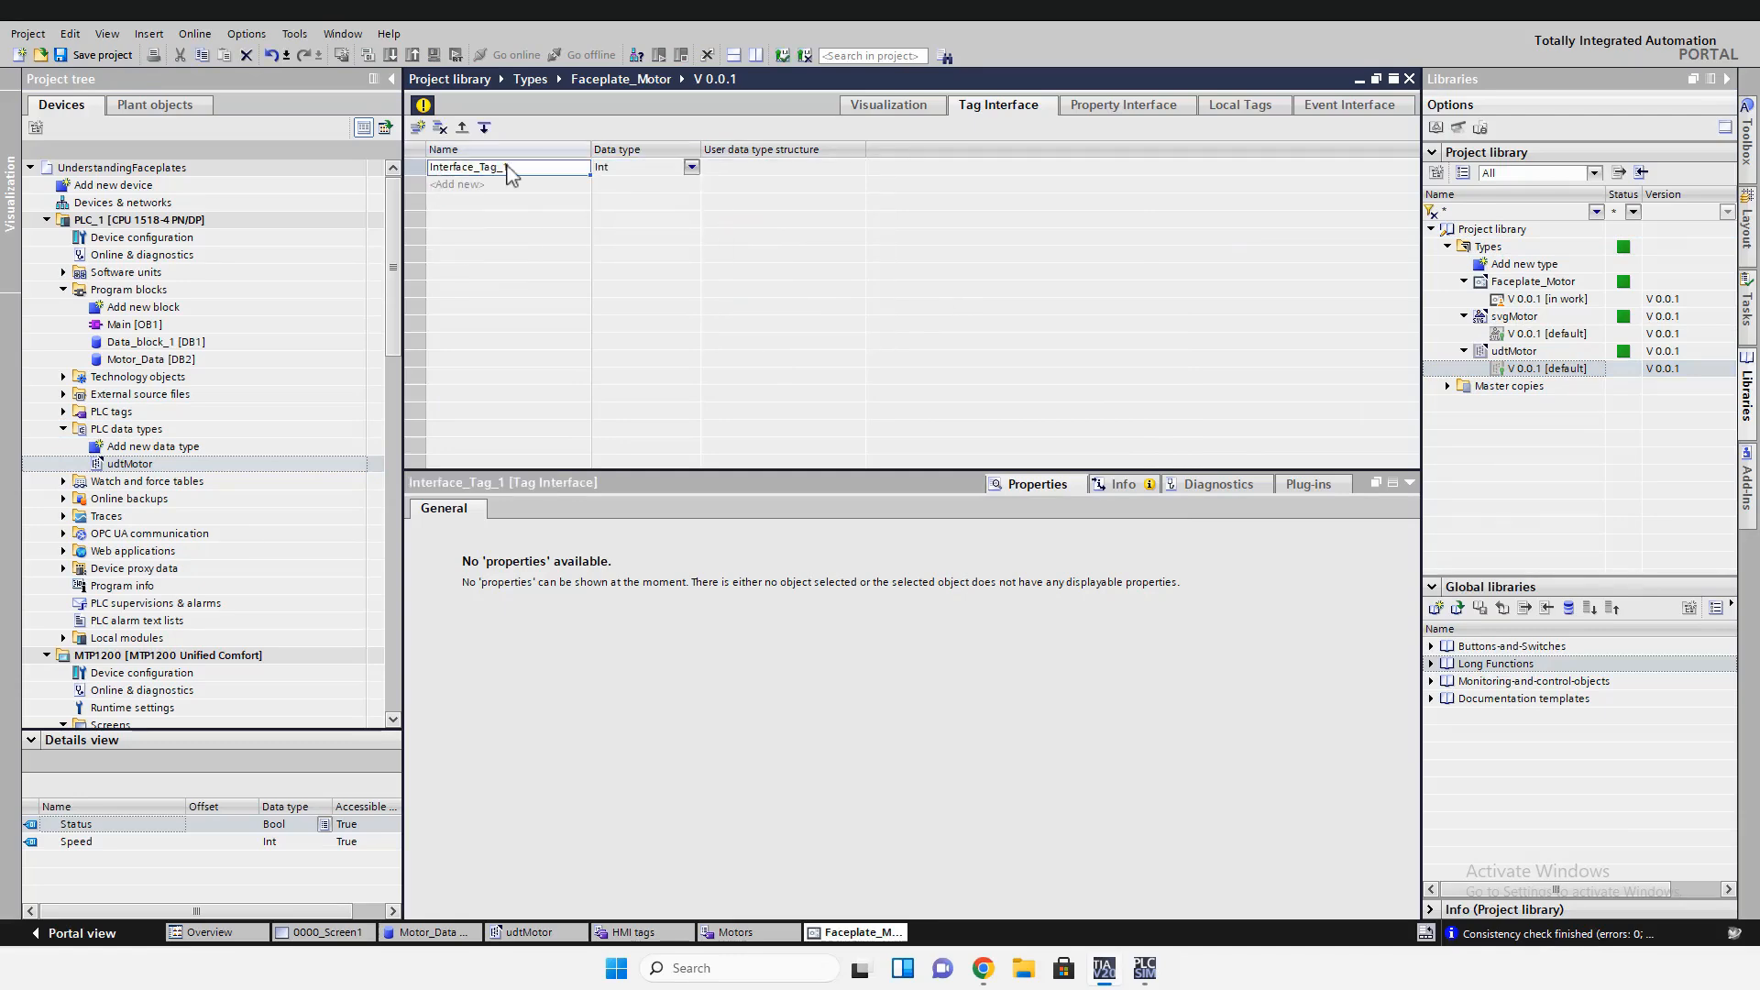
pyautogui.hotkey('ctrl', 'a')
pyautogui.write('ud')
pyautogui.click(693, 168)
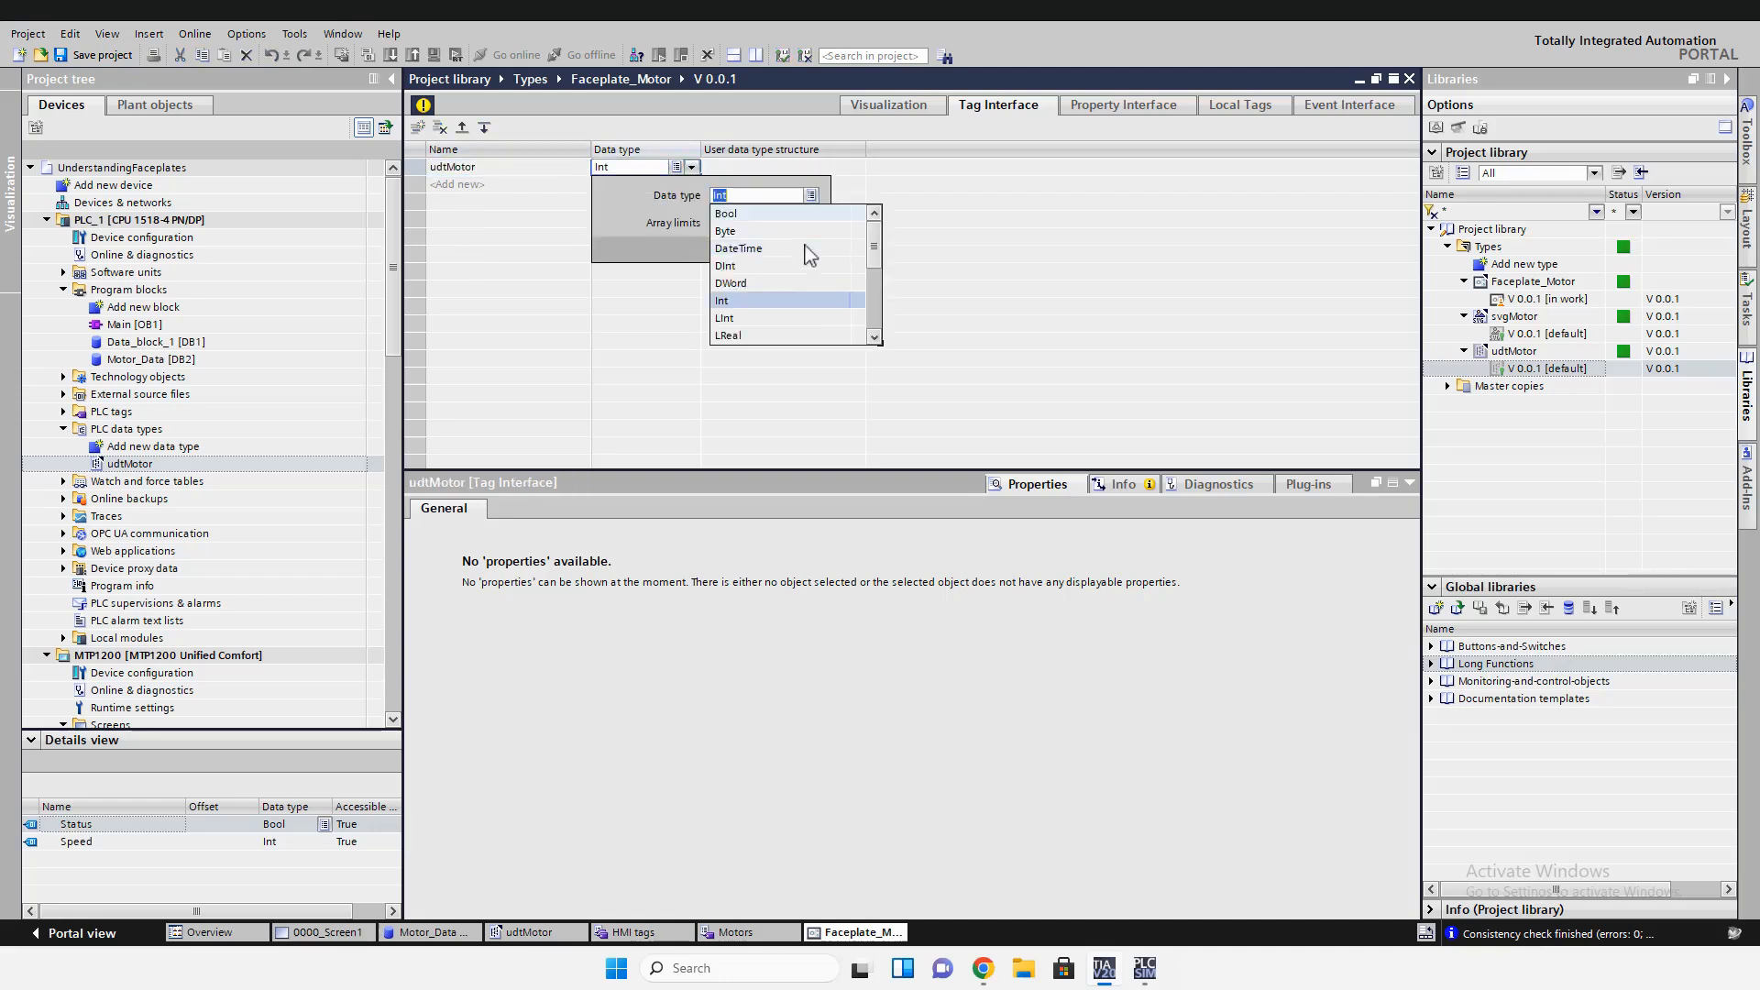
pyautogui.scroll(-5, 806, 259)
pyautogui.click(746, 214)
pyautogui.click(797, 259)
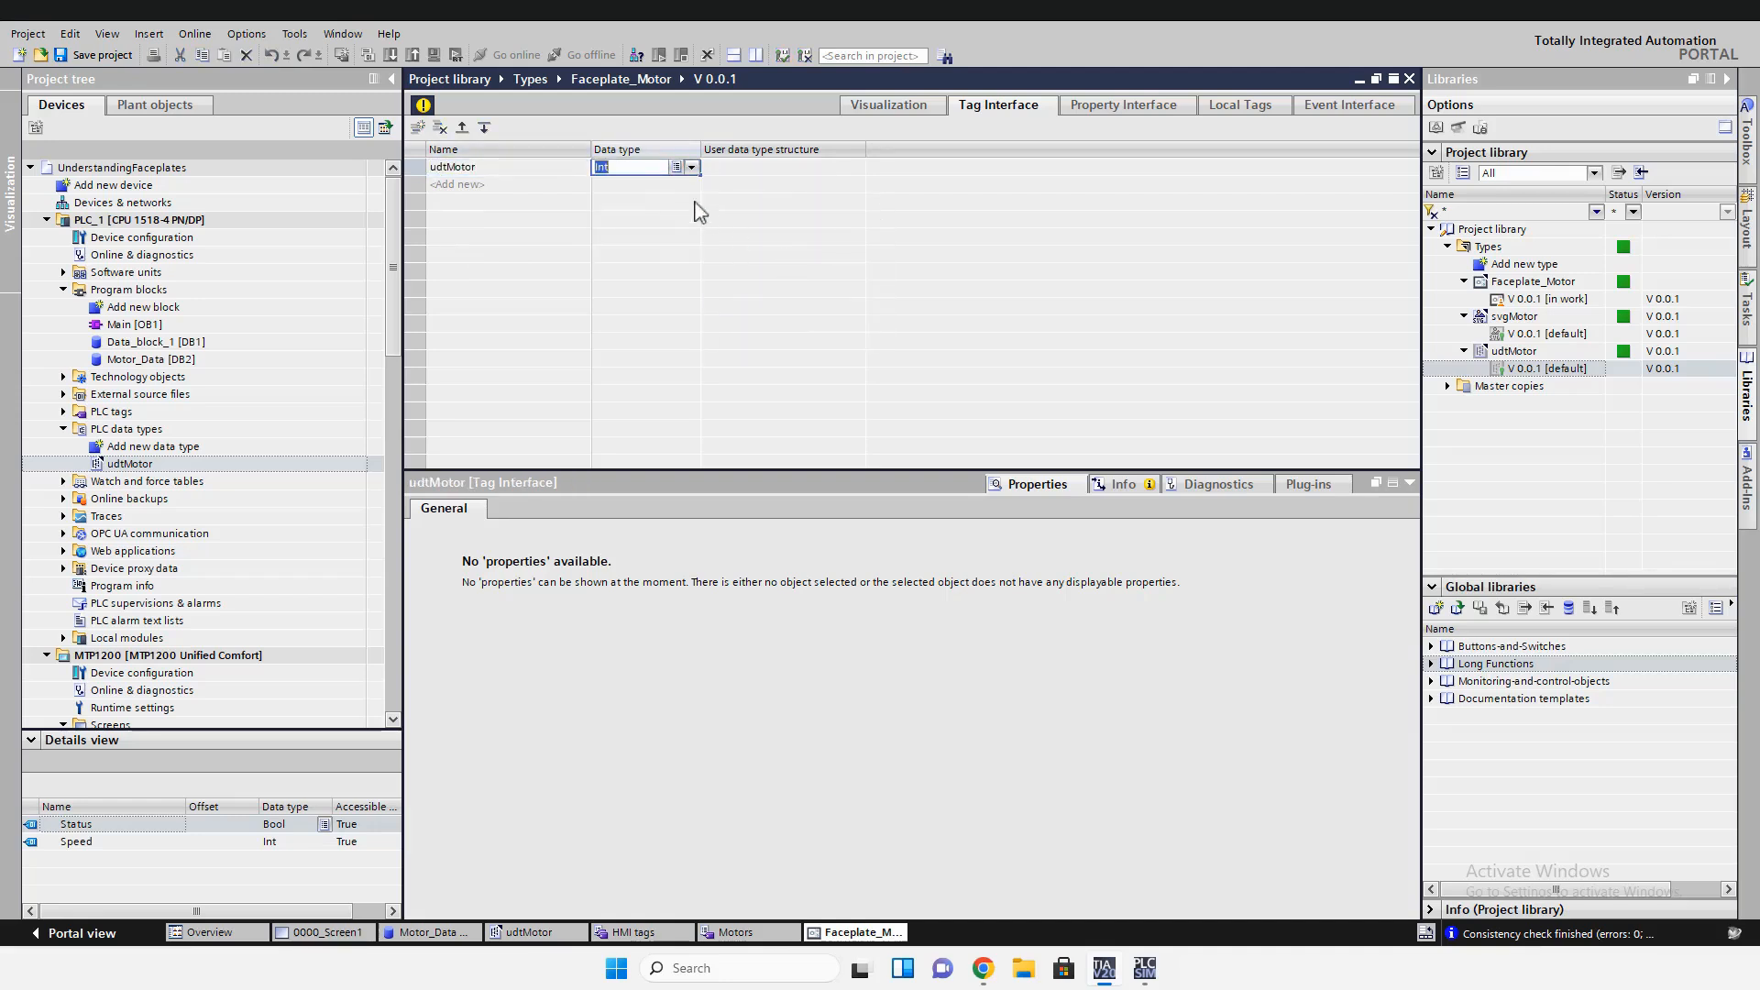
# Assign udtMotor V 0.0.1 as the user data type structure of the interface tag
pyautogui.click(857, 166)
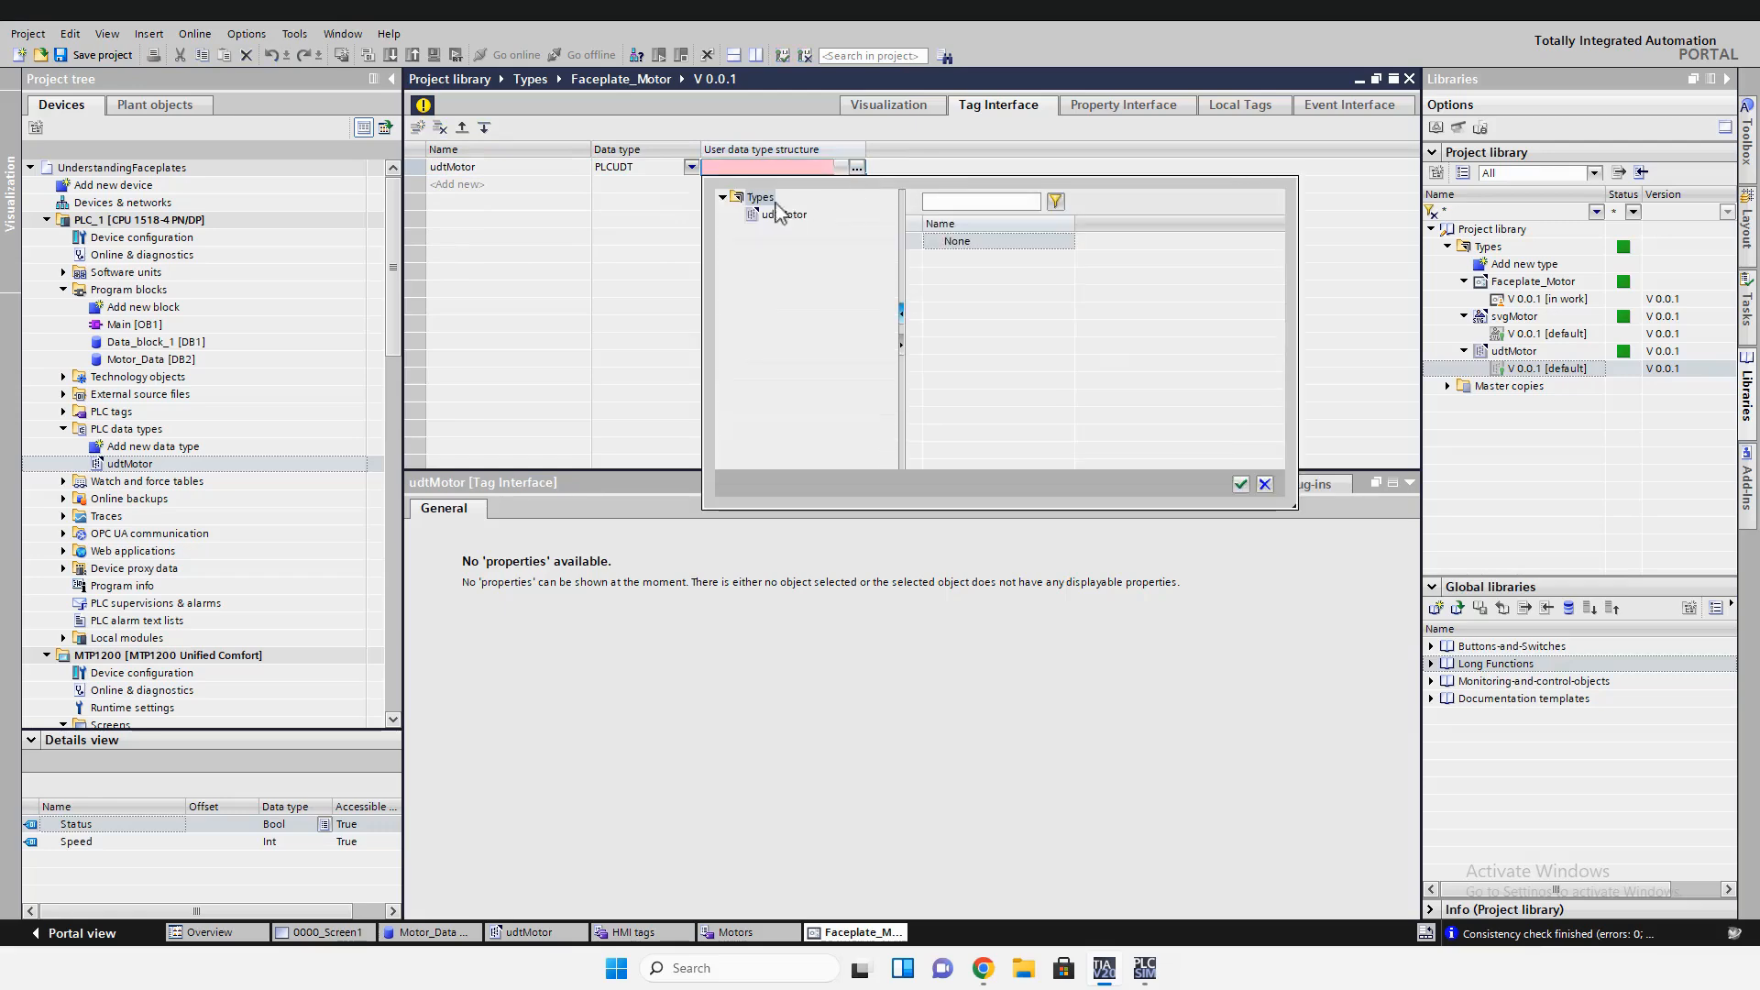
pyautogui.click(784, 215)
pyautogui.click(1240, 484)
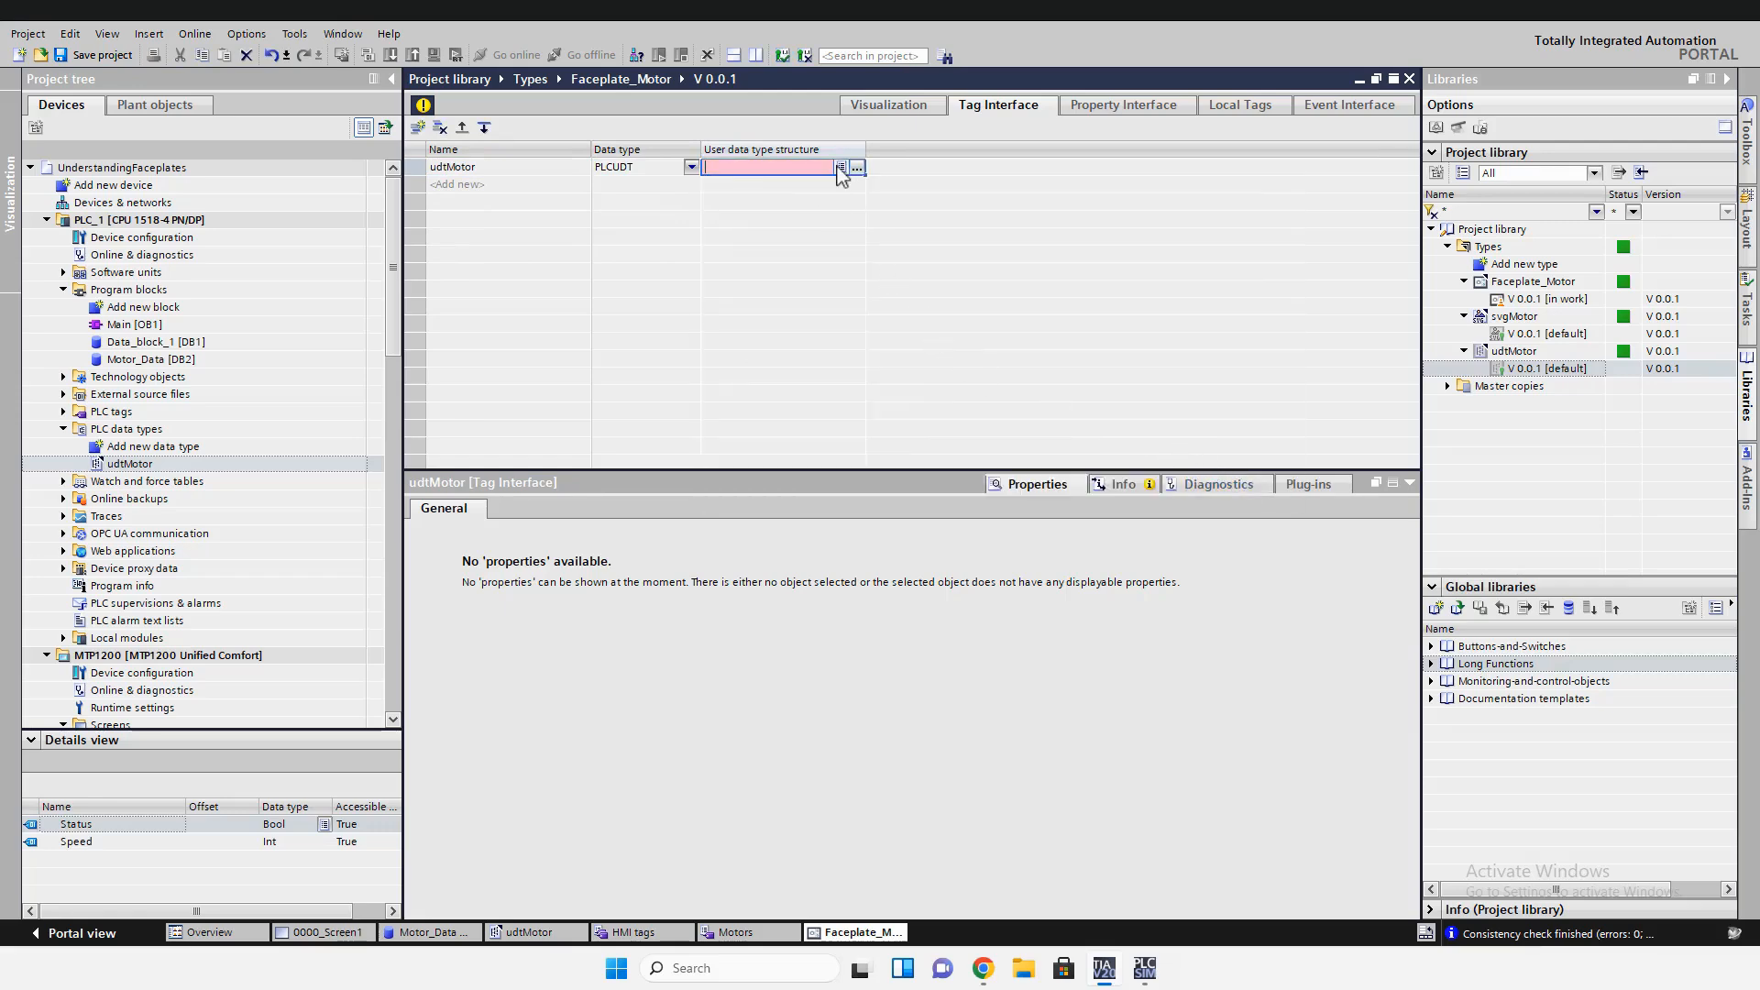
pyautogui.click(852, 166)
pyautogui.click(761, 186)
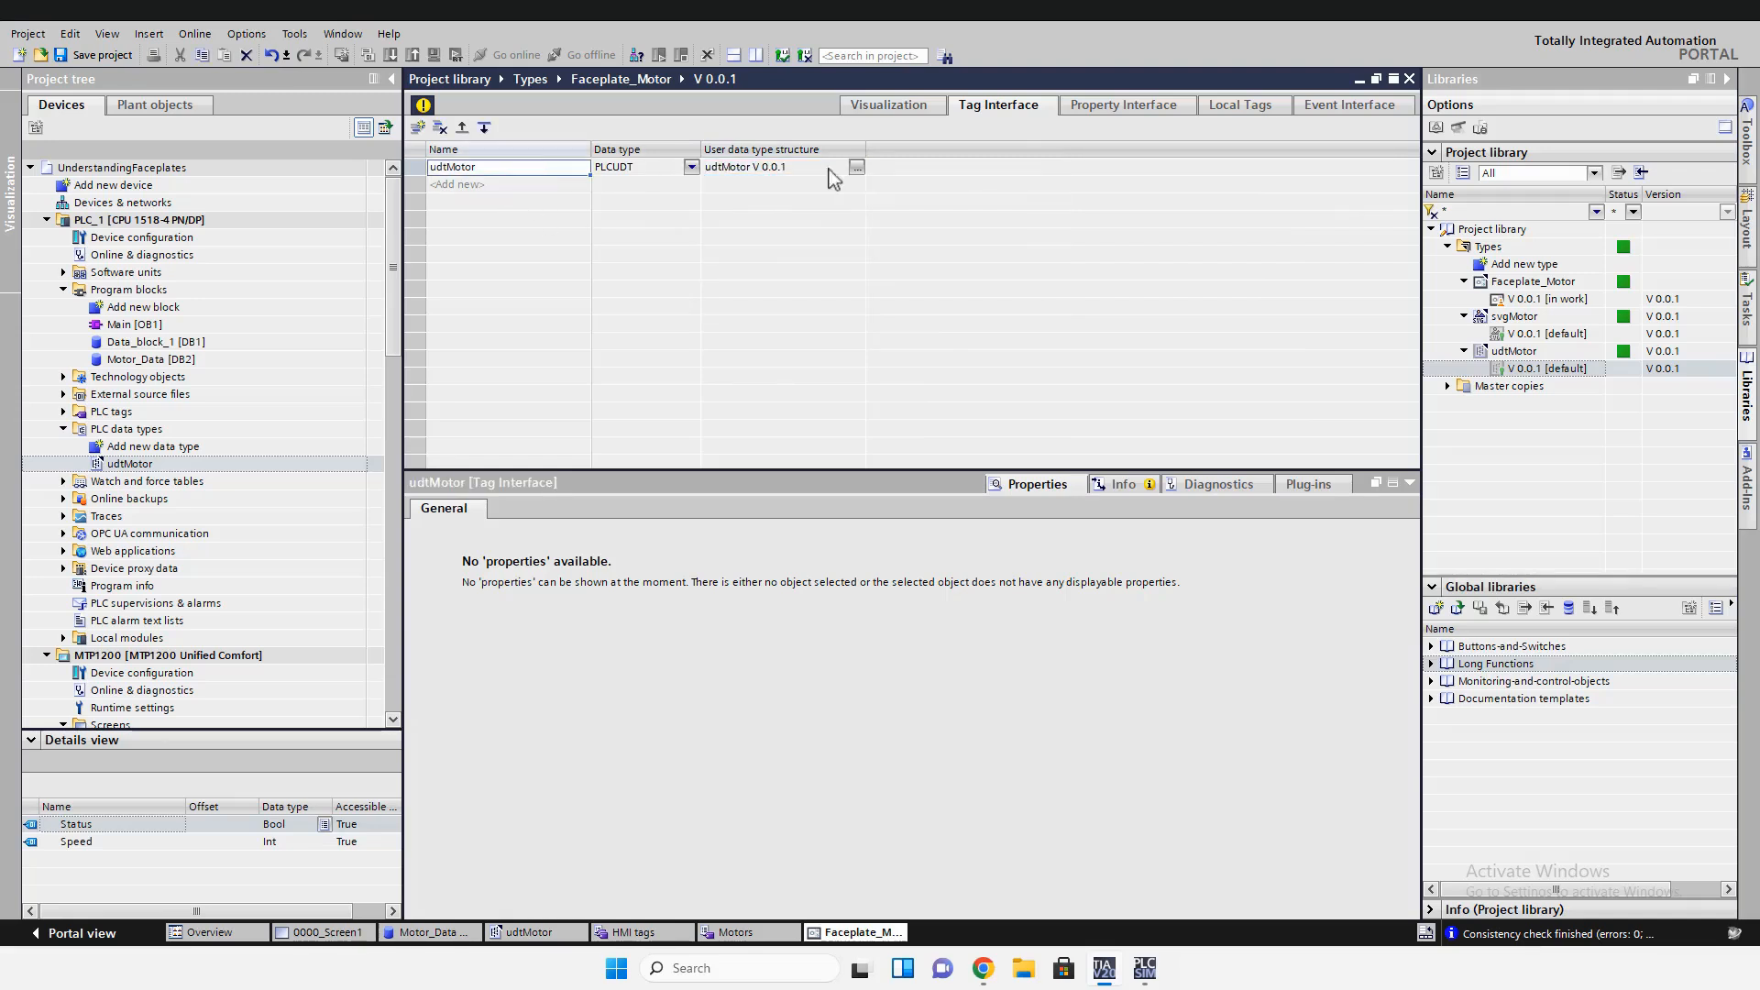
# Dynamize the speed IO field's process value with the Speed element of the udtMotor interface tag
pyautogui.click(889, 107)
pyautogui.click(624, 358)
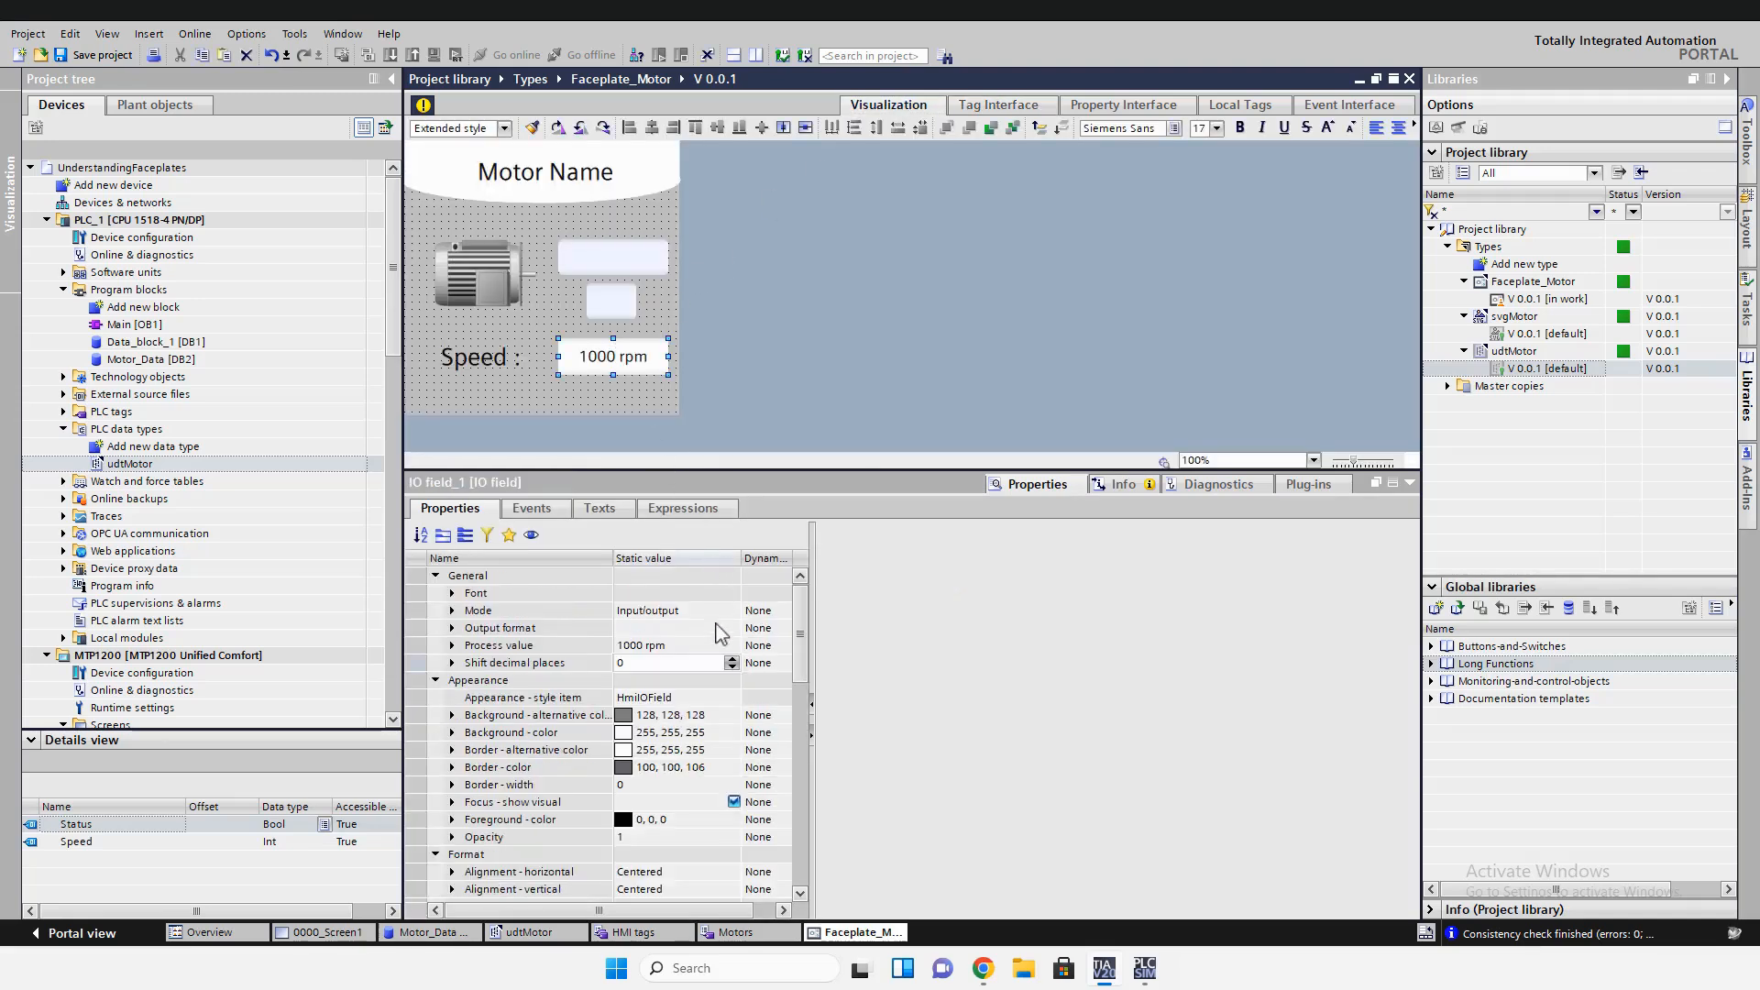
pyautogui.click(766, 648)
pyautogui.click(677, 695)
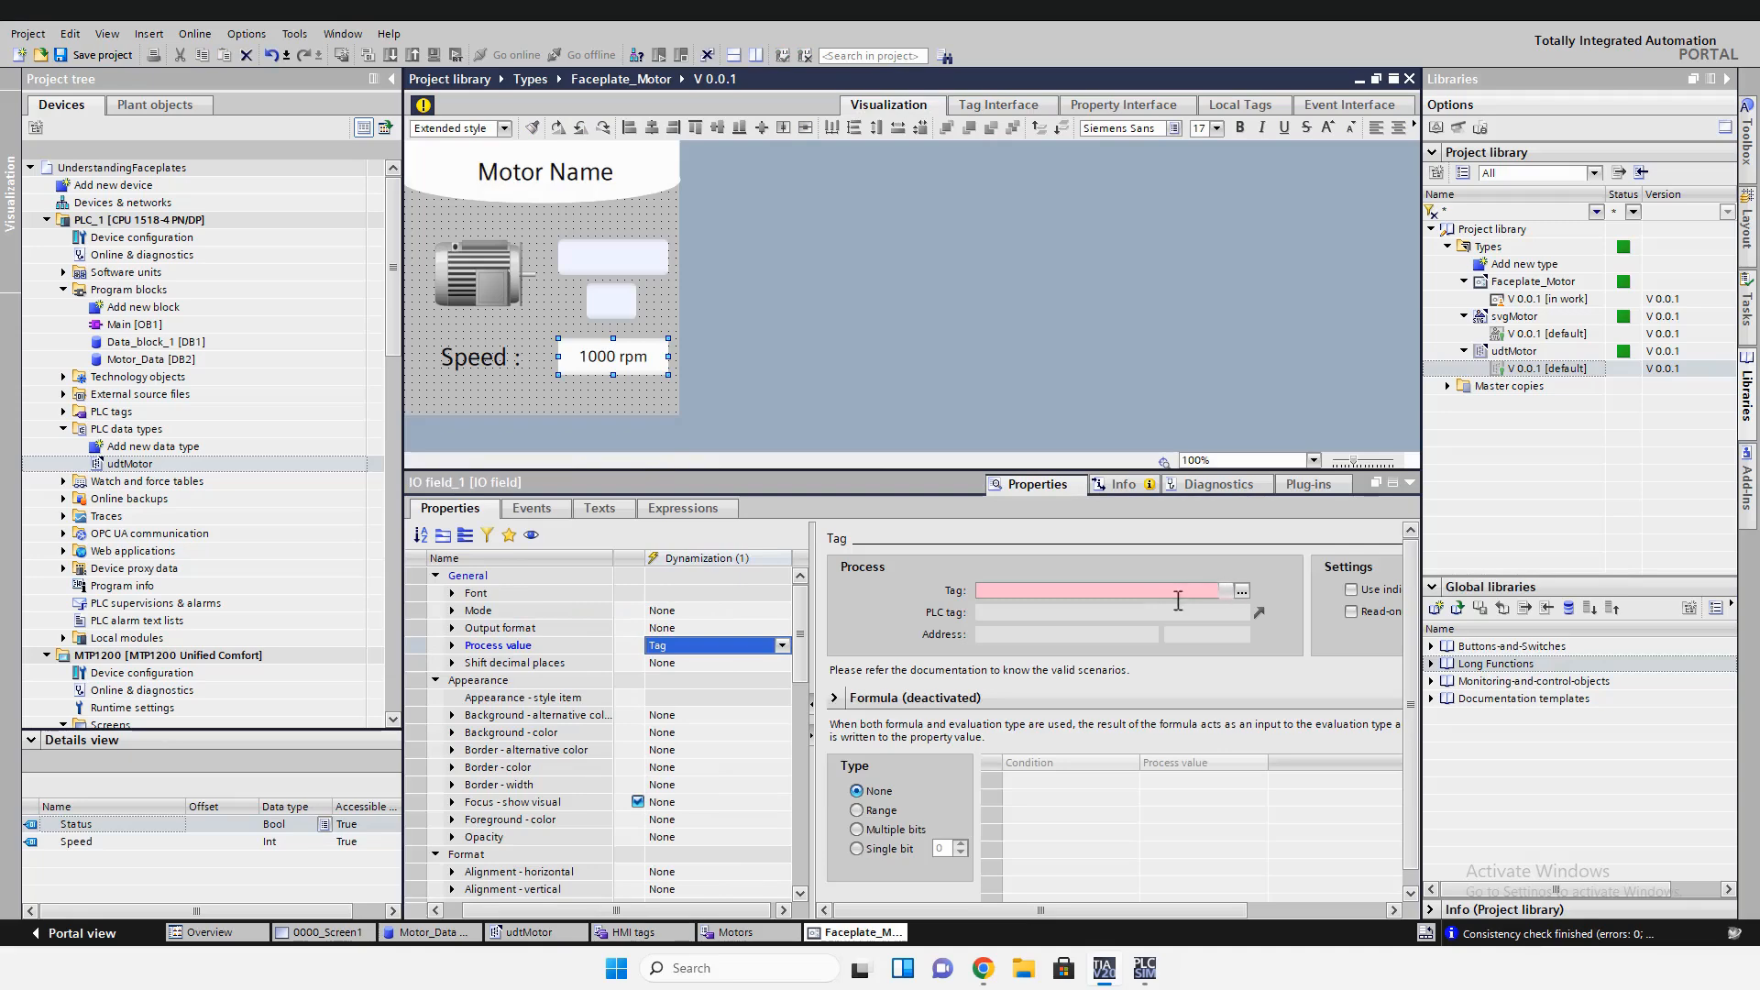
pyautogui.click(1226, 591)
pyautogui.scroll(-5, 1001, 621)
pyautogui.click(965, 645)
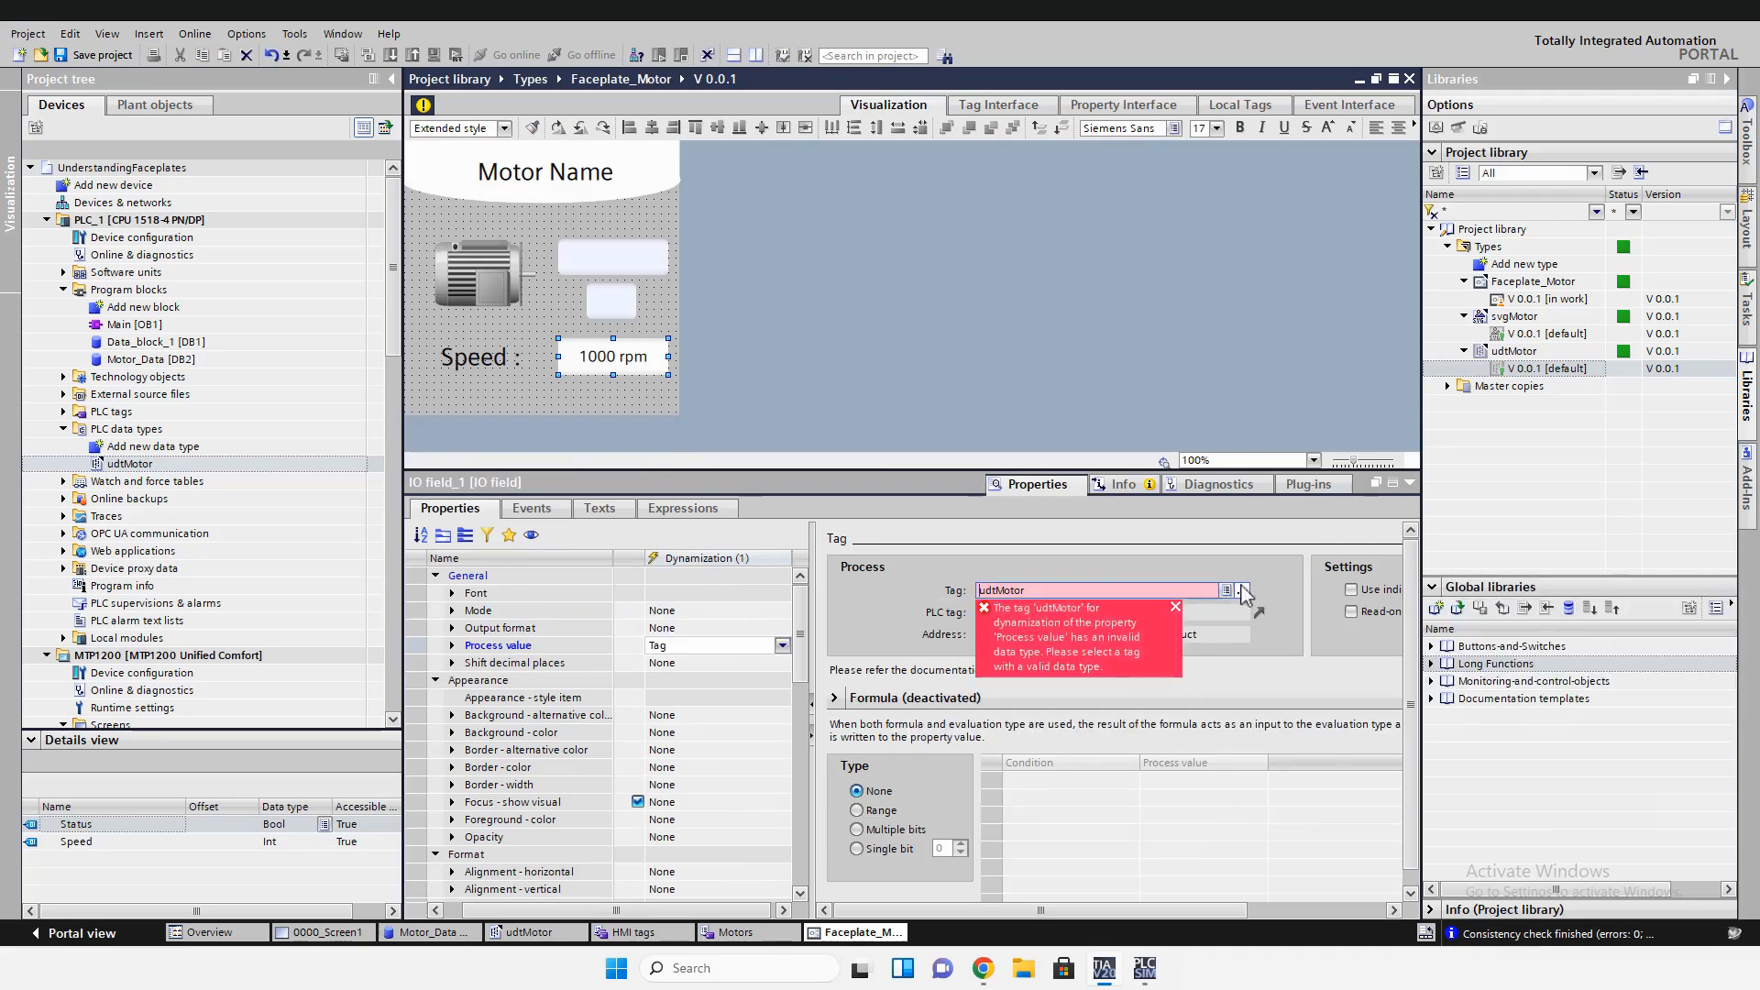
pyautogui.click(1242, 591)
pyautogui.click(1054, 638)
pyautogui.click(1274, 666)
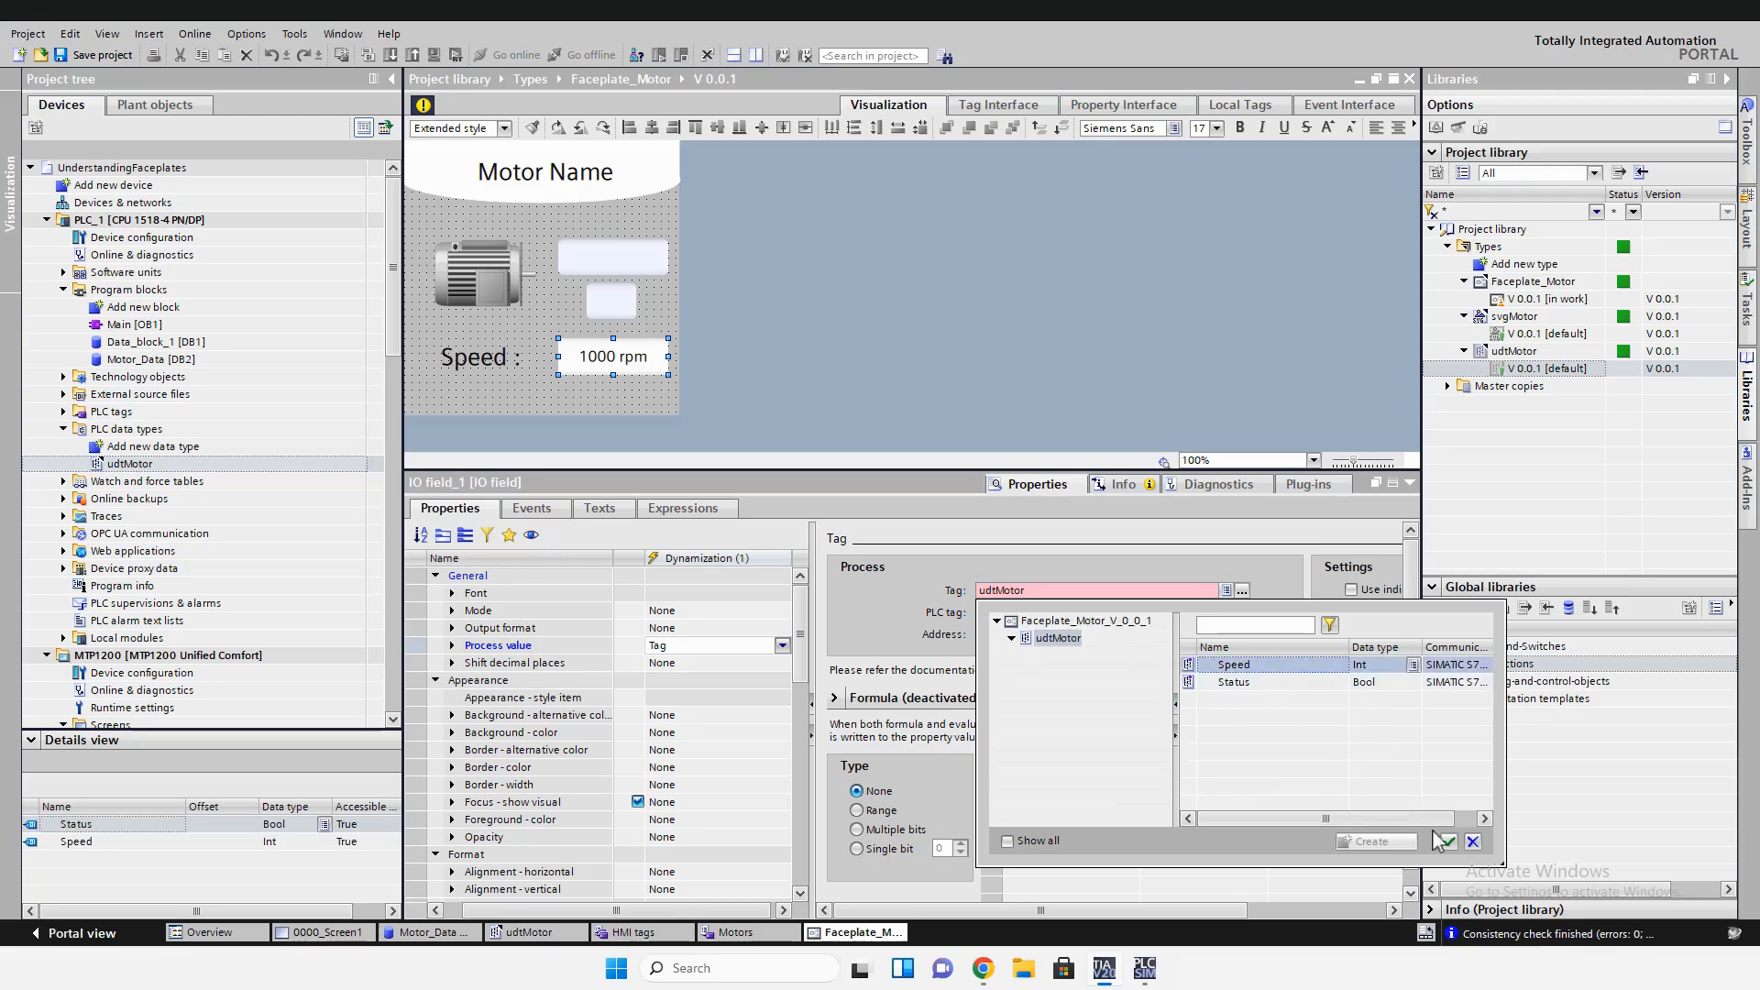
pyautogui.click(1443, 842)
# Add an interface property named MotorName with the data type Multilingual text to the faceplate
pyautogui.click(623, 309)
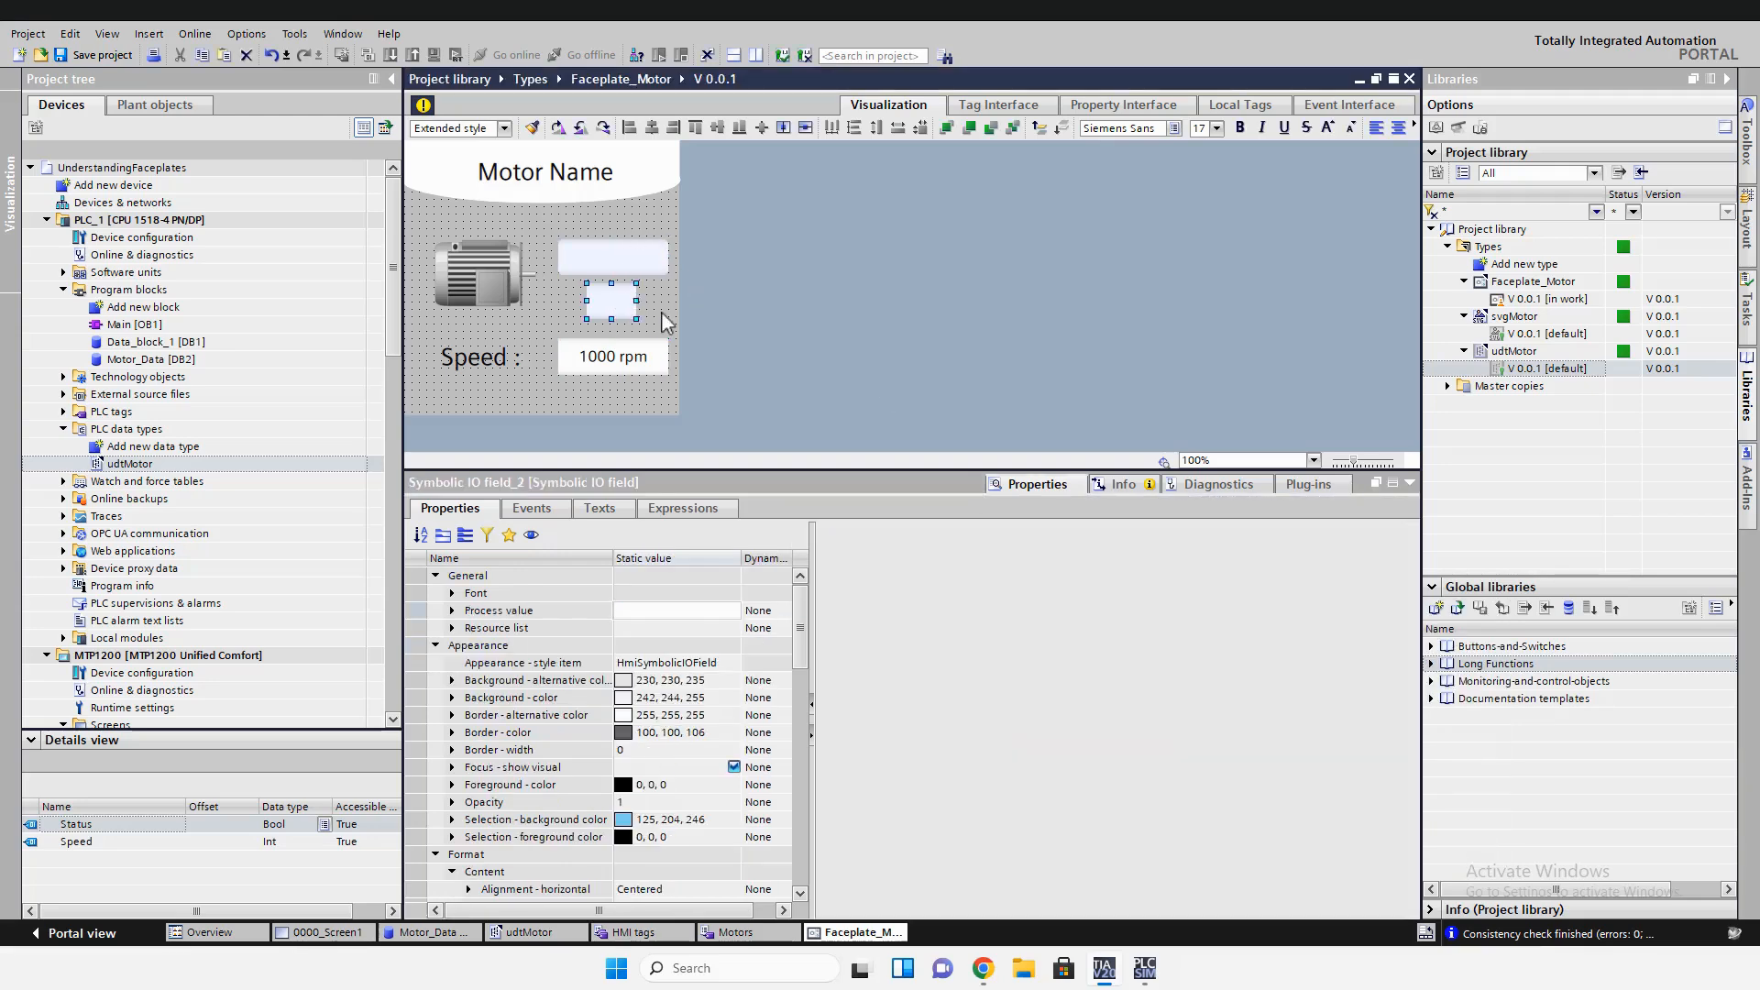
pyautogui.click(545, 171)
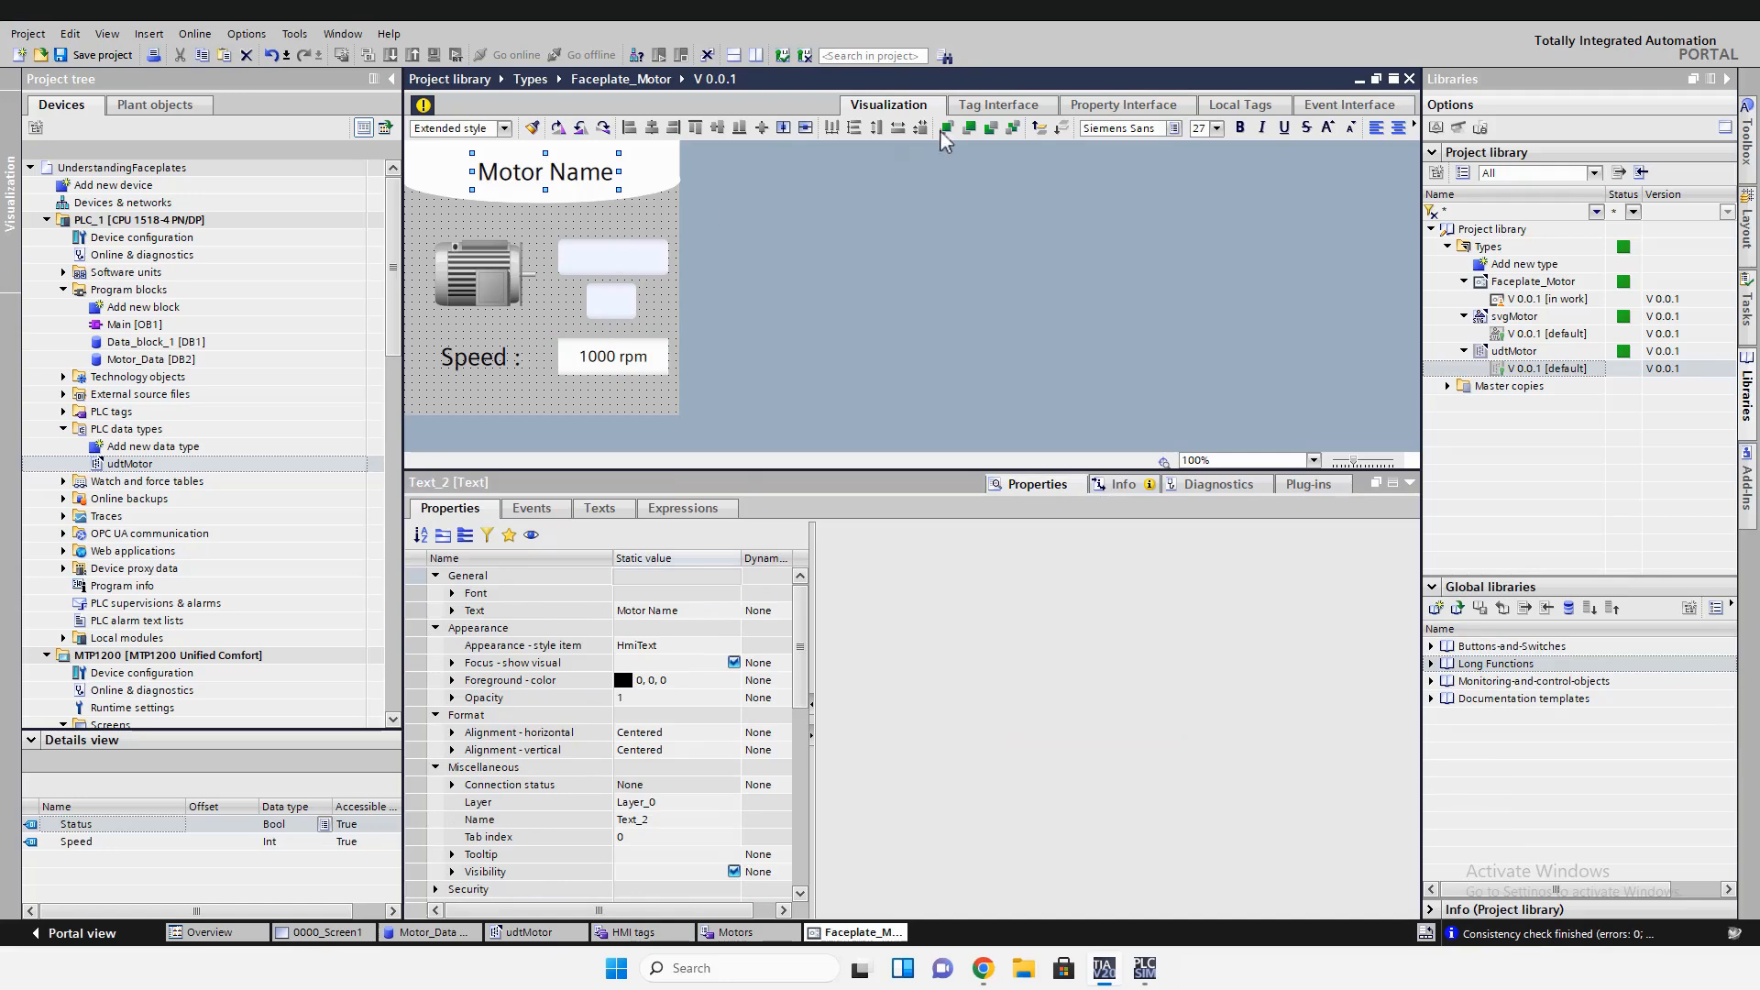
pyautogui.click(995, 105)
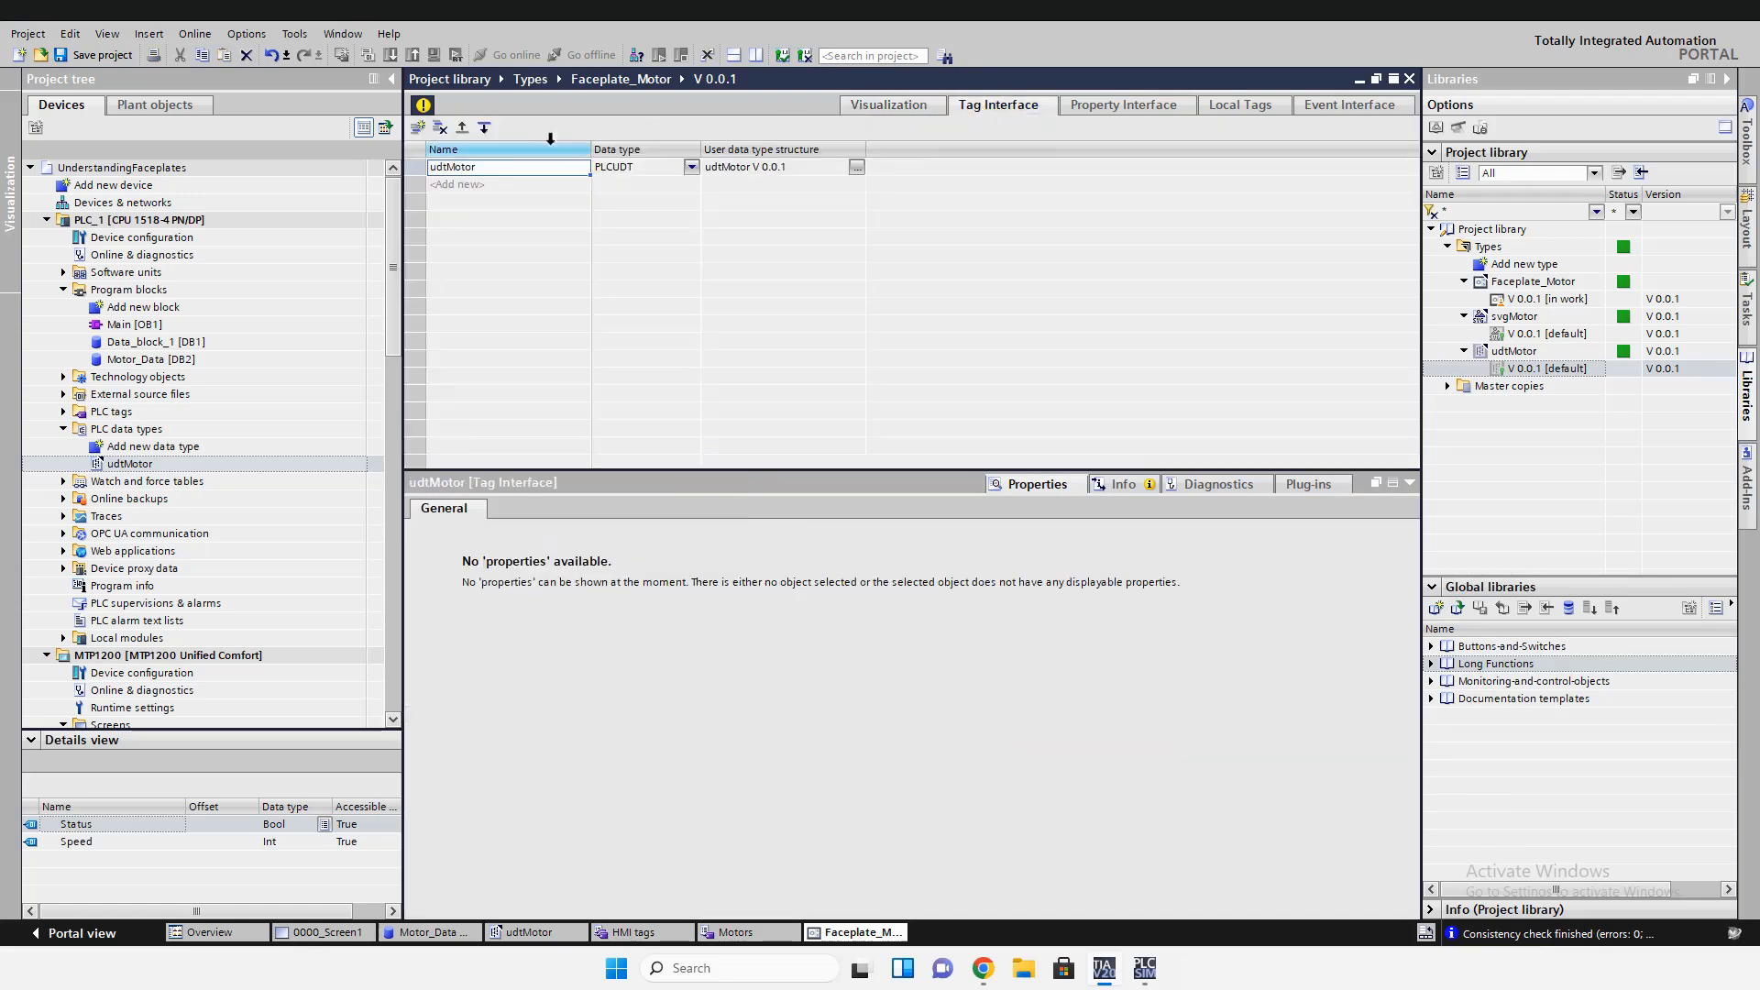
pyautogui.click(1117, 108)
pyautogui.click(561, 168)
pyautogui.write('M')
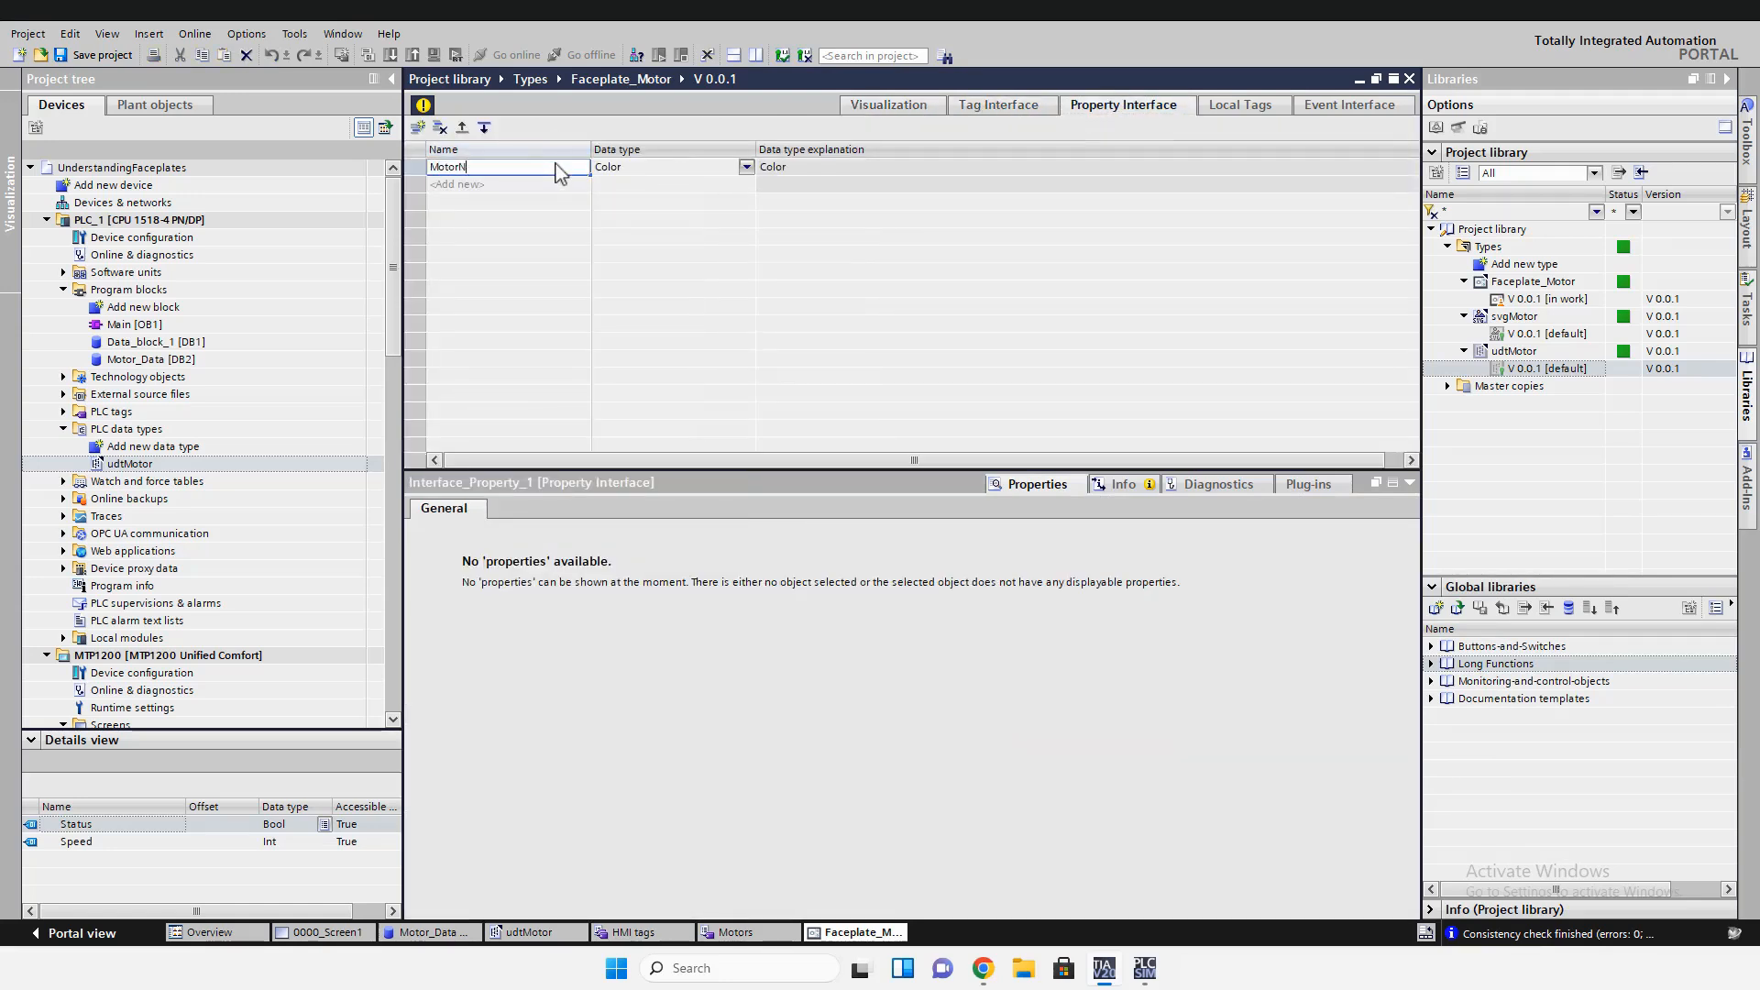
pyautogui.write('otor Name')
pyautogui.click(746, 166)
pyautogui.click(660, 232)
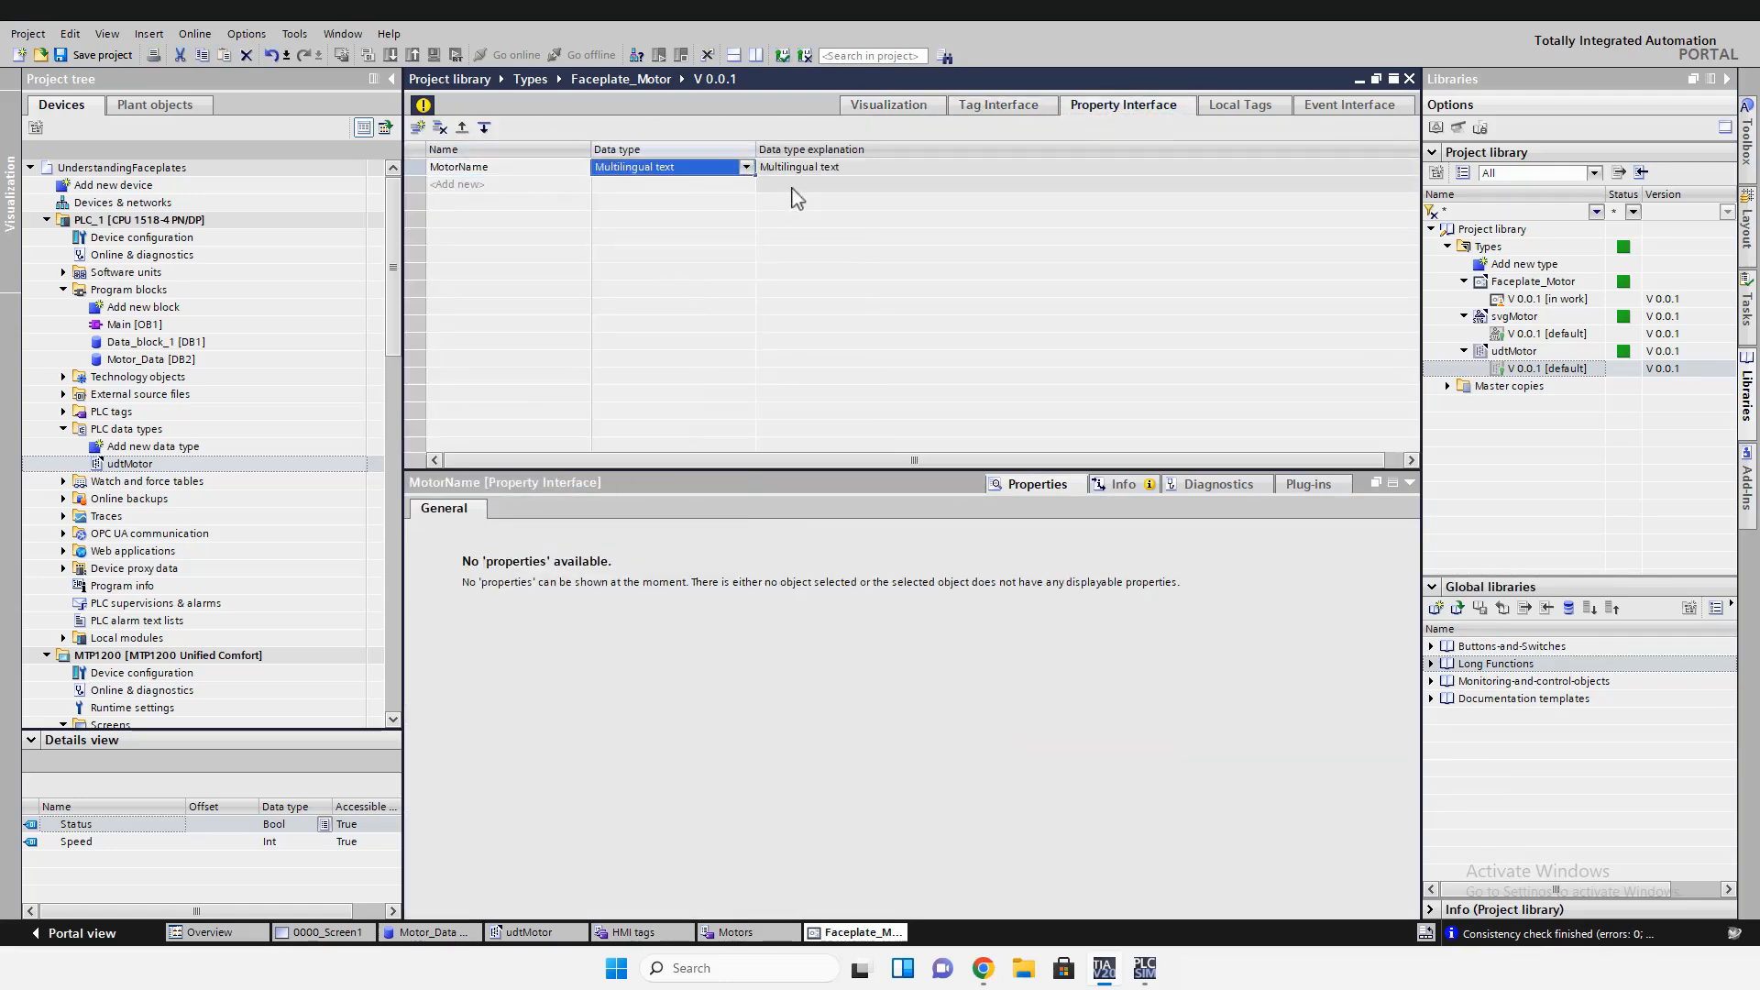
# Dynamize the text of the Motor Name label through the property interface
pyautogui.click(888, 105)
pyautogui.click(770, 609)
pyautogui.click(697, 642)
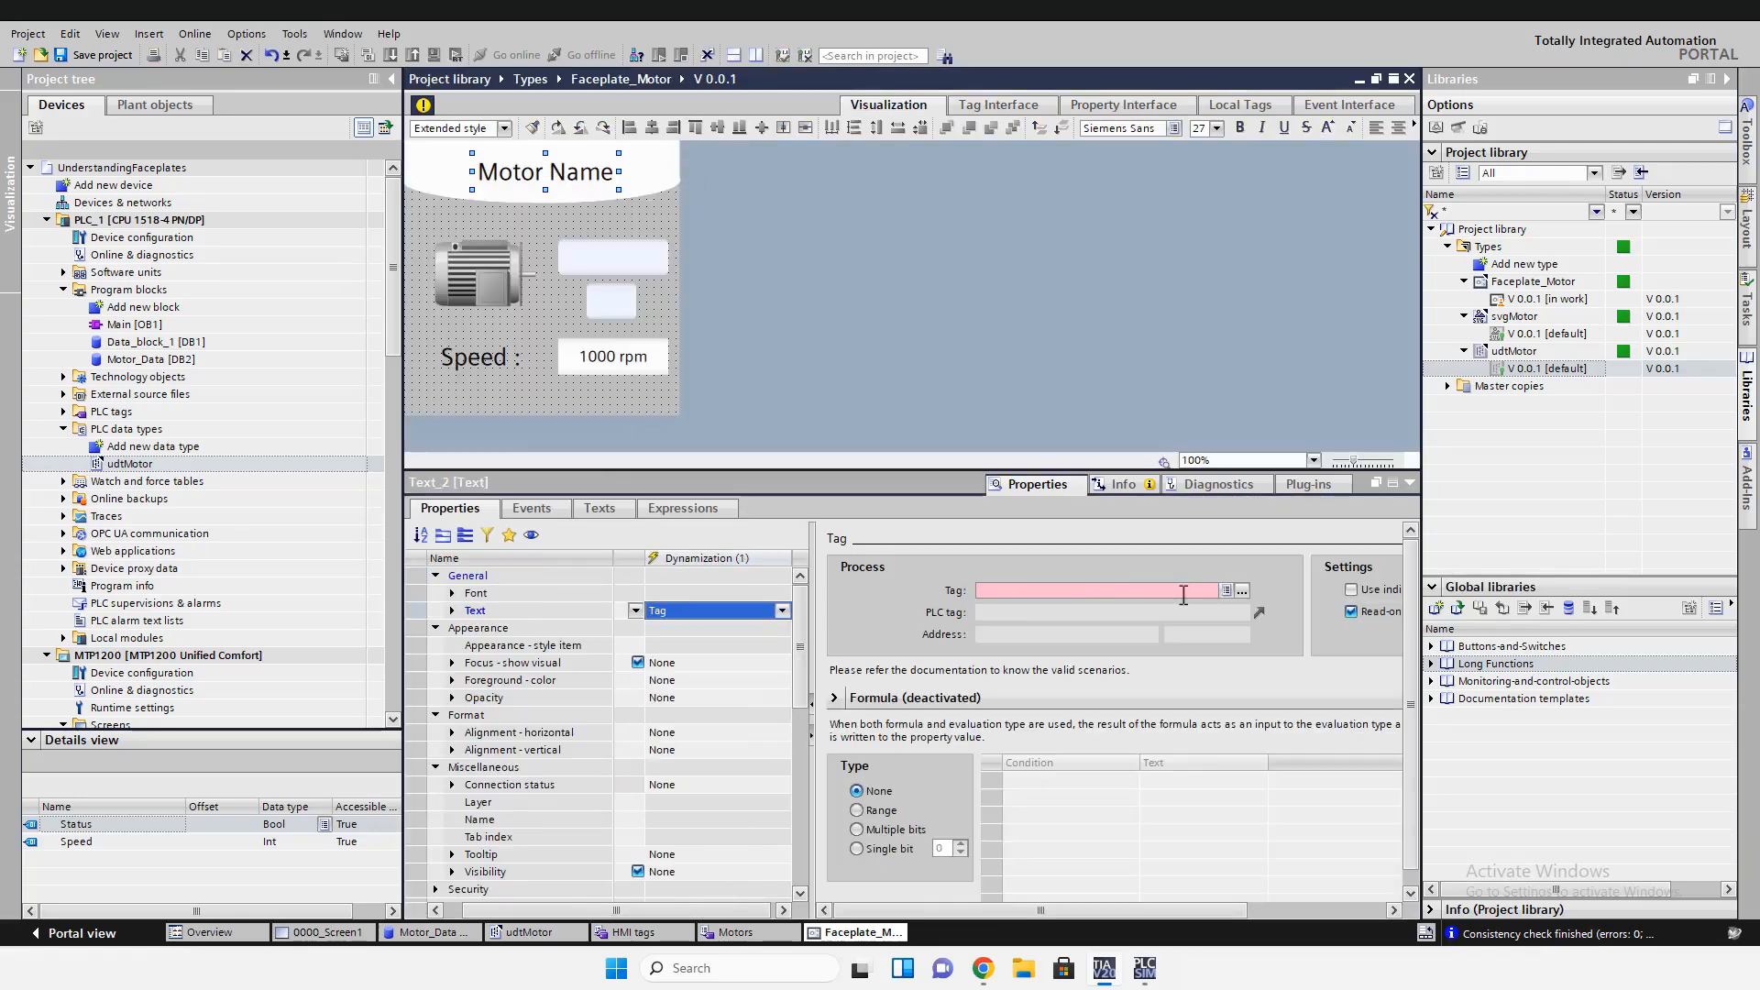
pyautogui.click(1242, 591)
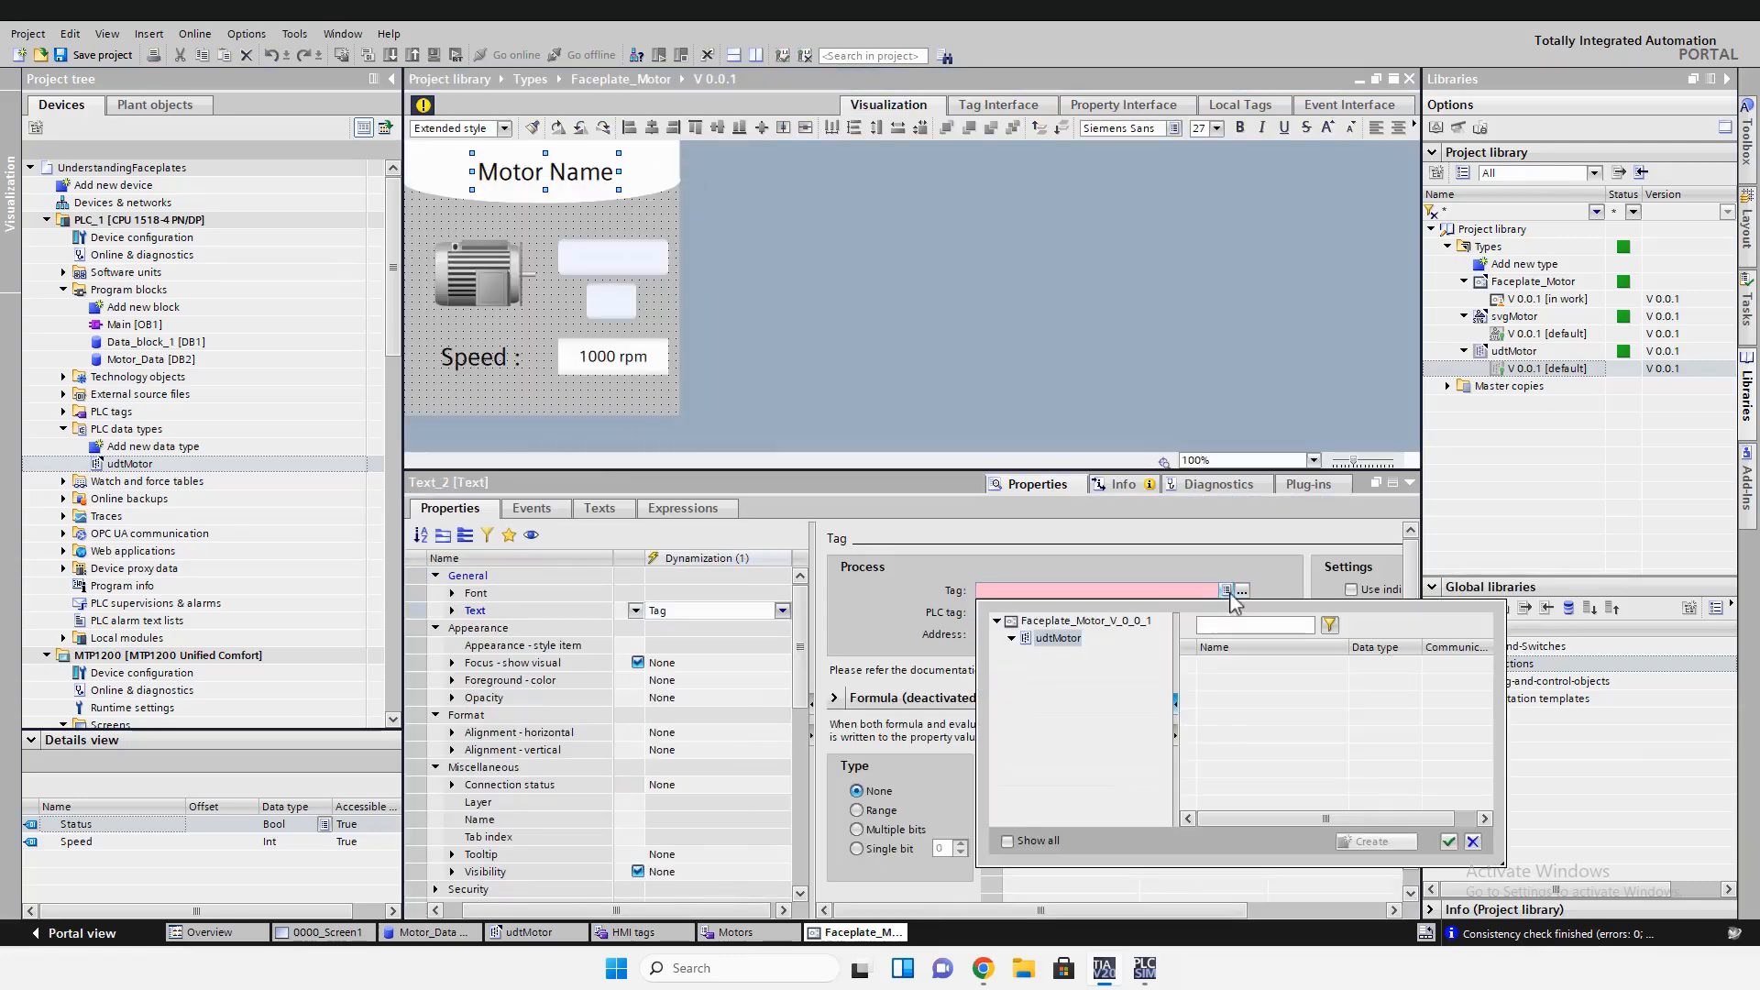
pyautogui.click(782, 610)
pyautogui.click(782, 611)
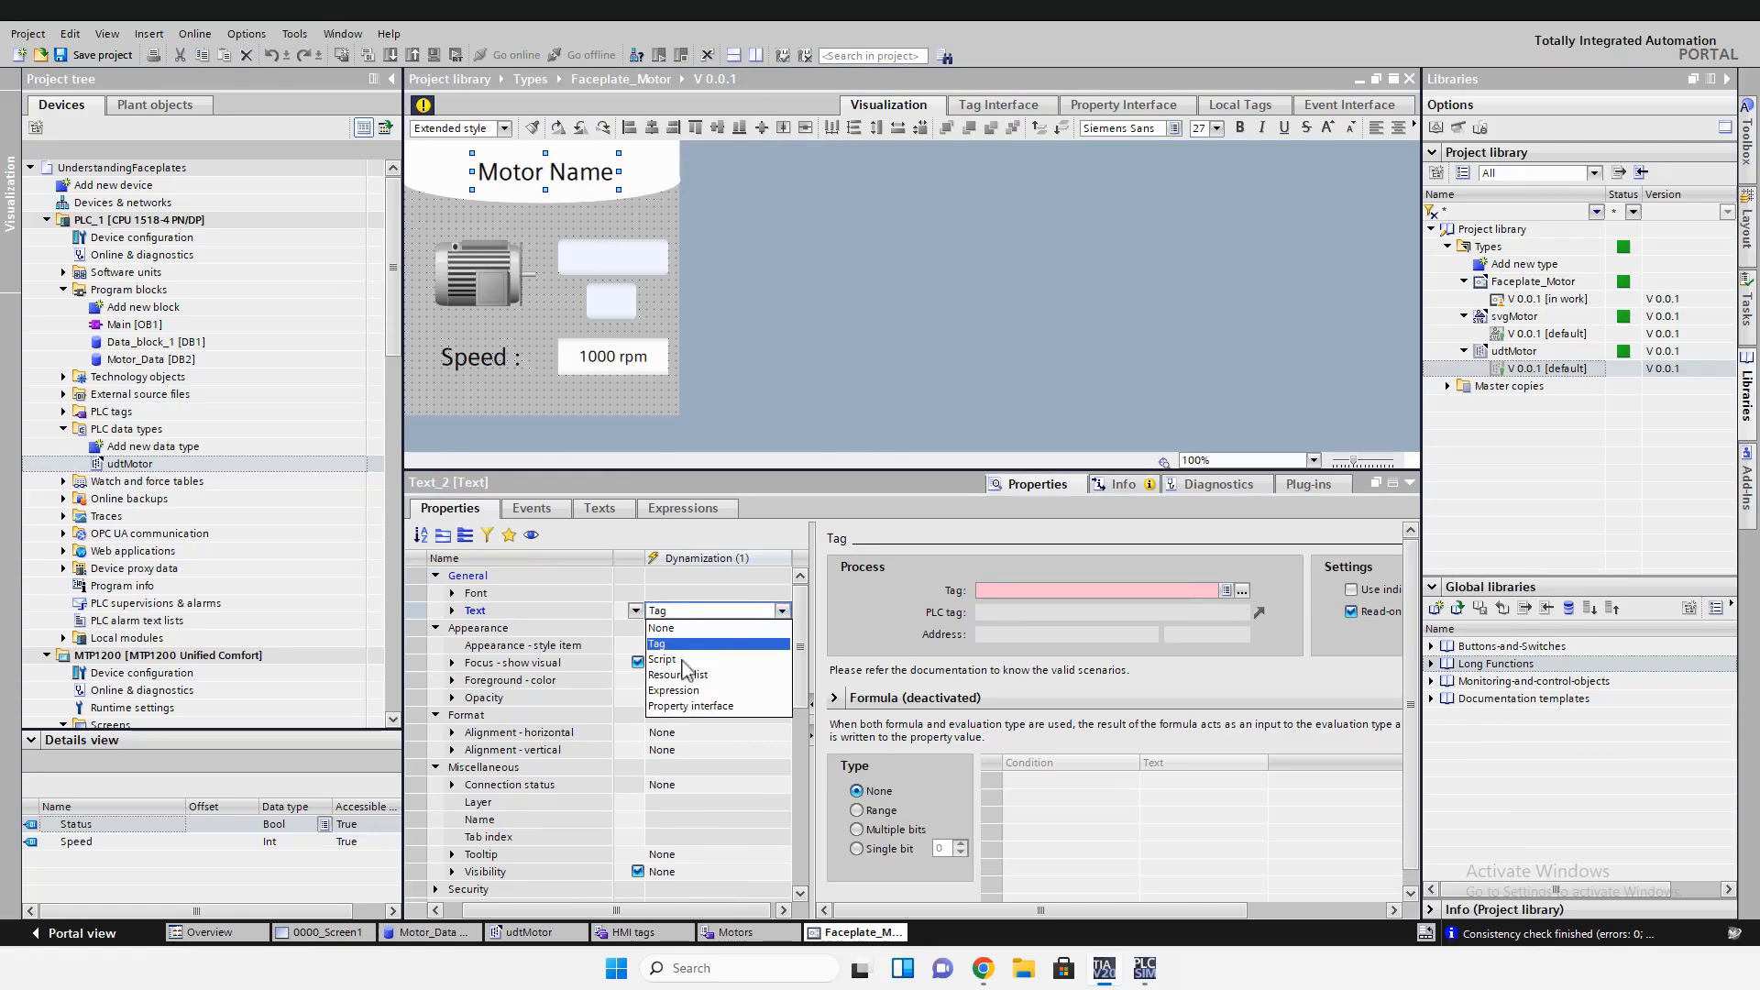
pyautogui.click(759, 706)
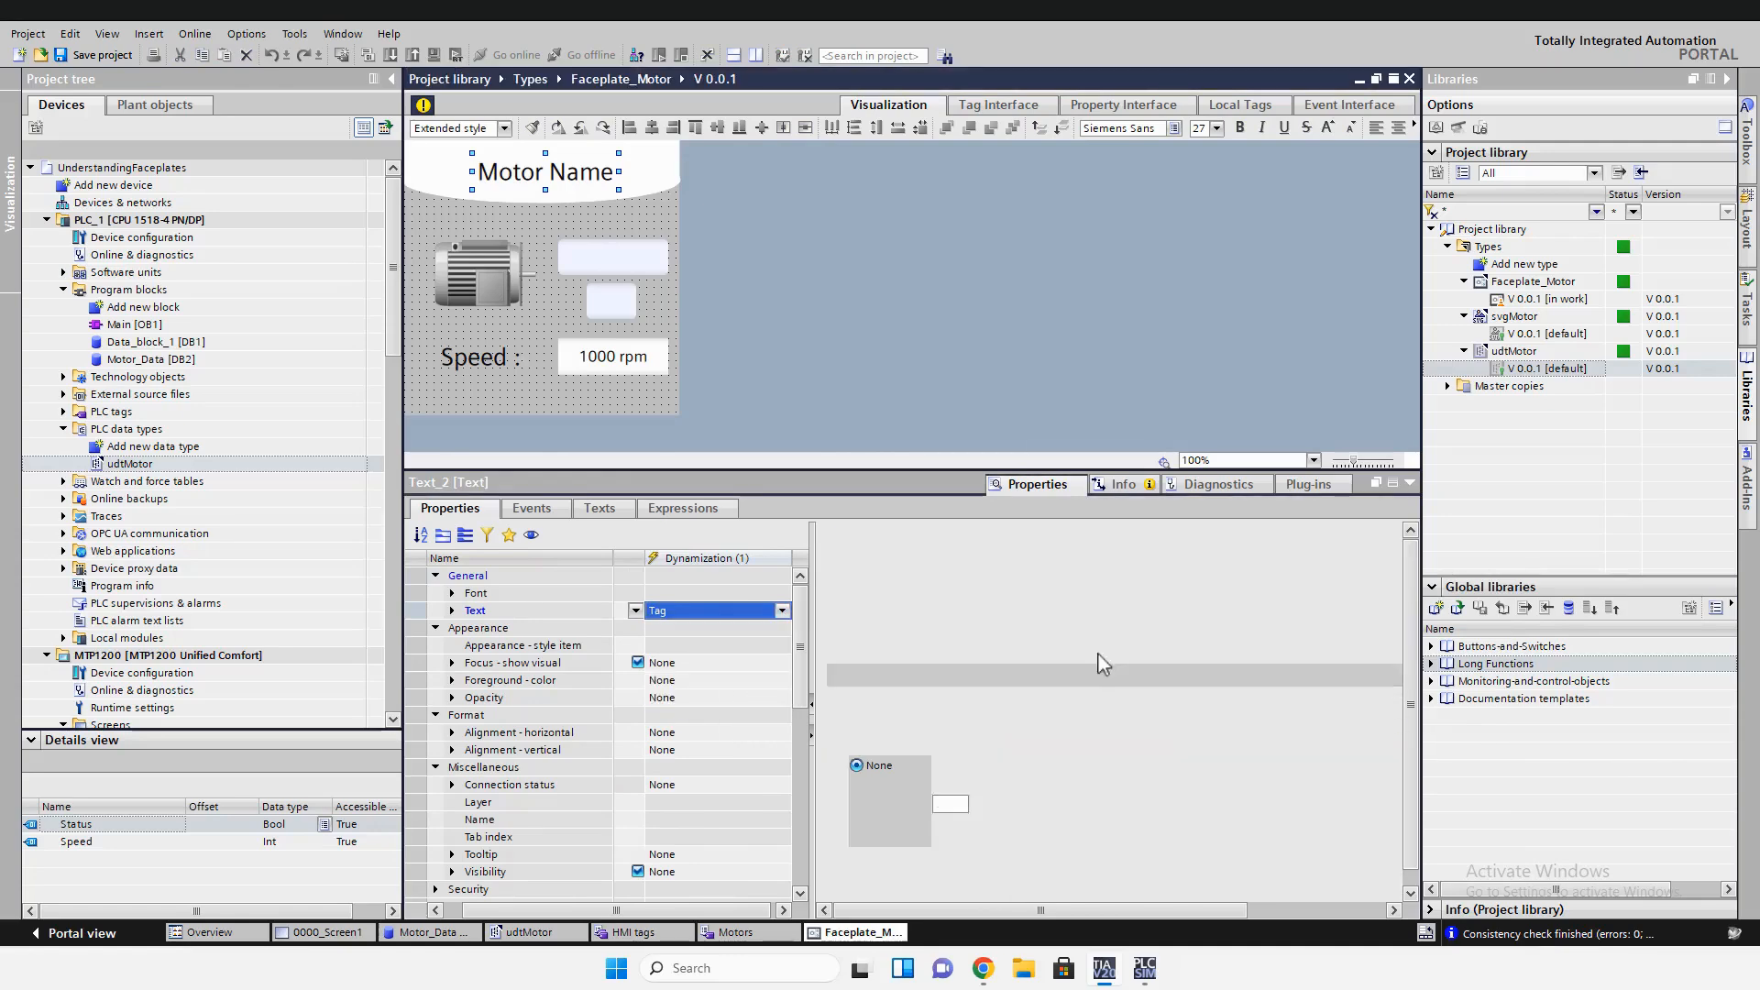
pyautogui.click(1125, 358)
# Create a new text list type named motorStatus in the project library
pyautogui.click(600, 258)
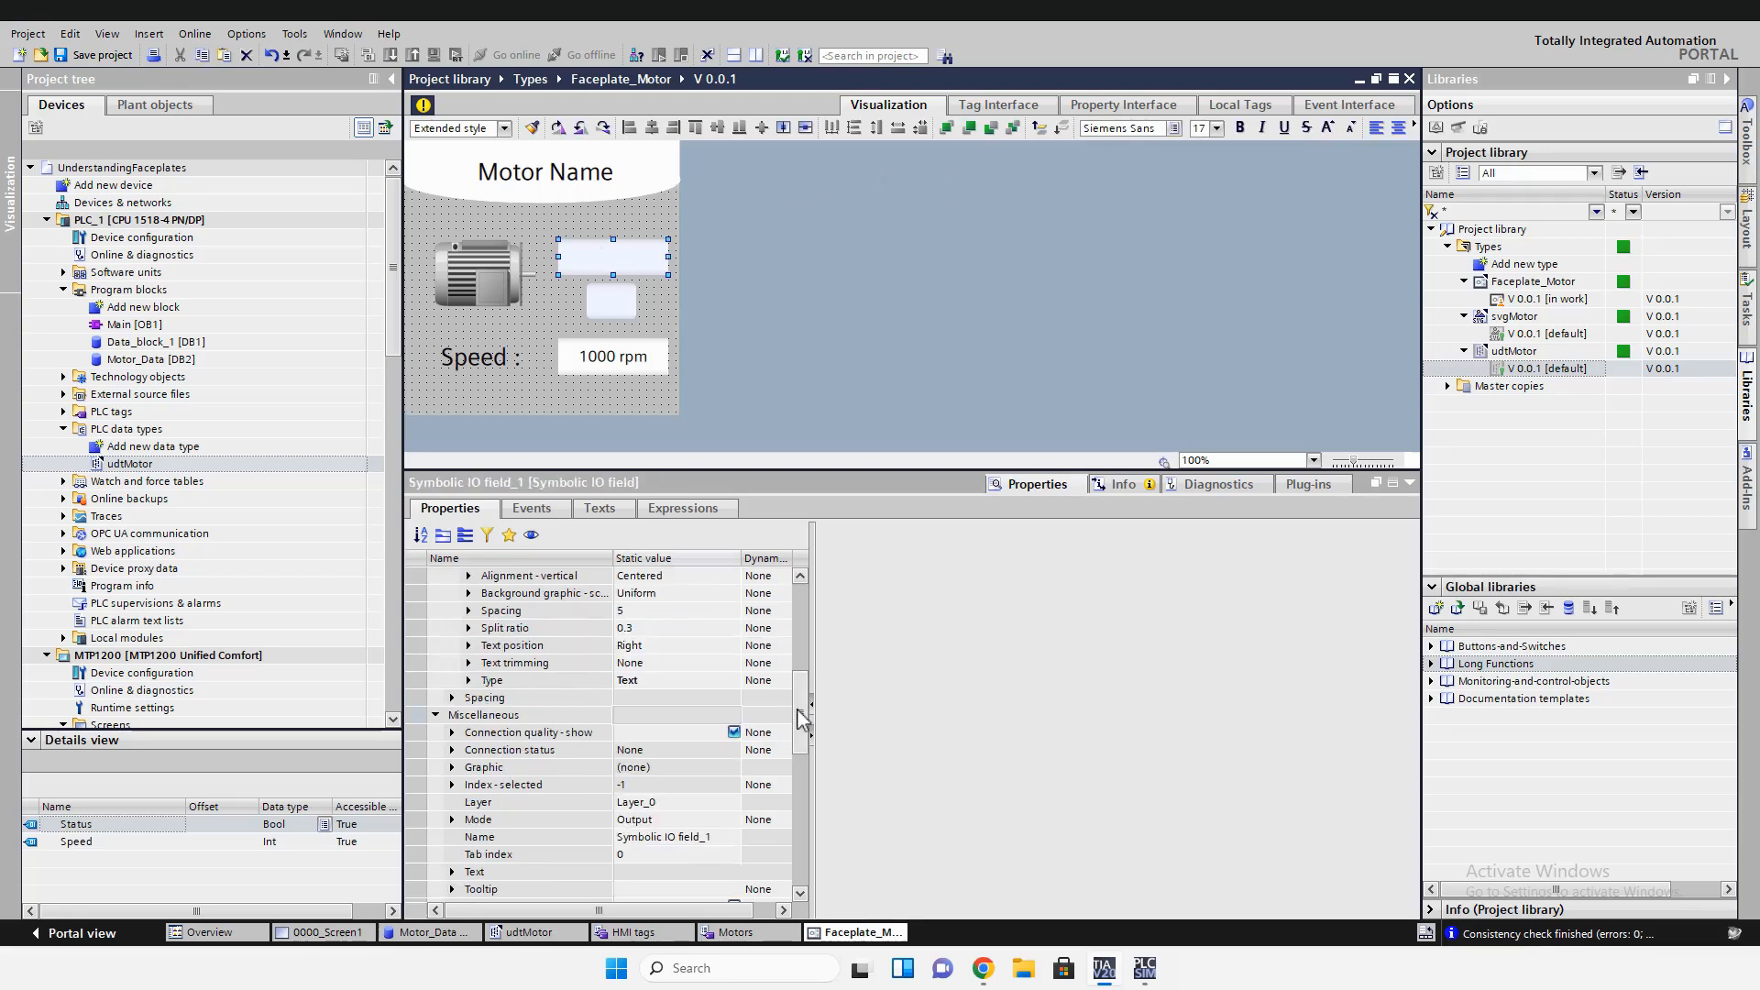
pyautogui.scroll(5, 803, 719)
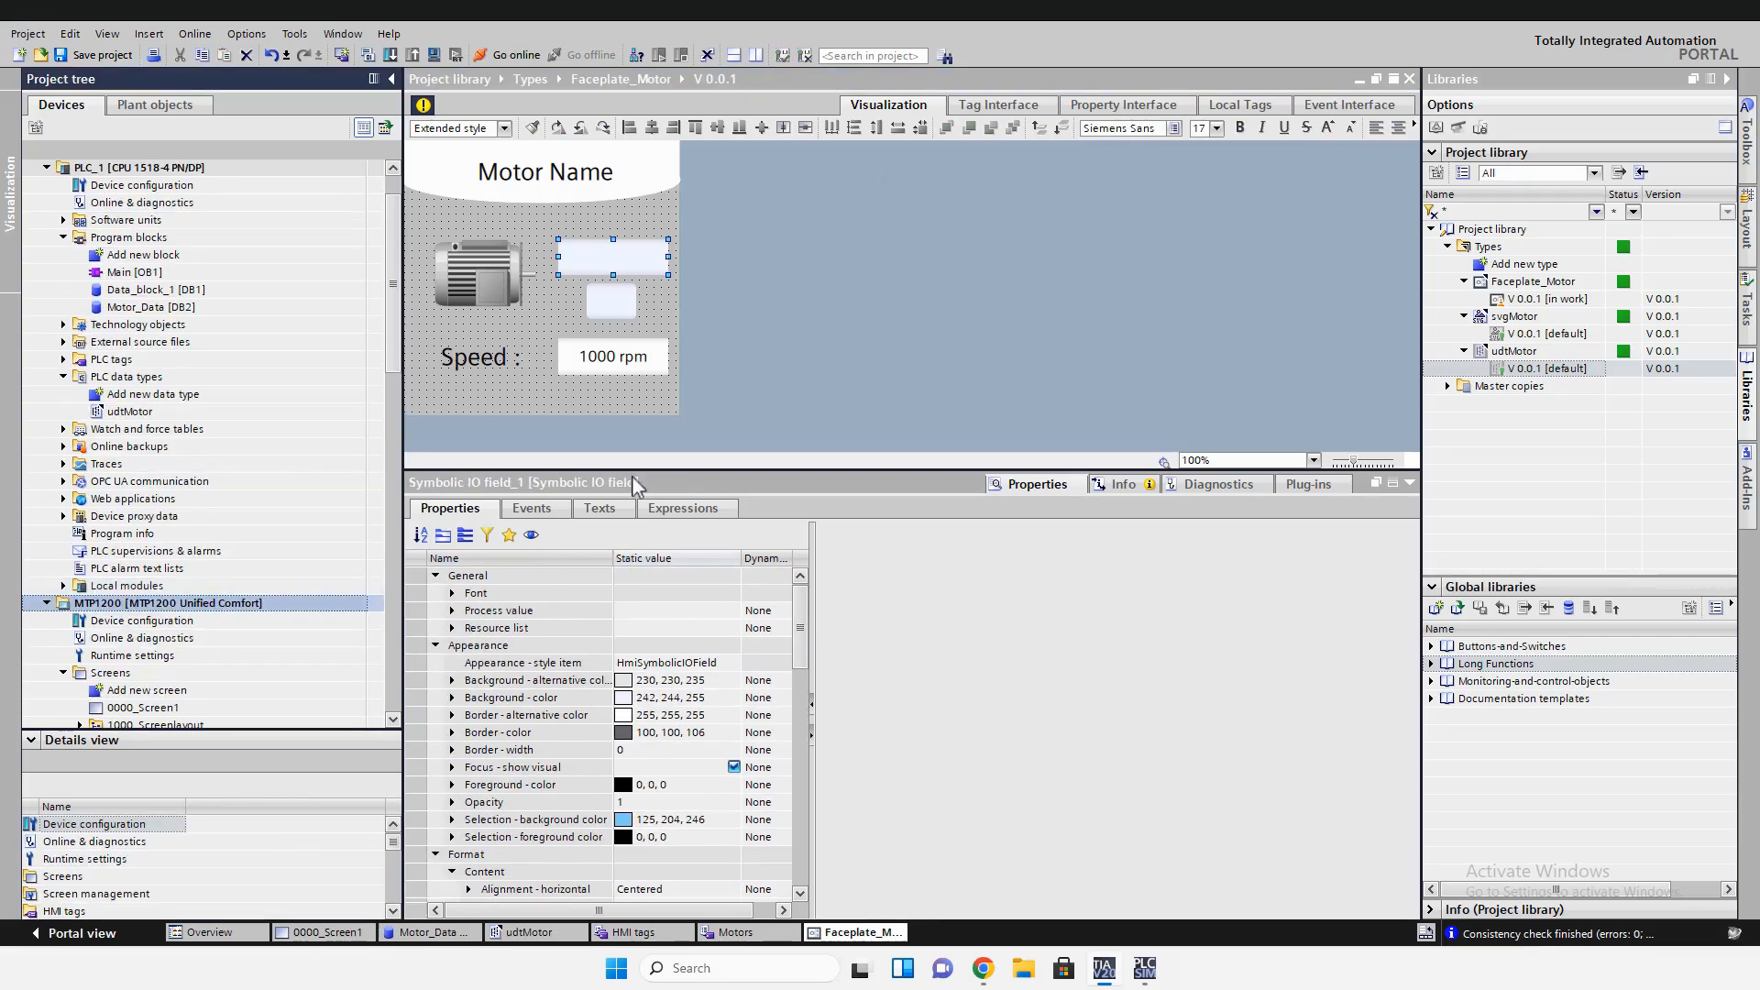
pyautogui.doubleClick(1525, 264)
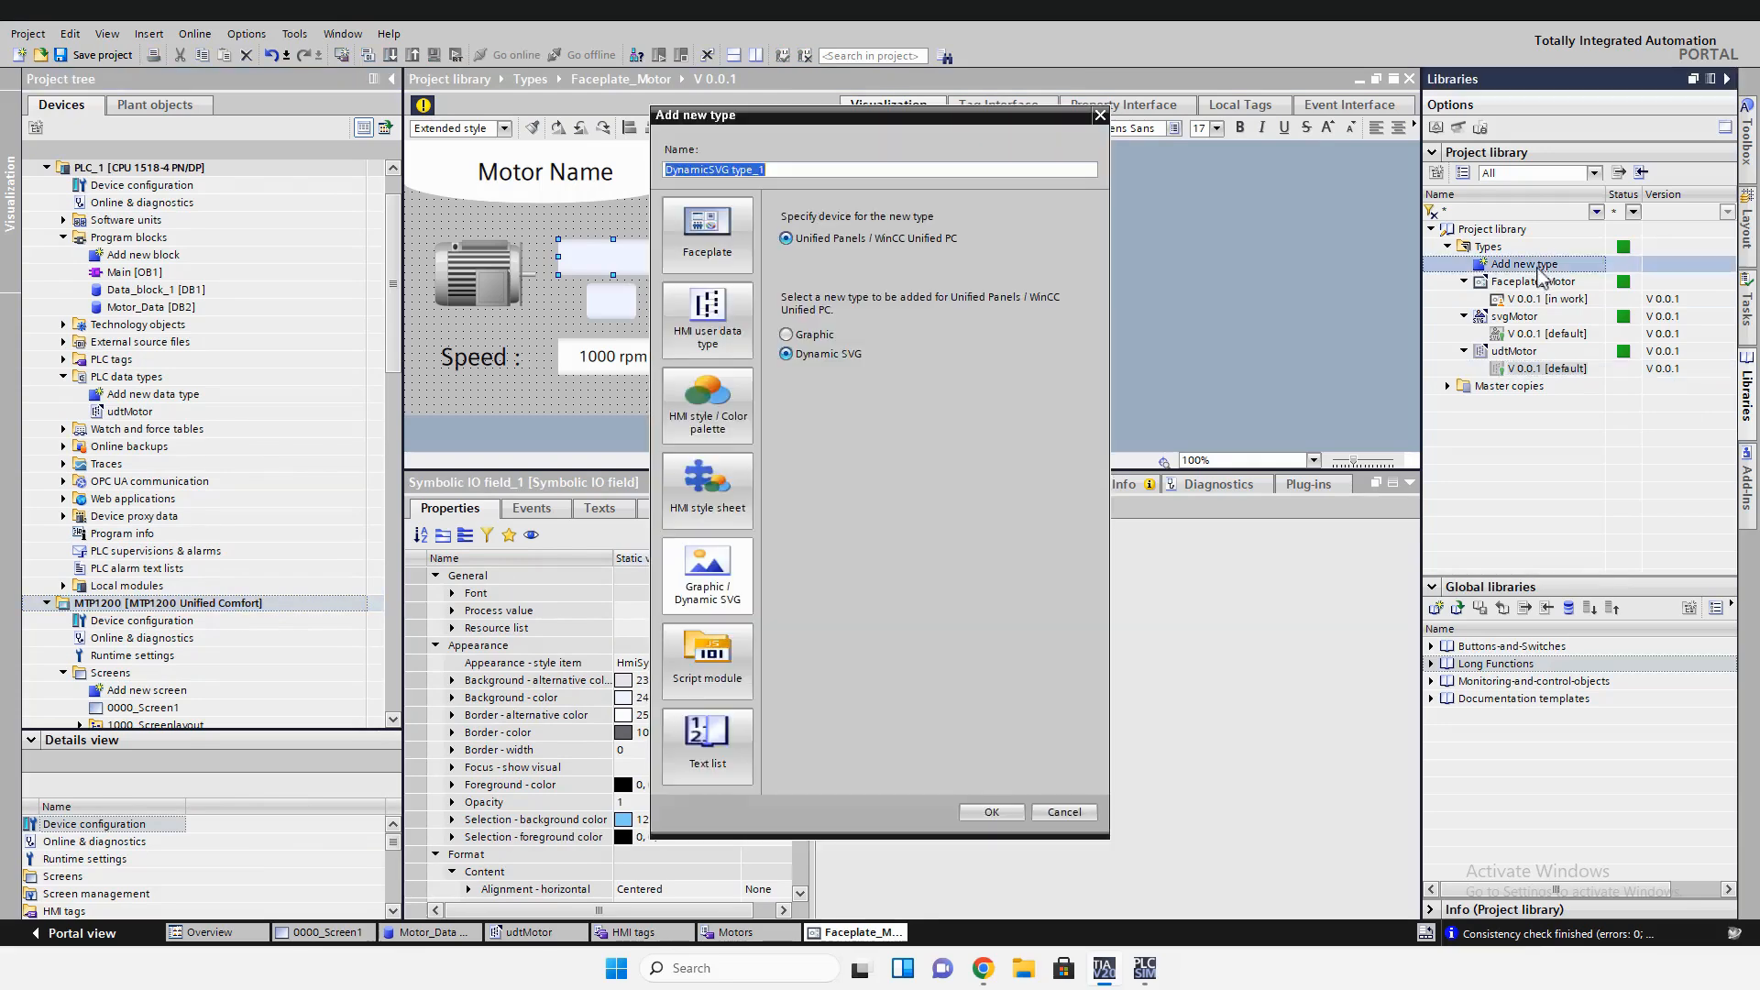
pyautogui.click(707, 734)
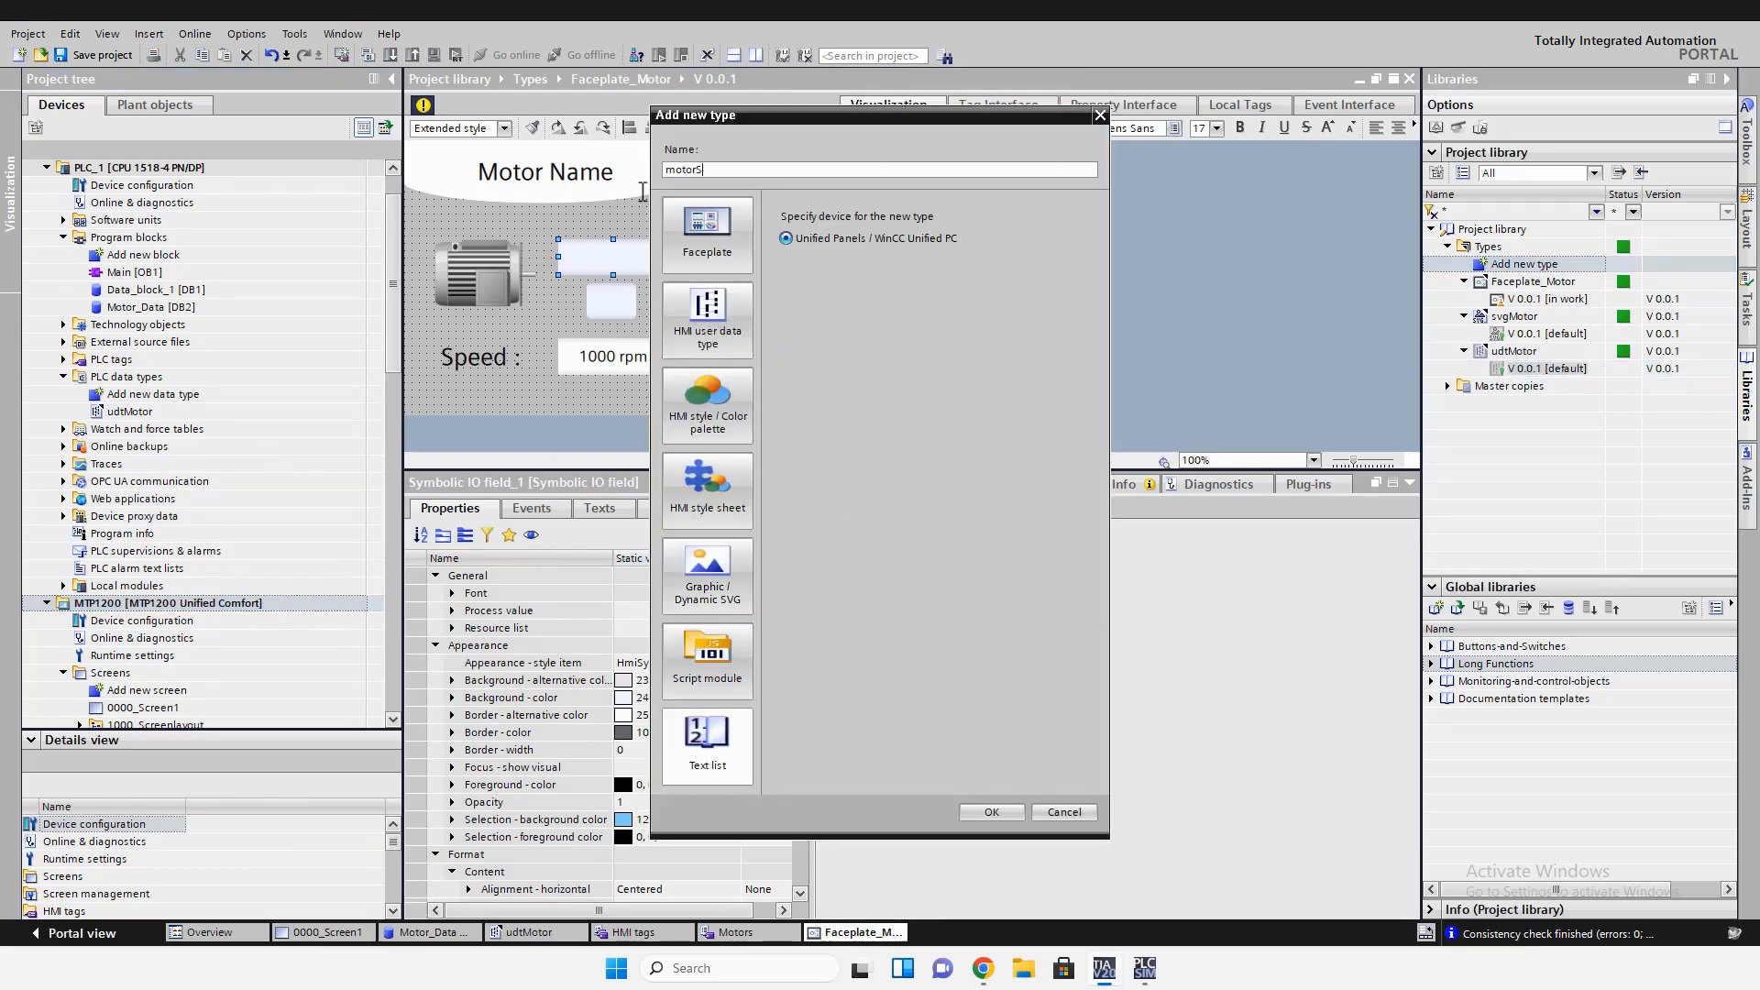
pyautogui.click(992, 813)
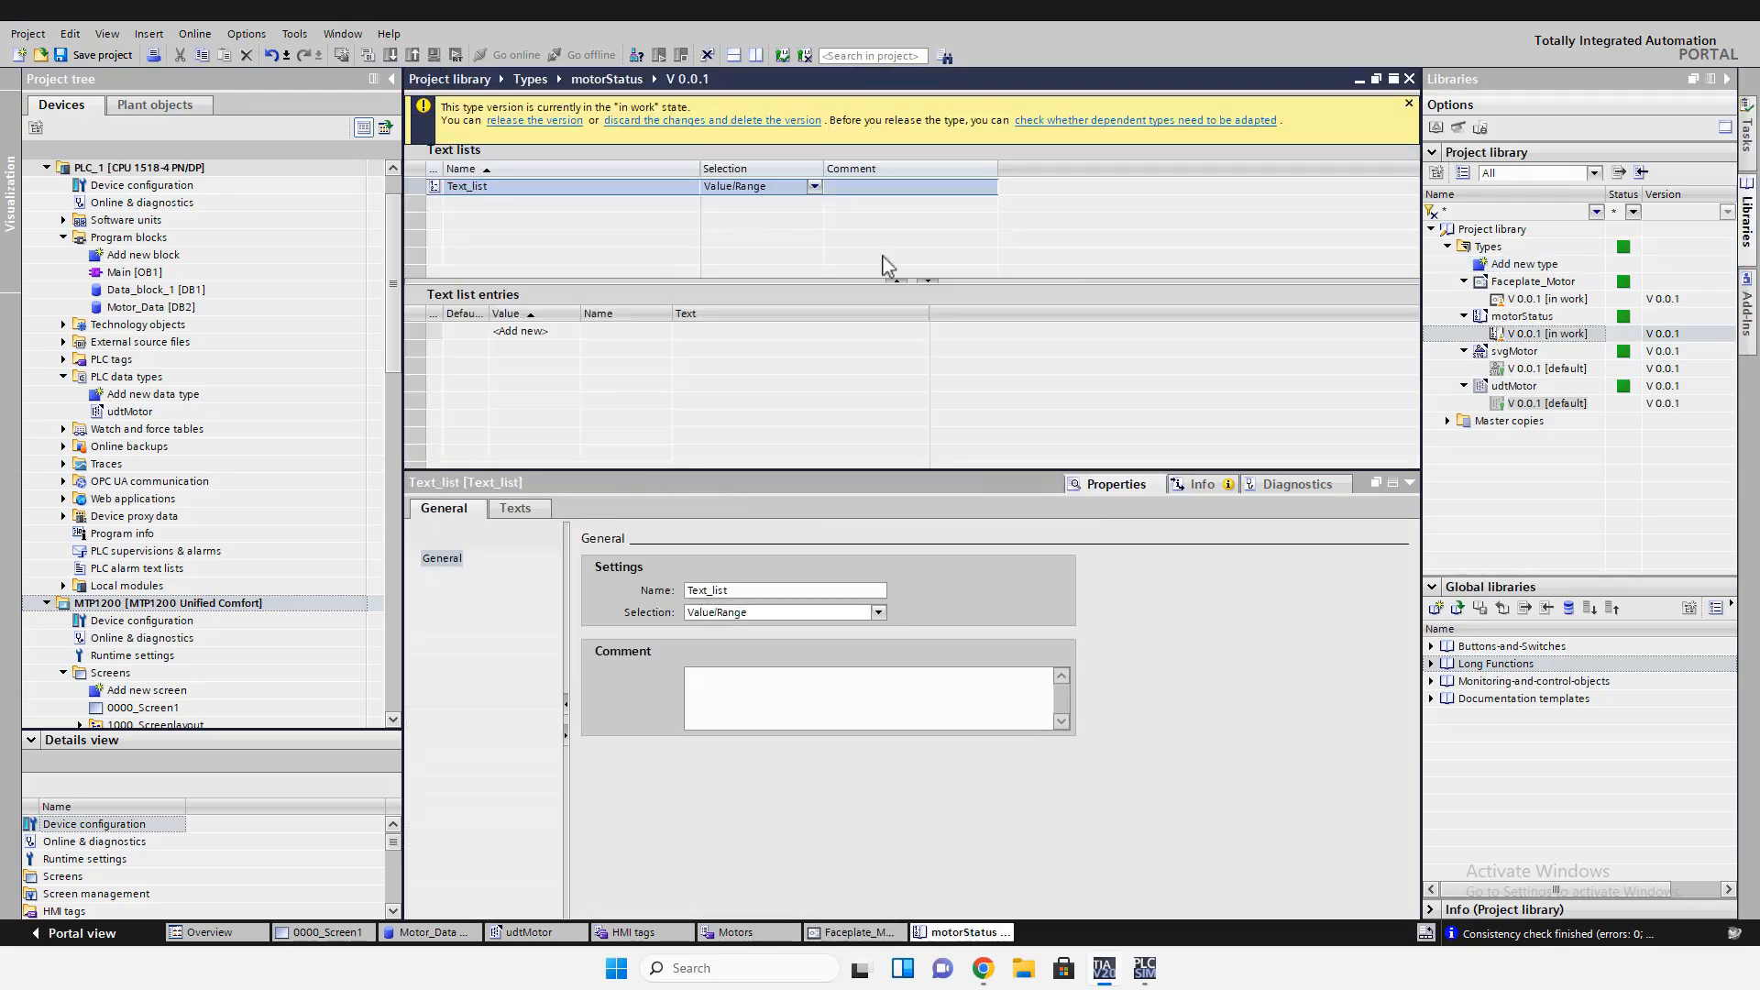
# Add two entries to the motorStatus text list, value 0 named OFF and value 1 named ON
pyautogui.click(537, 337)
pyautogui.click(518, 350)
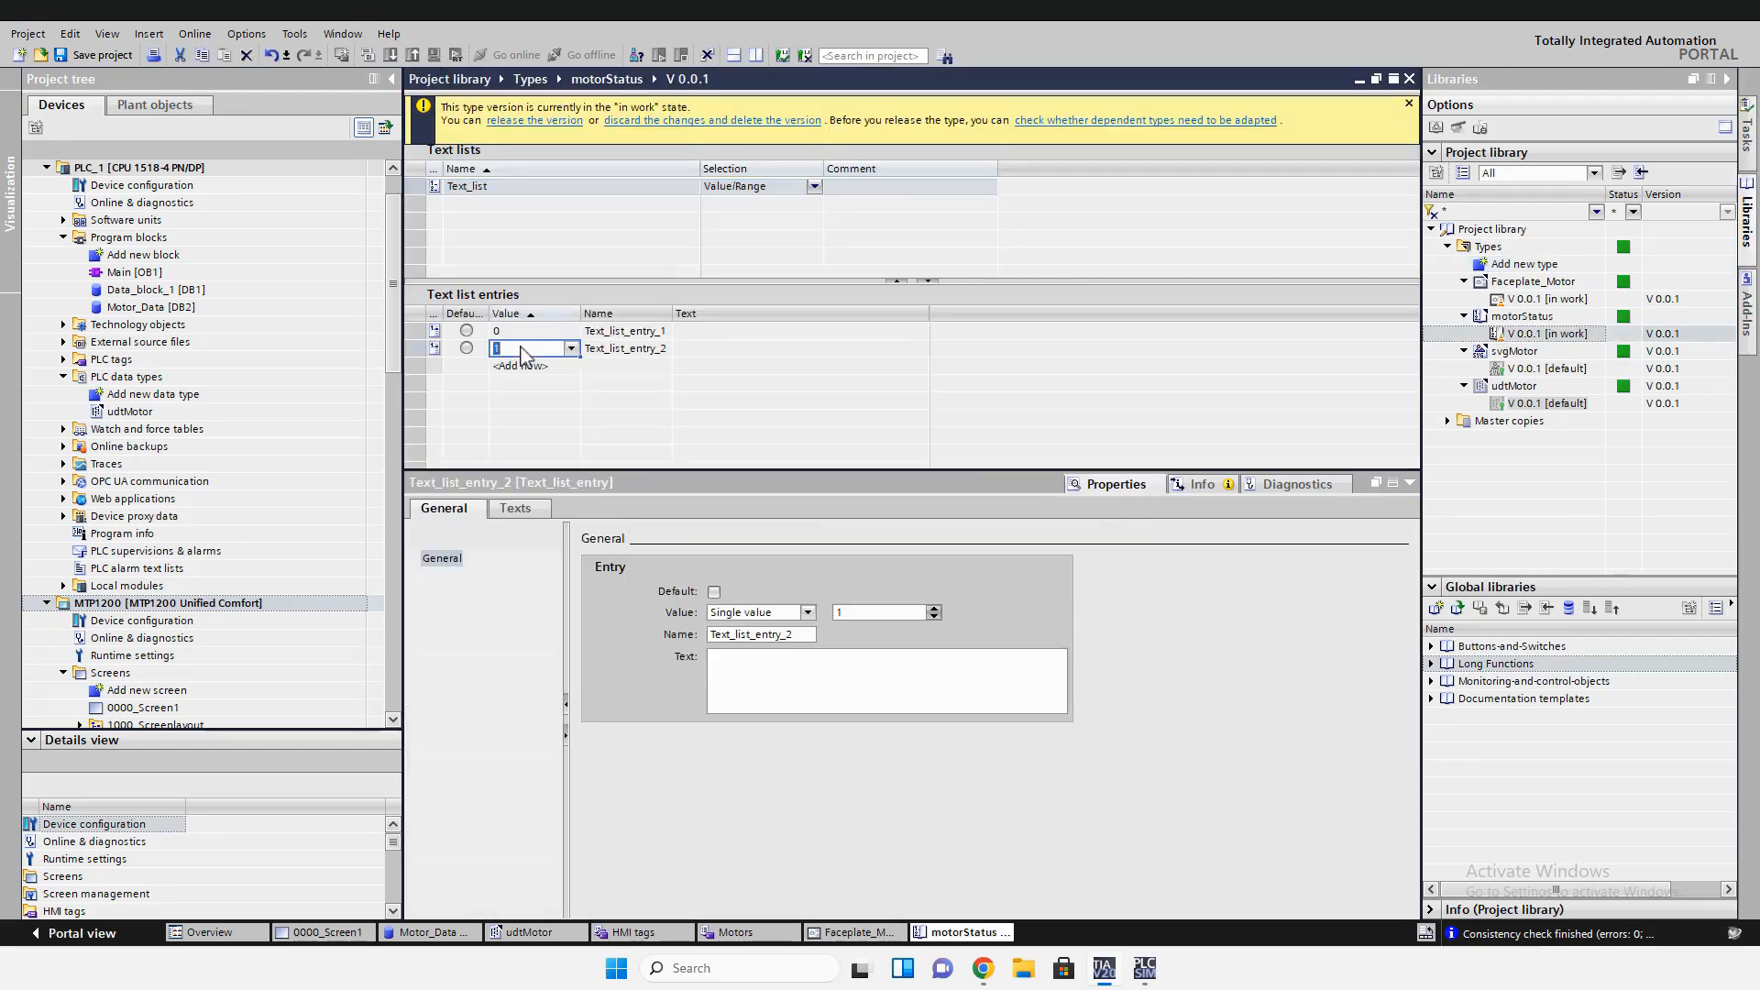
pyautogui.doubleClick(623, 333)
pyautogui.write('OFF')
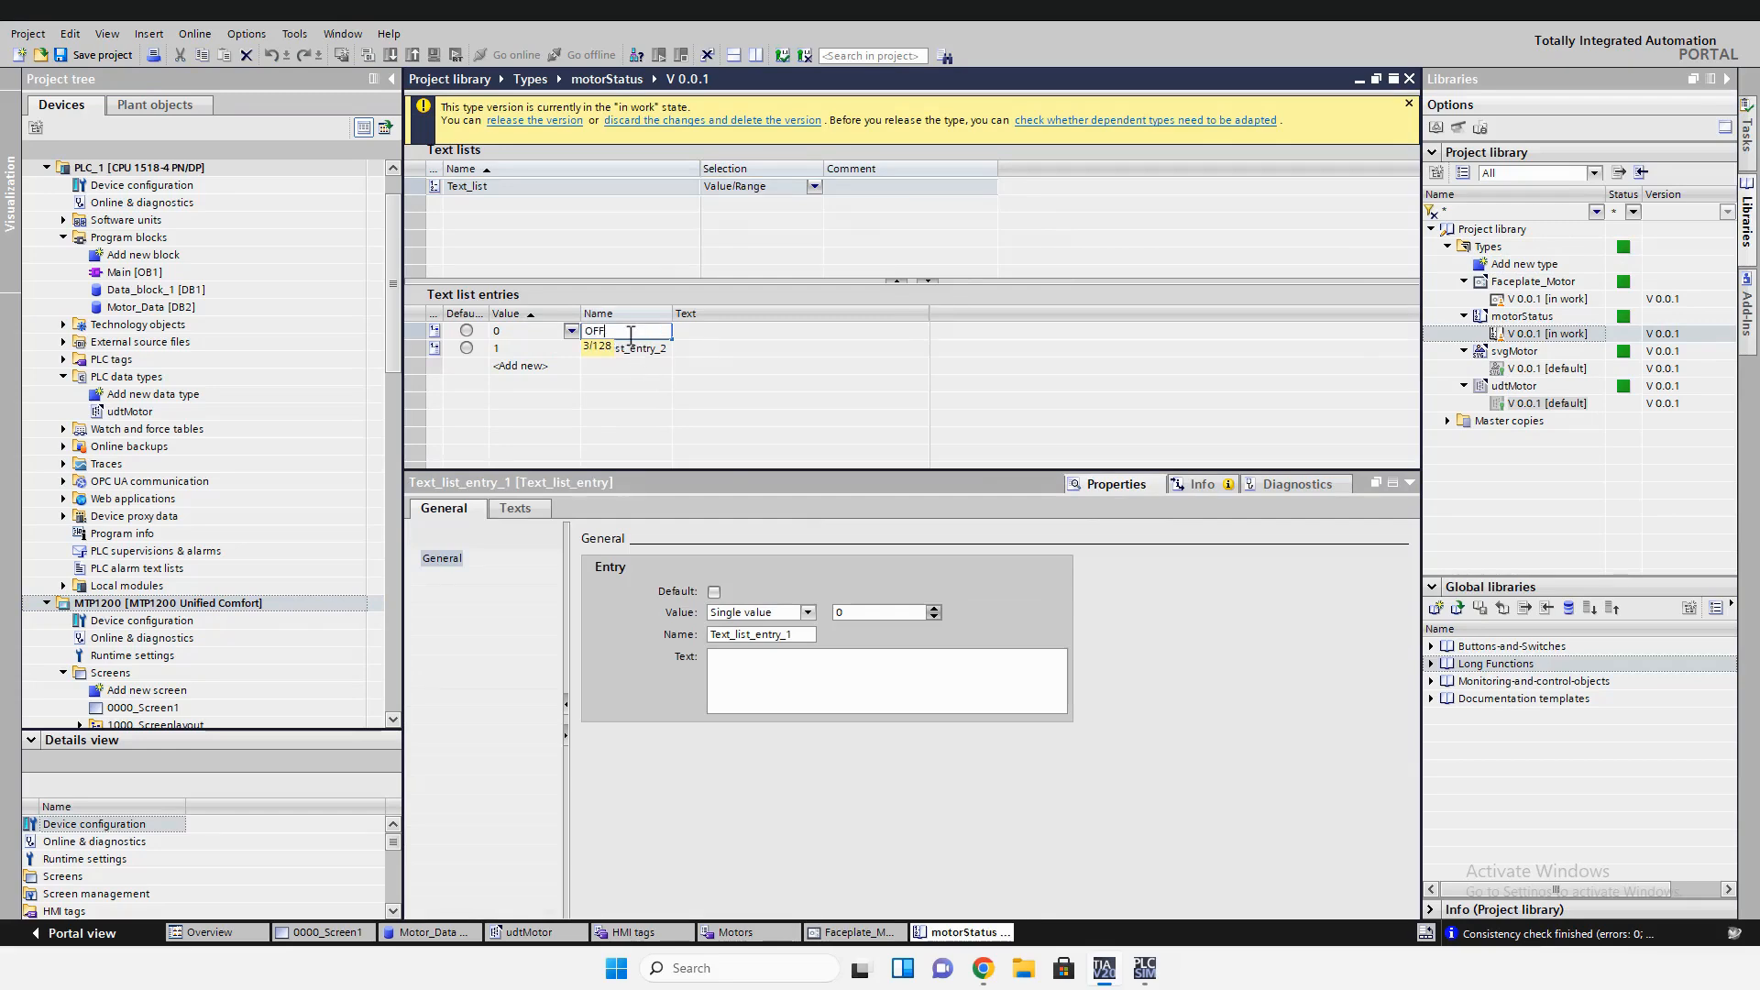
pyautogui.doubleClick(628, 349)
pyautogui.write('ON')
pyautogui.click(635, 373)
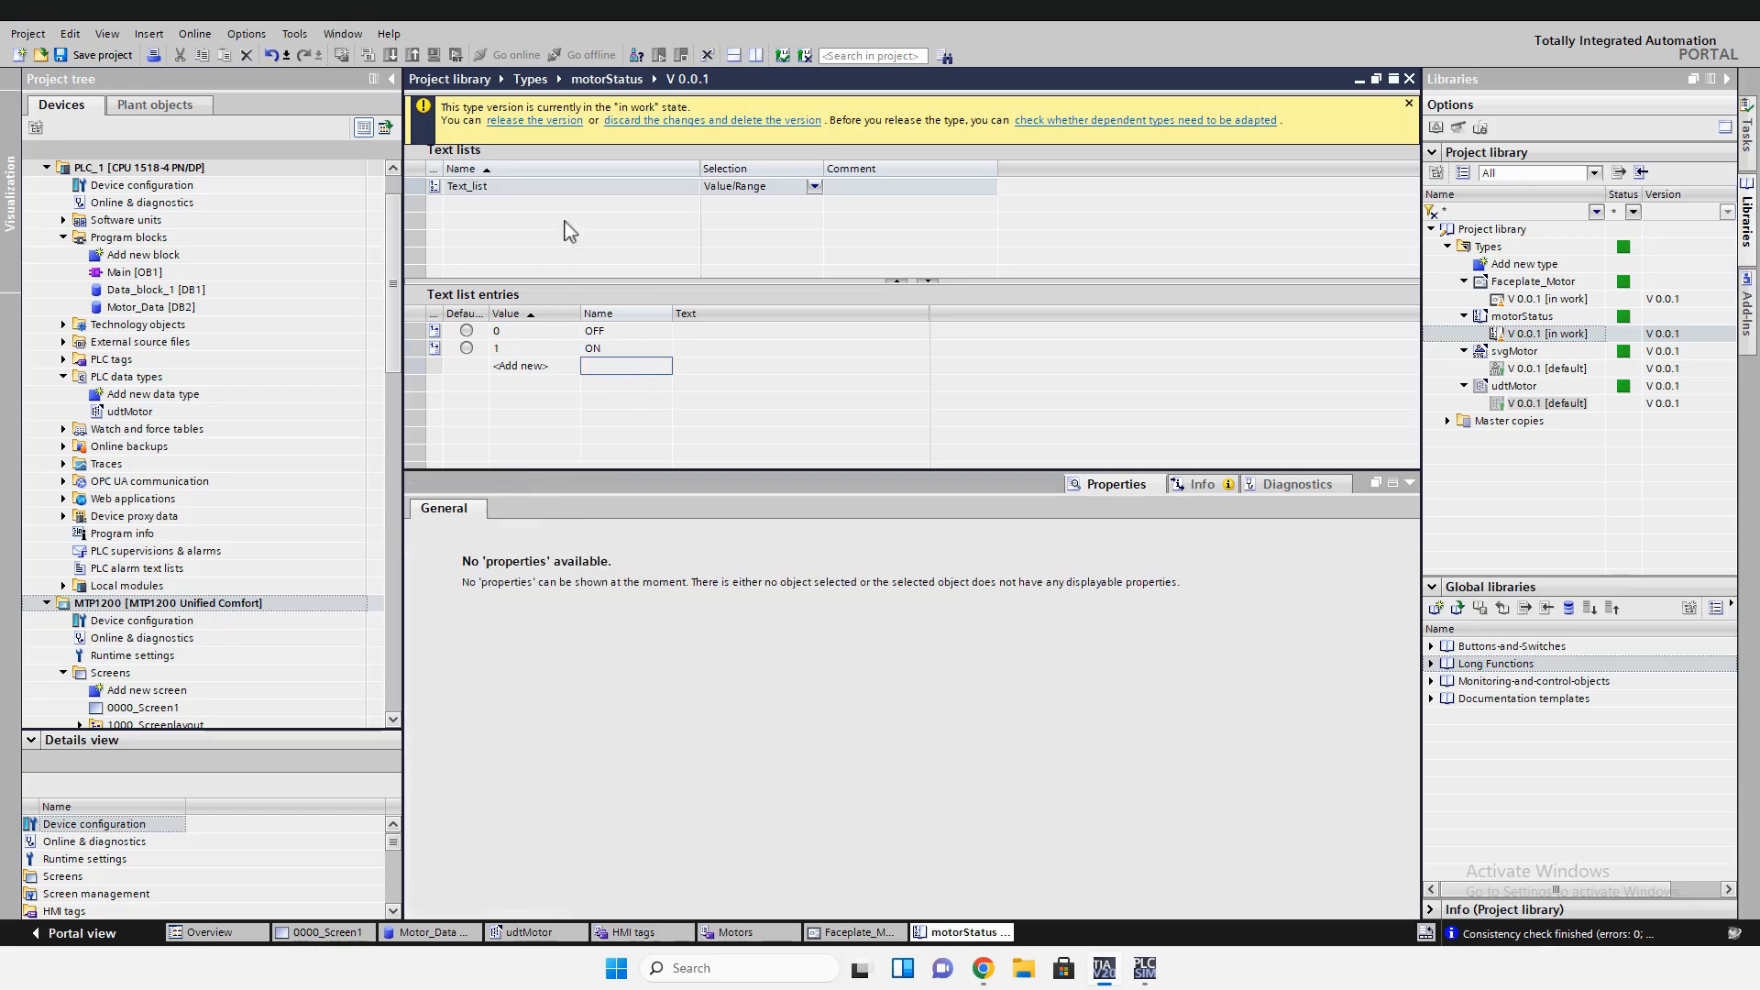
# Release the version of the motorStatus type and return to the status field's general properties in the faceplate
pyautogui.click(571, 120)
pyautogui.click(1034, 664)
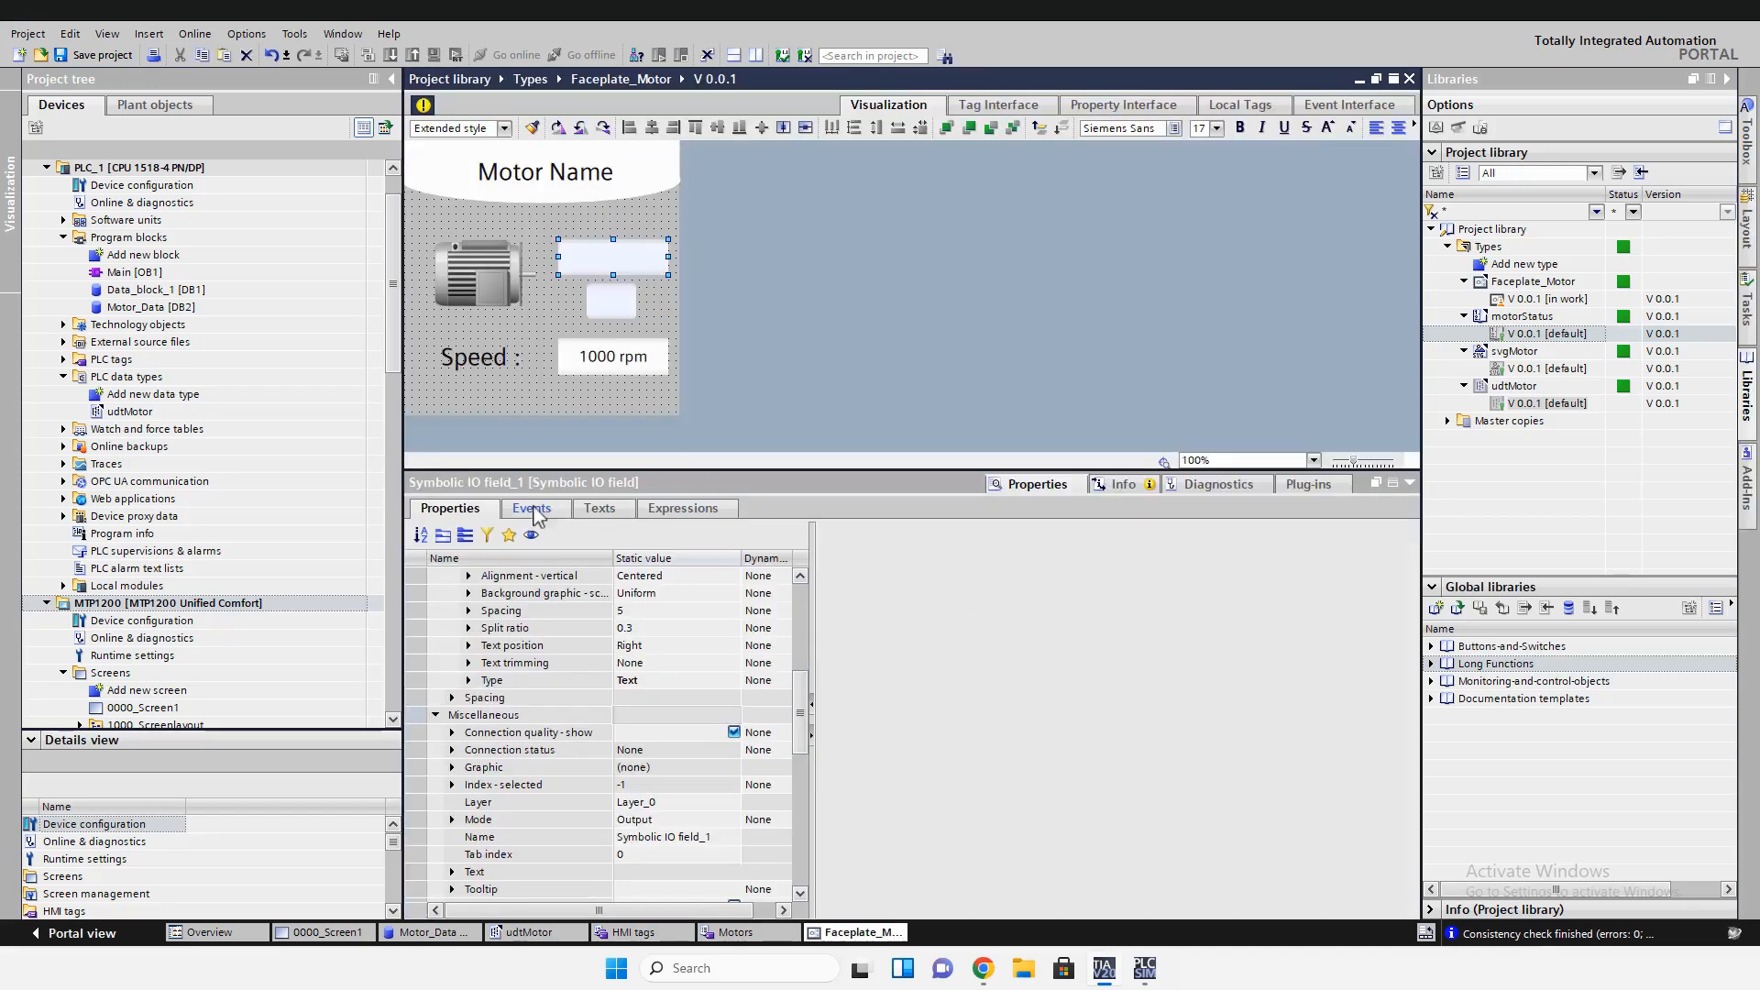
pyautogui.scroll(6, 500, 632)
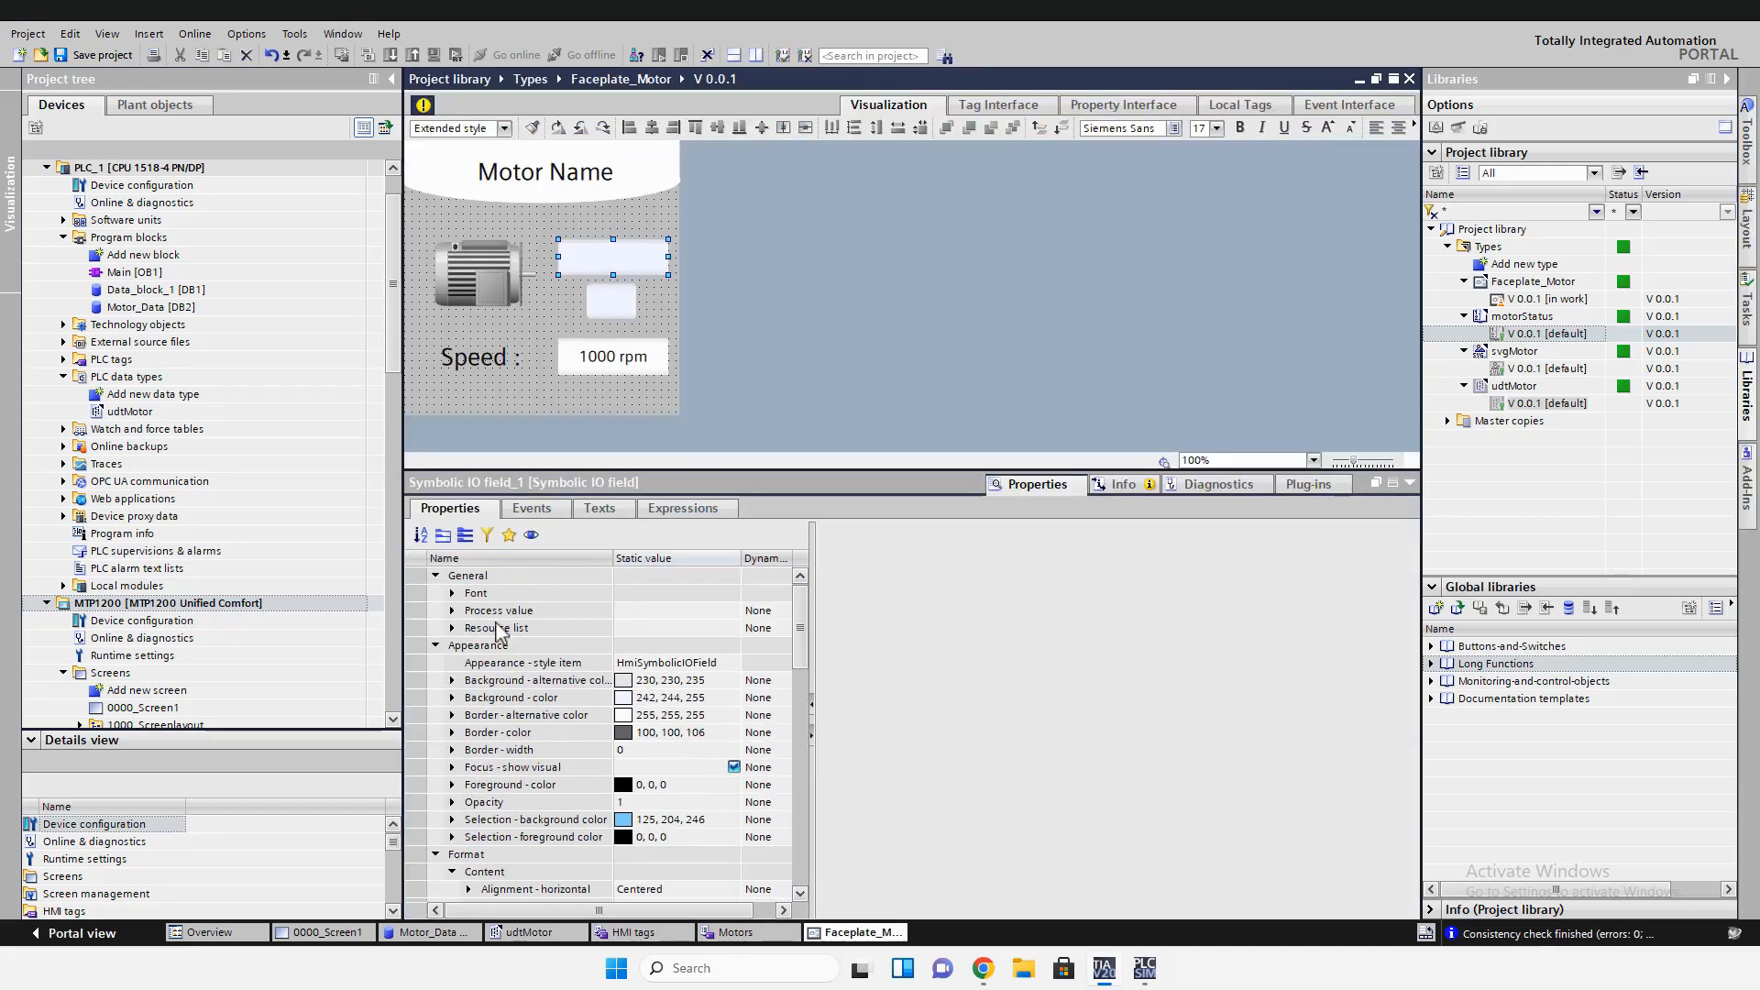
# Assign the motorStatus V 0.0.1 text list as the resource list of the upper status field and widen the property columns
pyautogui.click(768, 631)
pyautogui.click(638, 629)
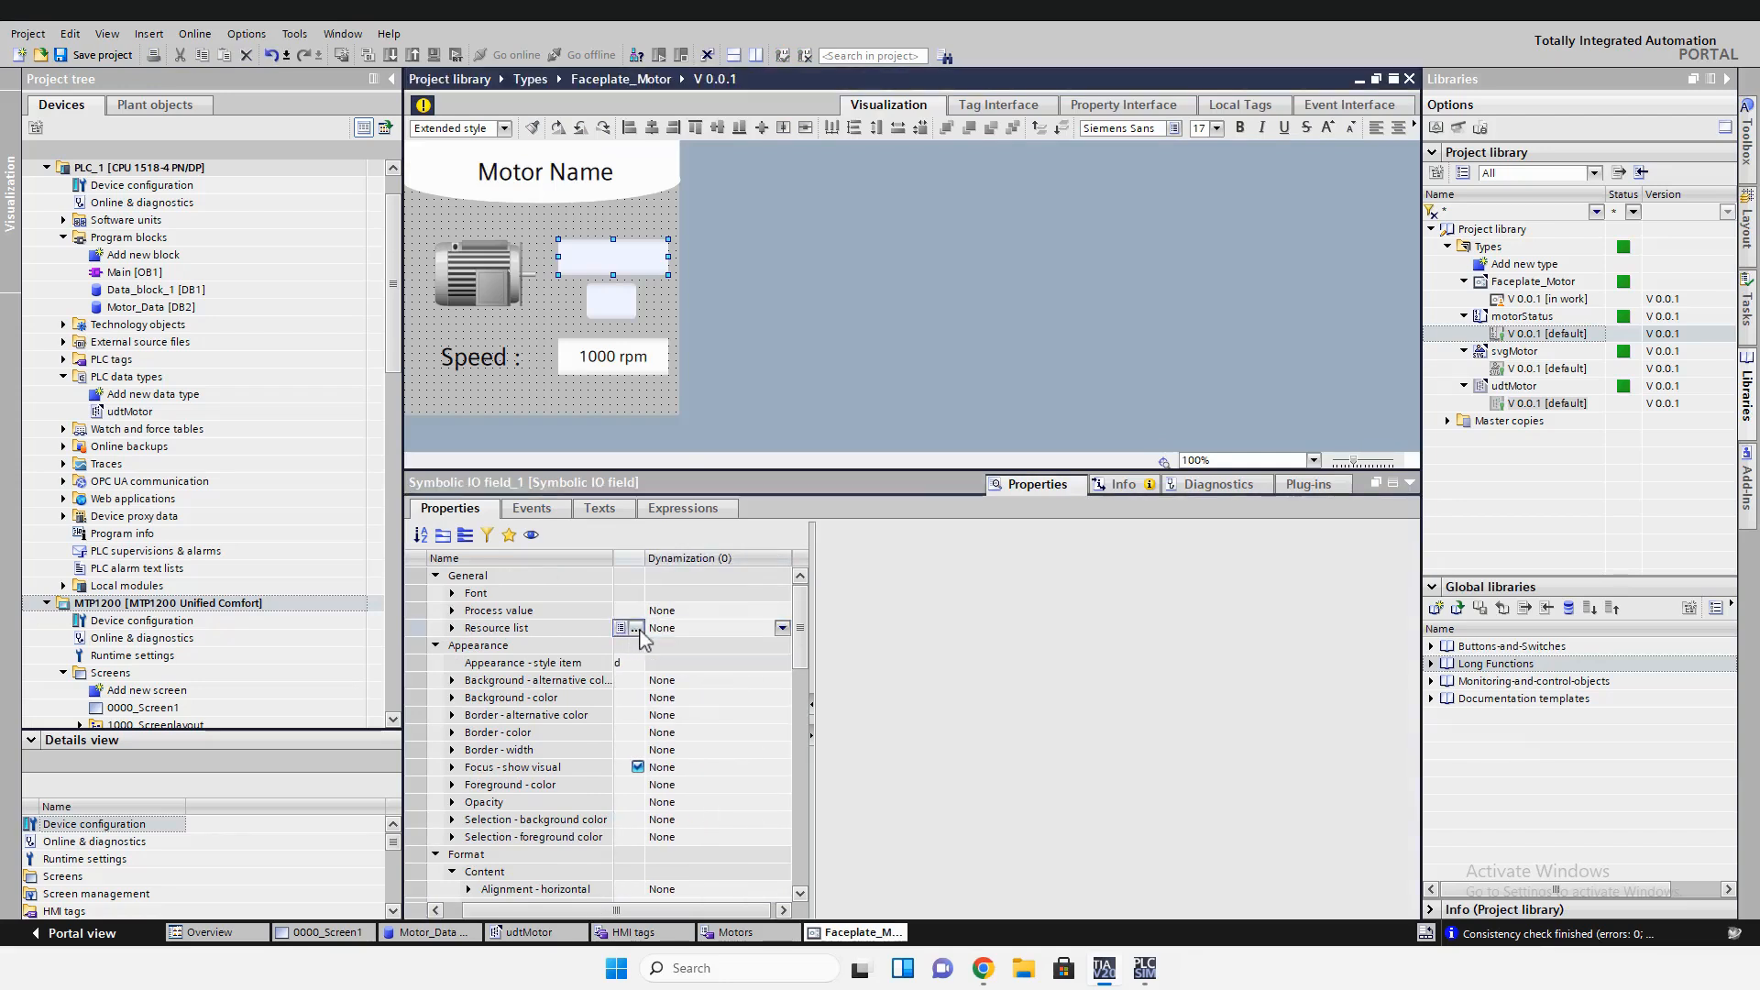
pyautogui.click(727, 325)
pyautogui.click(1079, 609)
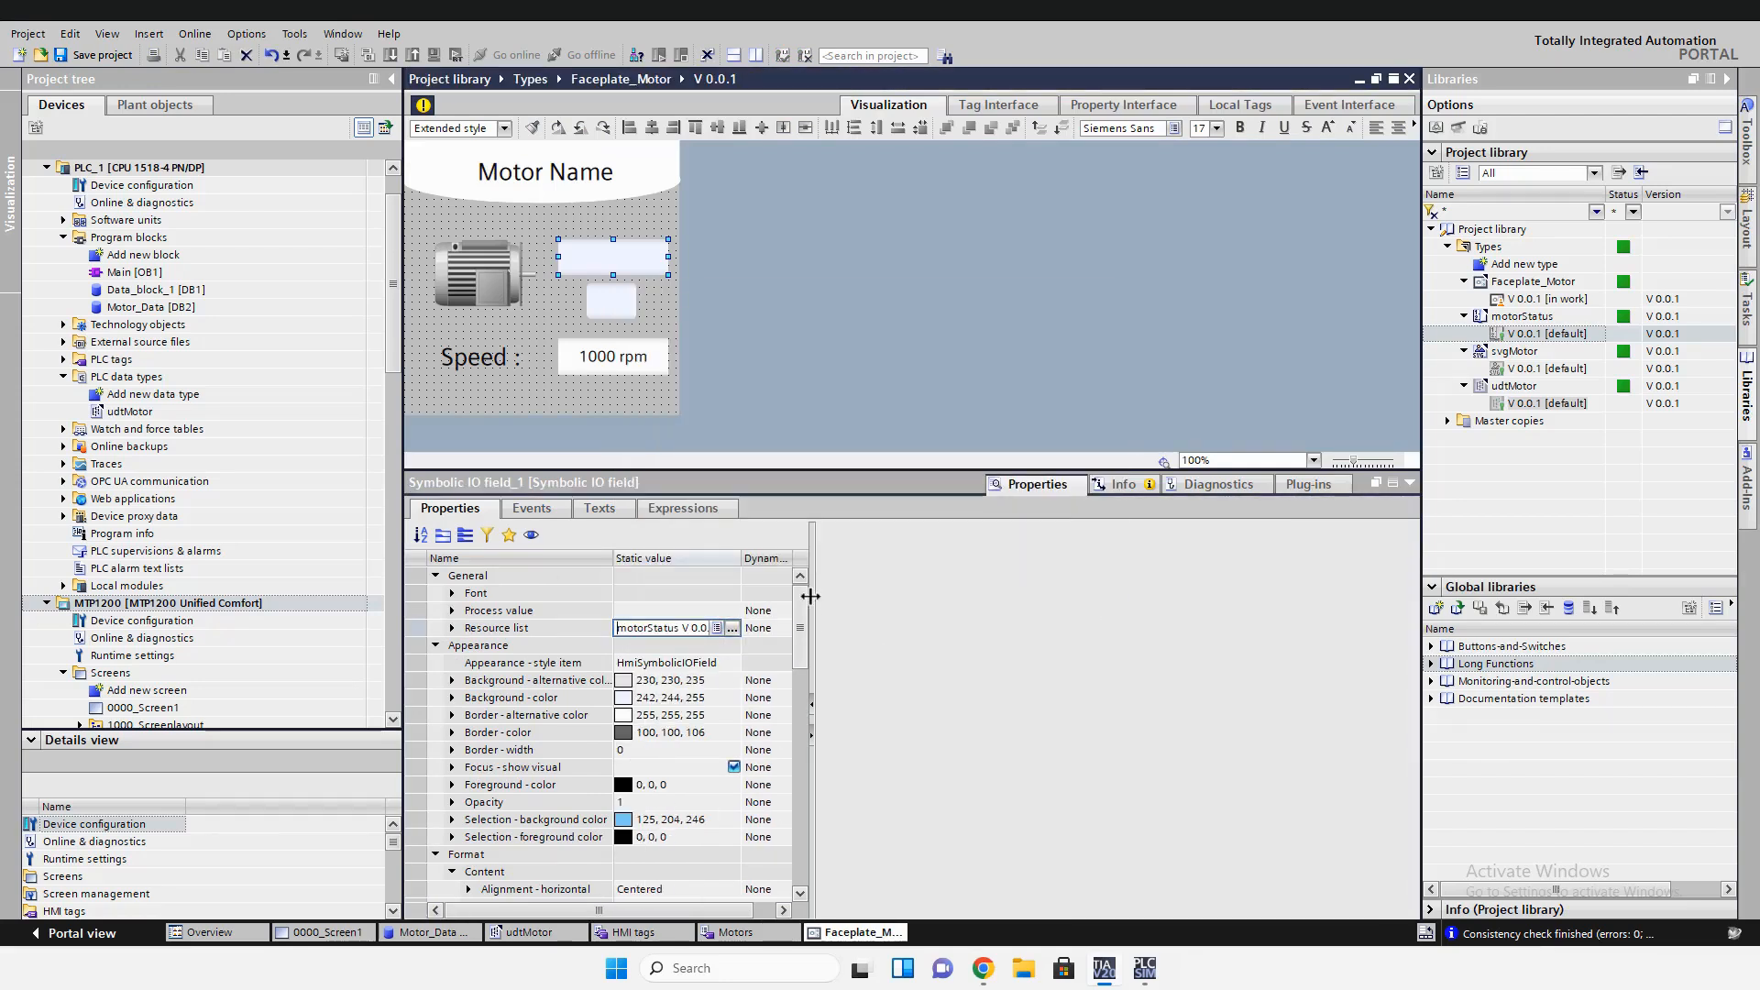
pyautogui.moveTo(811, 596); pyautogui.dragTo(921, 597)
pyautogui.moveTo(741, 562); pyautogui.dragTo(802, 566)
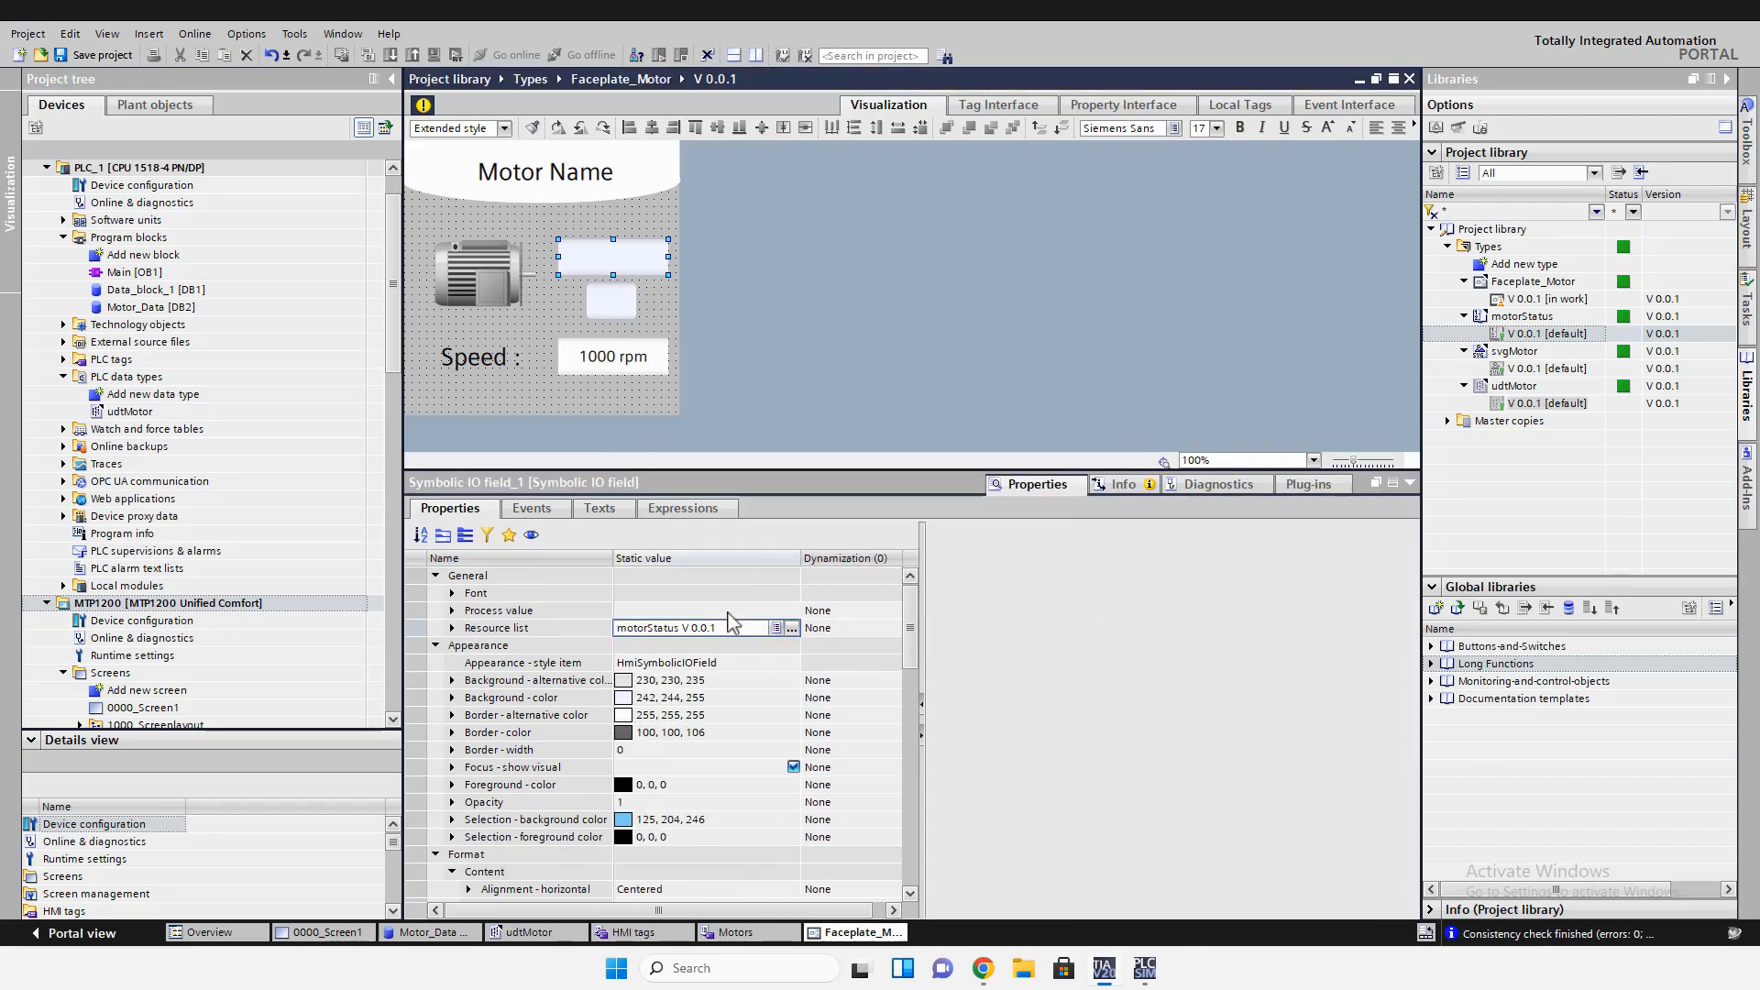
pyautogui.moveTo(924, 564); pyautogui.dragTo(974, 566)
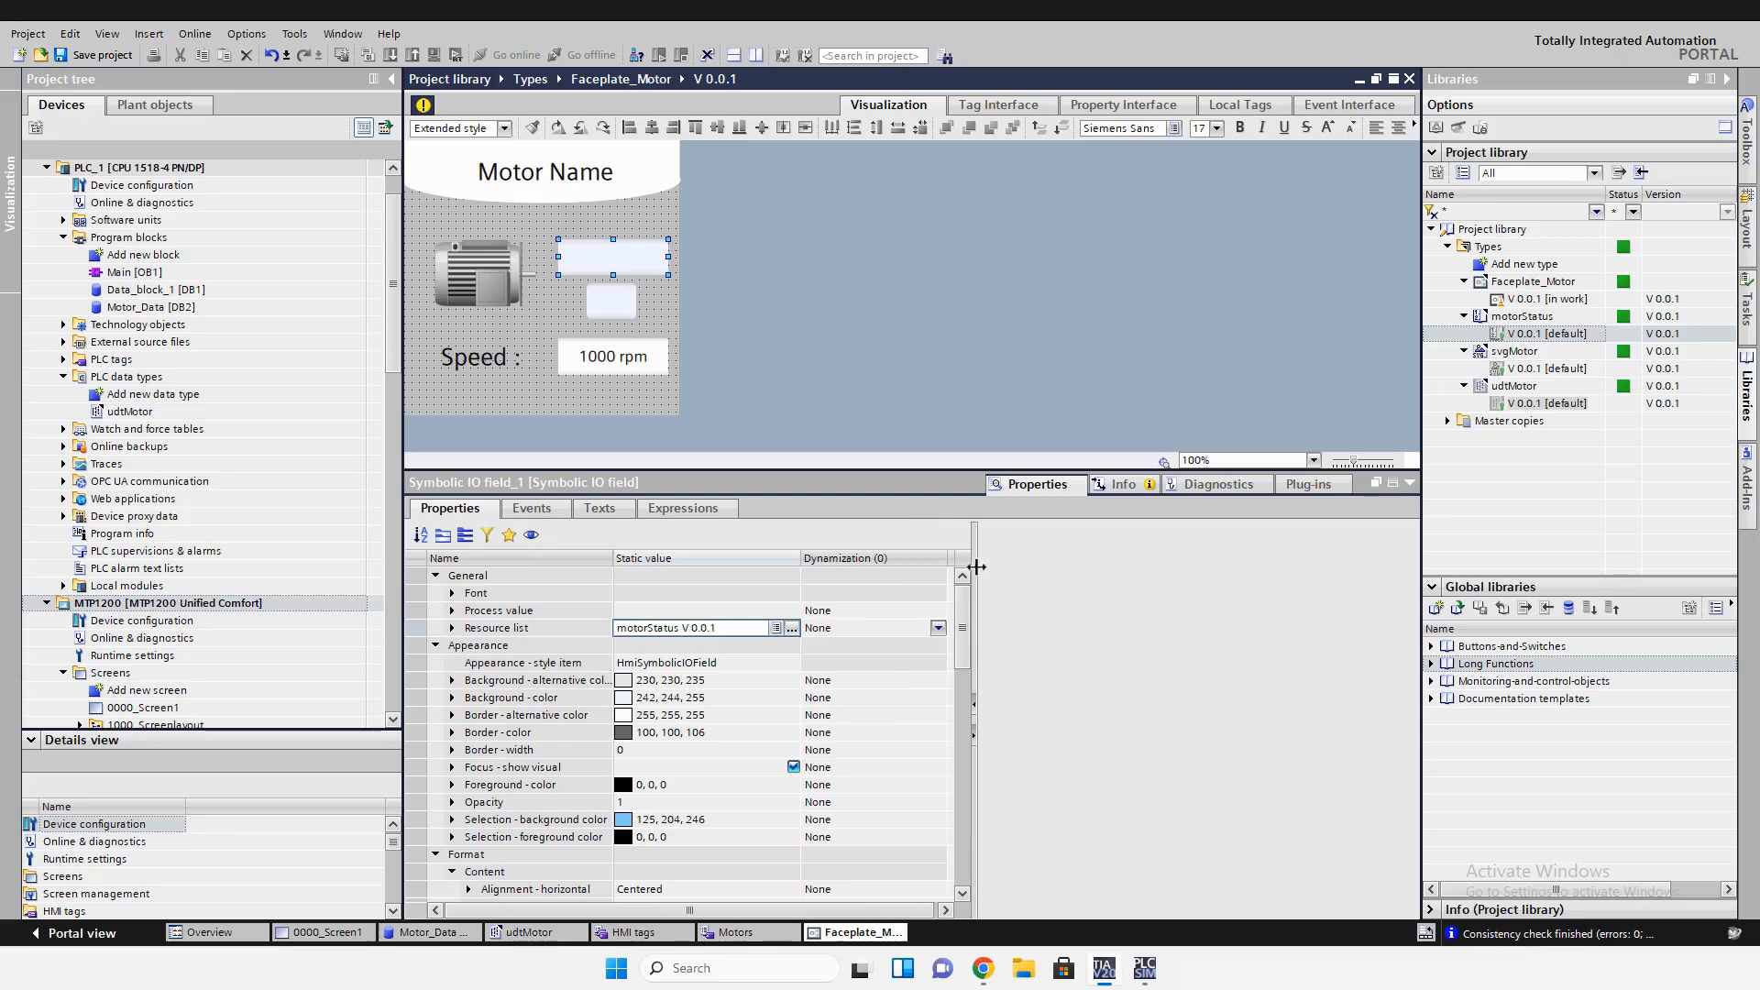
# Dynamize the upper status field's process value with the tag udtMotor.Status
pyautogui.click(909, 612)
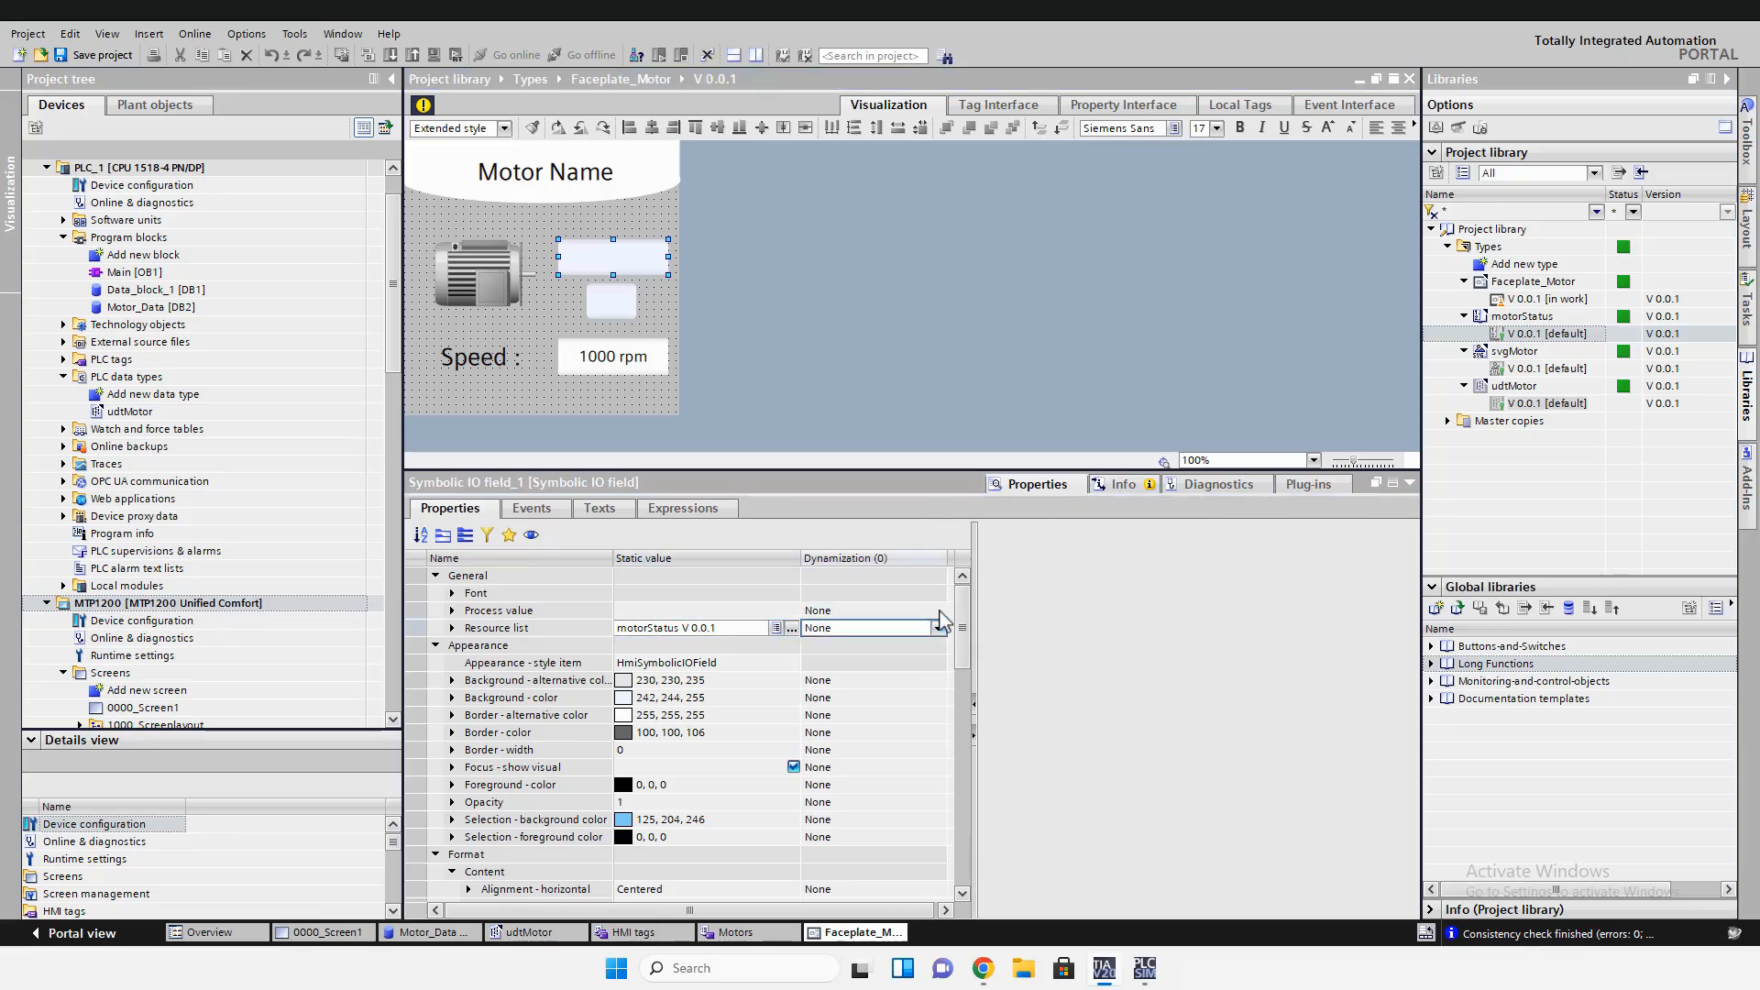
pyautogui.click(938, 610)
pyautogui.click(871, 645)
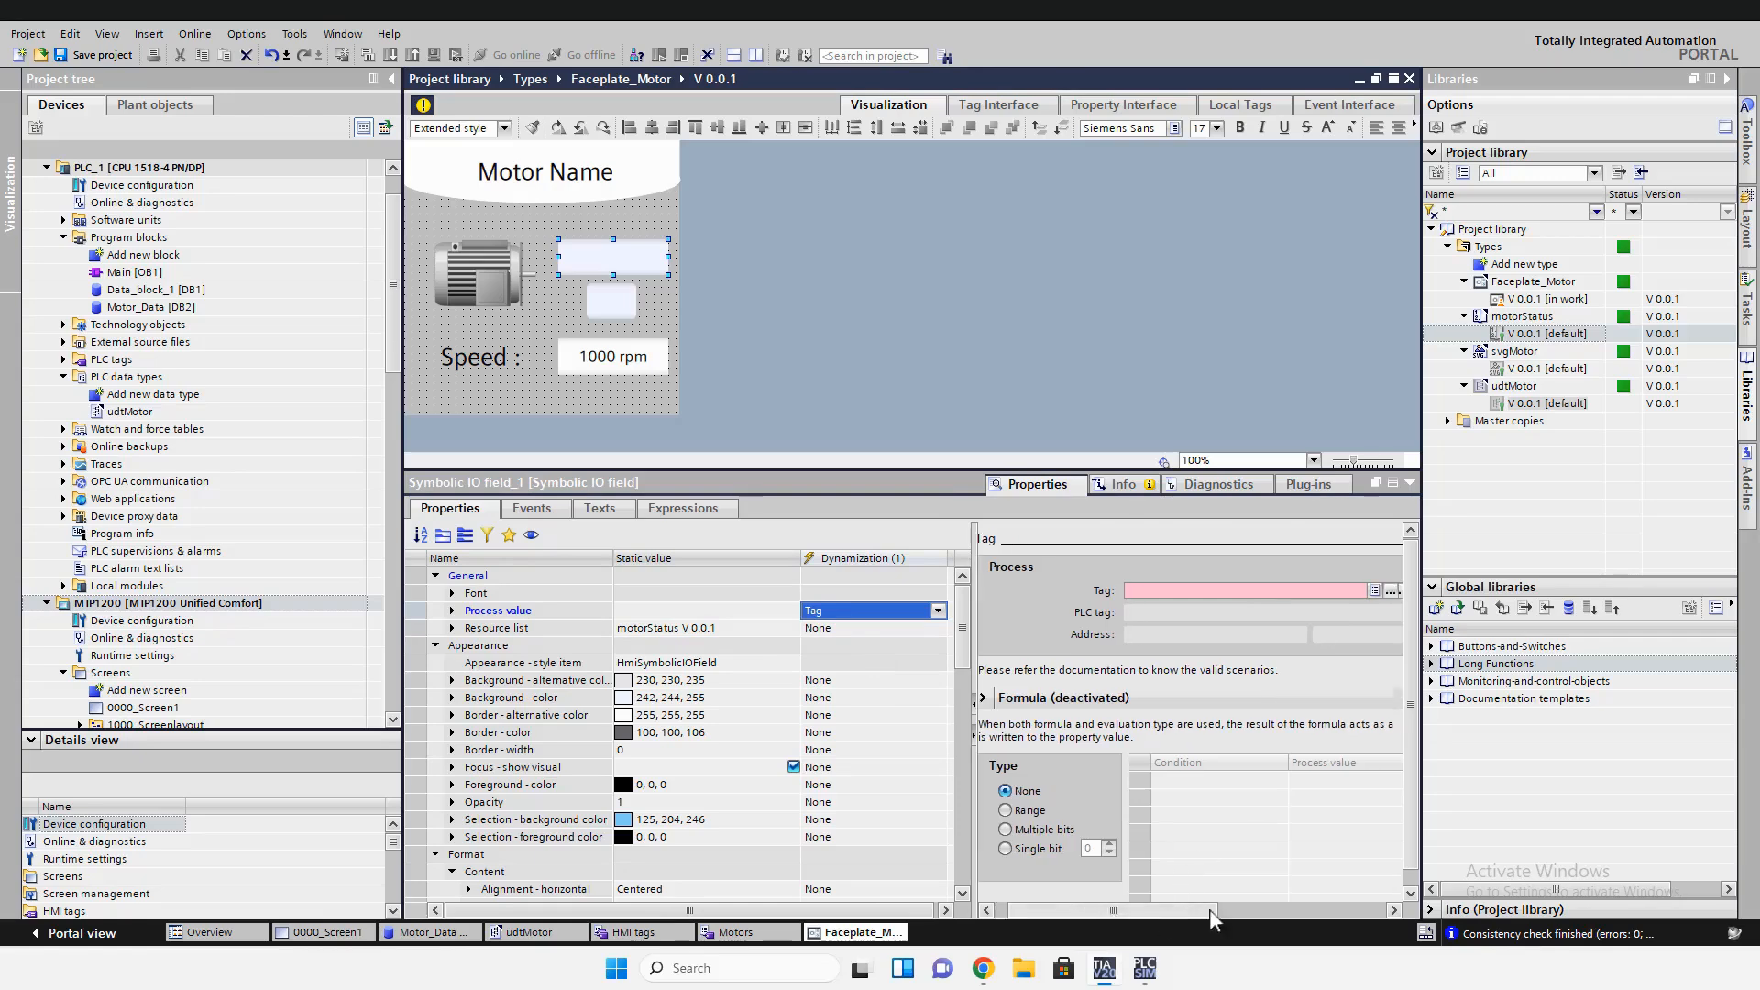
pyautogui.click(1273, 591)
pyautogui.click(1265, 682)
pyautogui.click(1480, 841)
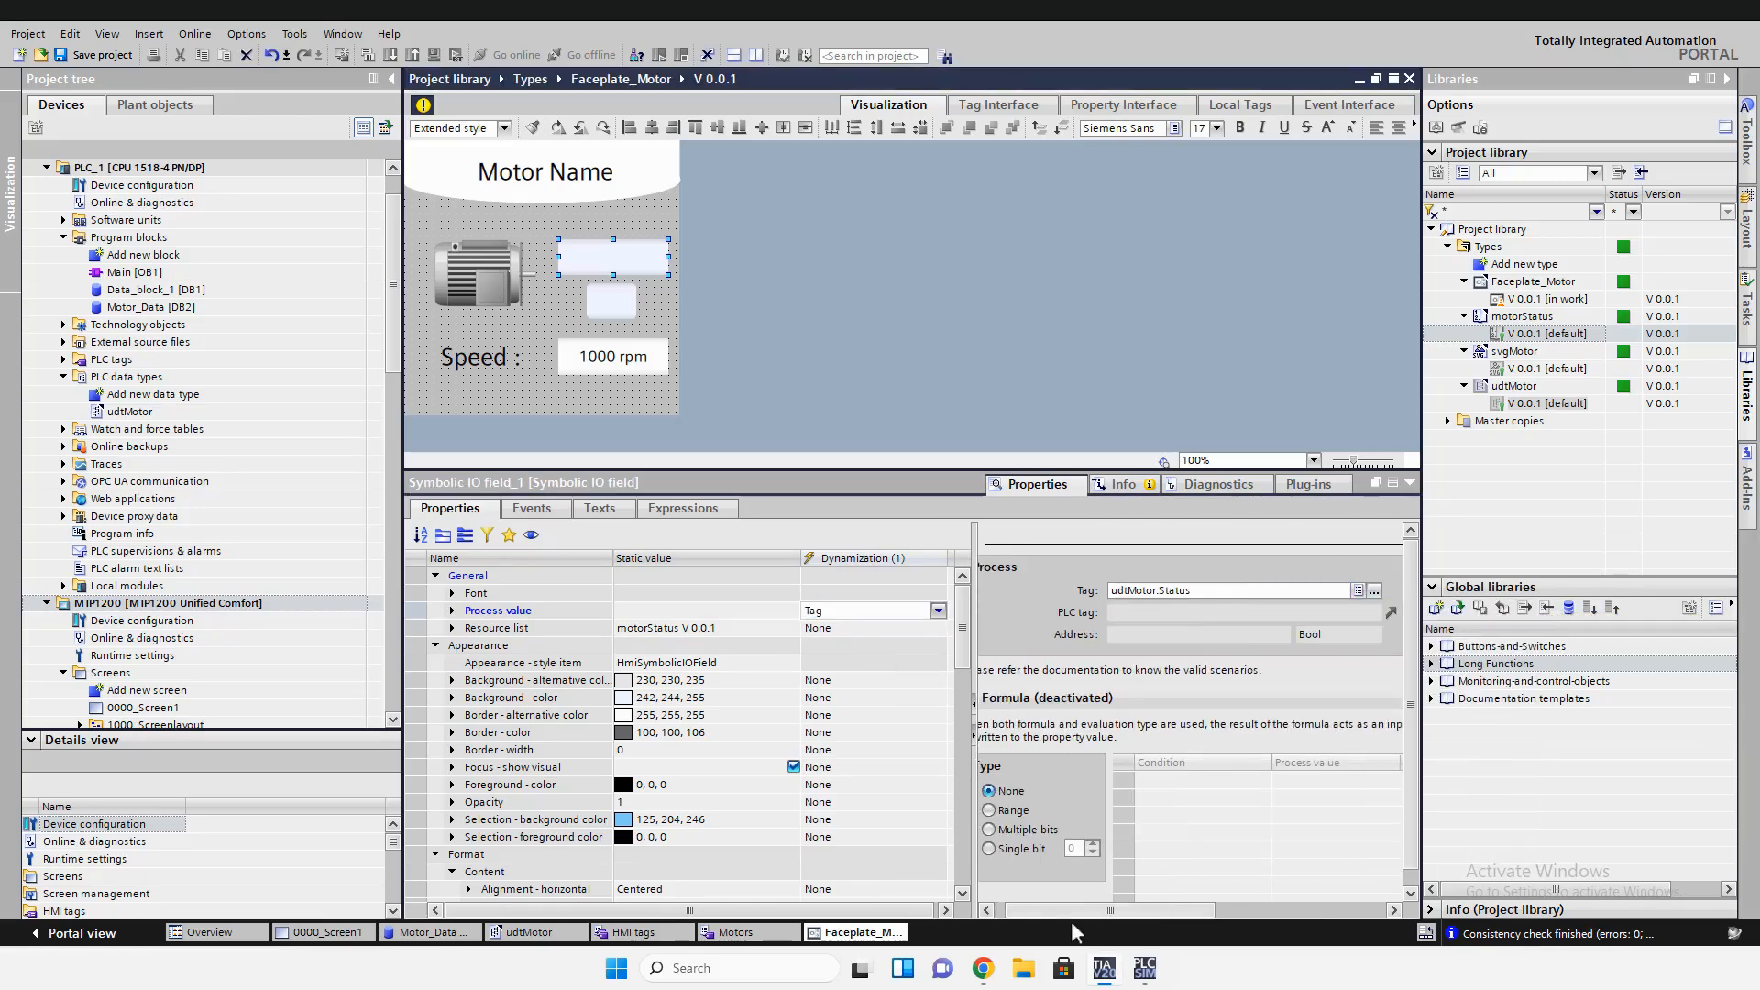
# Set the upper status field's tag evaluation to Range, mapping condition 0 to process value 0 and condition 1 to 1
pyautogui.click(1006, 811)
pyautogui.click(1204, 781)
pyautogui.click(1248, 799)
pyautogui.write('1')
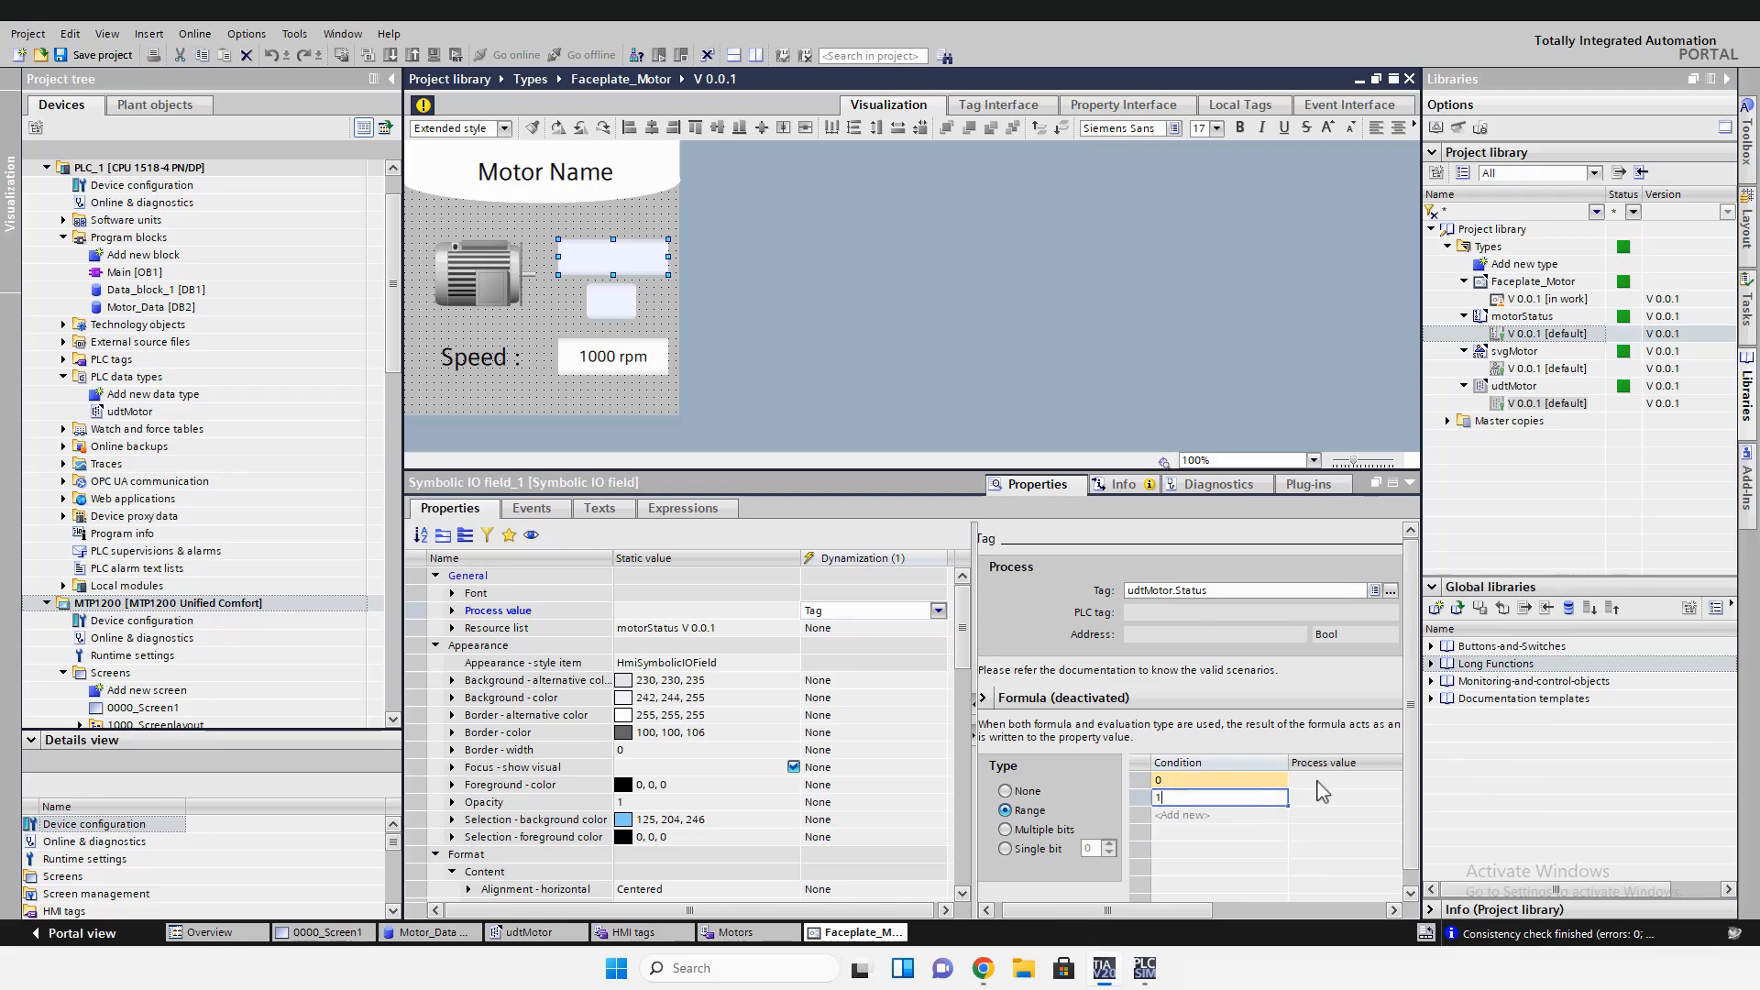
pyautogui.click(1318, 783)
pyautogui.write('0')
pyautogui.click(1322, 799)
pyautogui.write('1')
pyautogui.moveTo(1203, 911); pyautogui.dragTo(1163, 906)
# Add a GraphicList property with the Resource list data type to the faceplate's property interface
pyautogui.click(613, 306)
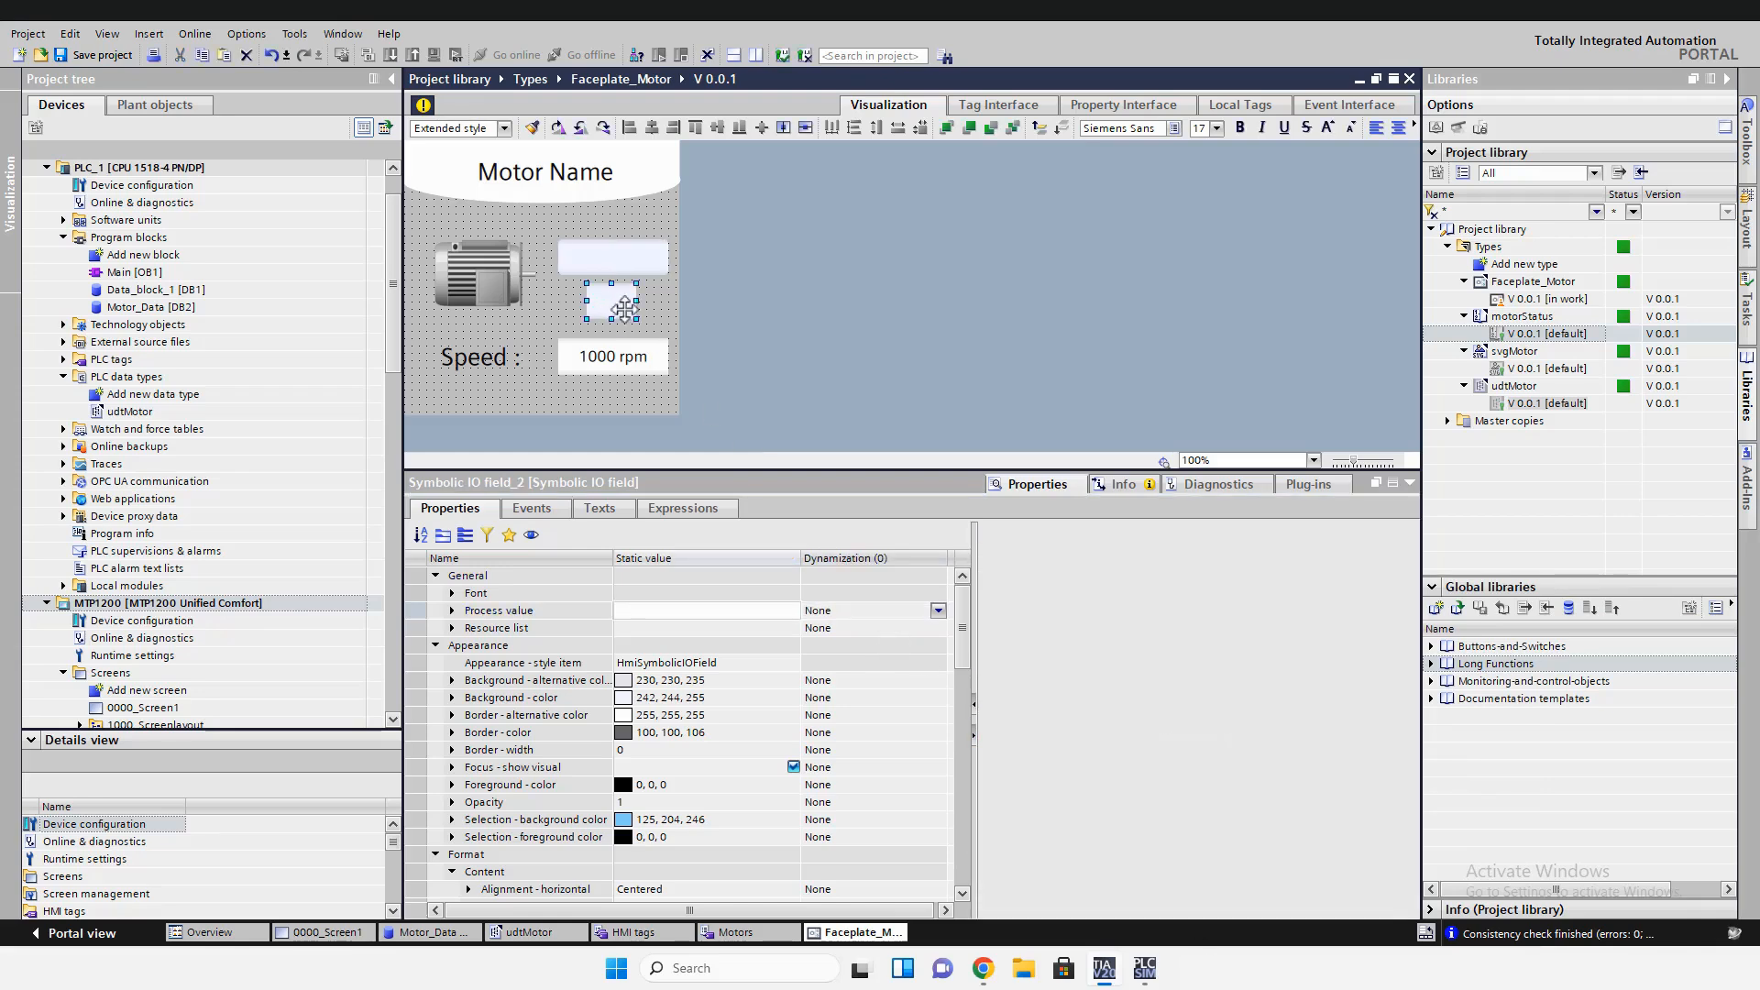
pyautogui.click(1105, 105)
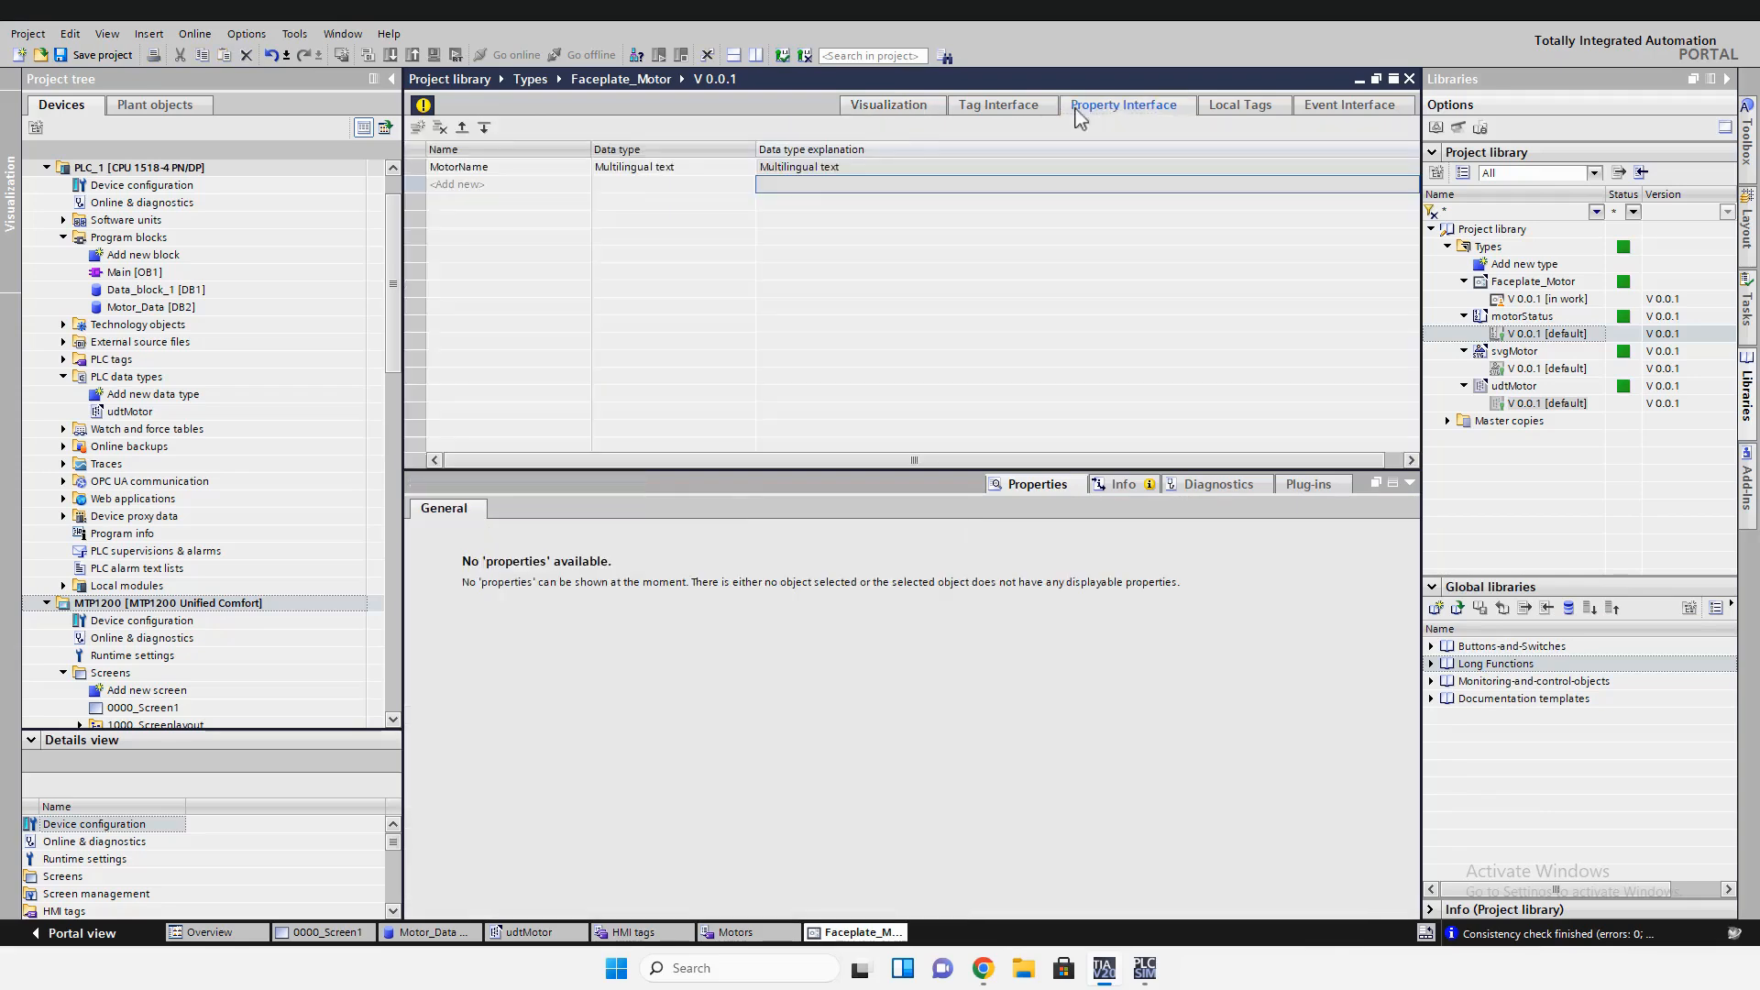
pyautogui.click(562, 186)
pyautogui.click(562, 186)
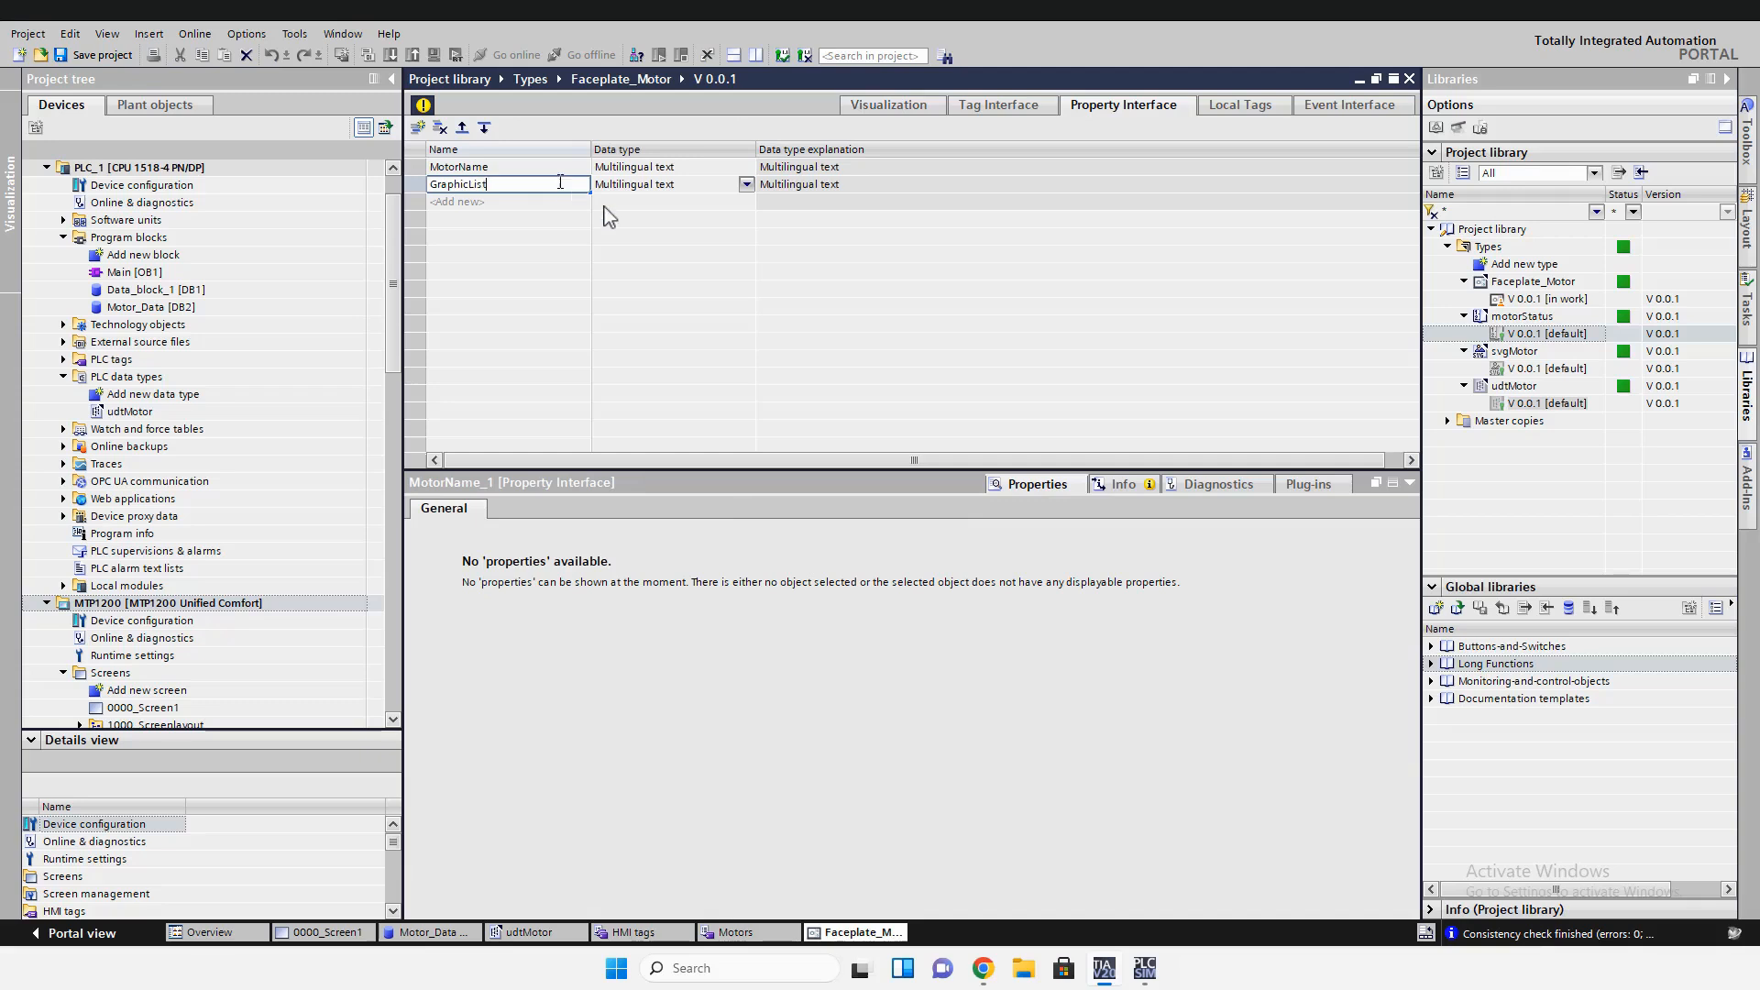
pyautogui.write('GraphicList')
pyautogui.click(747, 184)
pyautogui.click(642, 311)
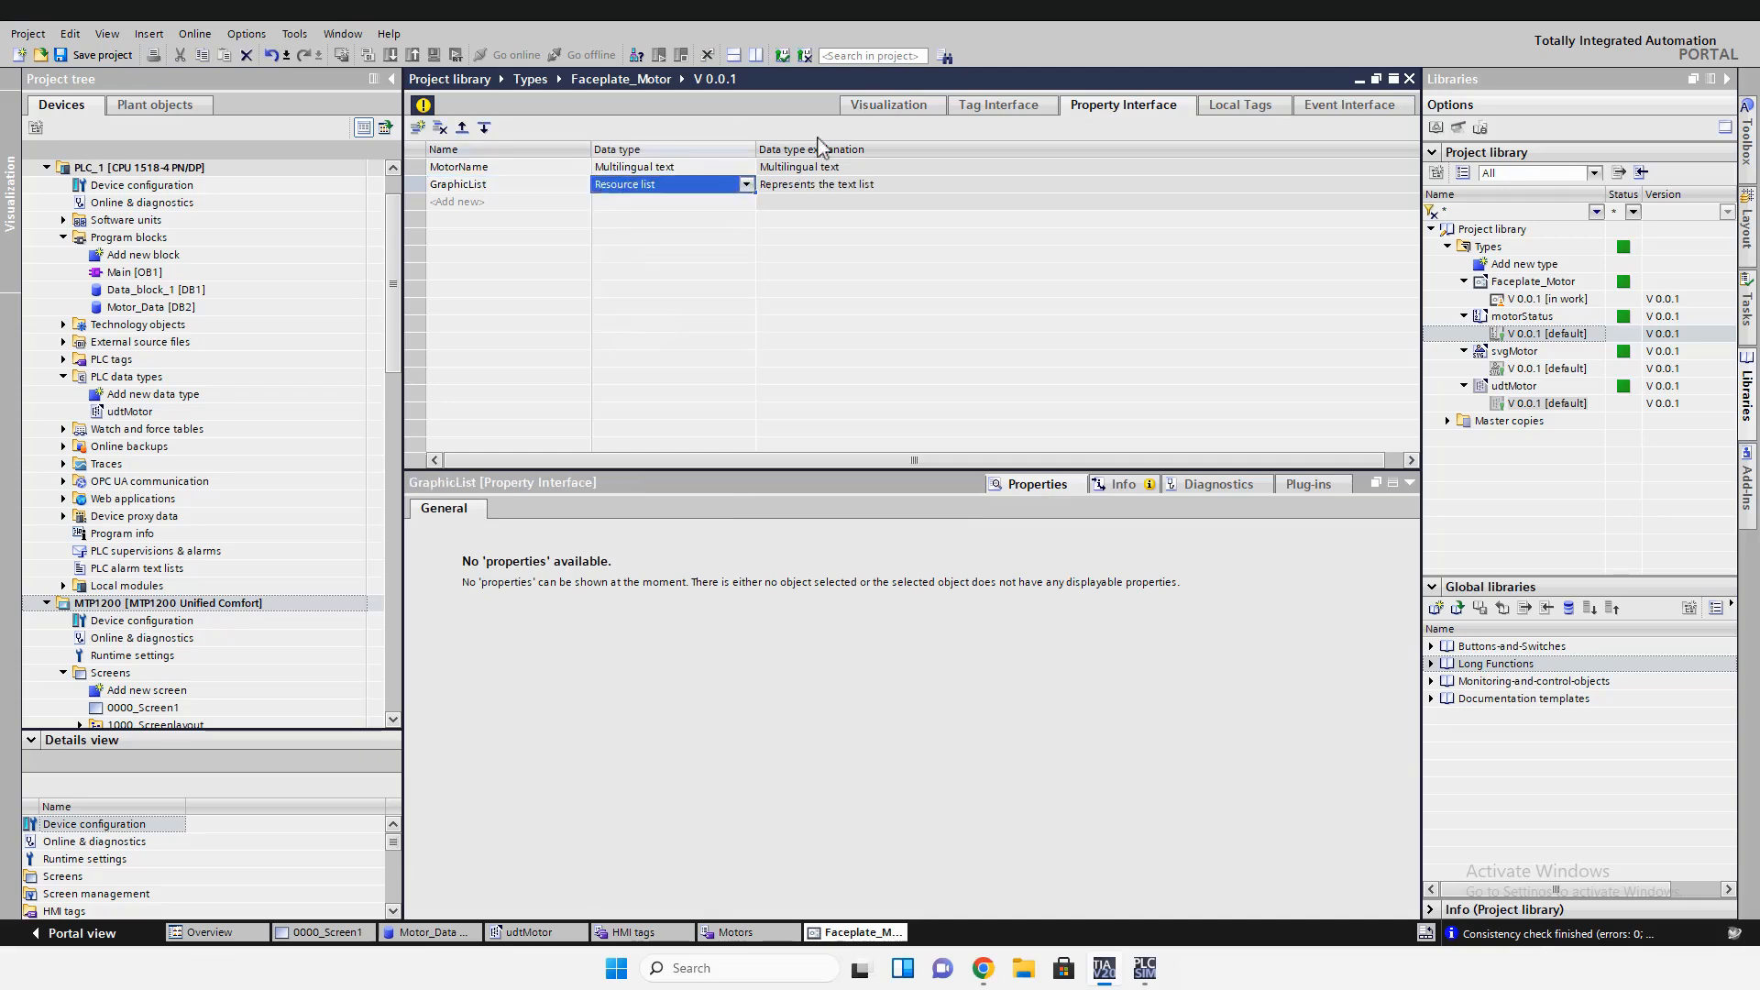
# Dynamize the resource list of the small lower symbolic IO field through the property interface
pyautogui.click(888, 104)
pyautogui.click(938, 628)
pyautogui.click(912, 661)
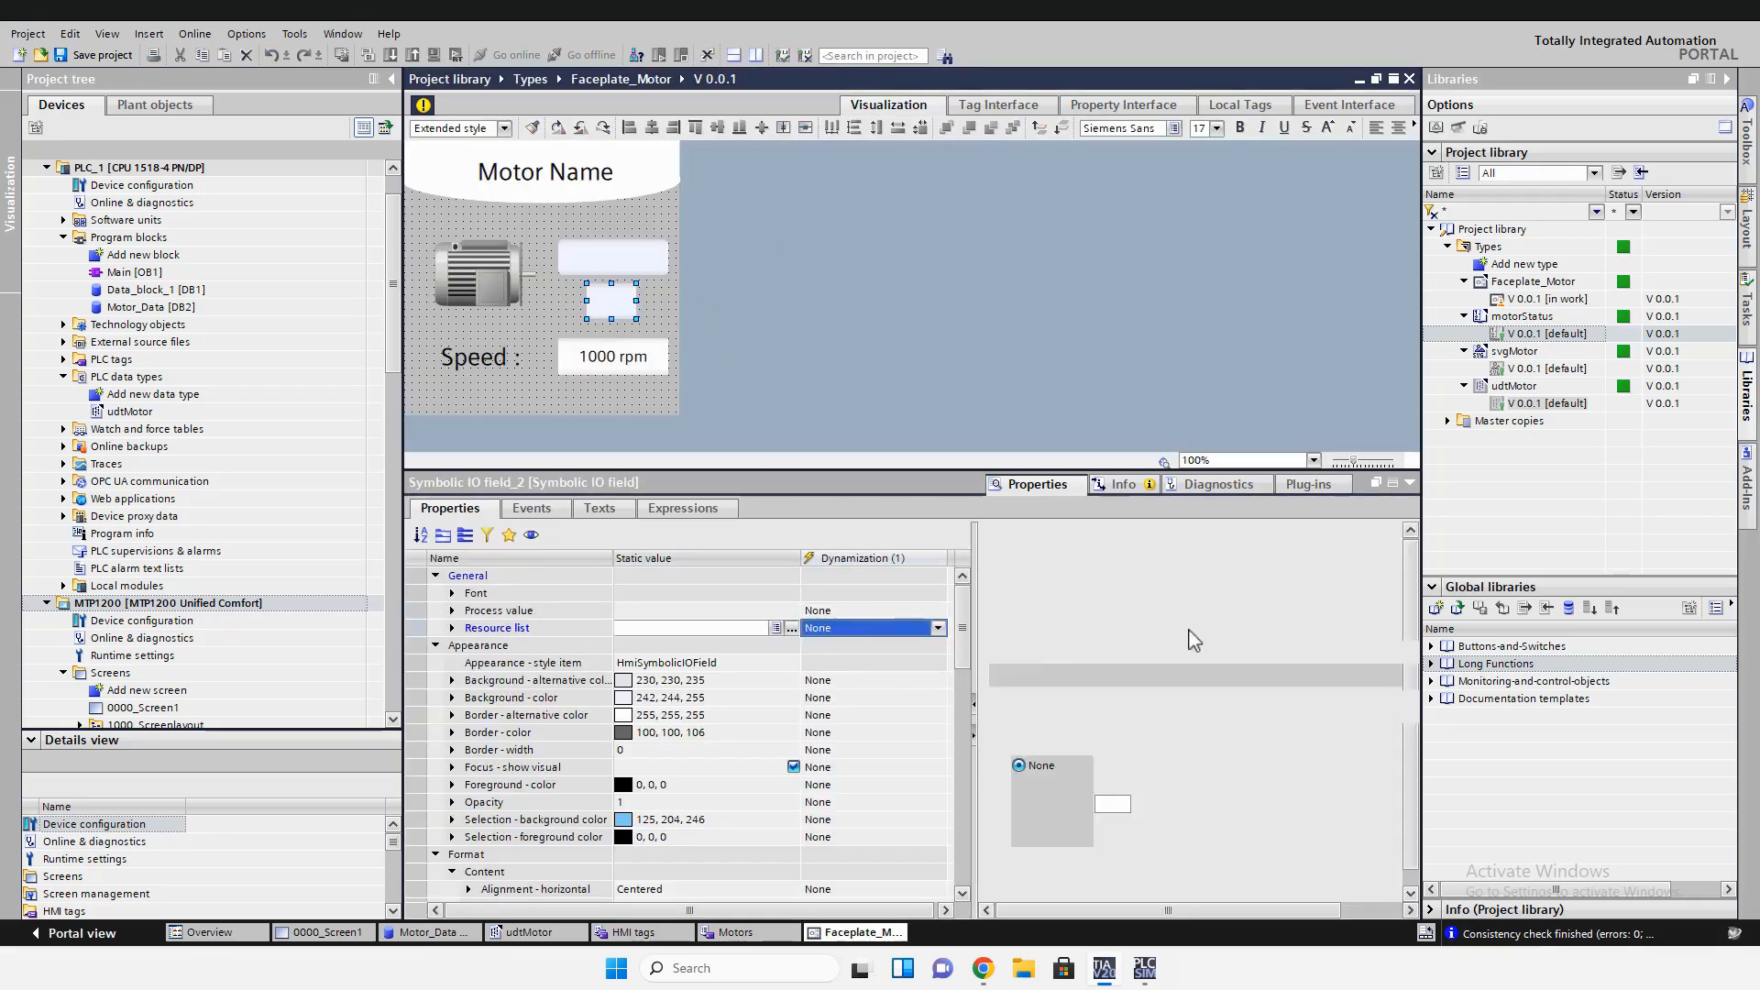
# Dynamize the small lower symbolic IO field's process value with the tag udtMotor.Status
pyautogui.click(897, 613)
pyautogui.click(898, 615)
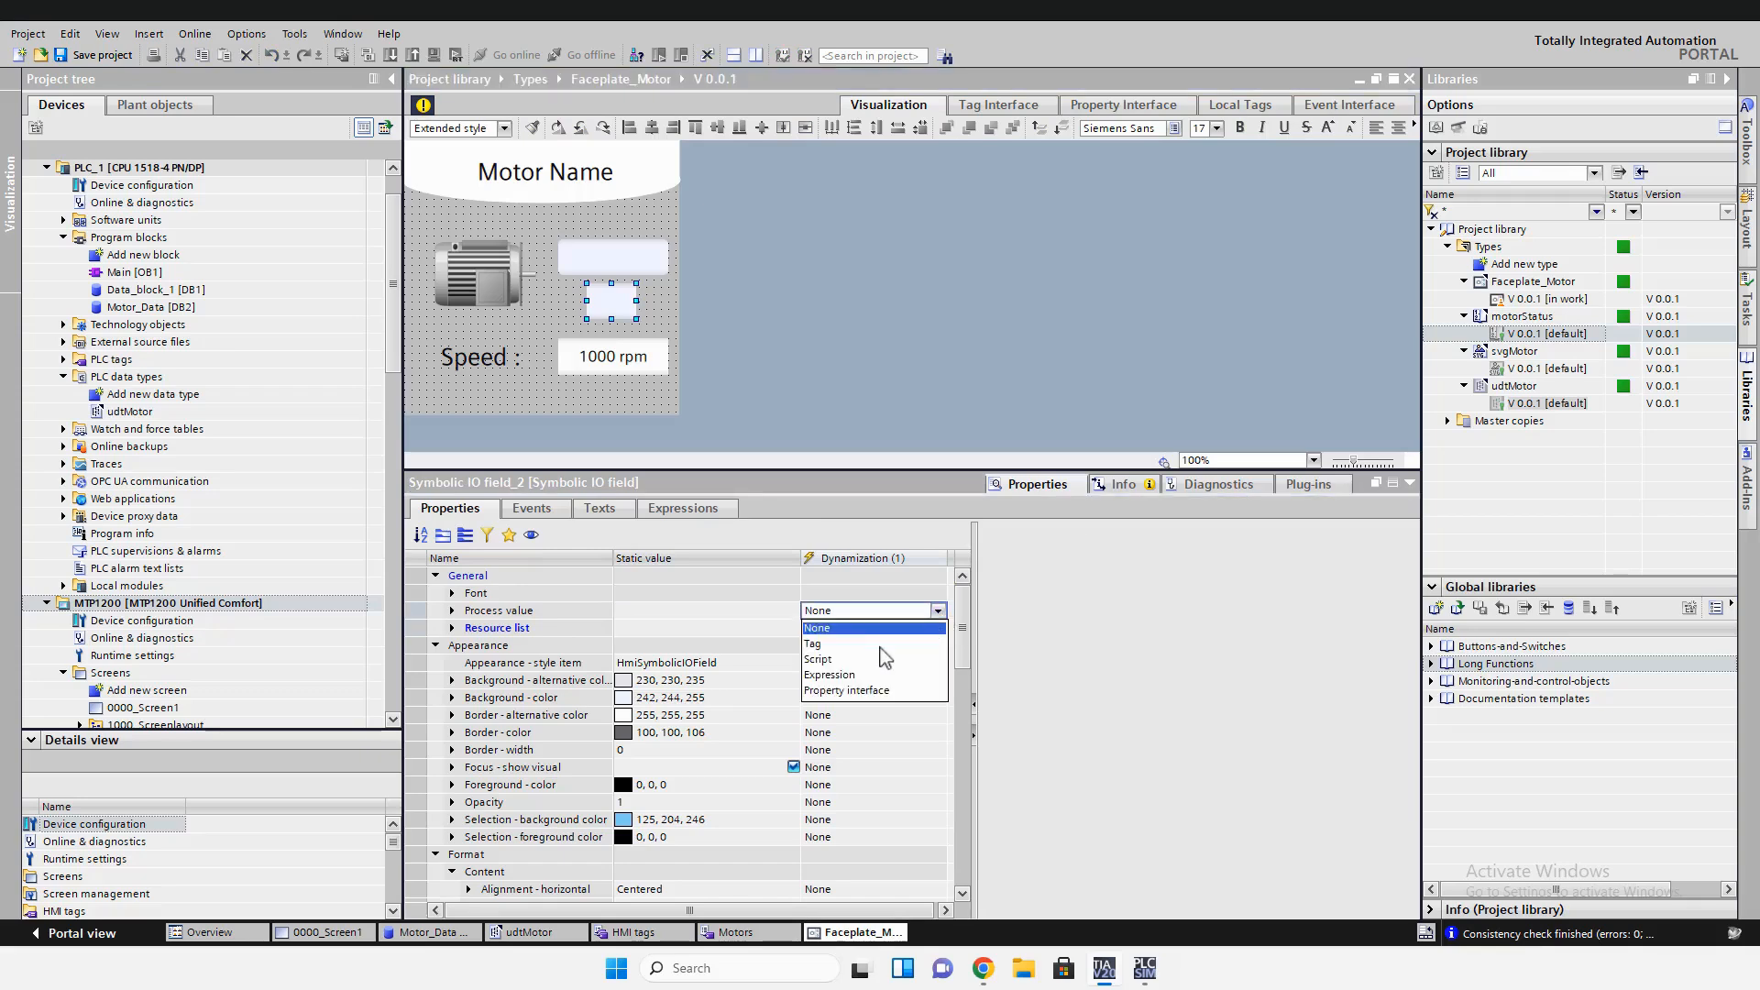
pyautogui.click(885, 645)
pyautogui.click(1378, 590)
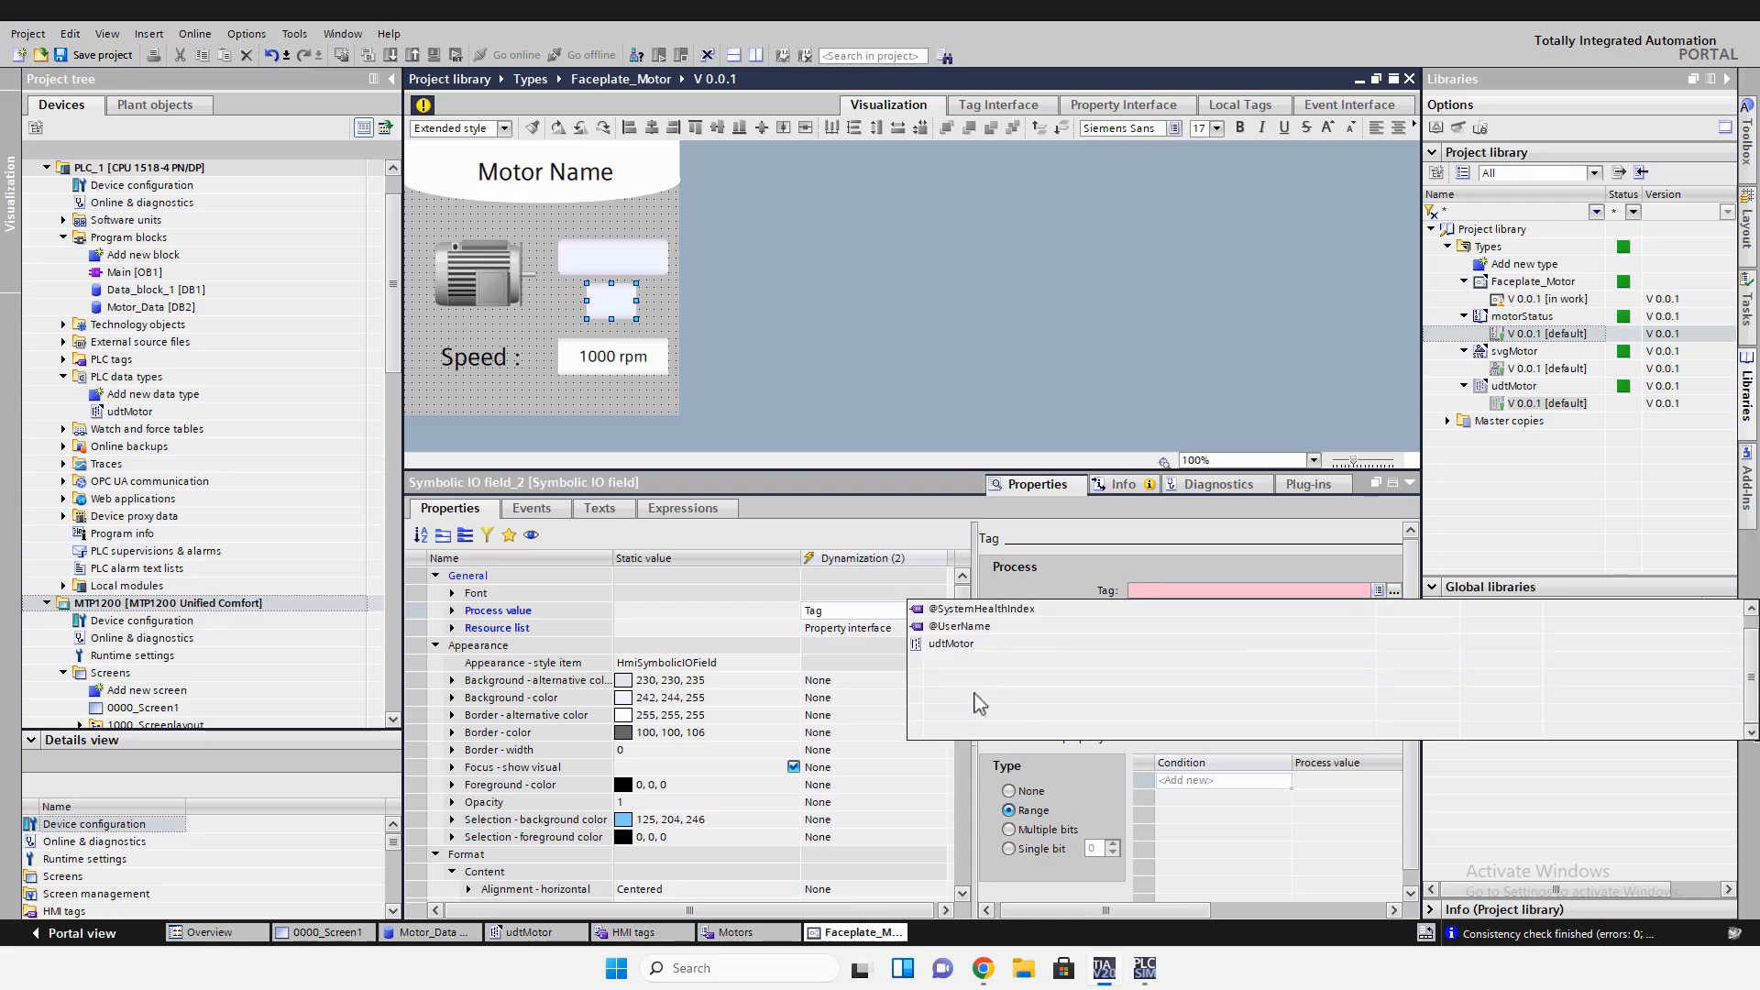
pyautogui.click(972, 644)
pyautogui.click(1200, 641)
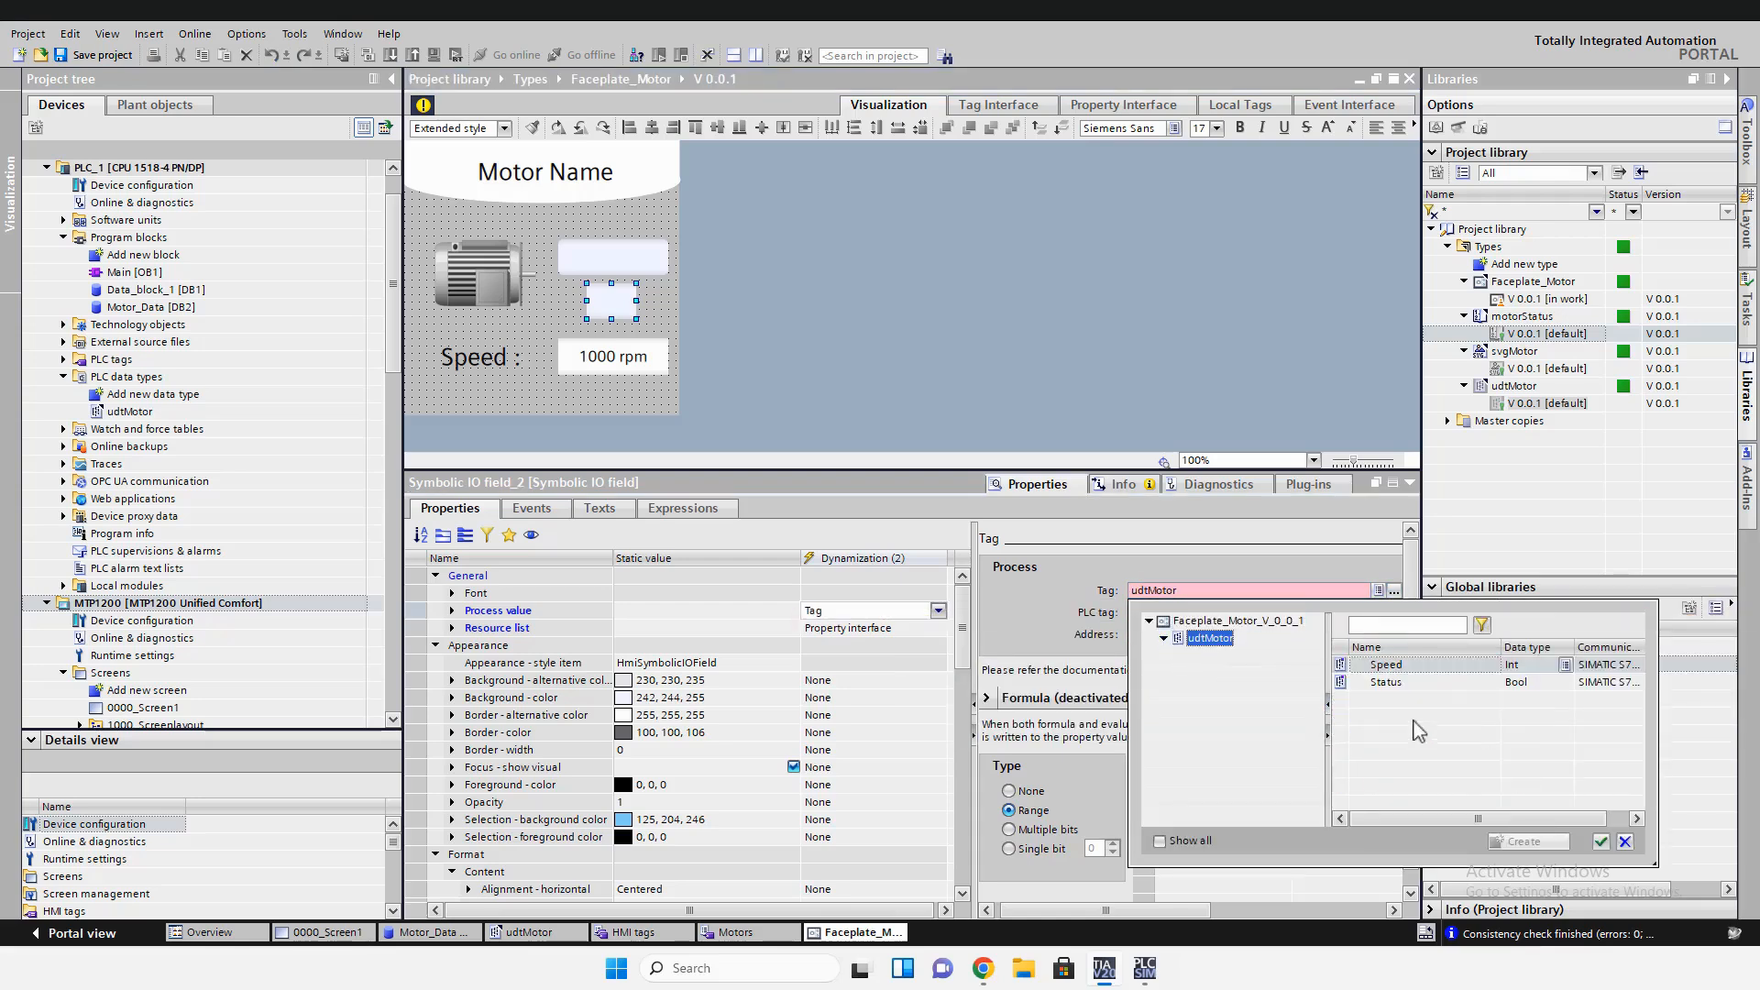
pyautogui.click(1383, 685)
pyautogui.click(1604, 839)
# Map condition 0 to process value 0 and condition 1 to process value 1 for the small lower symbolic IO field
pyautogui.click(1224, 782)
pyautogui.click(1311, 781)
pyautogui.write('0')
pyautogui.click(1212, 798)
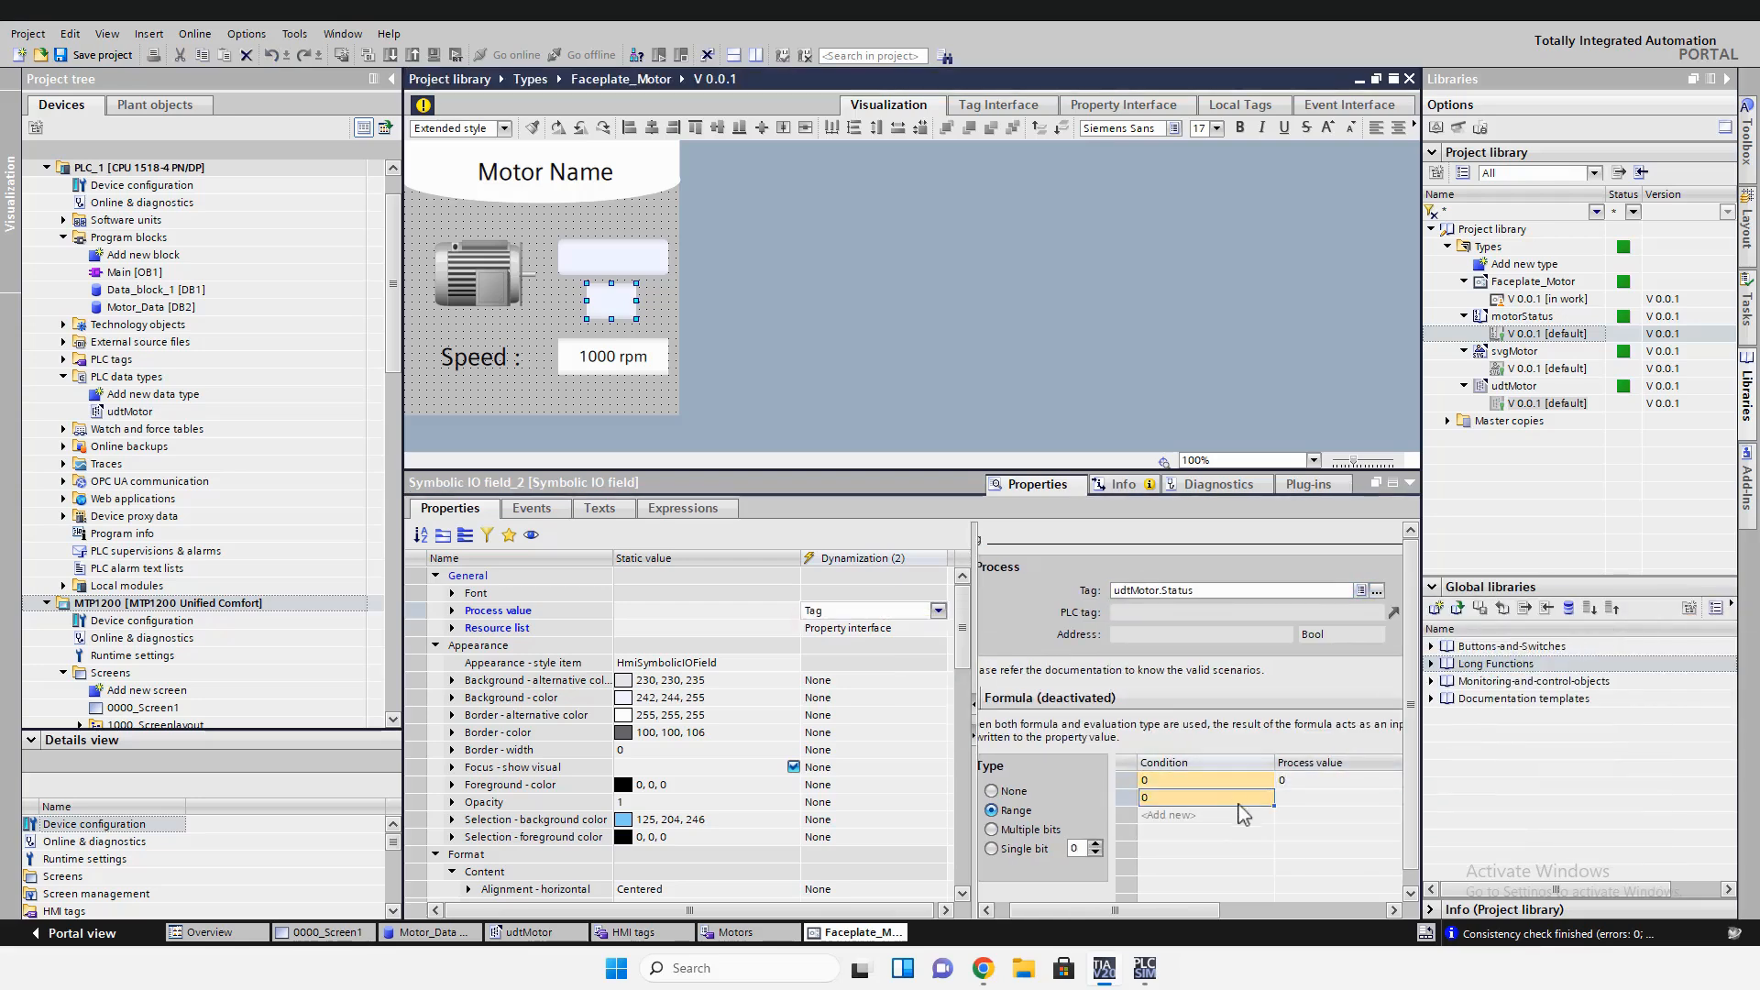
pyautogui.click(1240, 800)
pyautogui.write('1')
pyautogui.click(1302, 798)
pyautogui.write('1')
# Open the HMI device's graphic lists and display the entries of the PowerState list
pyautogui.click(174, 639)
pyautogui.scroll(-10, 160, 619)
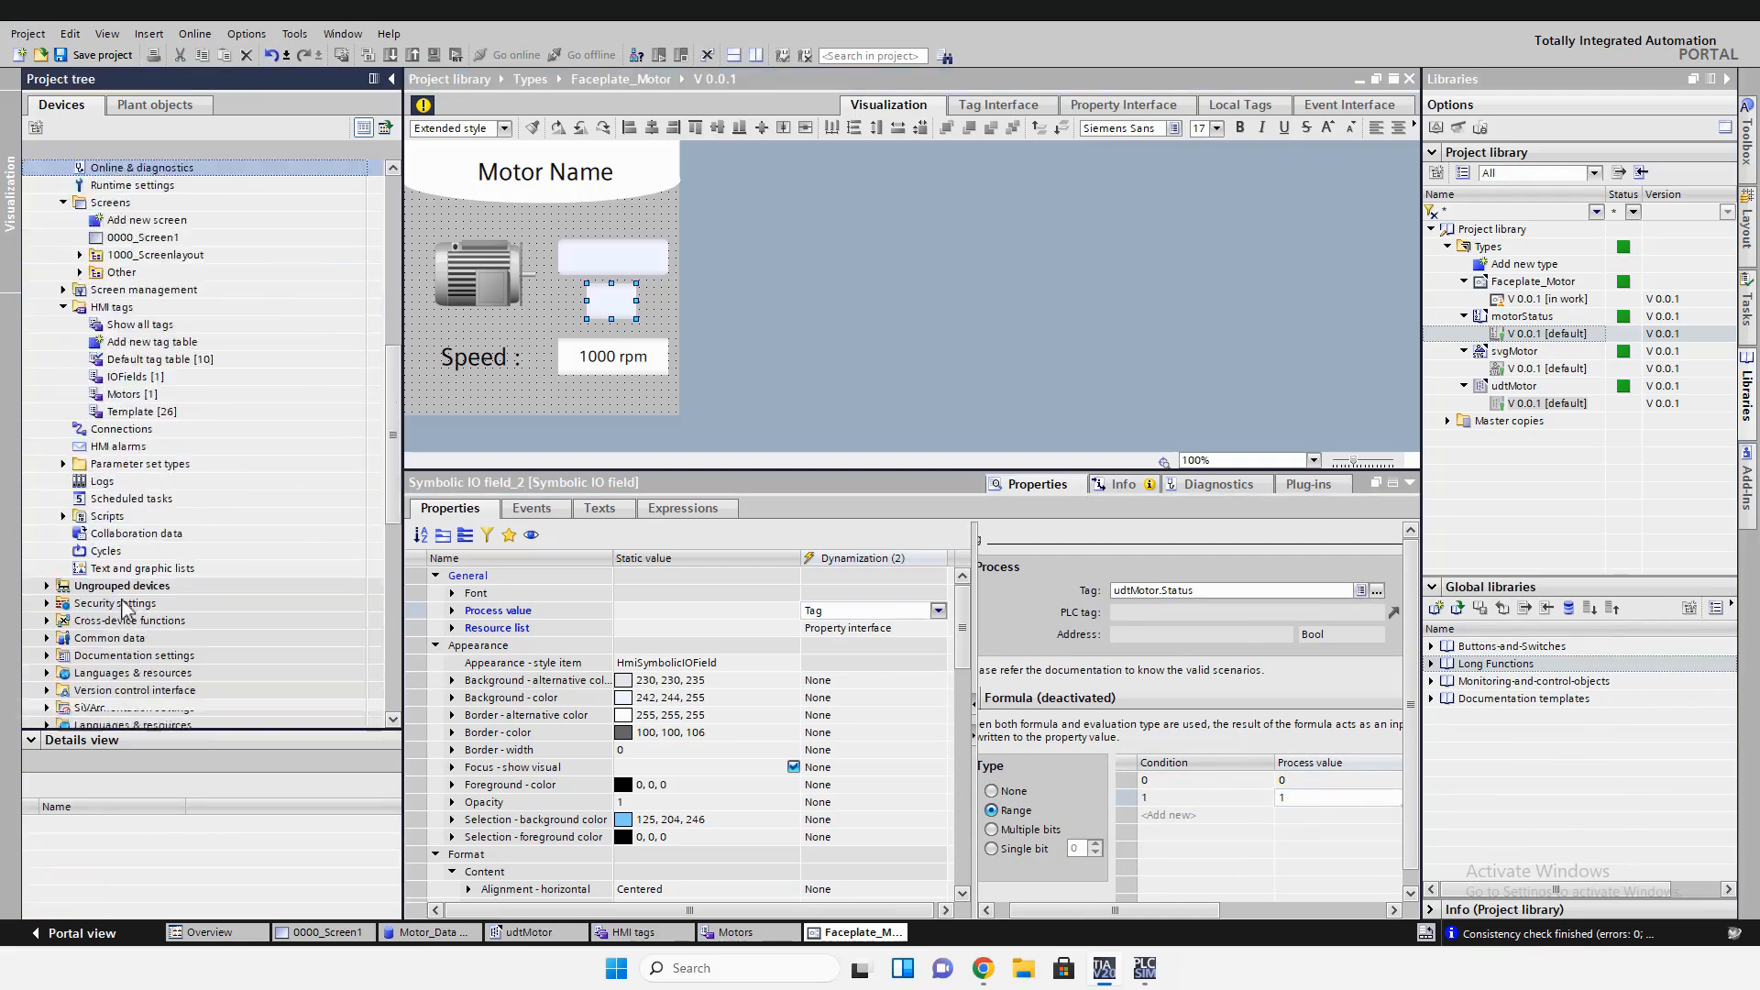
pyautogui.doubleClick(142, 516)
pyautogui.click(1327, 108)
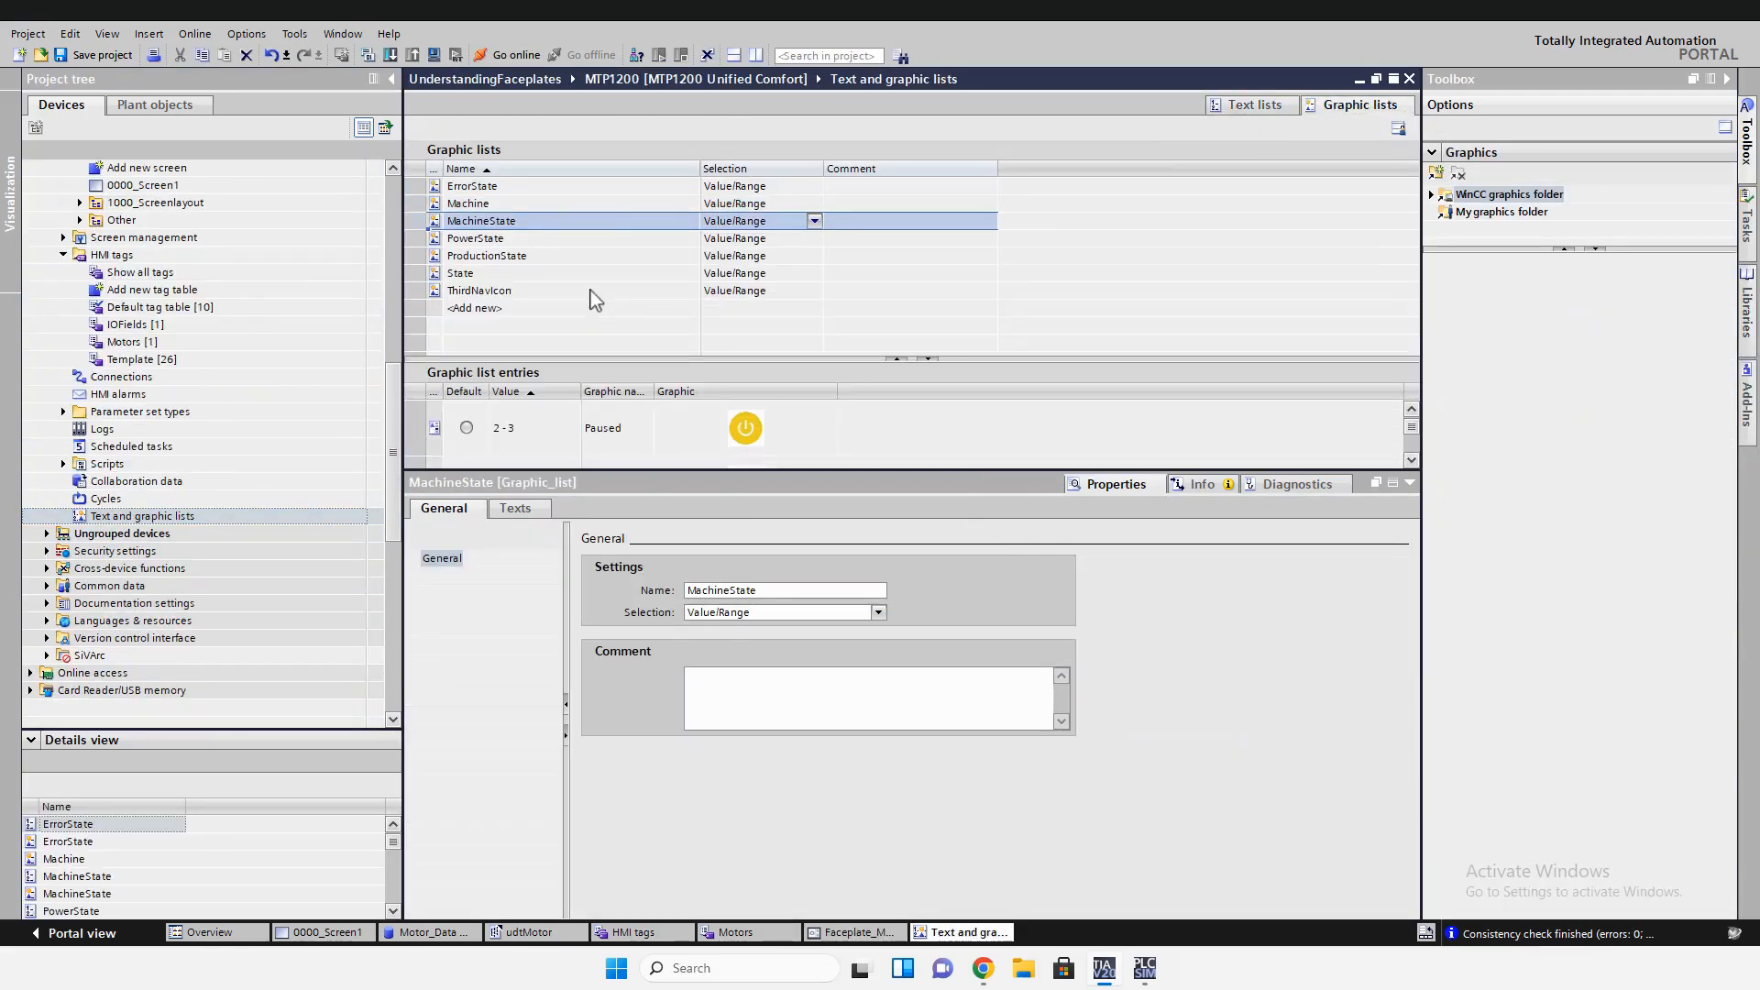
pyautogui.click(563, 257)
pyautogui.click(557, 240)
pyautogui.moveTo(559, 360); pyautogui.dragTo(561, 281)
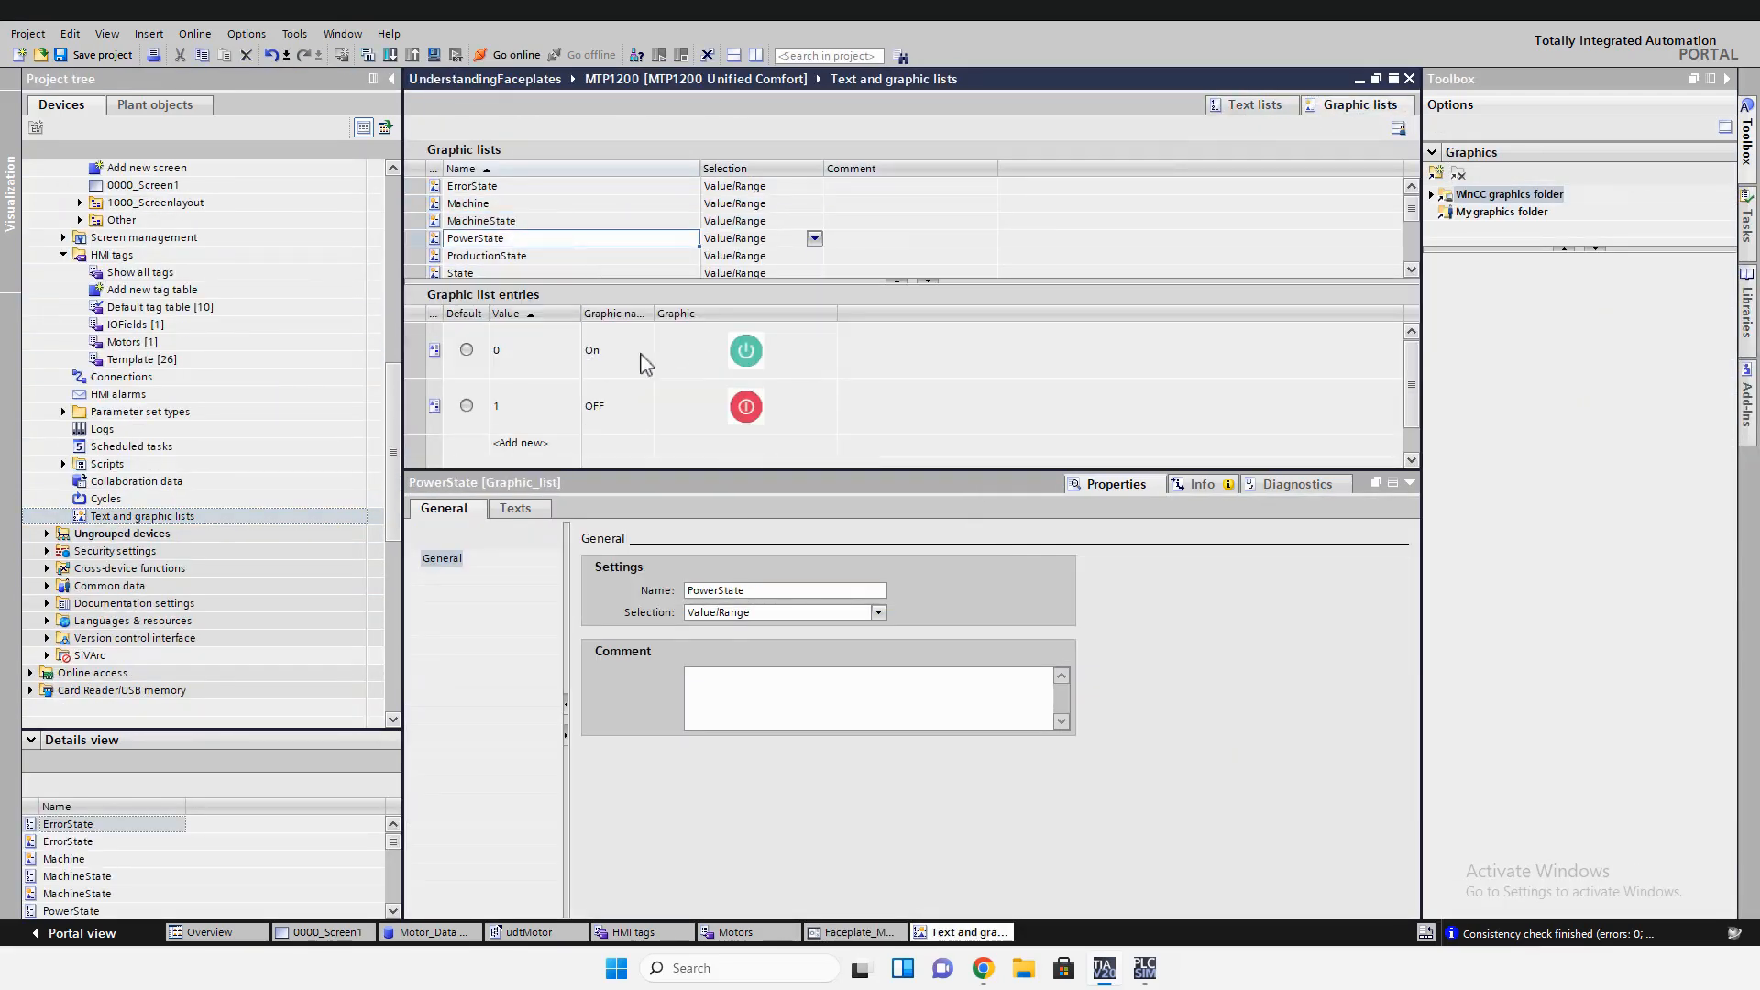
# Set the PowerState values to 1 for the On graphic and 0 for the OFF graphic, and save the project
pyautogui.click(498, 351)
pyautogui.write('1')
pyautogui.doubleClick(512, 410)
pyautogui.write('0')
pyautogui.click(812, 369)
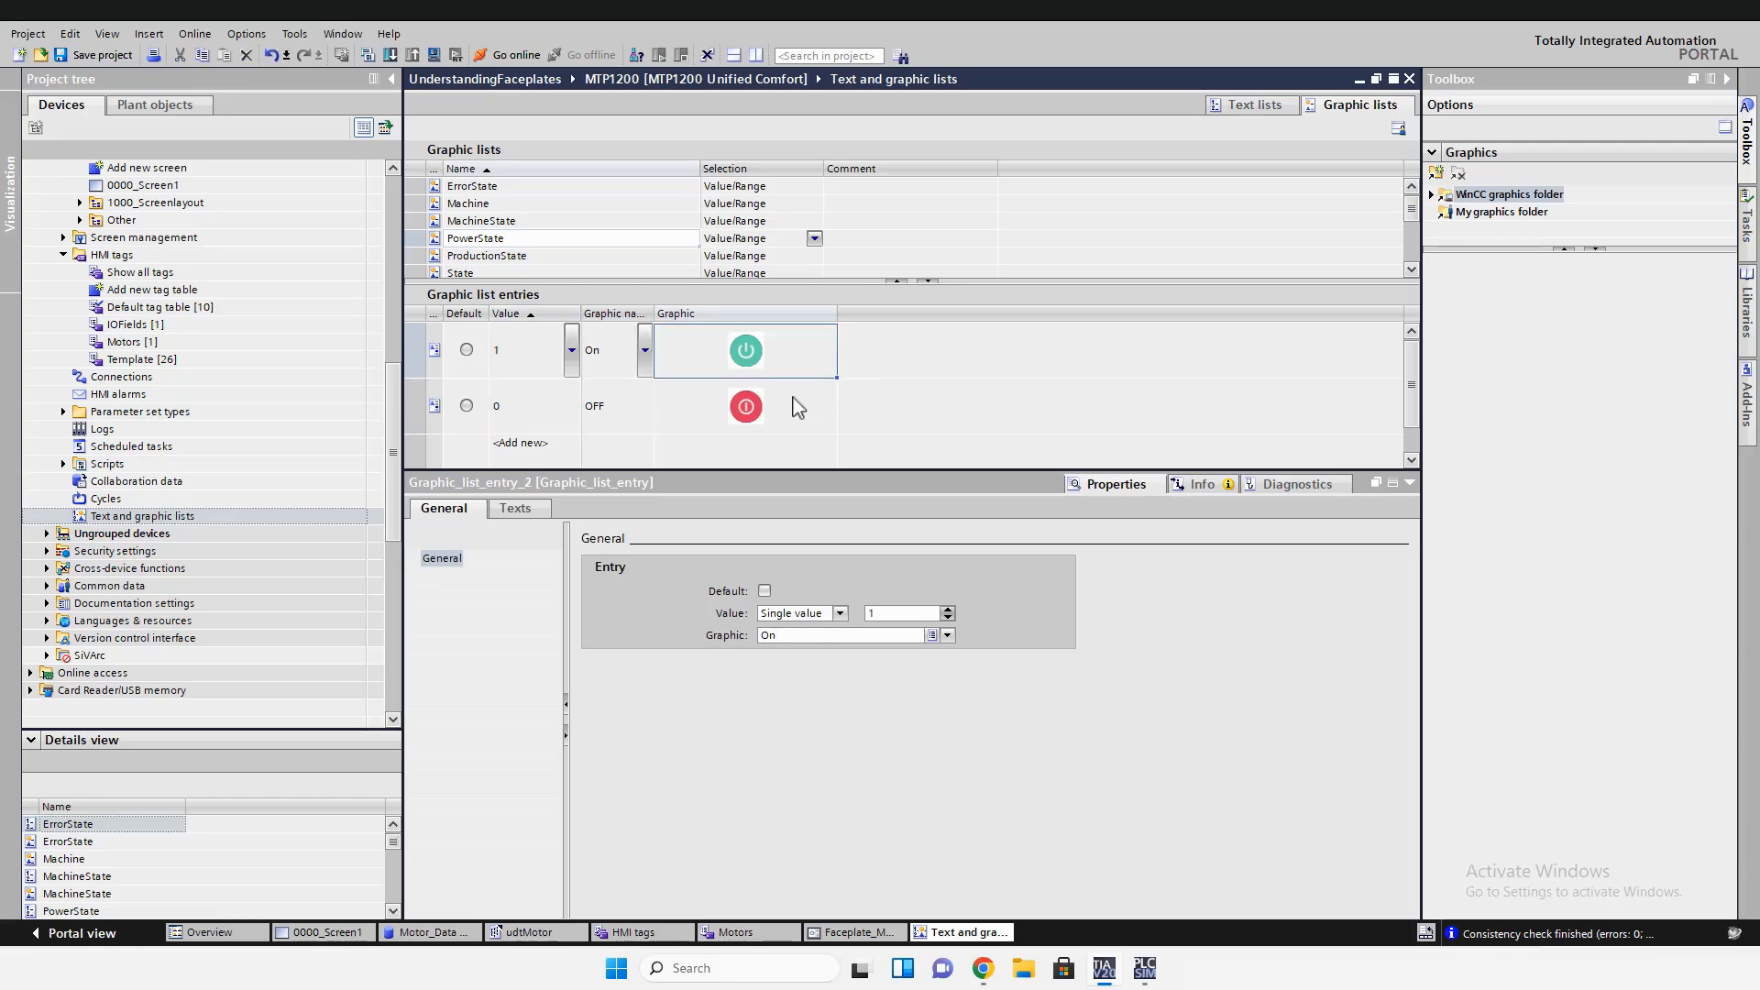
pyautogui.click(792, 400)
pyautogui.click(552, 412)
pyautogui.click(92, 55)
# Return to the motor faceplate and review the dynamizations of its status fields, speed field and Motor Name label
pyautogui.click(853, 932)
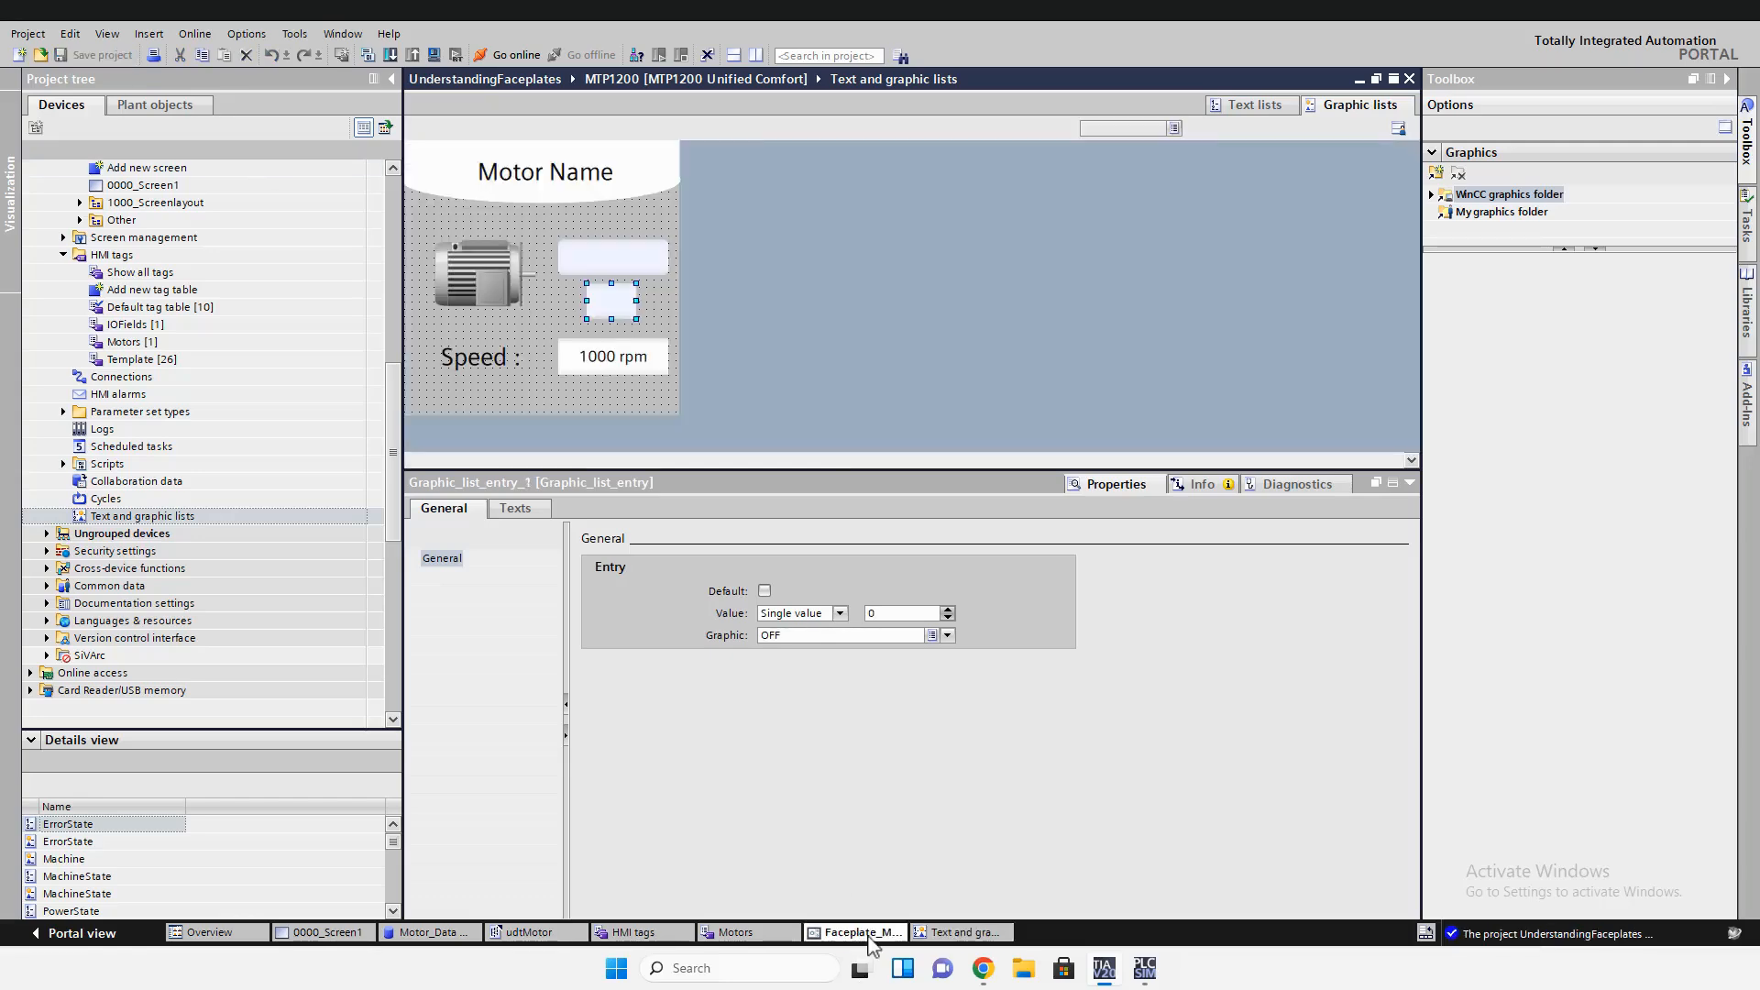
pyautogui.click(777, 267)
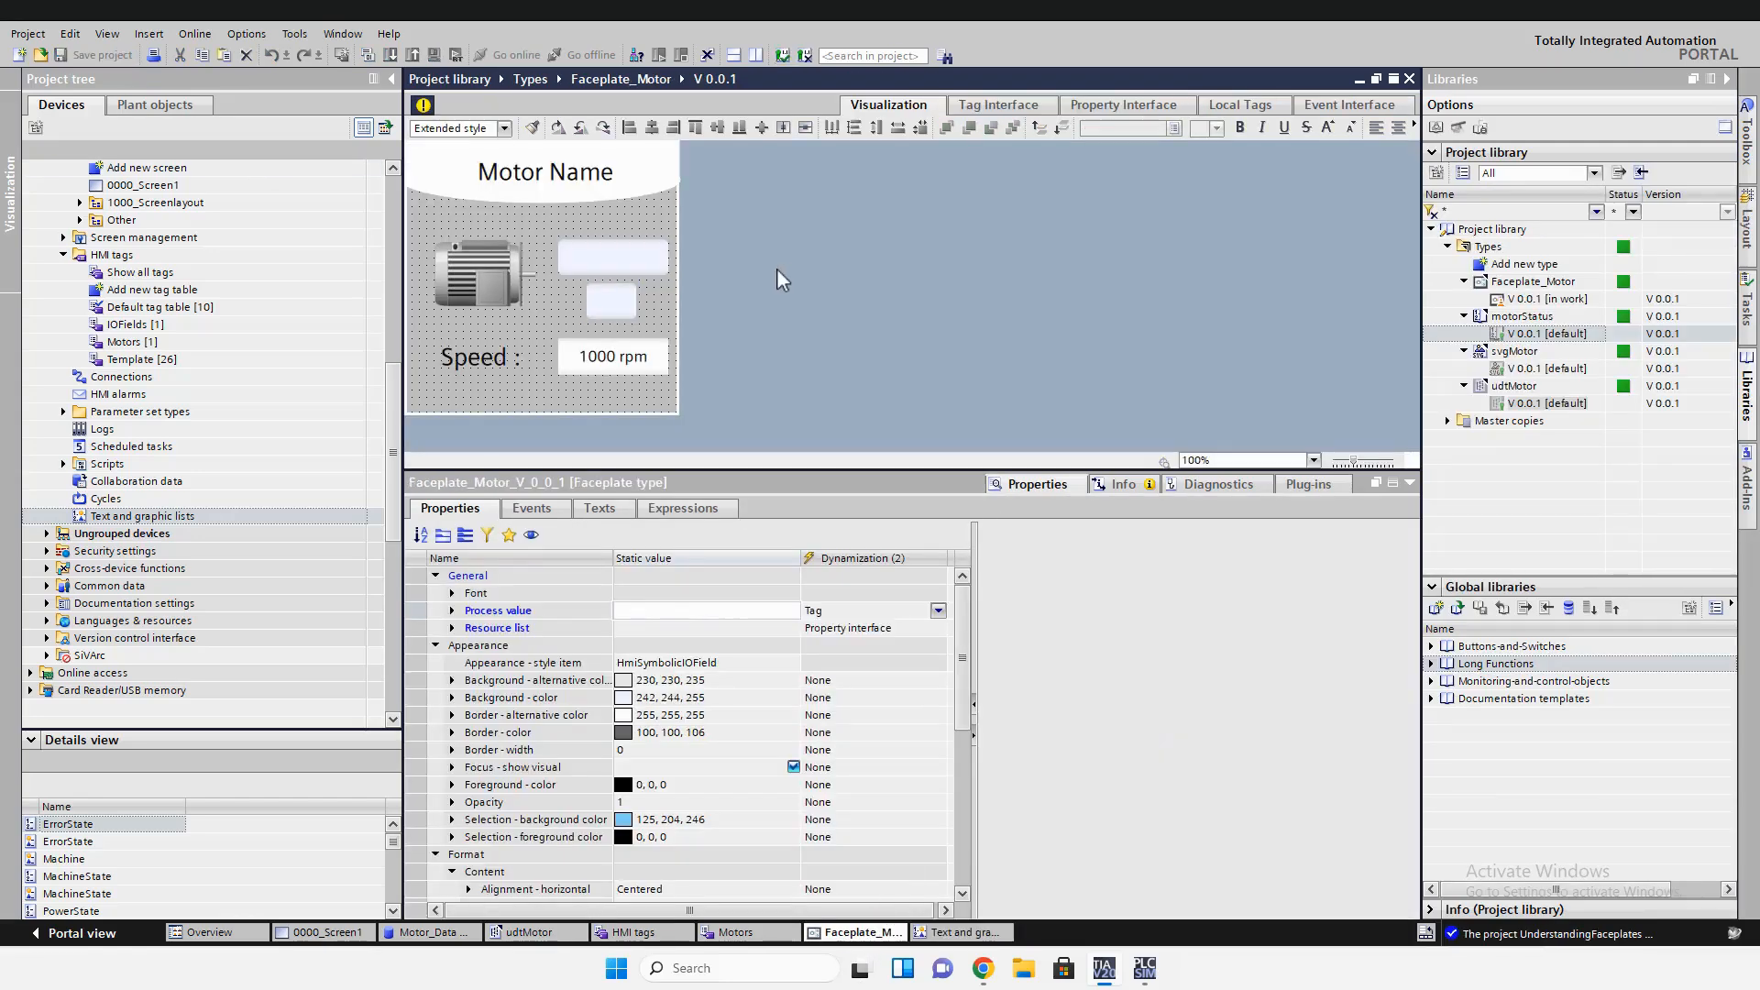
pyautogui.moveTo(427, 110)
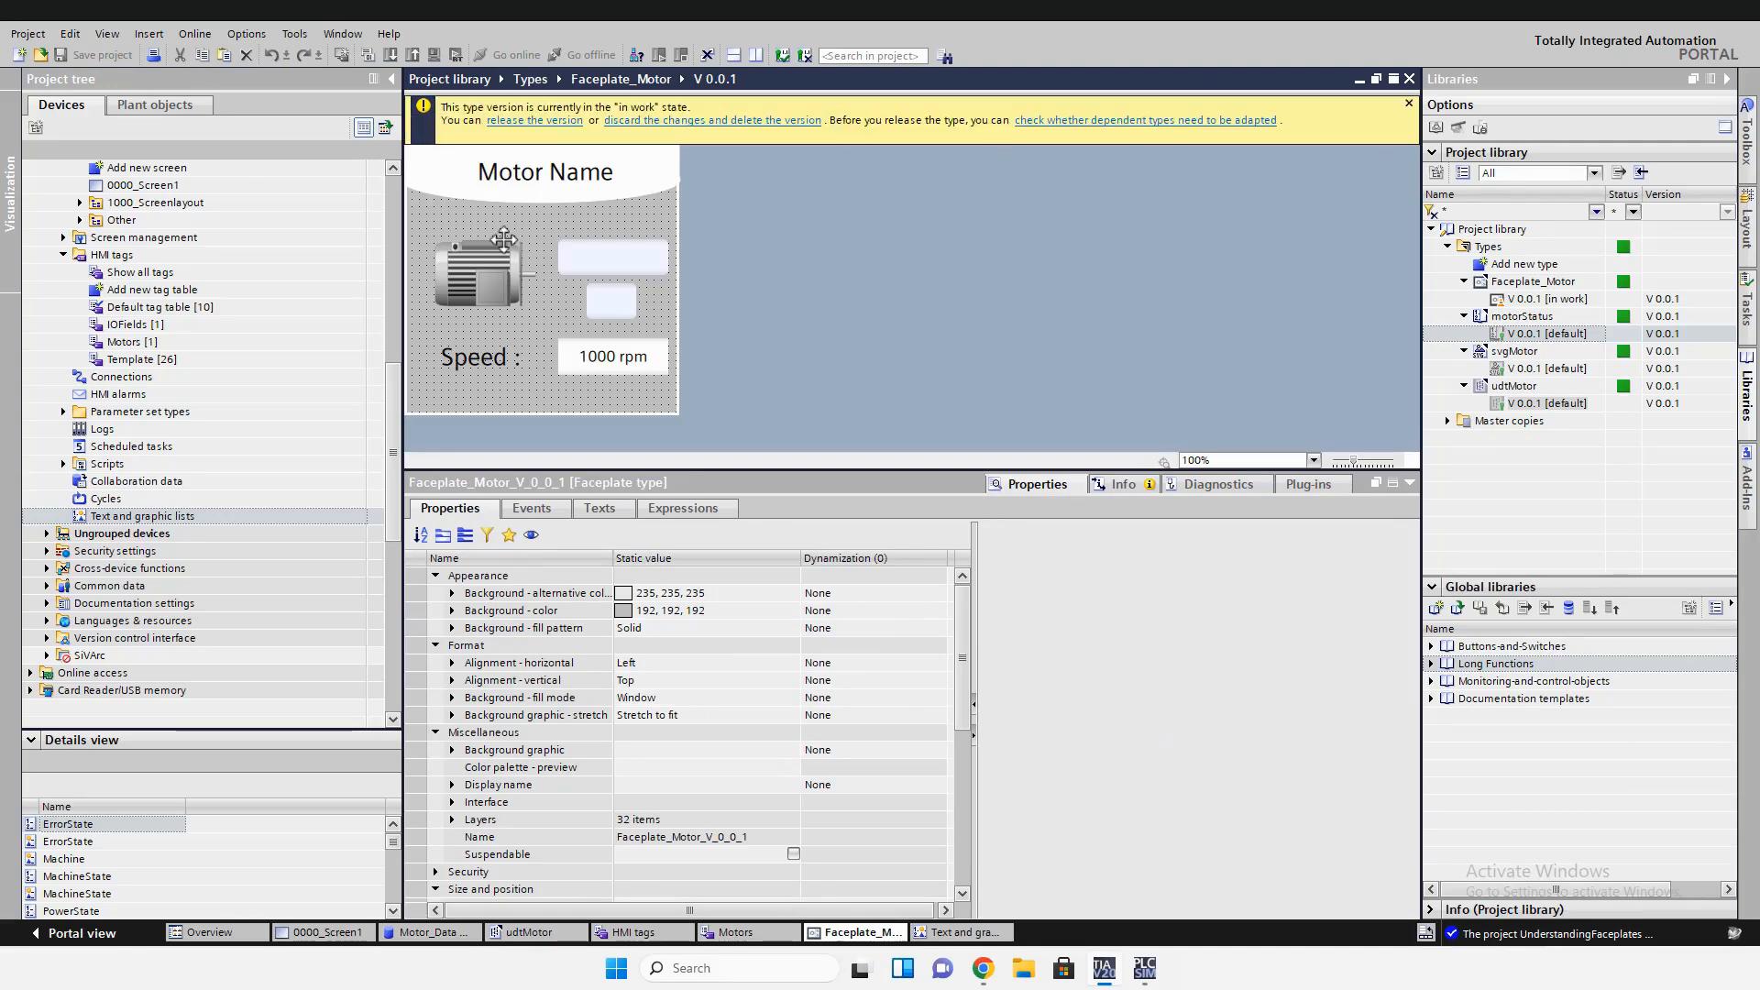
pyautogui.click(588, 258)
pyautogui.click(602, 363)
pyautogui.click(606, 304)
pyautogui.click(577, 179)
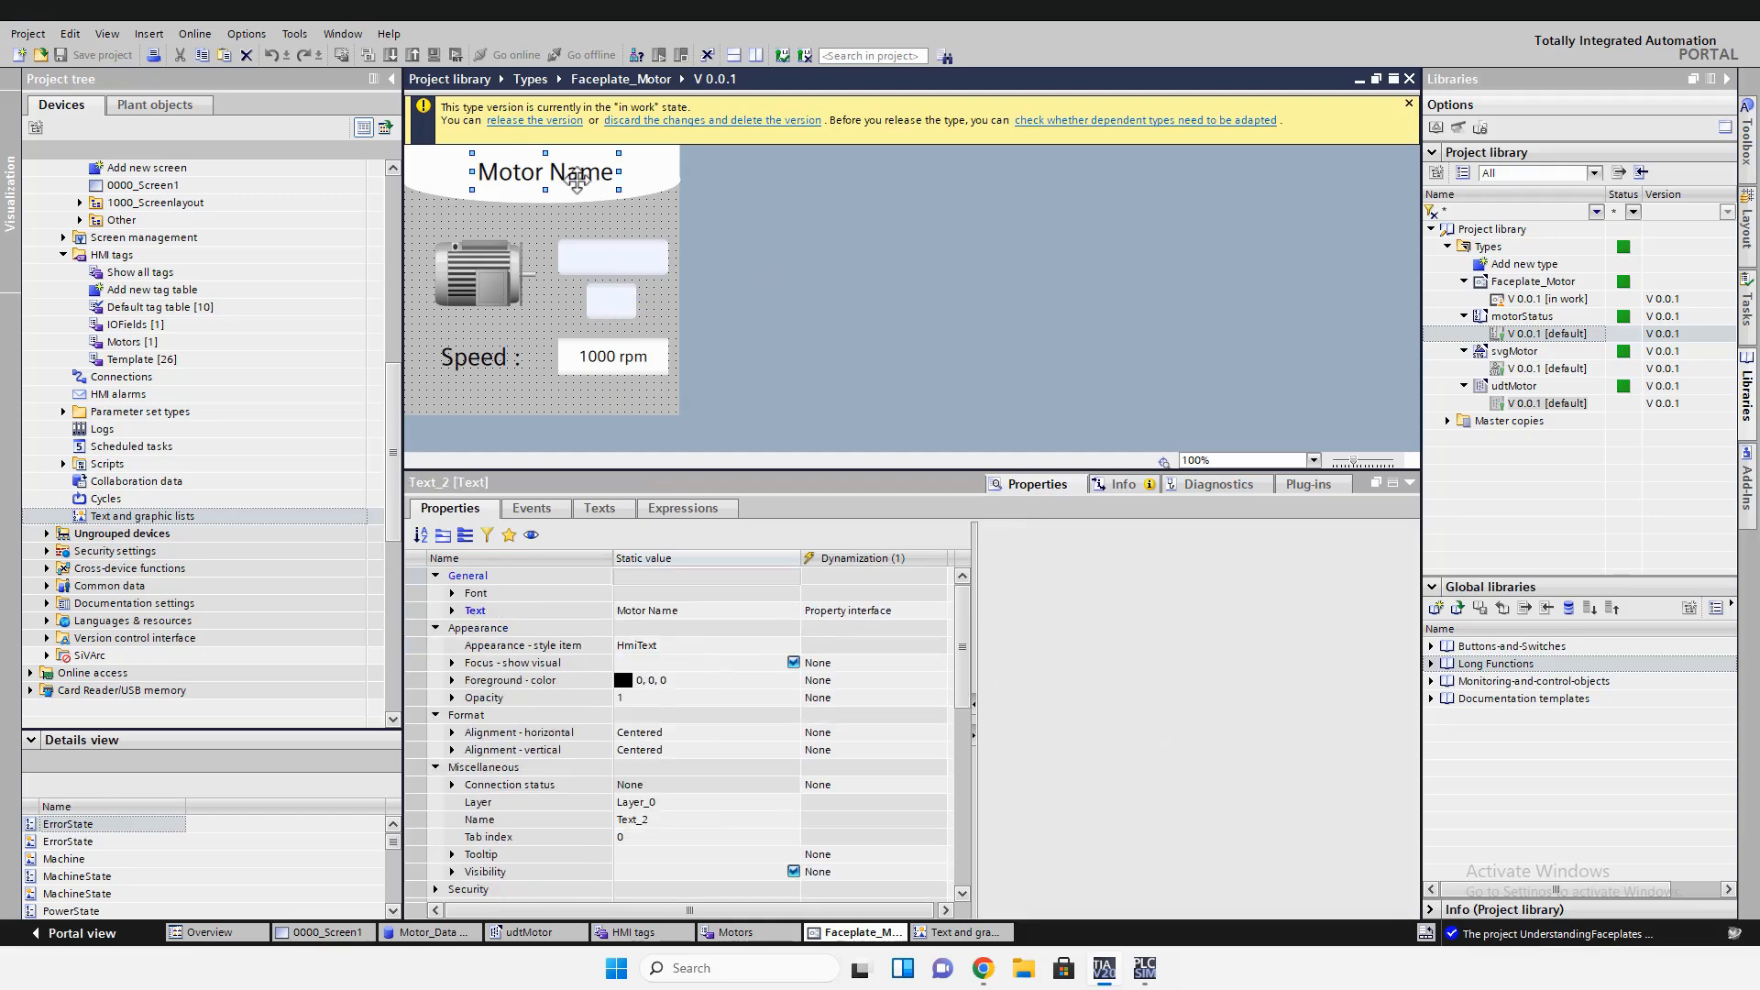
pyautogui.click(888, 610)
# Release version 0.0.1 of the Faceplate_Motor type
pyautogui.click(724, 321)
pyautogui.click(549, 122)
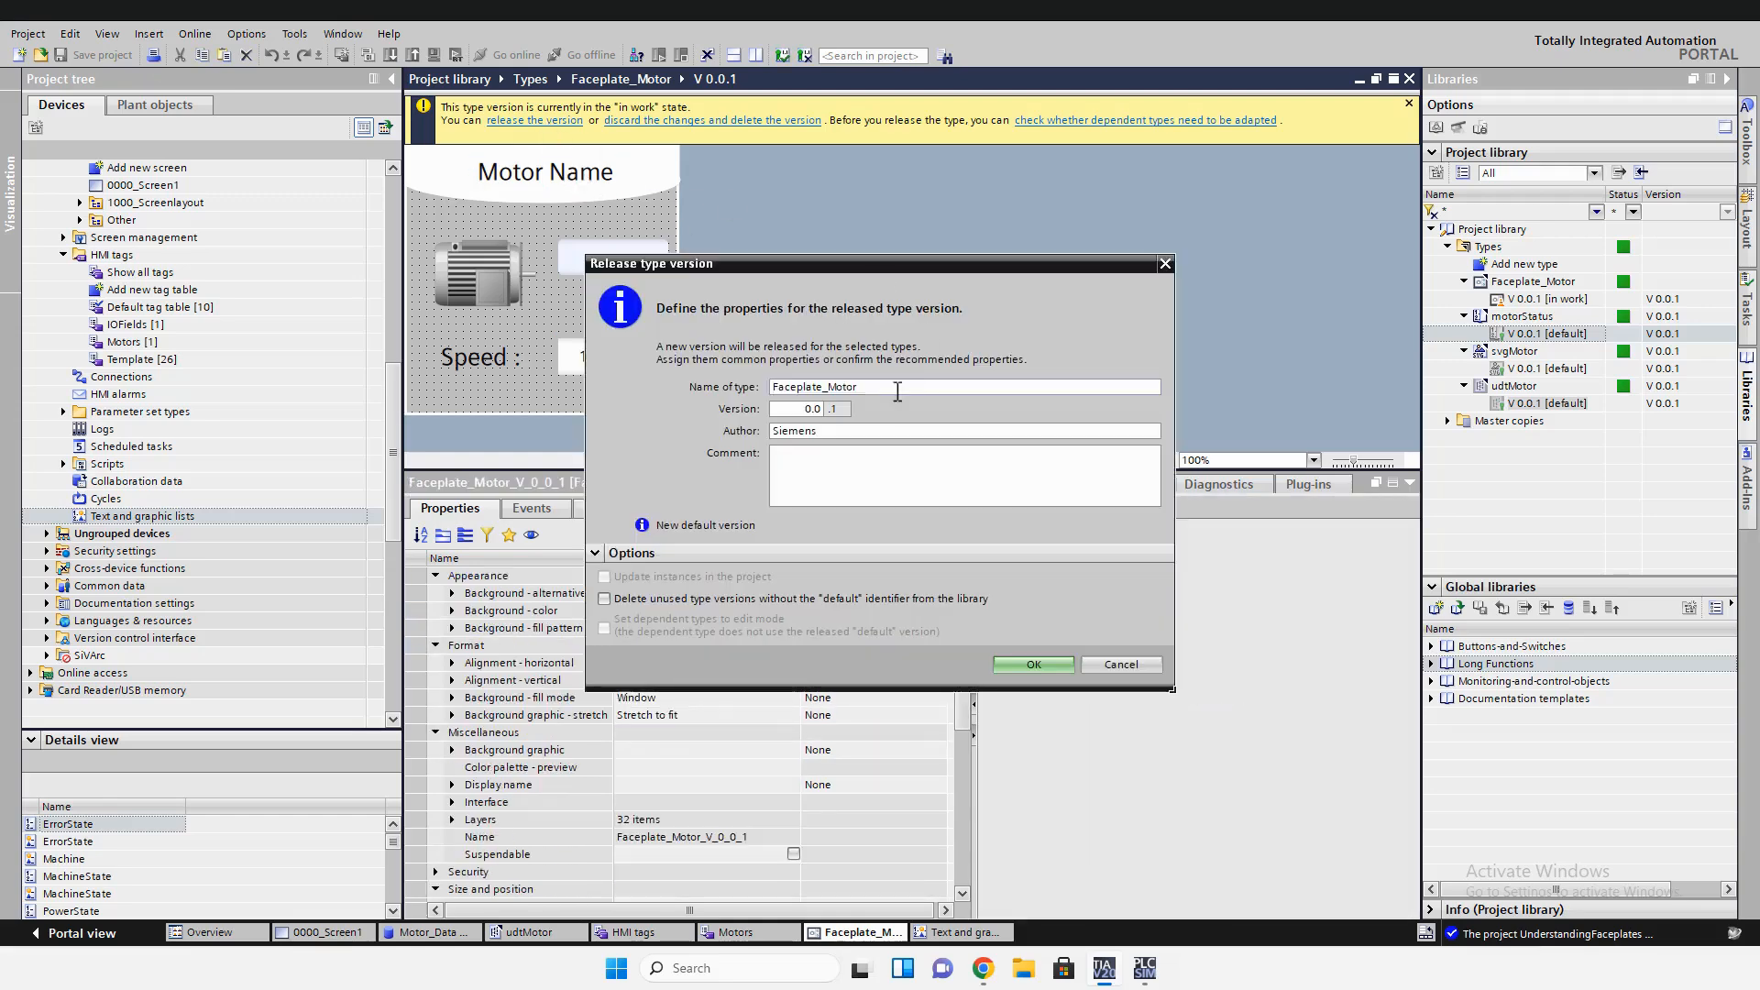
pyautogui.click(1064, 664)
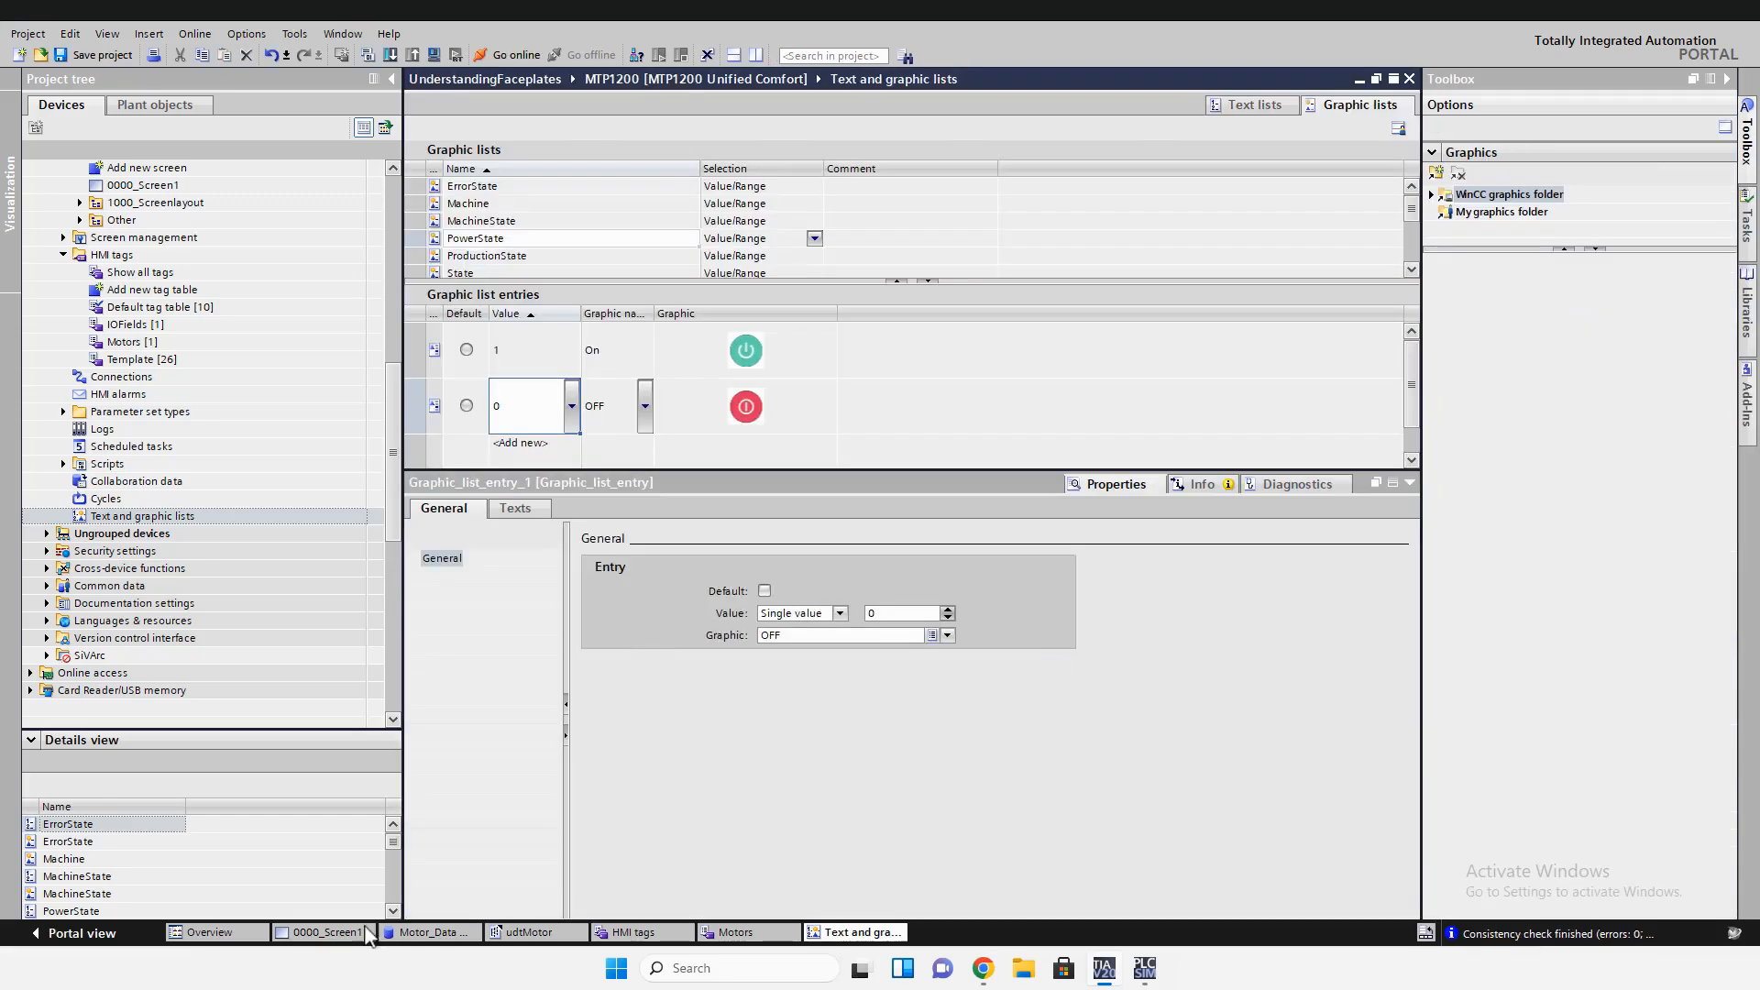
# Place three instances of the Faceplate_Motor type side by side on 0000_Screen1, in a row below the title
pyautogui.click(365, 933)
pyautogui.moveTo(1546, 339); pyautogui.dragTo(440, 235)
pyautogui.click(1464, 316)
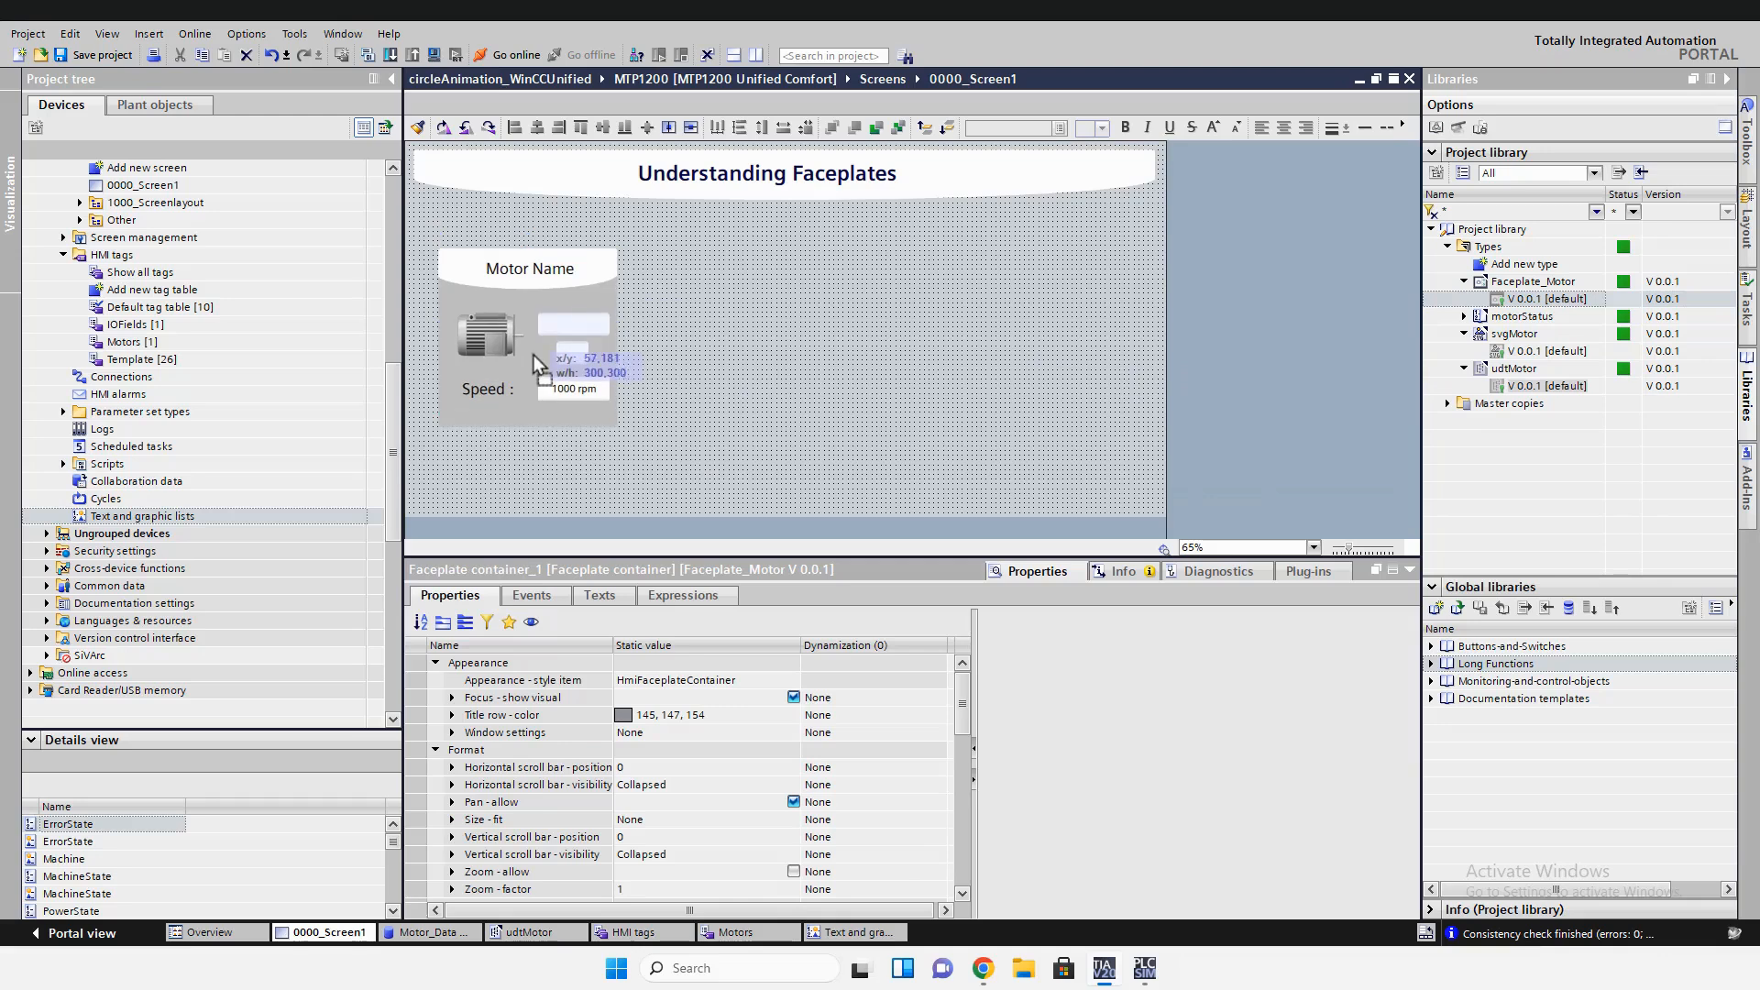
pyautogui.moveTo(1547, 299); pyautogui.dragTo(939, 260)
pyautogui.moveTo(997, 333); pyautogui.dragTo(1002, 314)
# Assign the tag Data_Motors[0] to the udtMotor interface of the first motor faceplate
pyautogui.moveTo(878, 557); pyautogui.dragTo(878, 456)
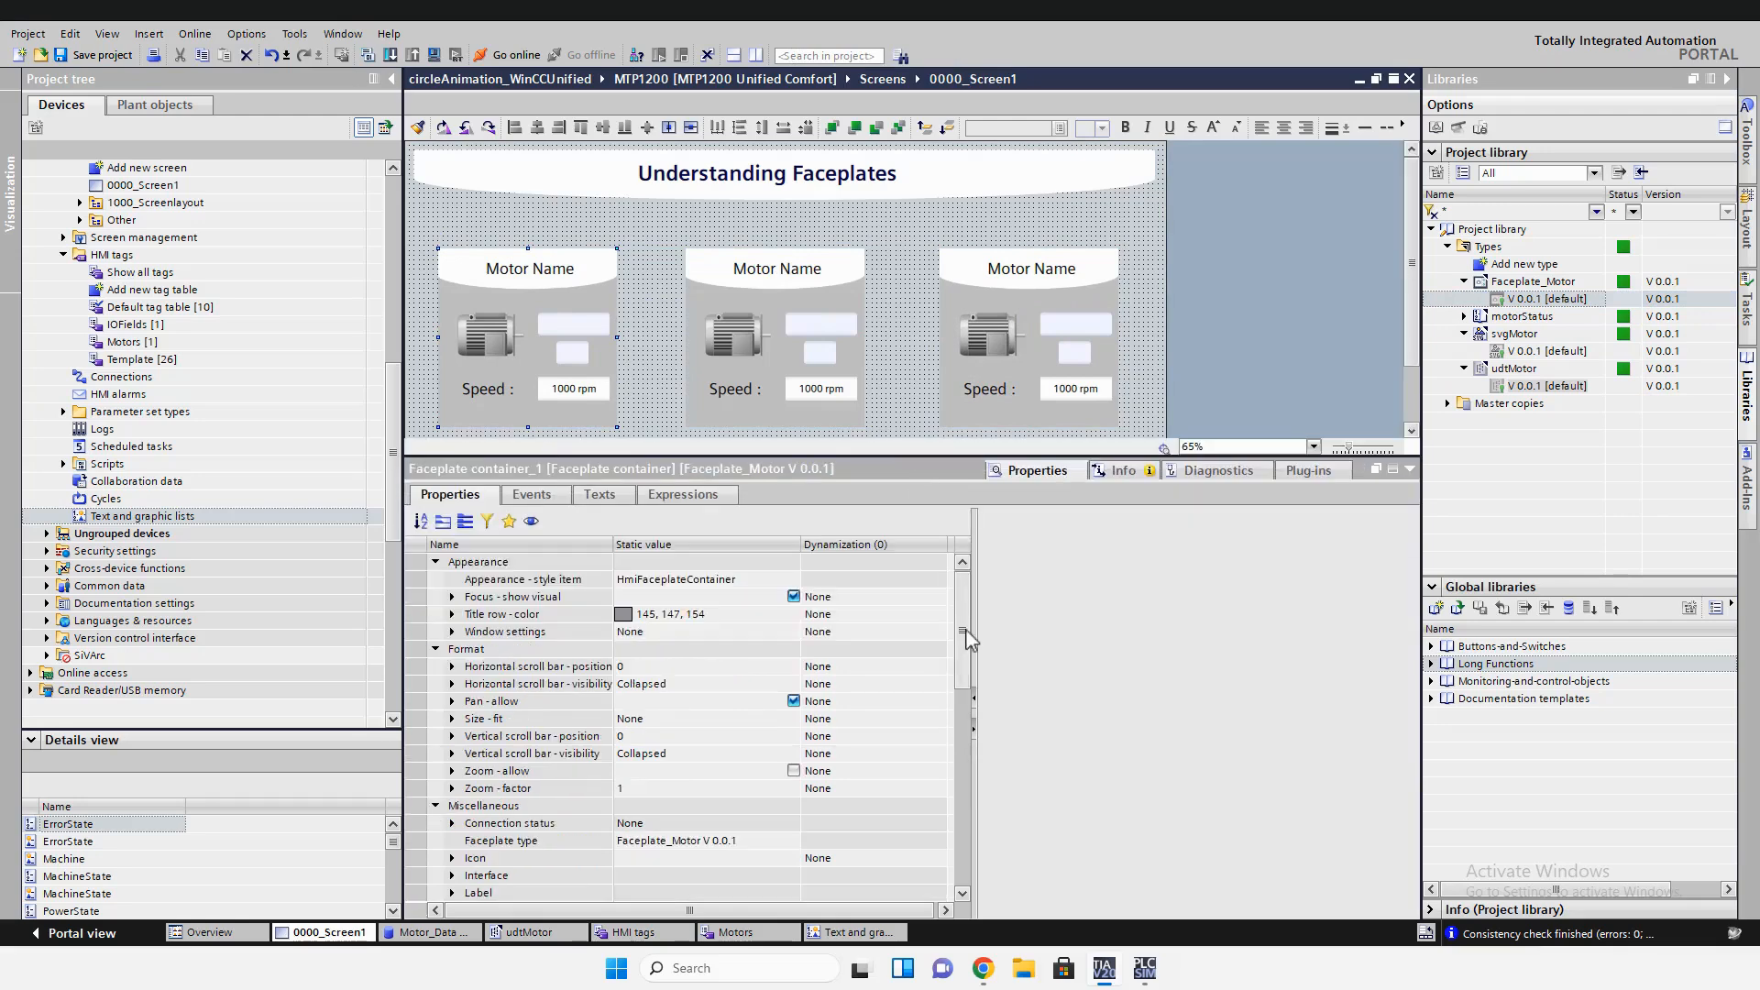
pyautogui.scroll(-2, 696, 747)
pyautogui.scroll(-3, 718, 720)
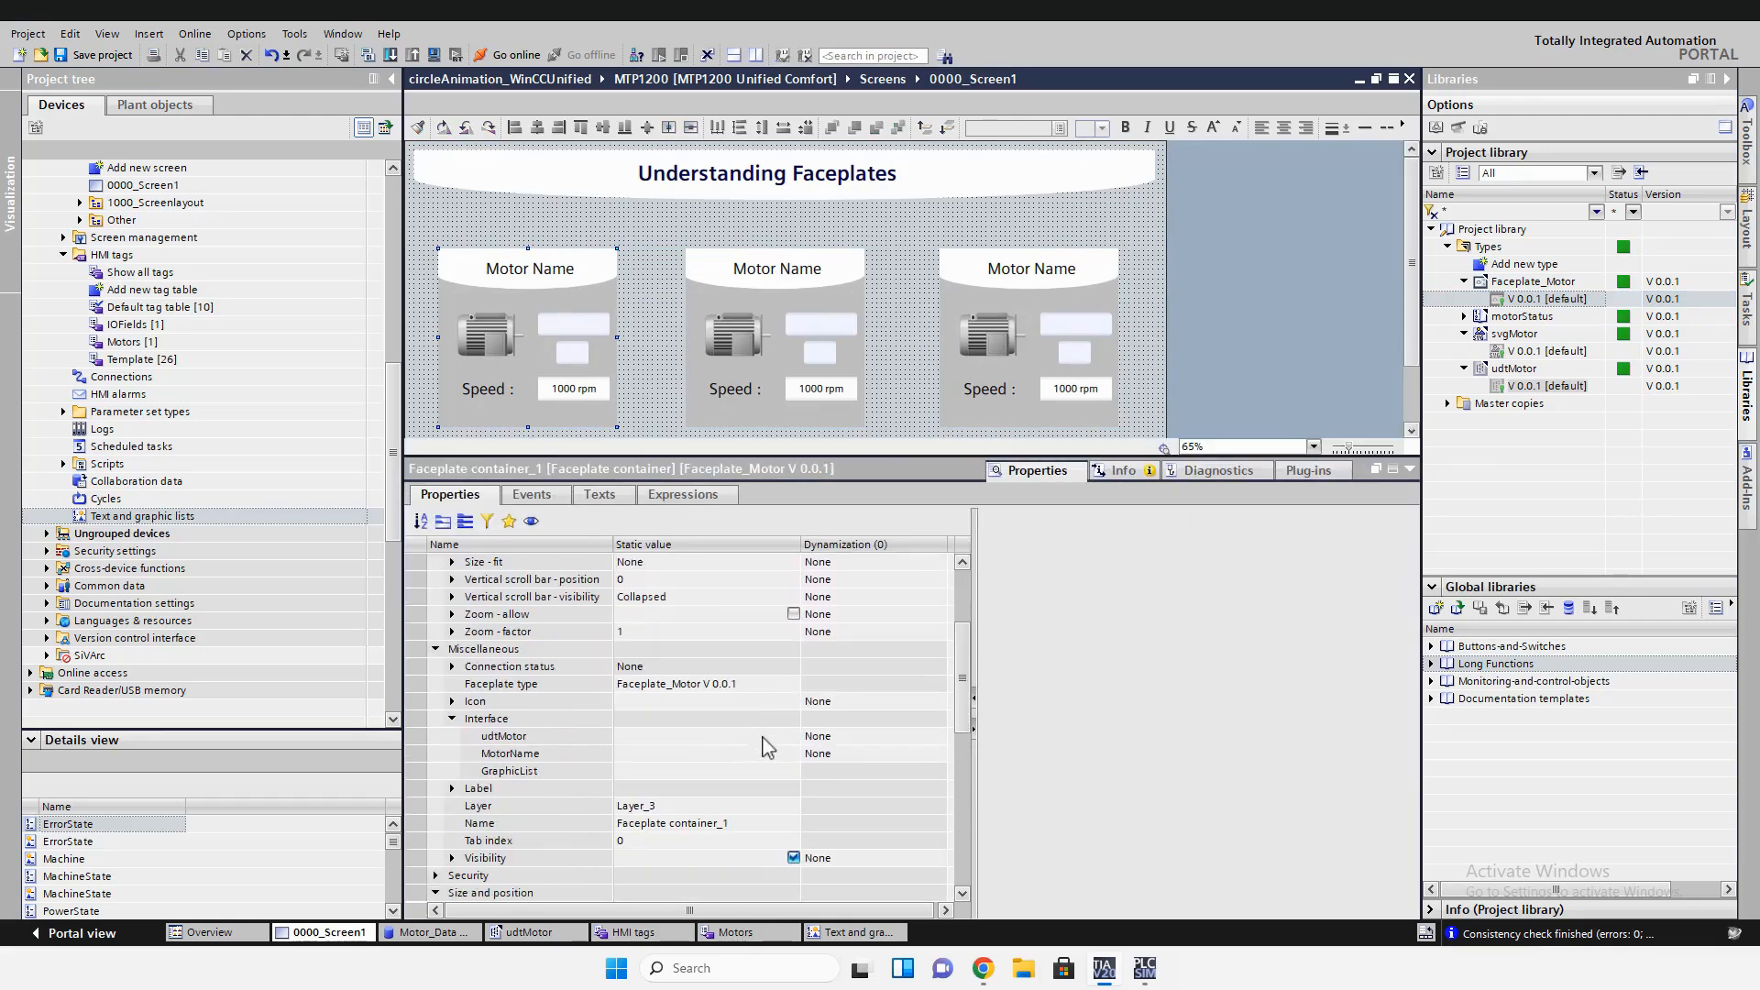
pyautogui.click(768, 736)
pyautogui.click(791, 739)
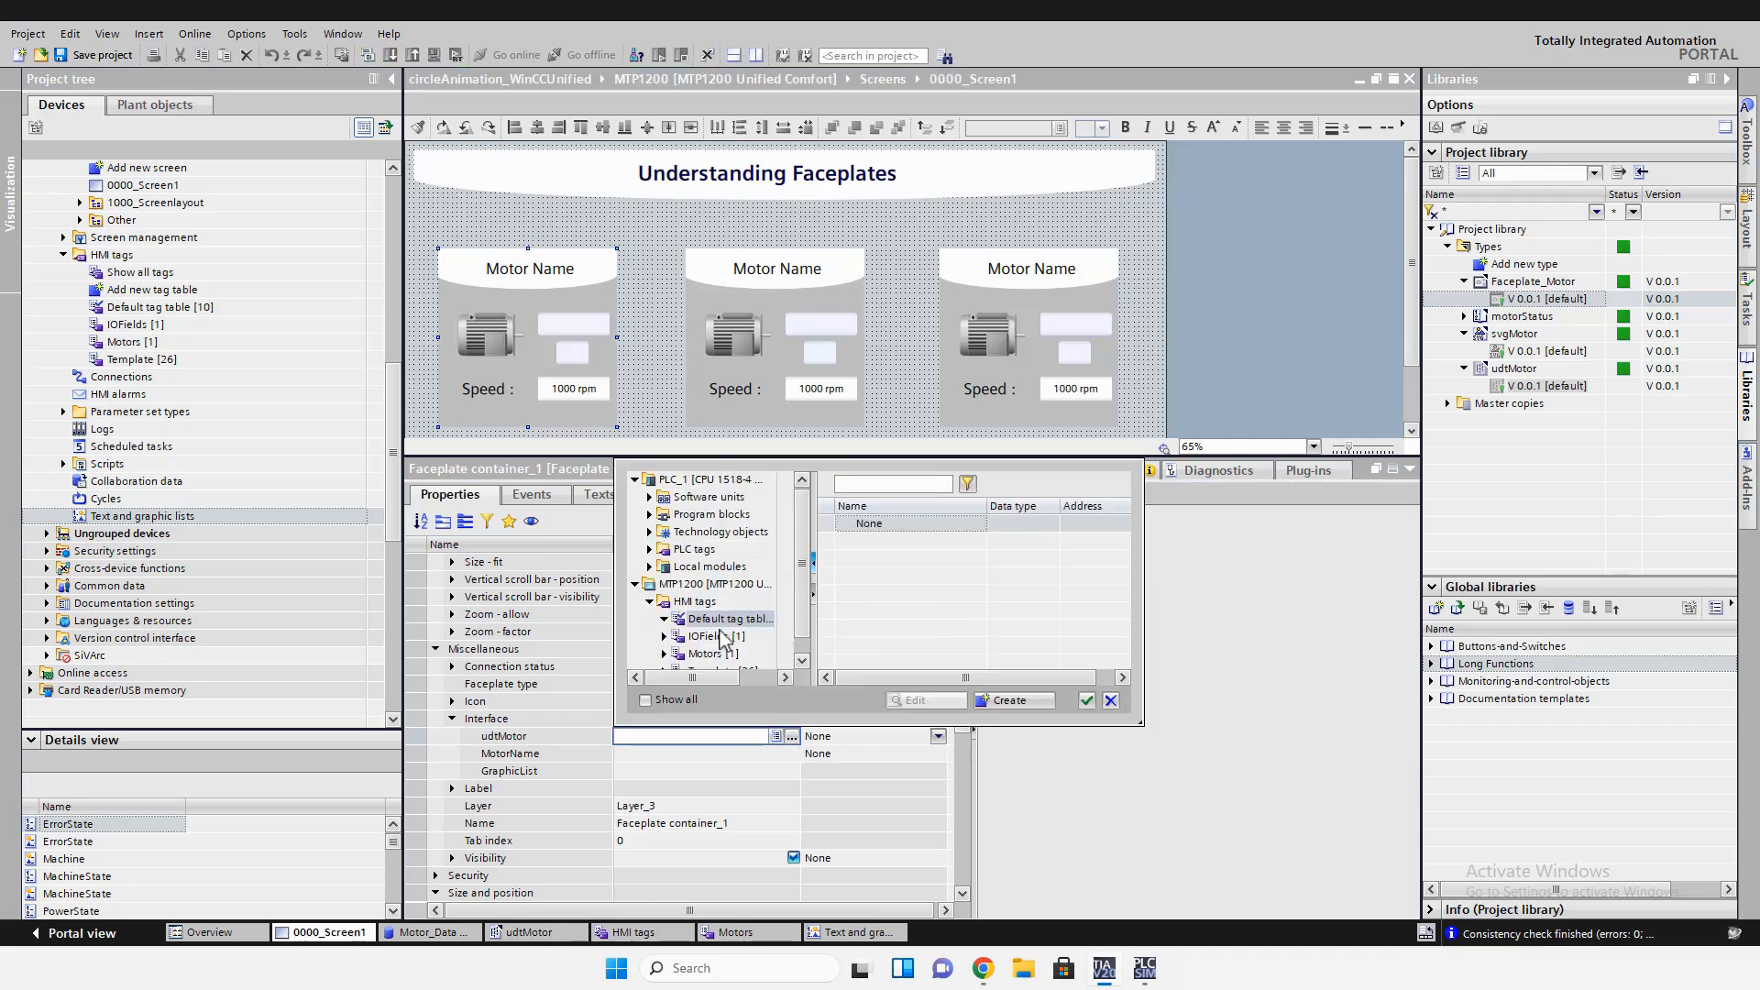
pyautogui.click(724, 654)
pyautogui.click(862, 541)
pyautogui.click(1086, 700)
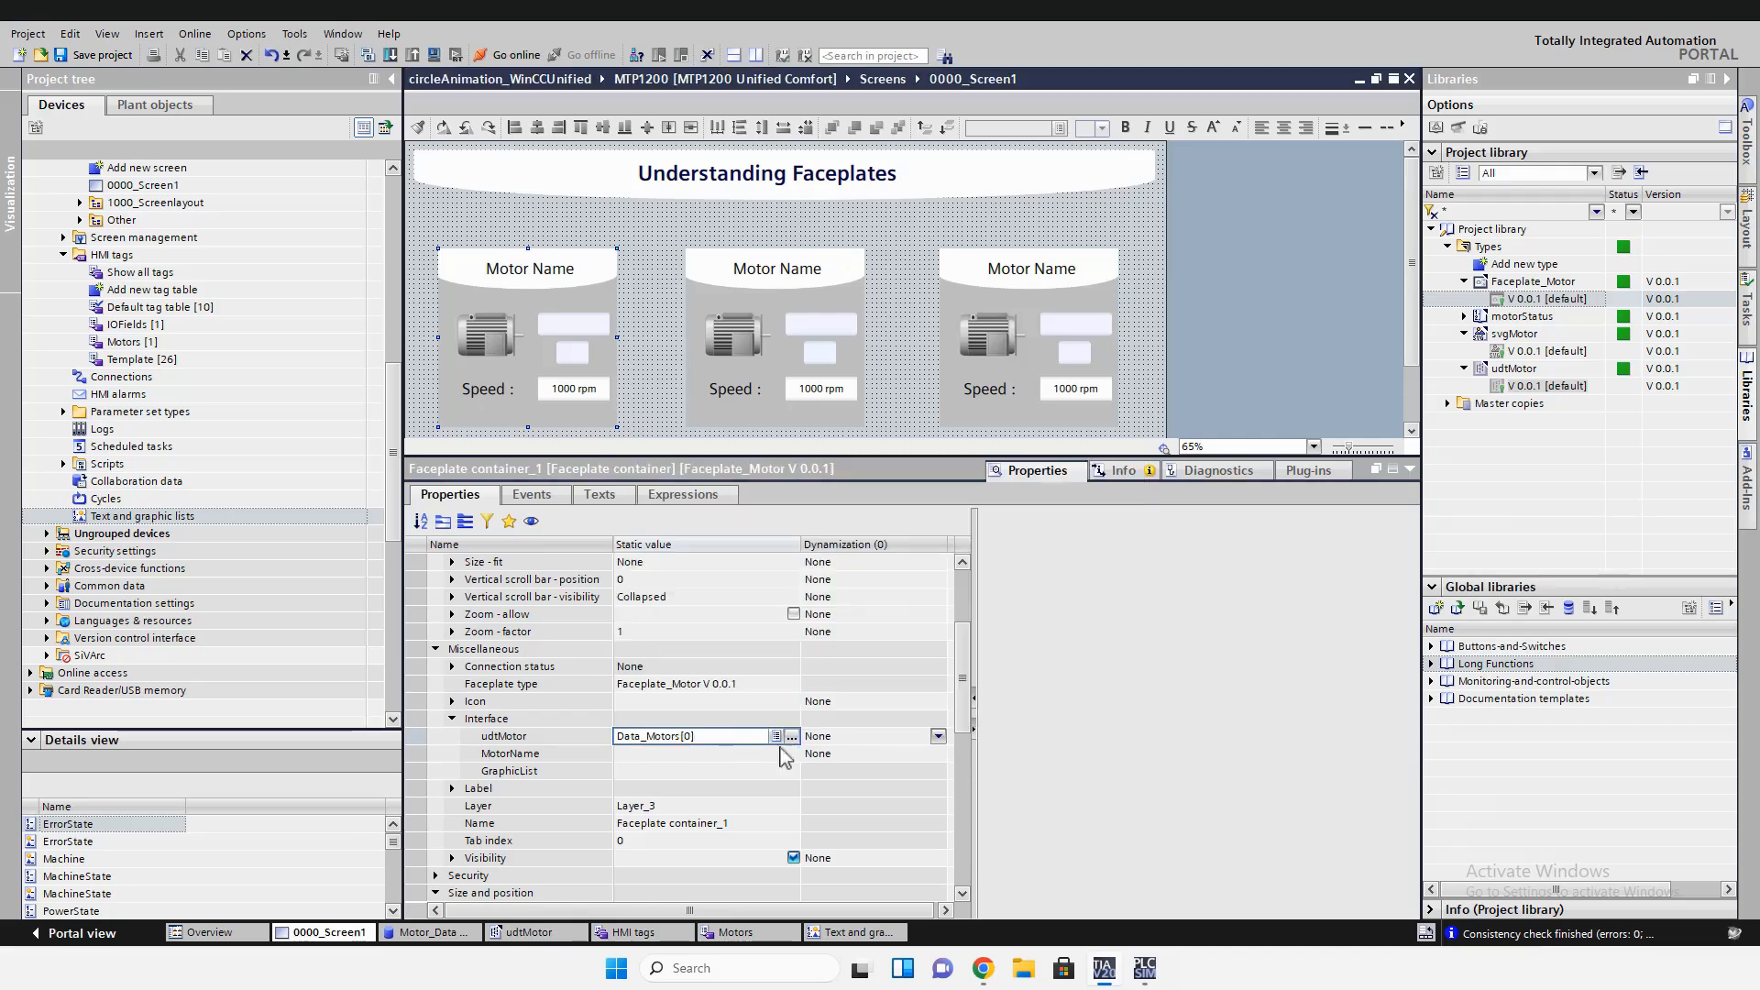
# Set the first faceplate's MotorName to Motor 1 and its GraphicList to PowerState
pyautogui.click(709, 753)
pyautogui.write('Motor 1')
pyautogui.press('Return')
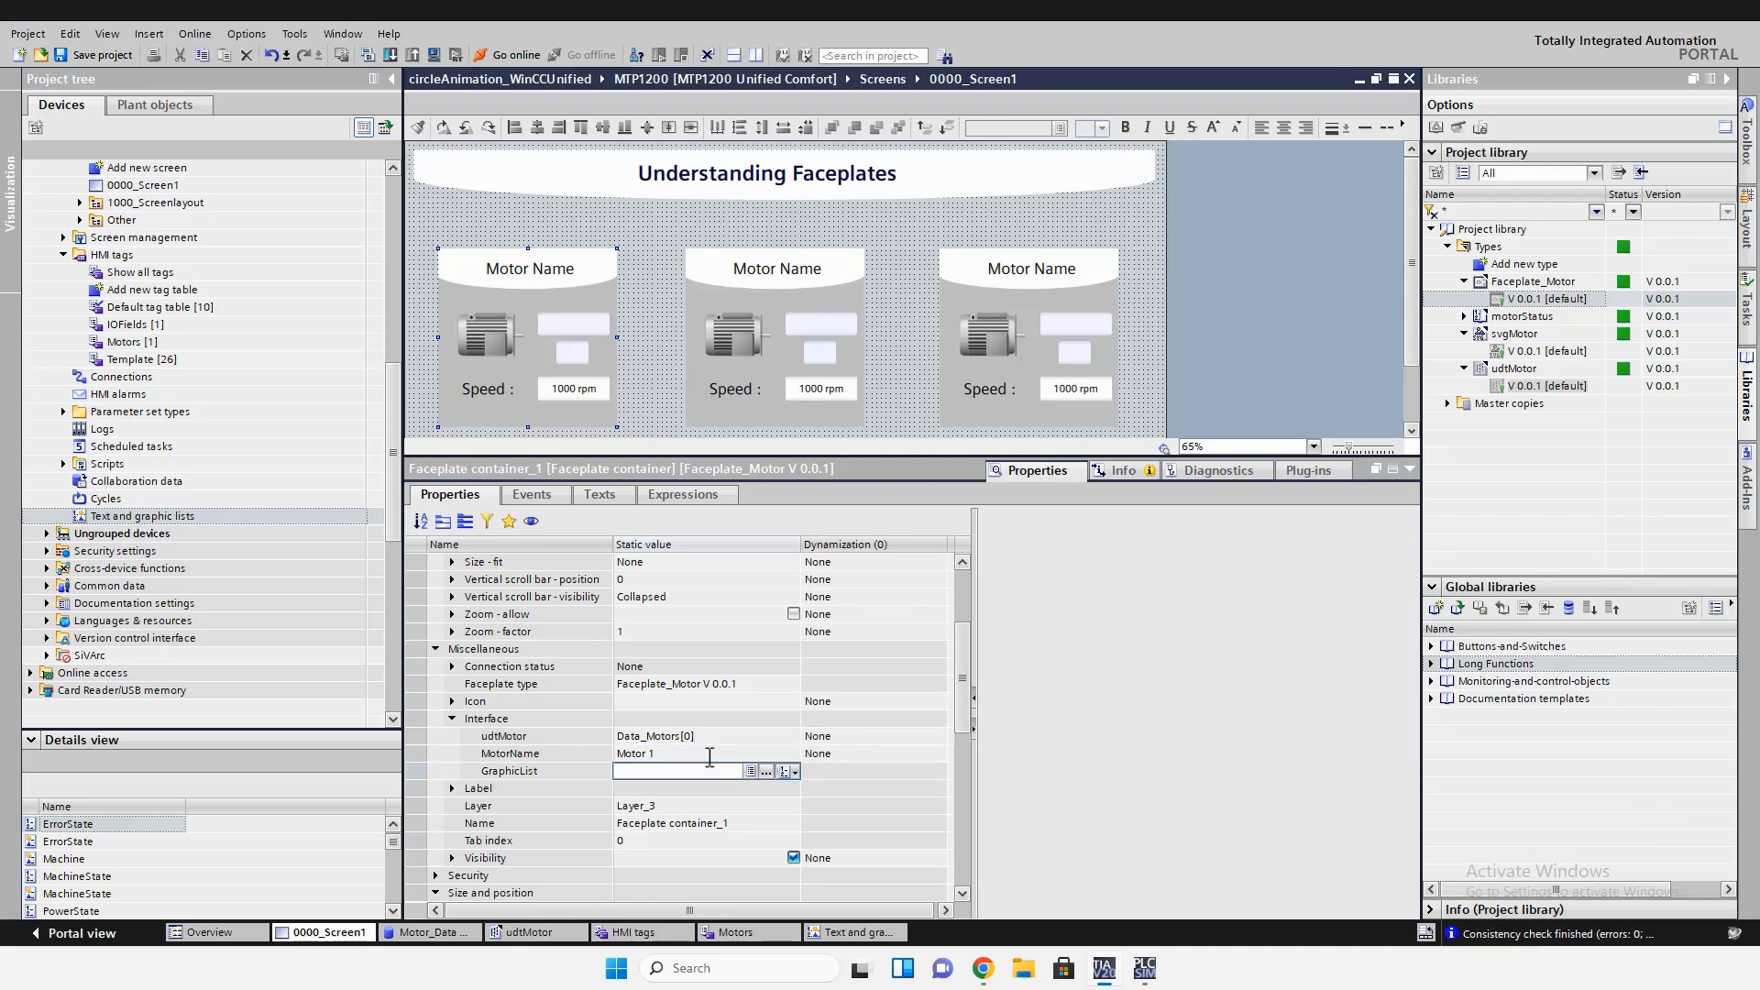
pyautogui.click(766, 772)
pyautogui.click(696, 562)
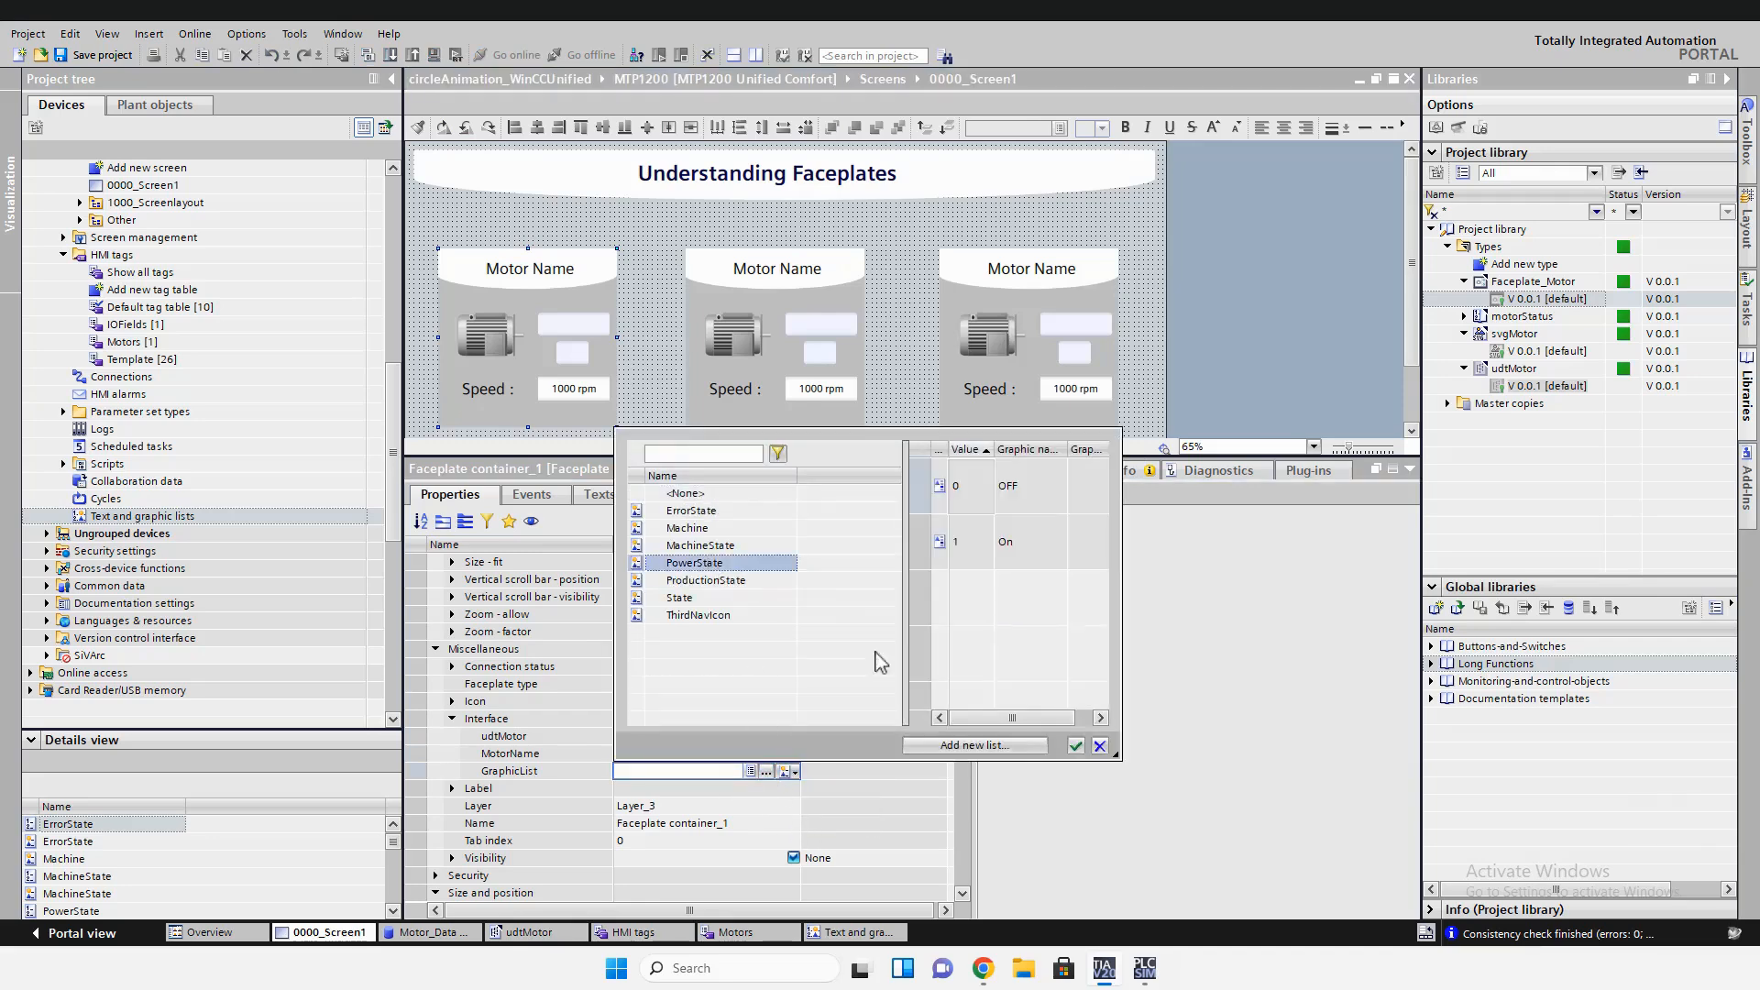
pyautogui.click(1076, 745)
# Replace the second and third motor faceplates with two copies of the configured first faceplate, spaced across the same row
pyautogui.click(796, 390)
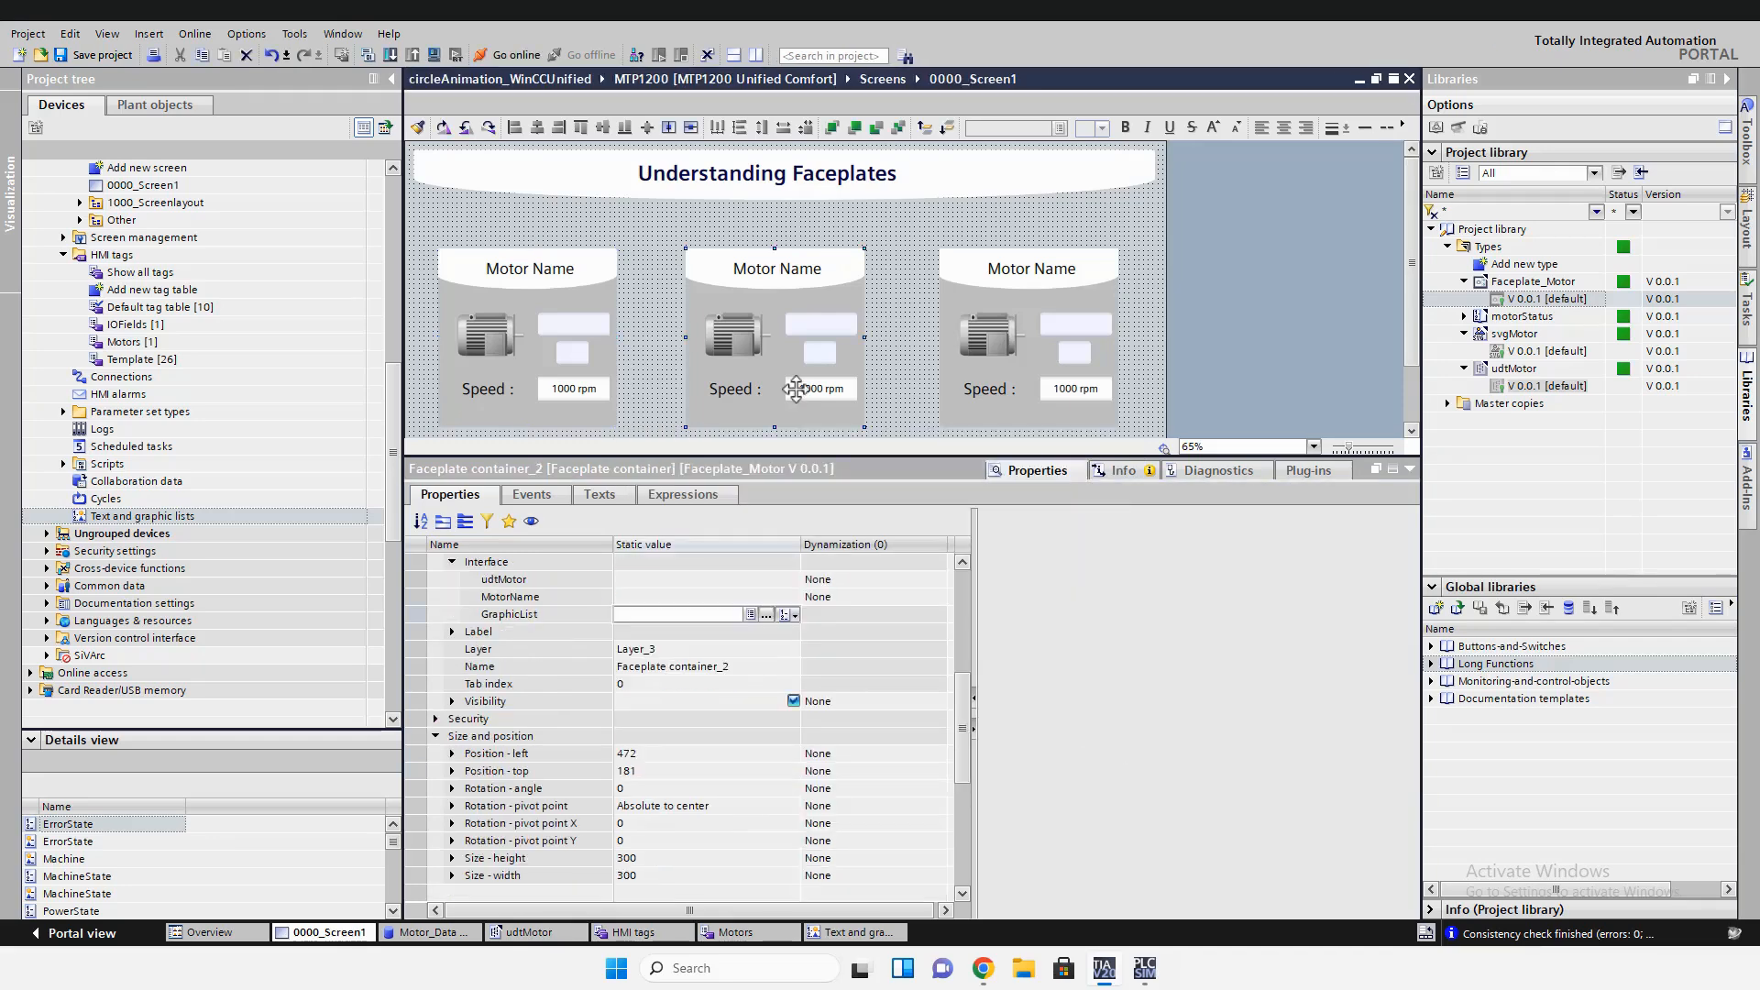
pyautogui.press('Delete')
pyautogui.click(1022, 376)
pyautogui.press('Delete')
pyautogui.click(579, 376)
pyautogui.moveTo(588, 377); pyautogui.dragTo(1039, 388)
# Set the second faceplate's MotorName to Motor 2 and its udtMotor tag to Data_Motors[1]
pyautogui.click(852, 362)
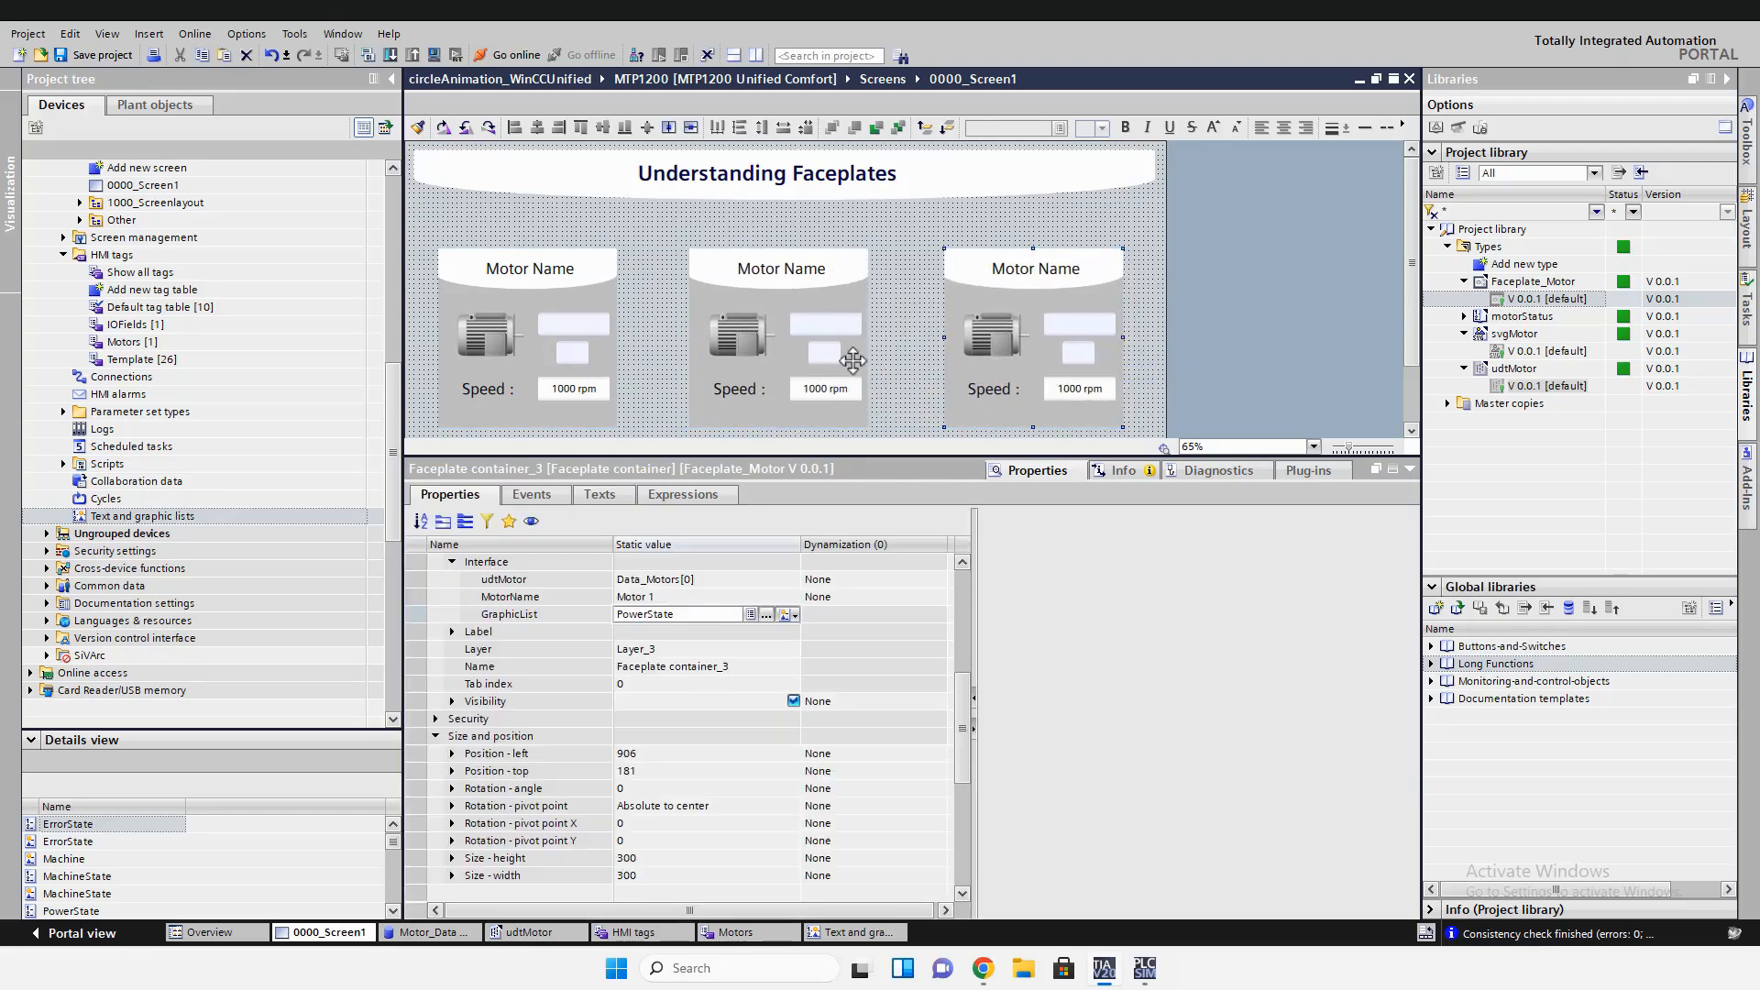
pyautogui.click(669, 596)
pyautogui.press('BackSpace')
pyautogui.write('2')
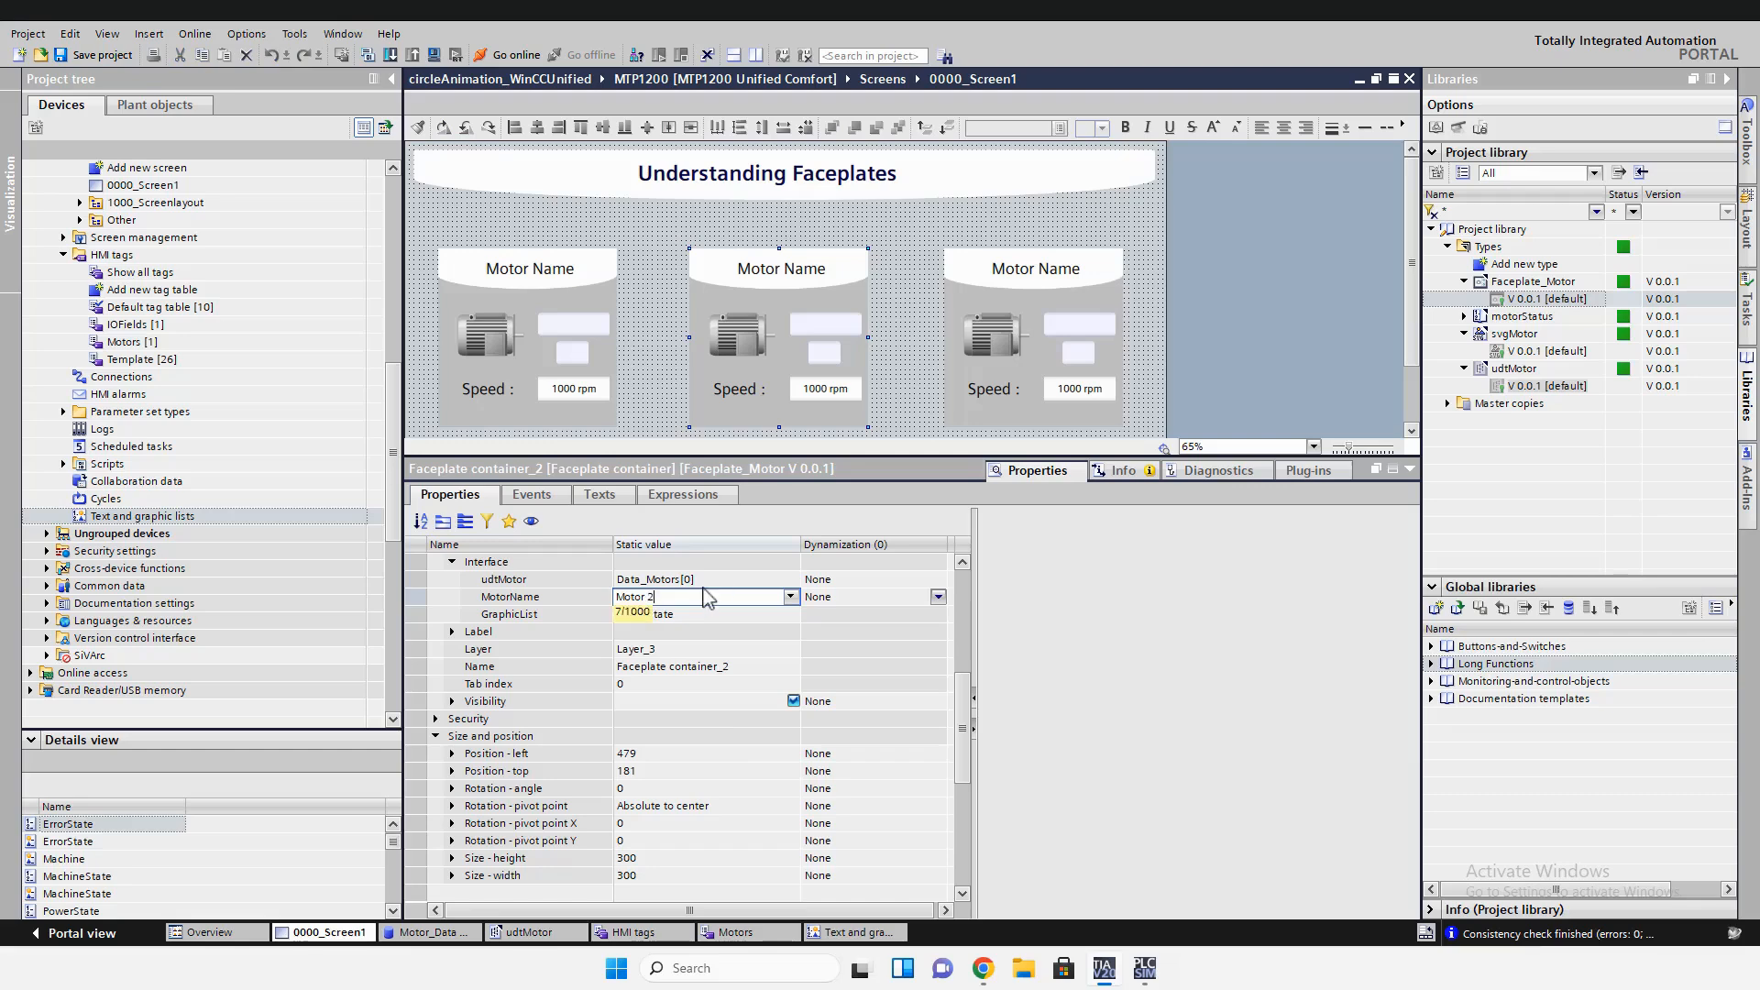
pyautogui.click(690, 580)
pyautogui.write('1')
pyautogui.press('Left')
pyautogui.press('BackSpace')
pyautogui.click(727, 613)
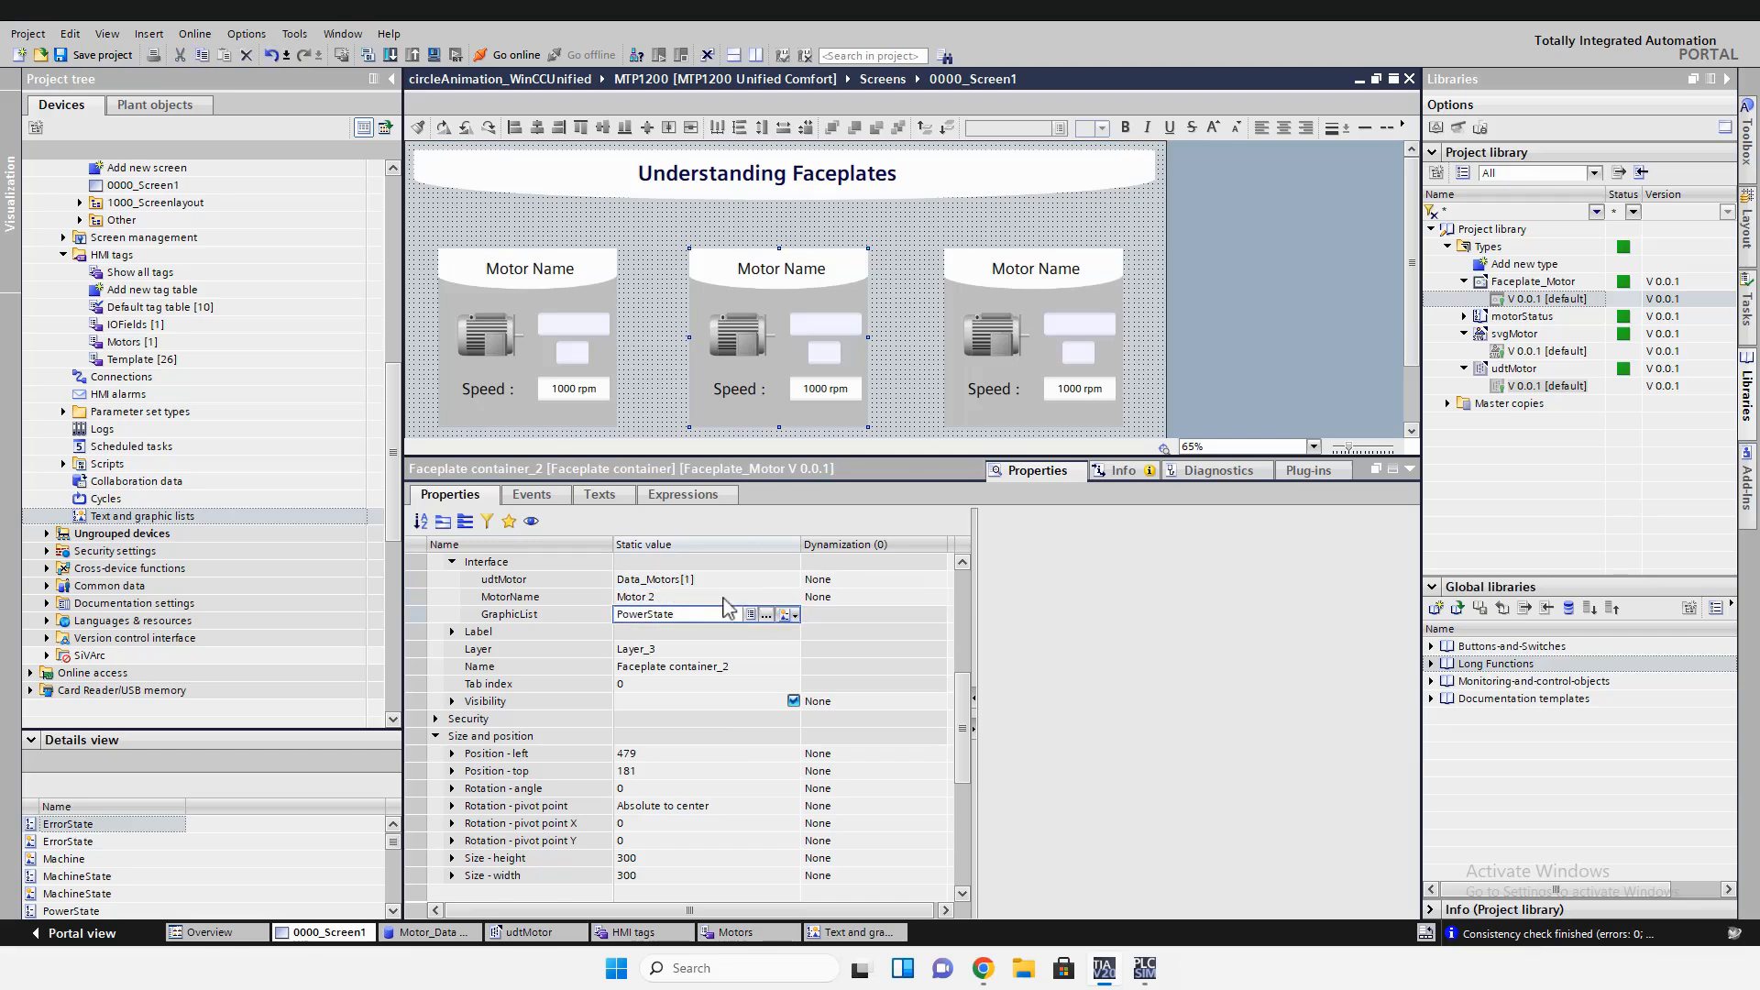
# Set the third faceplate's MotorName to Motor 3 and edit its udtMotor tag assignment
pyautogui.click(973, 418)
pyautogui.click(654, 599)
pyautogui.press('BackSpace')
pyautogui.write('3')
pyautogui.click(688, 583)
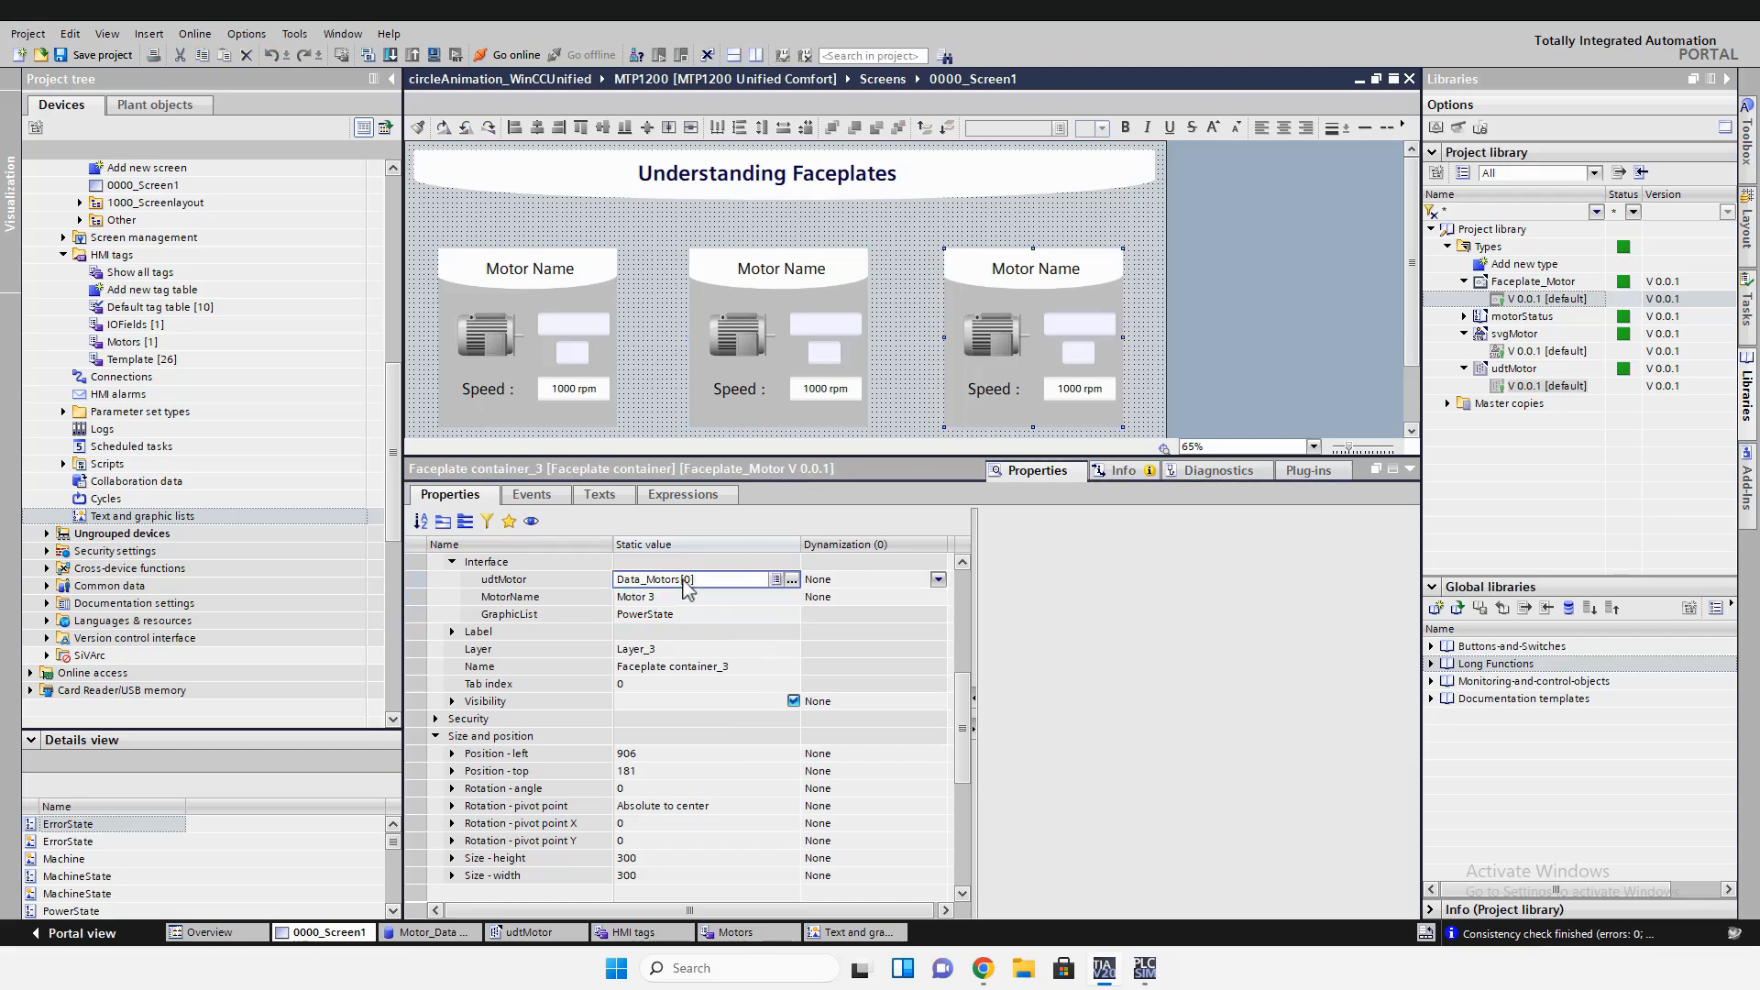
pyautogui.click(704, 614)
pyautogui.click(897, 356)
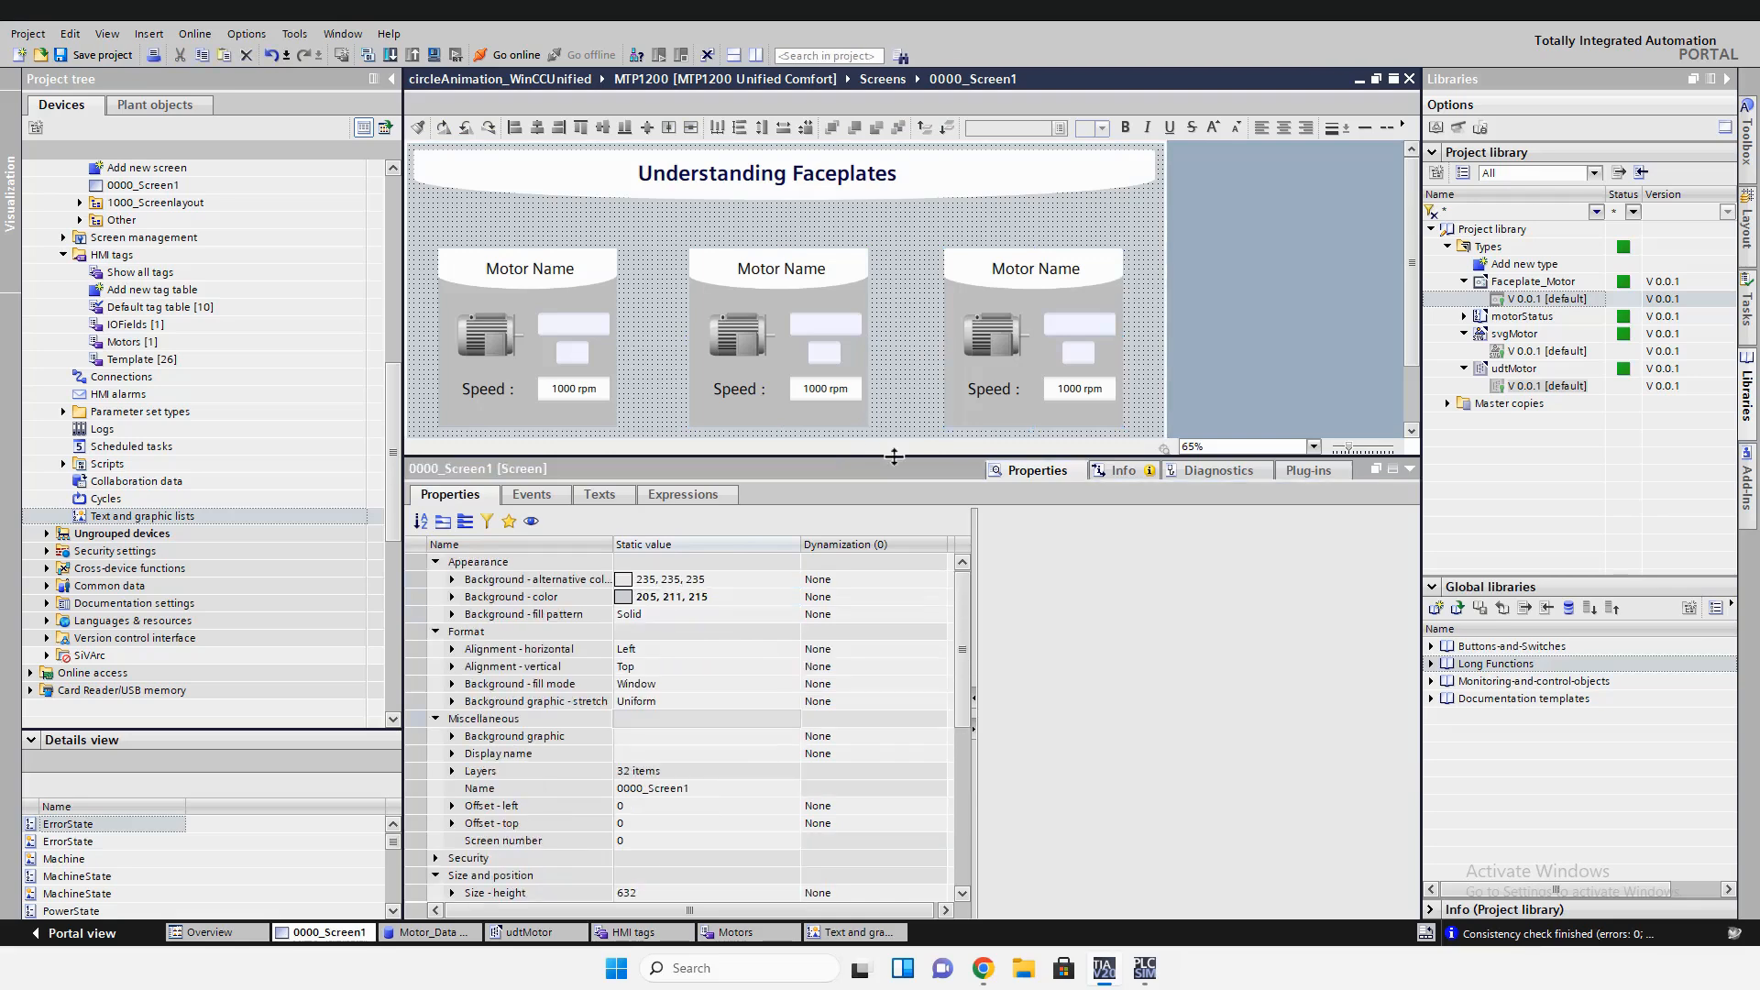
# Start the simulation for PLC_1, power on Instance_1 in S7-PLCSIM and minimize the simulator window
pyautogui.moveTo(895, 456); pyautogui.dragTo(897, 484)
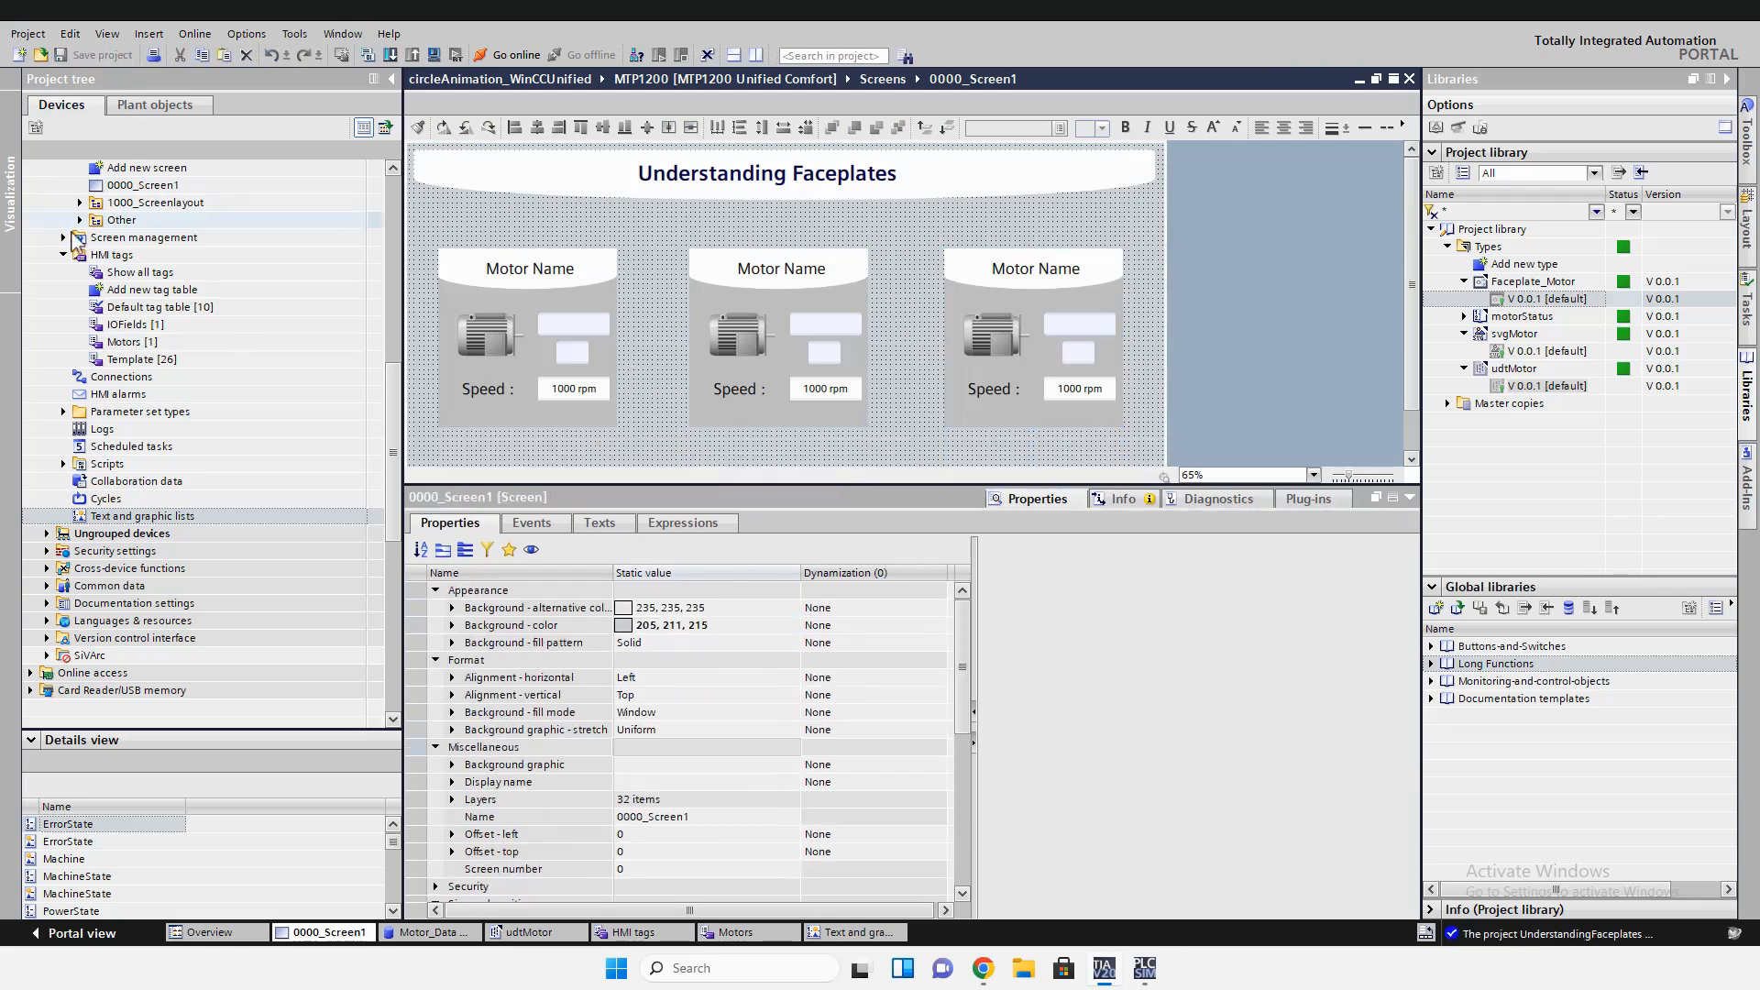
pyautogui.click(63, 255)
pyautogui.scroll(9, 275, 326)
pyautogui.click(174, 221)
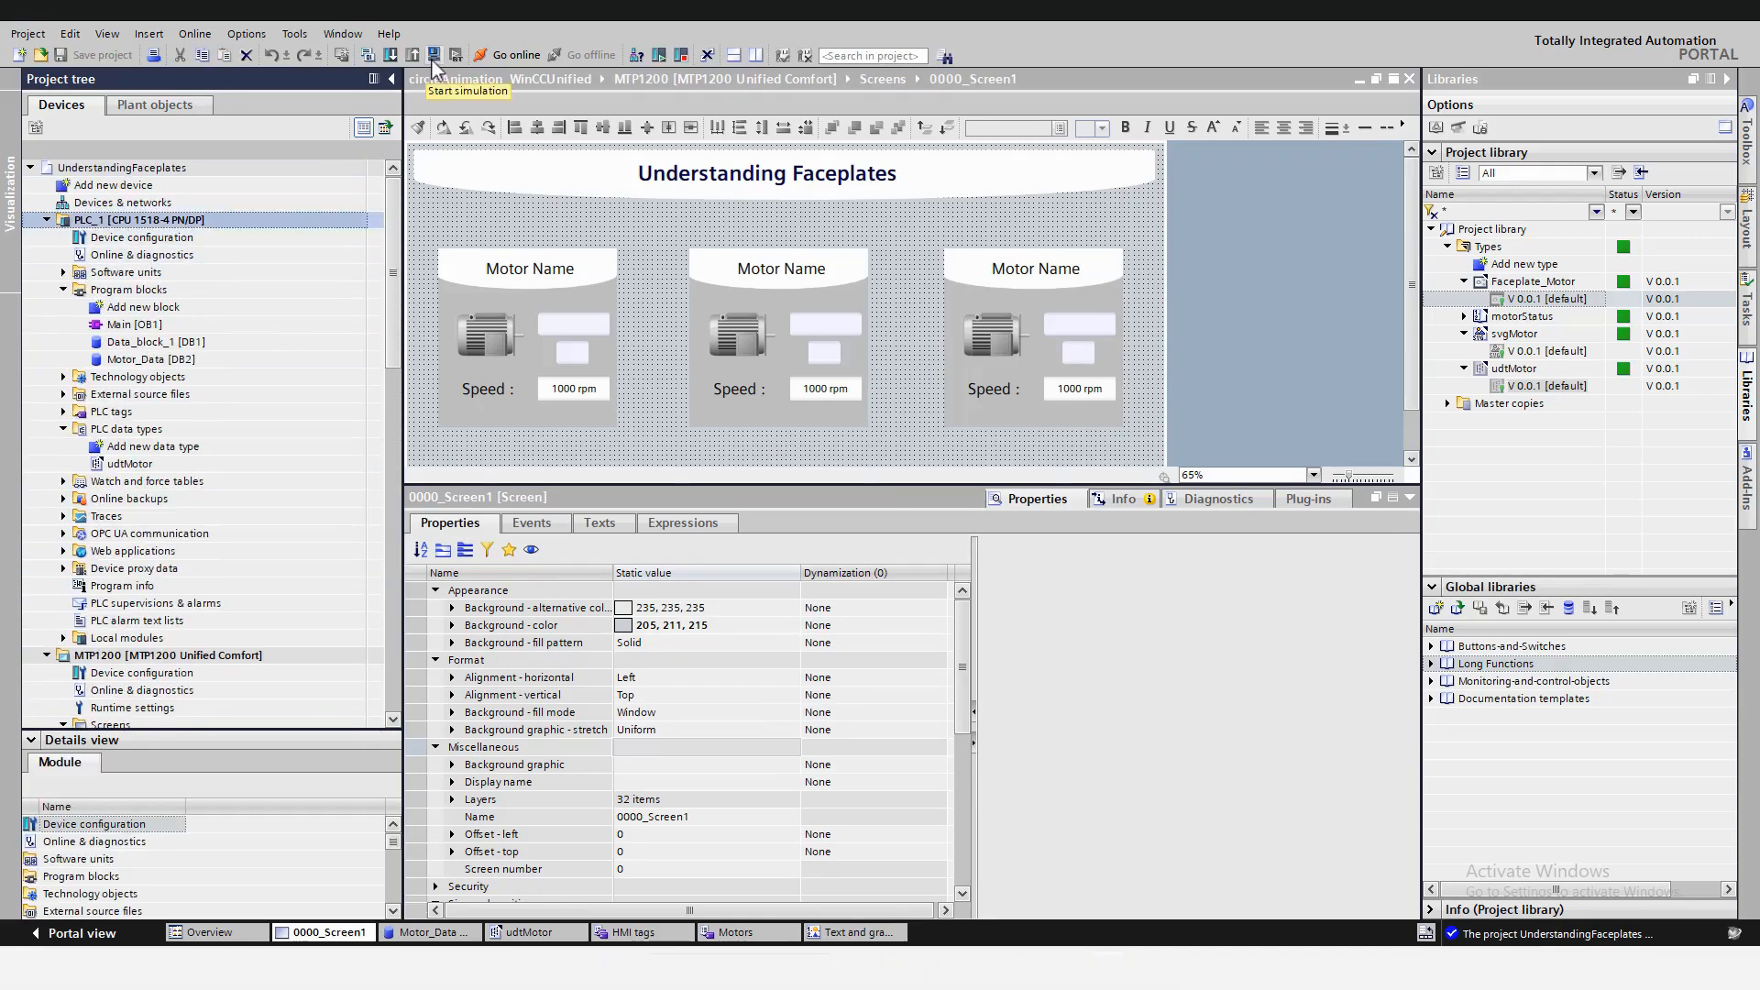
pyautogui.click(436, 57)
pyautogui.click(916, 527)
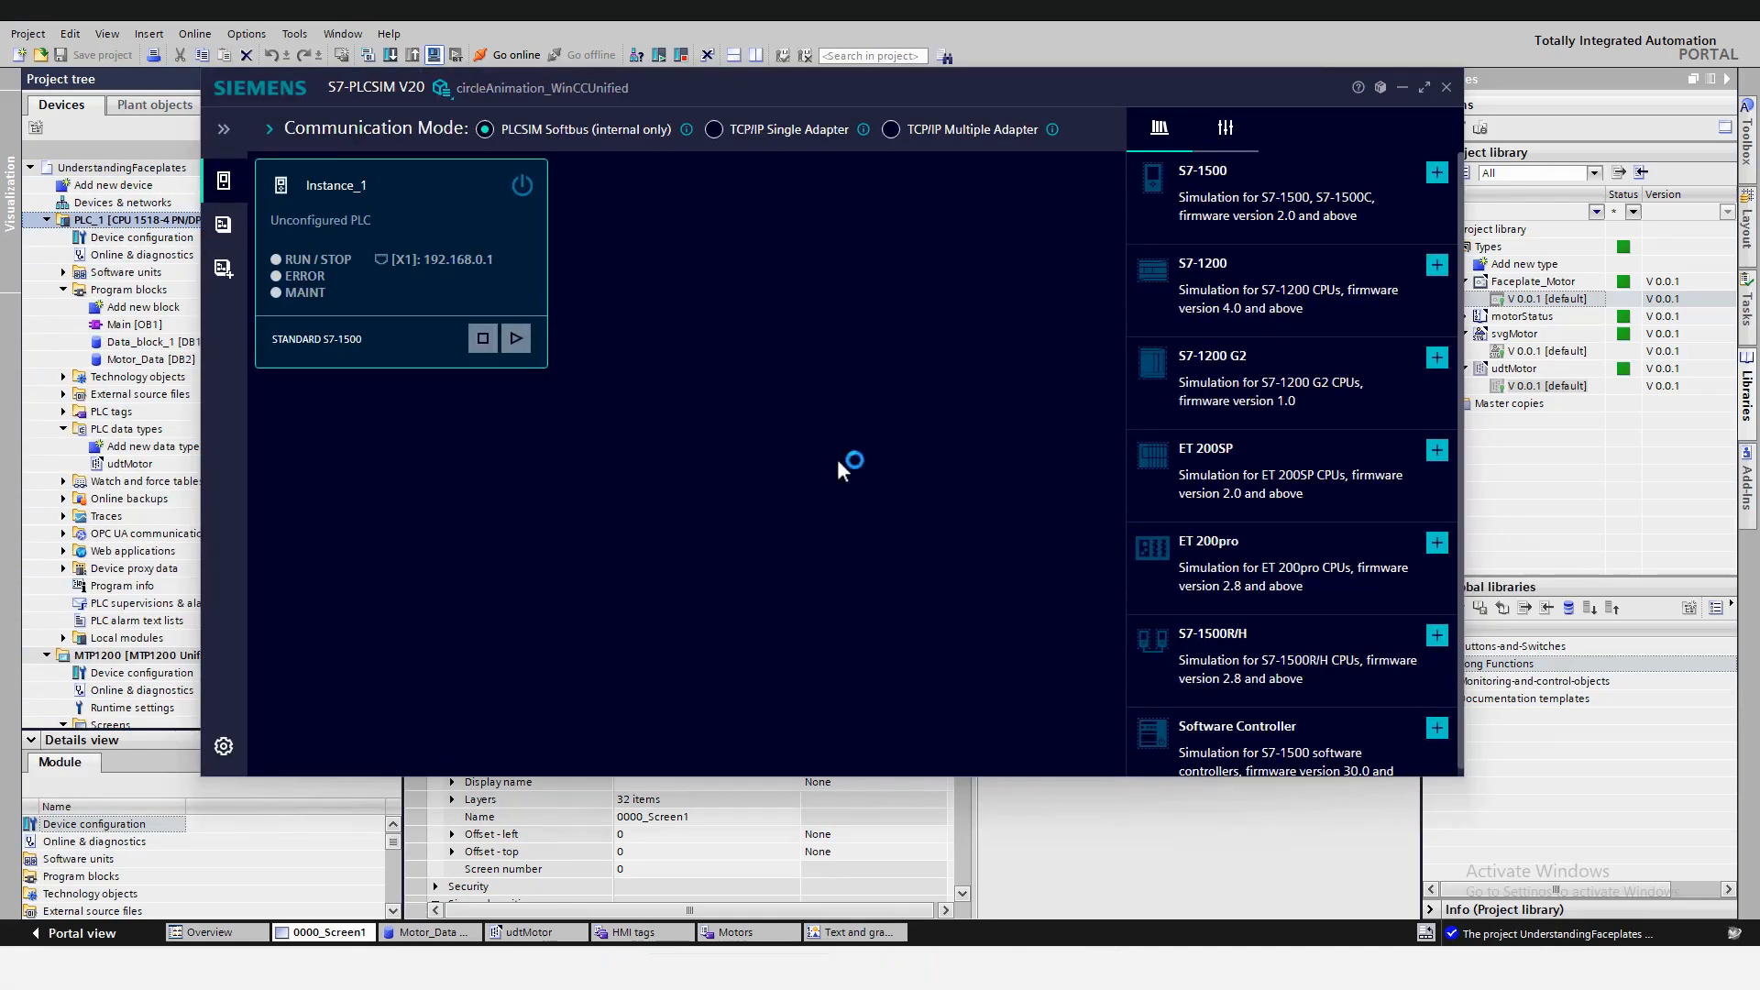
pyautogui.click(519, 189)
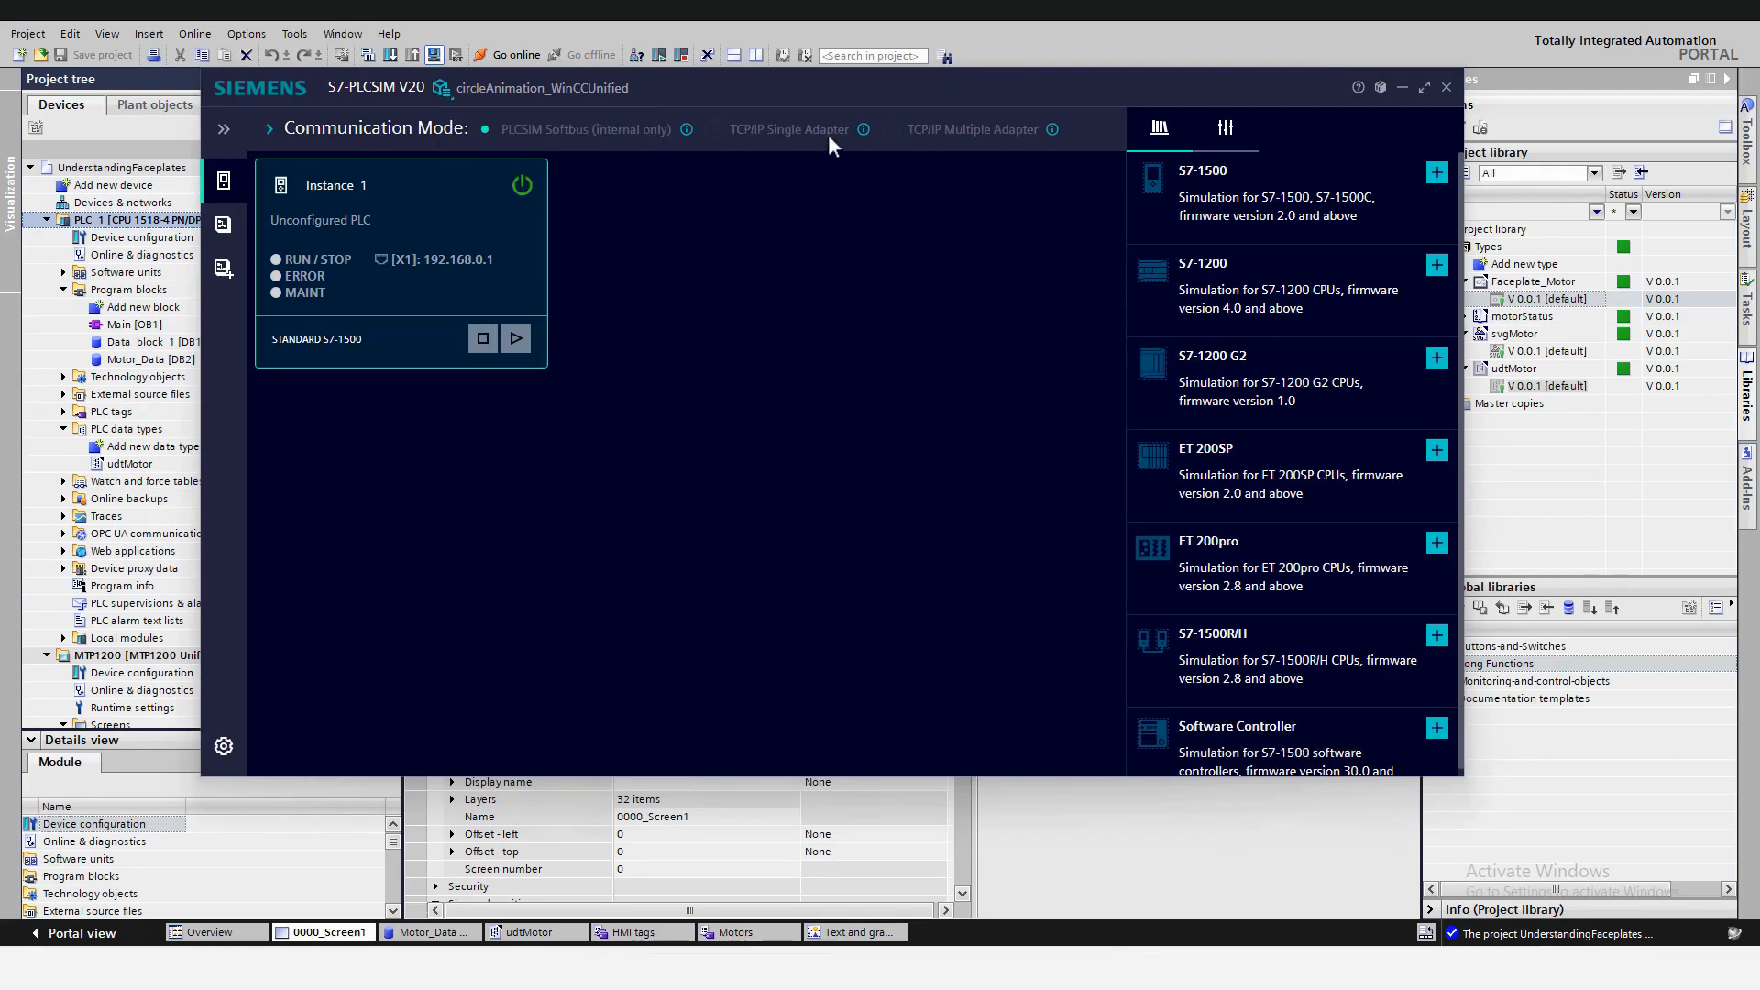
pyautogui.click(1402, 89)
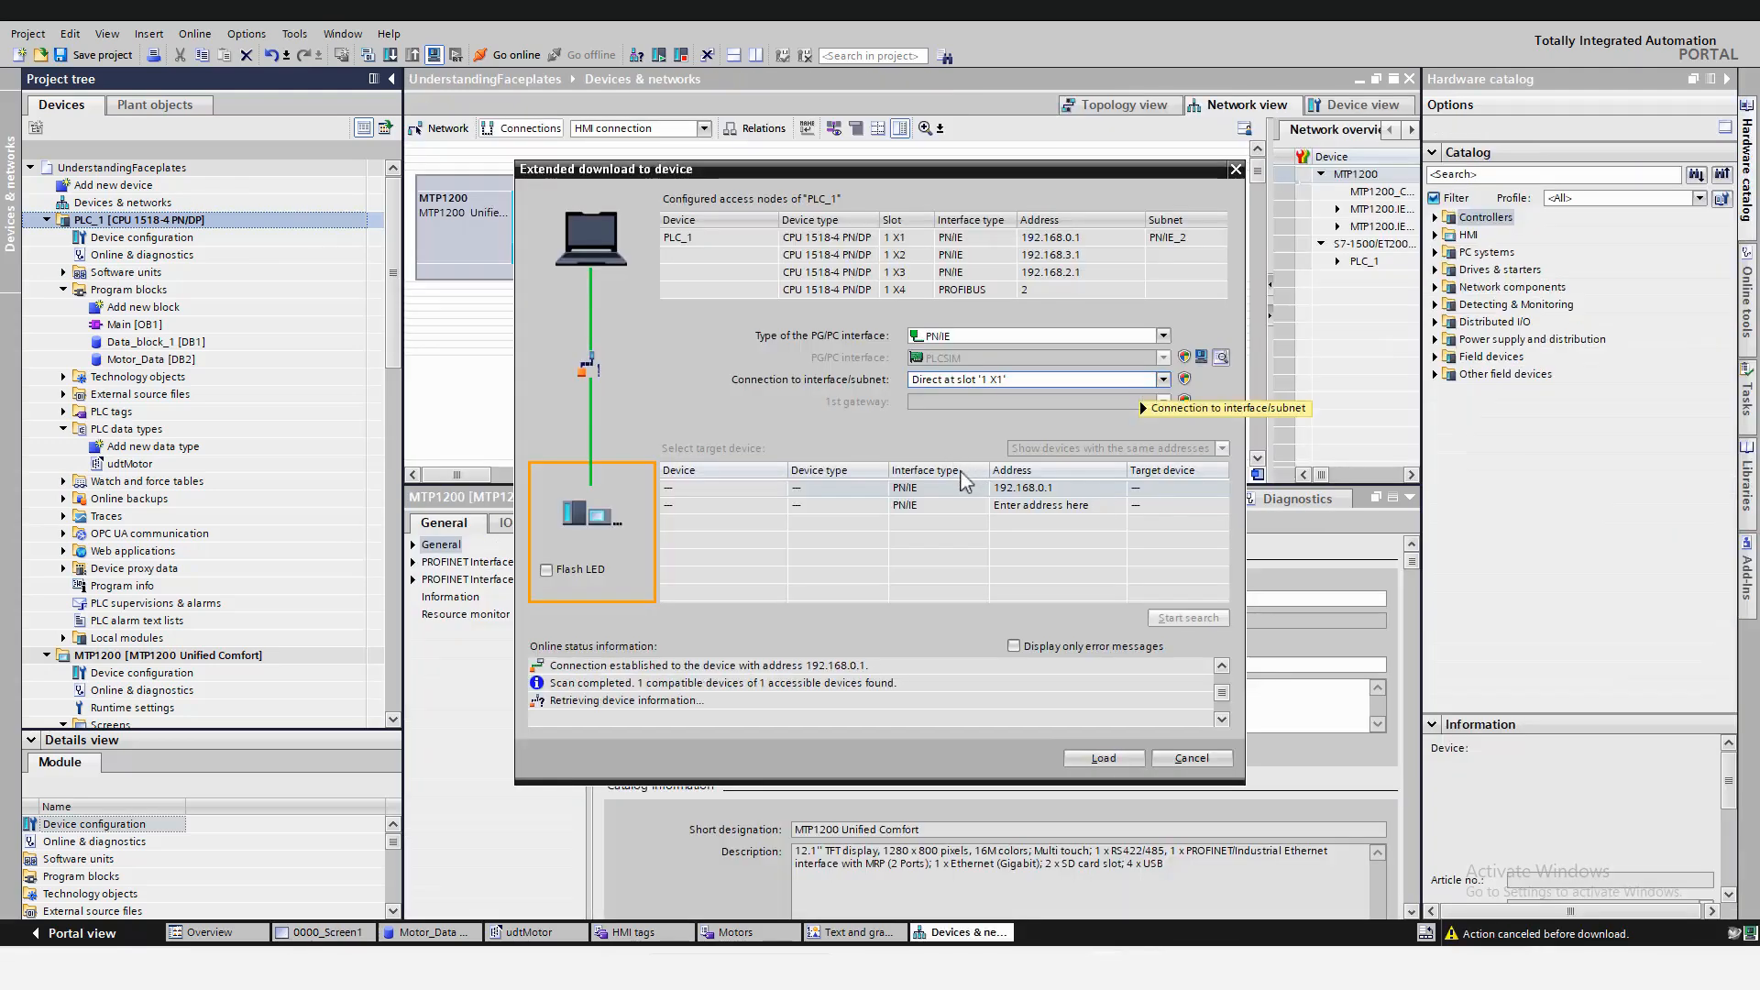
# Load PLC_1 into the simulated CPU with the Start module action and go online with it
pyautogui.click(1104, 758)
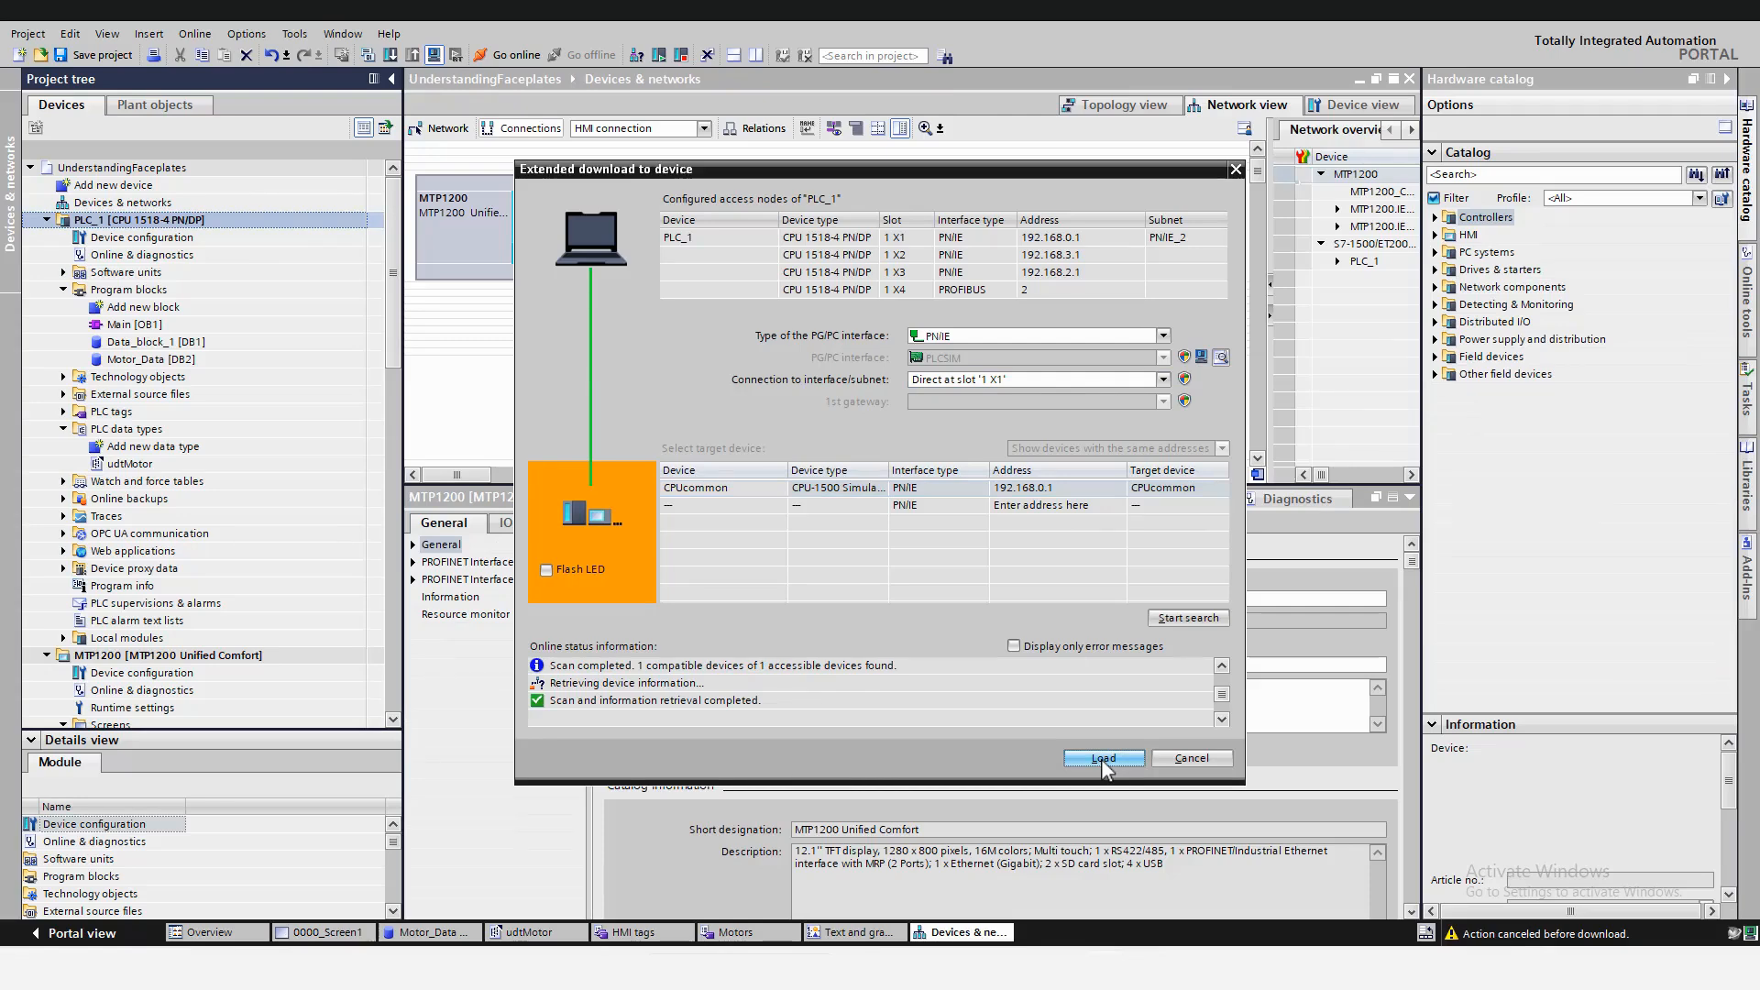
pyautogui.click(1102, 757)
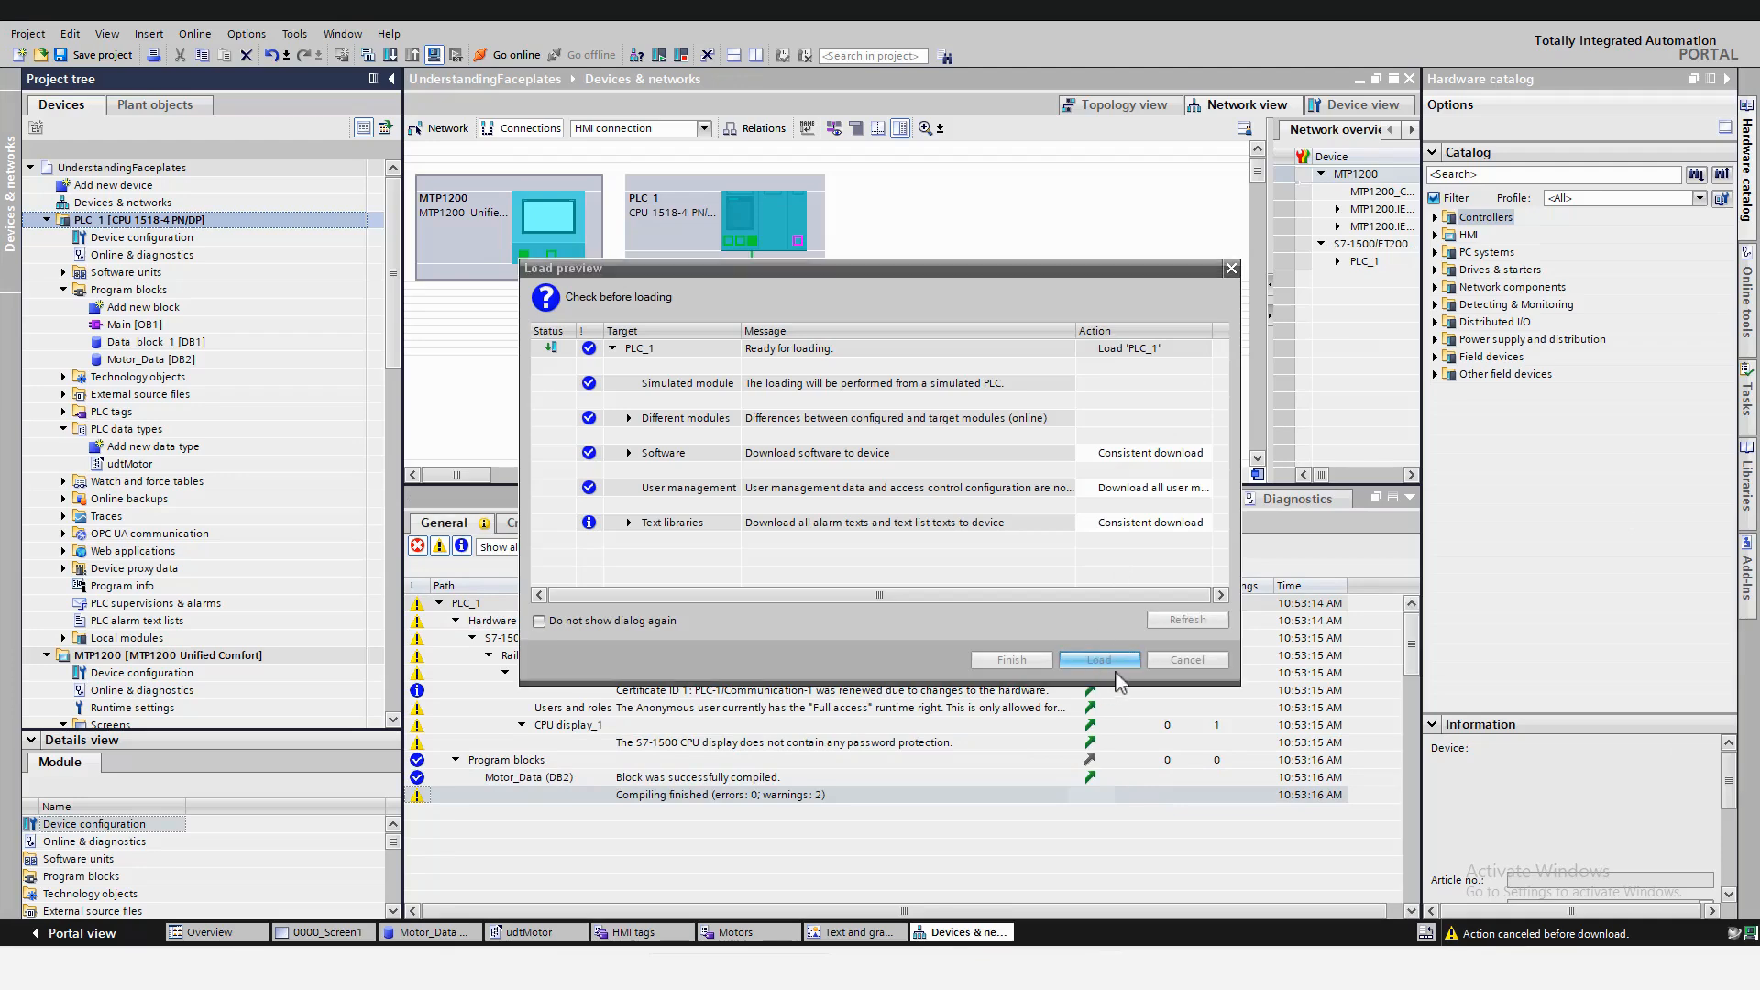
pyautogui.click(1123, 662)
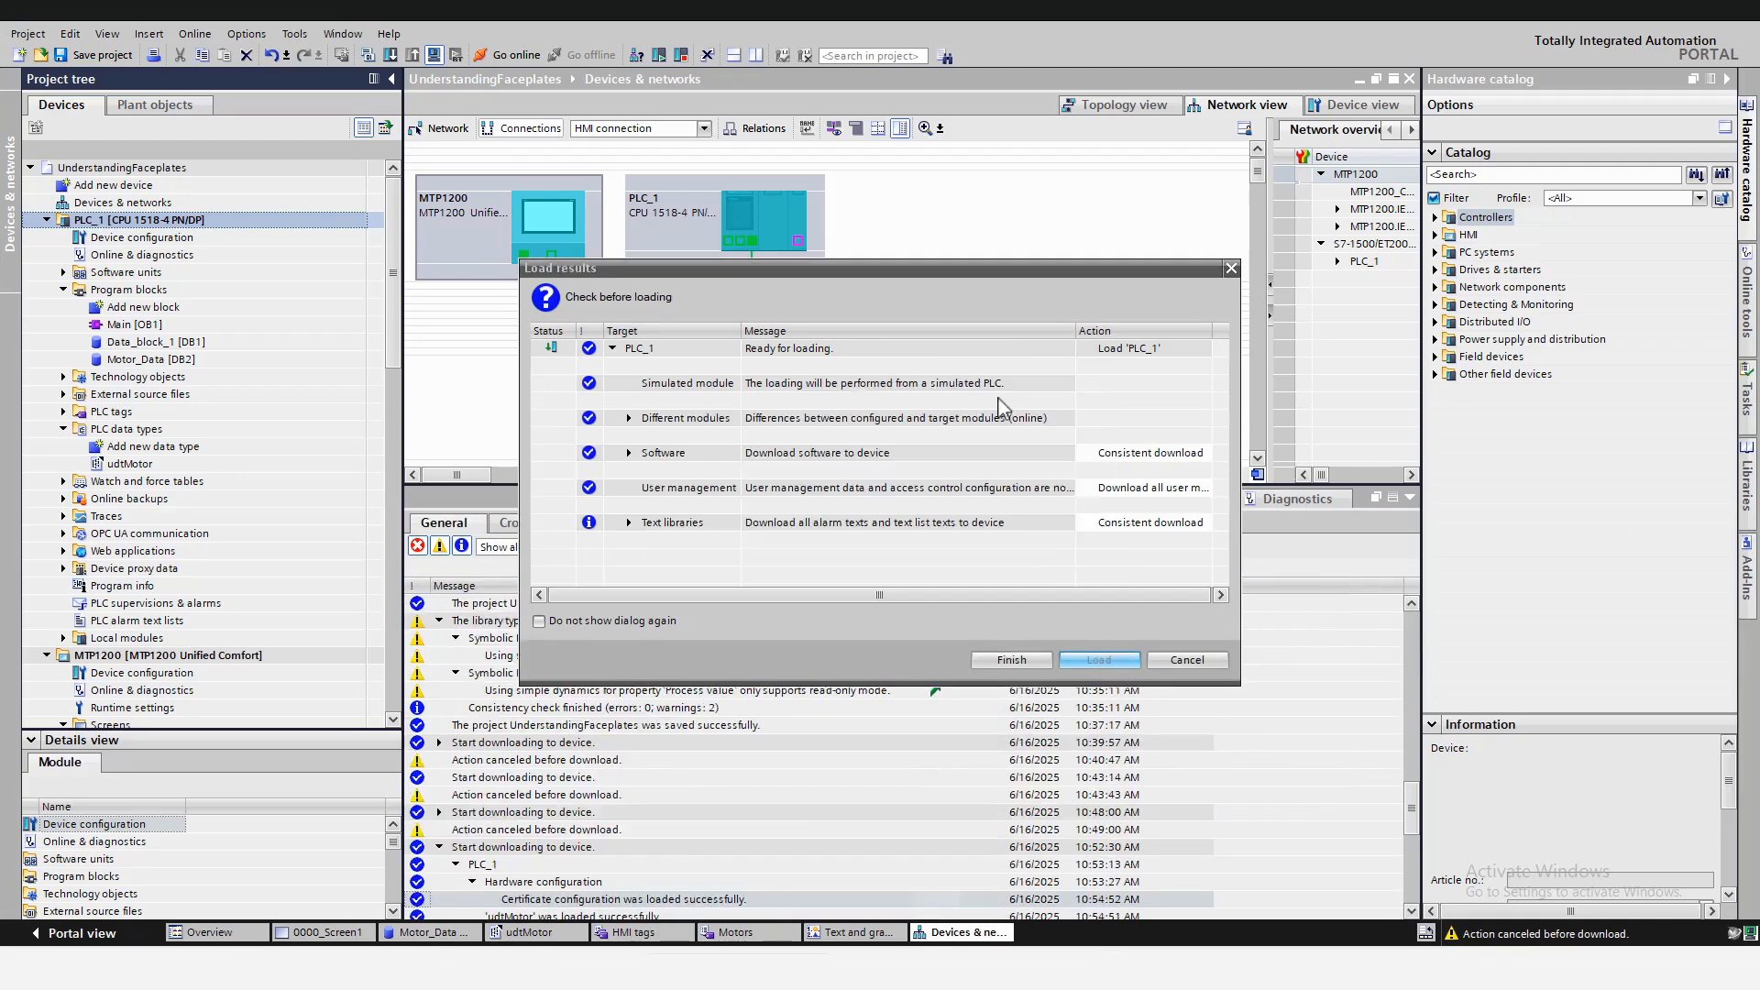
pyautogui.click(1118, 384)
pyautogui.click(1120, 403)
pyautogui.click(1011, 660)
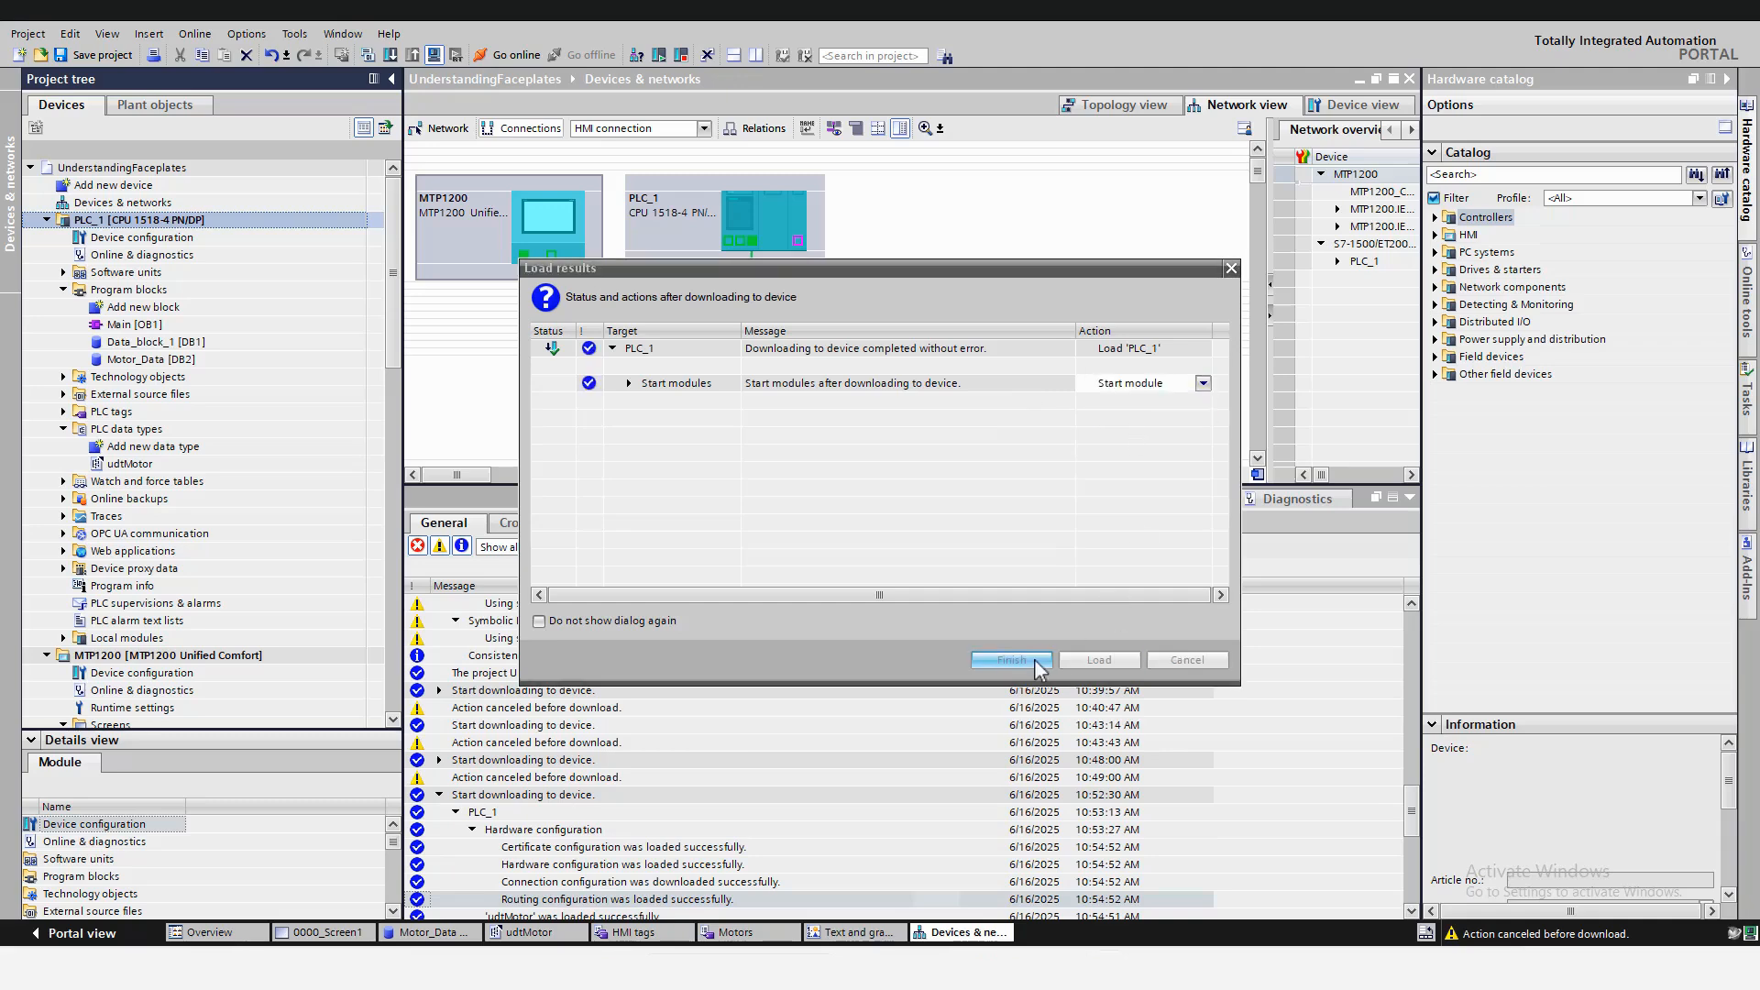
pyautogui.click(517, 54)
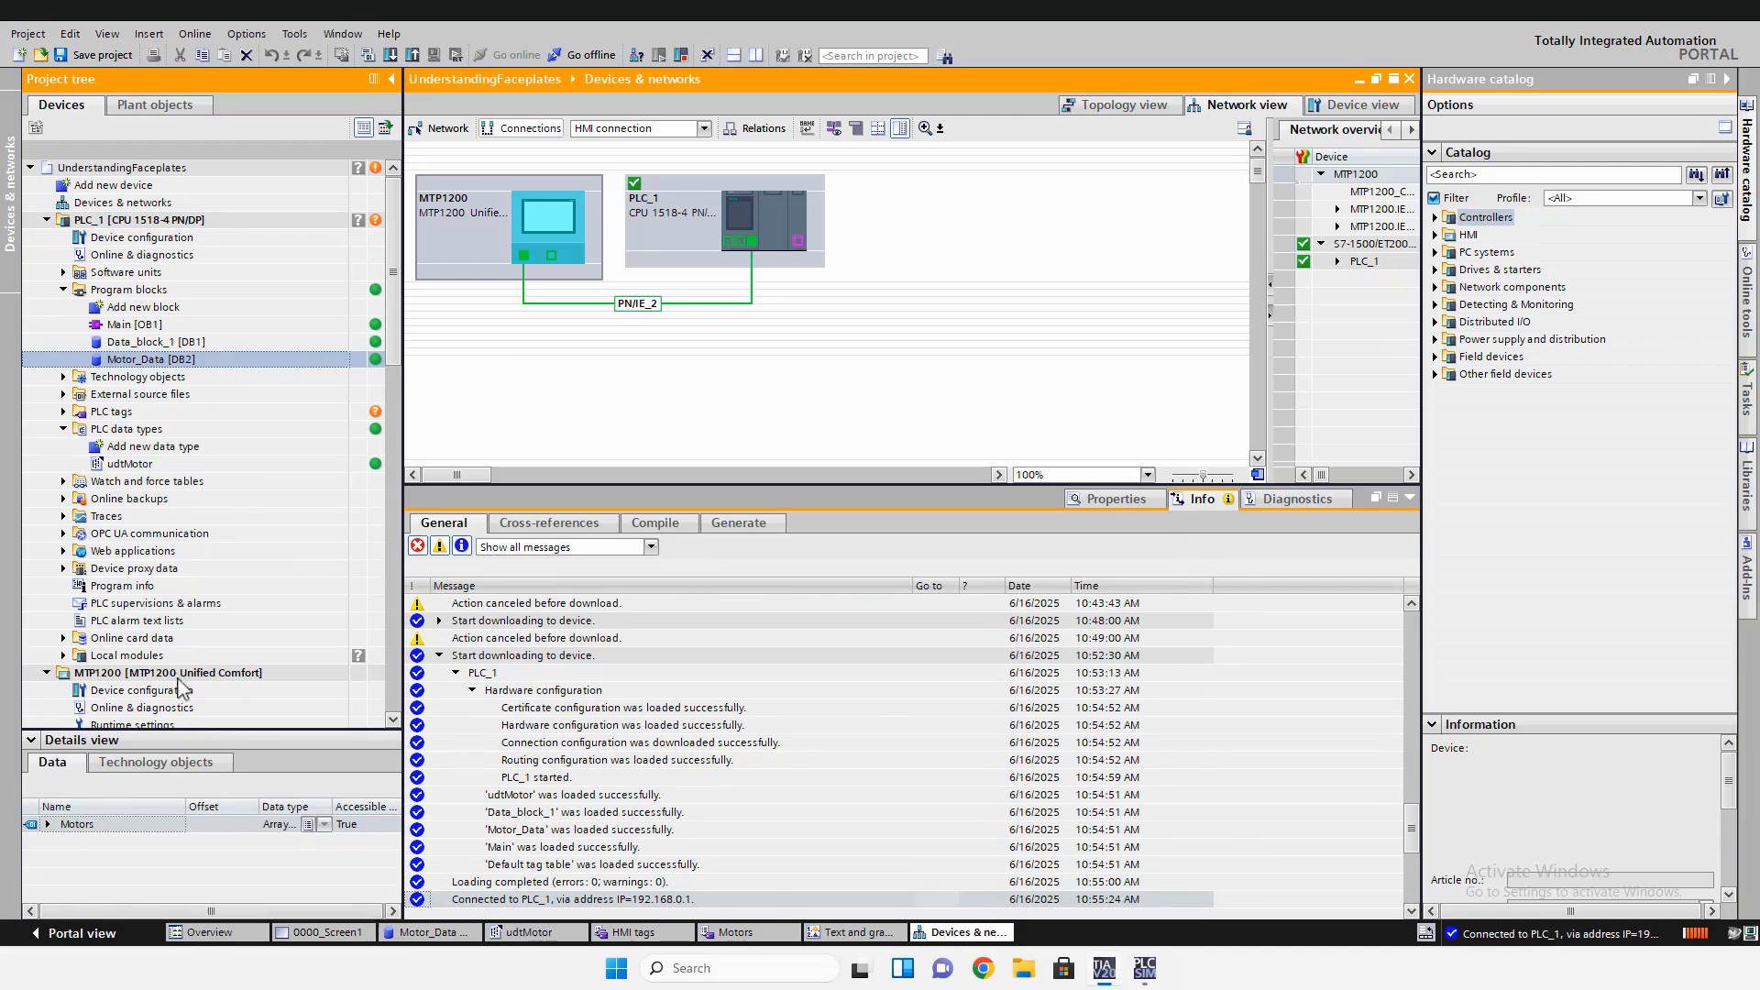
# Start the simulation of the MTP1200 panel and reload its WinCC Unified runtime page in the browser
pyautogui.click(179, 676)
pyautogui.click(435, 55)
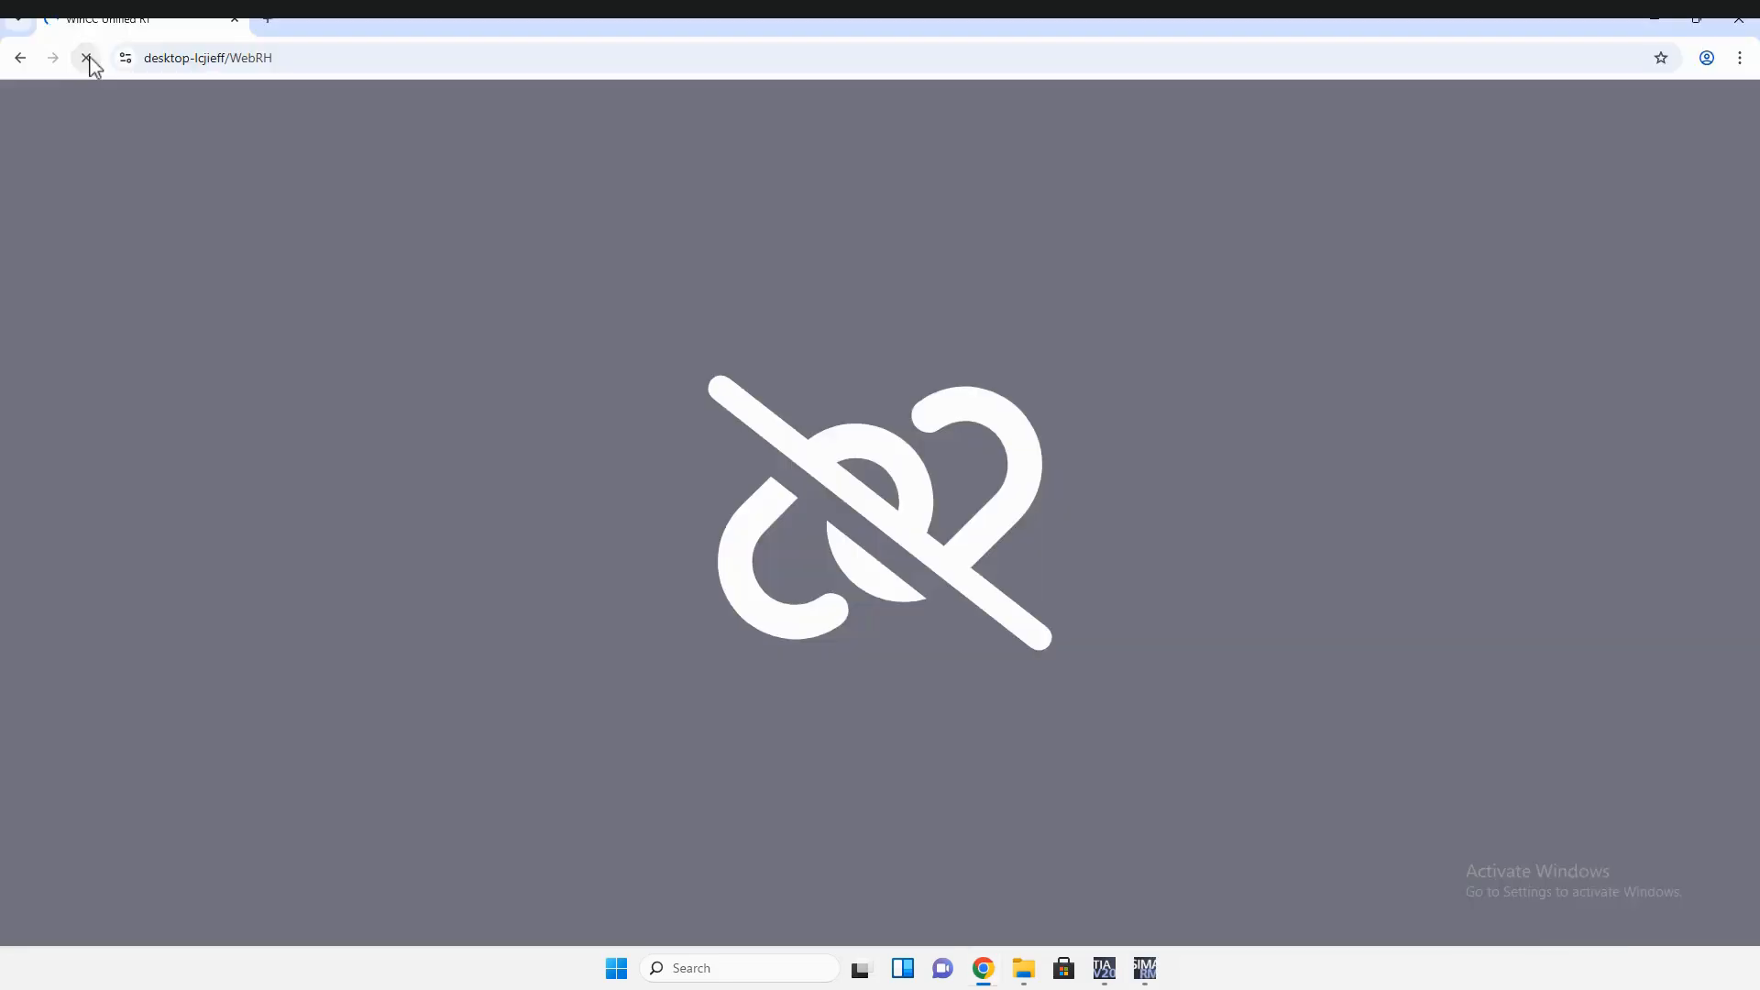
pyautogui.click(86, 58)
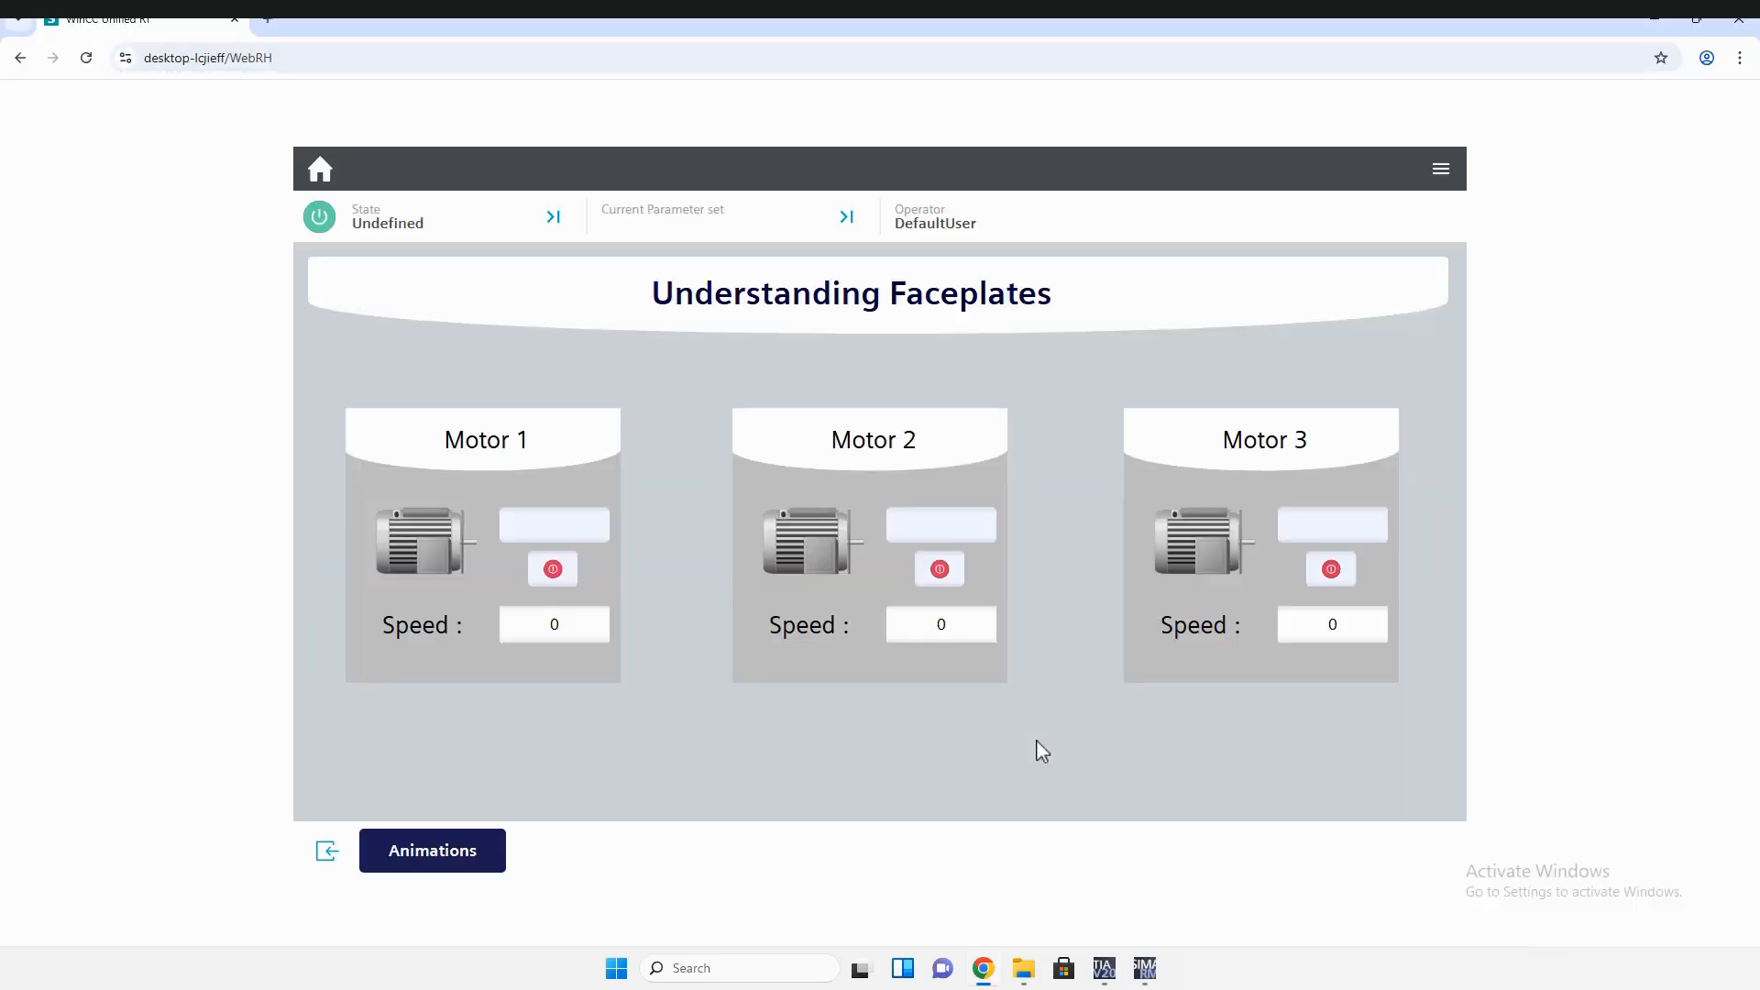
# Switch back to TIA Portal, open the Motor_Data block and set the Speed start value of Motors[0] to 55
pyautogui.click(1103, 968)
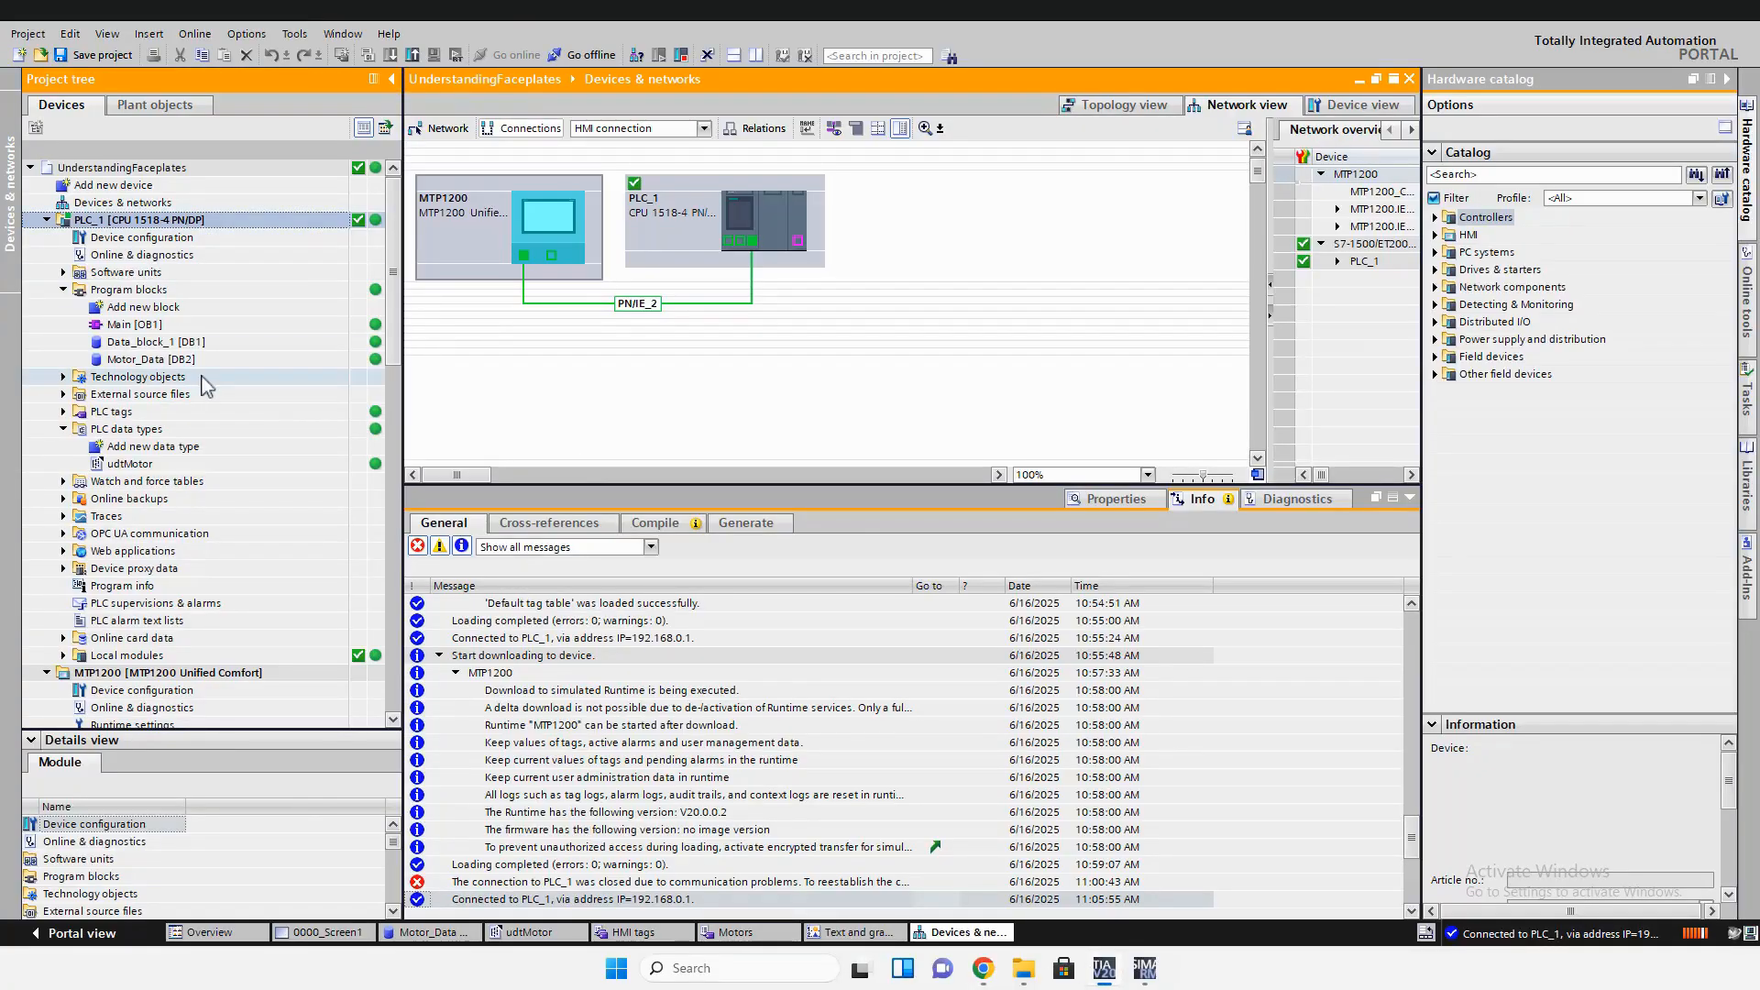
pyautogui.doubleClick(201, 360)
pyautogui.click(486, 220)
pyautogui.click(802, 256)
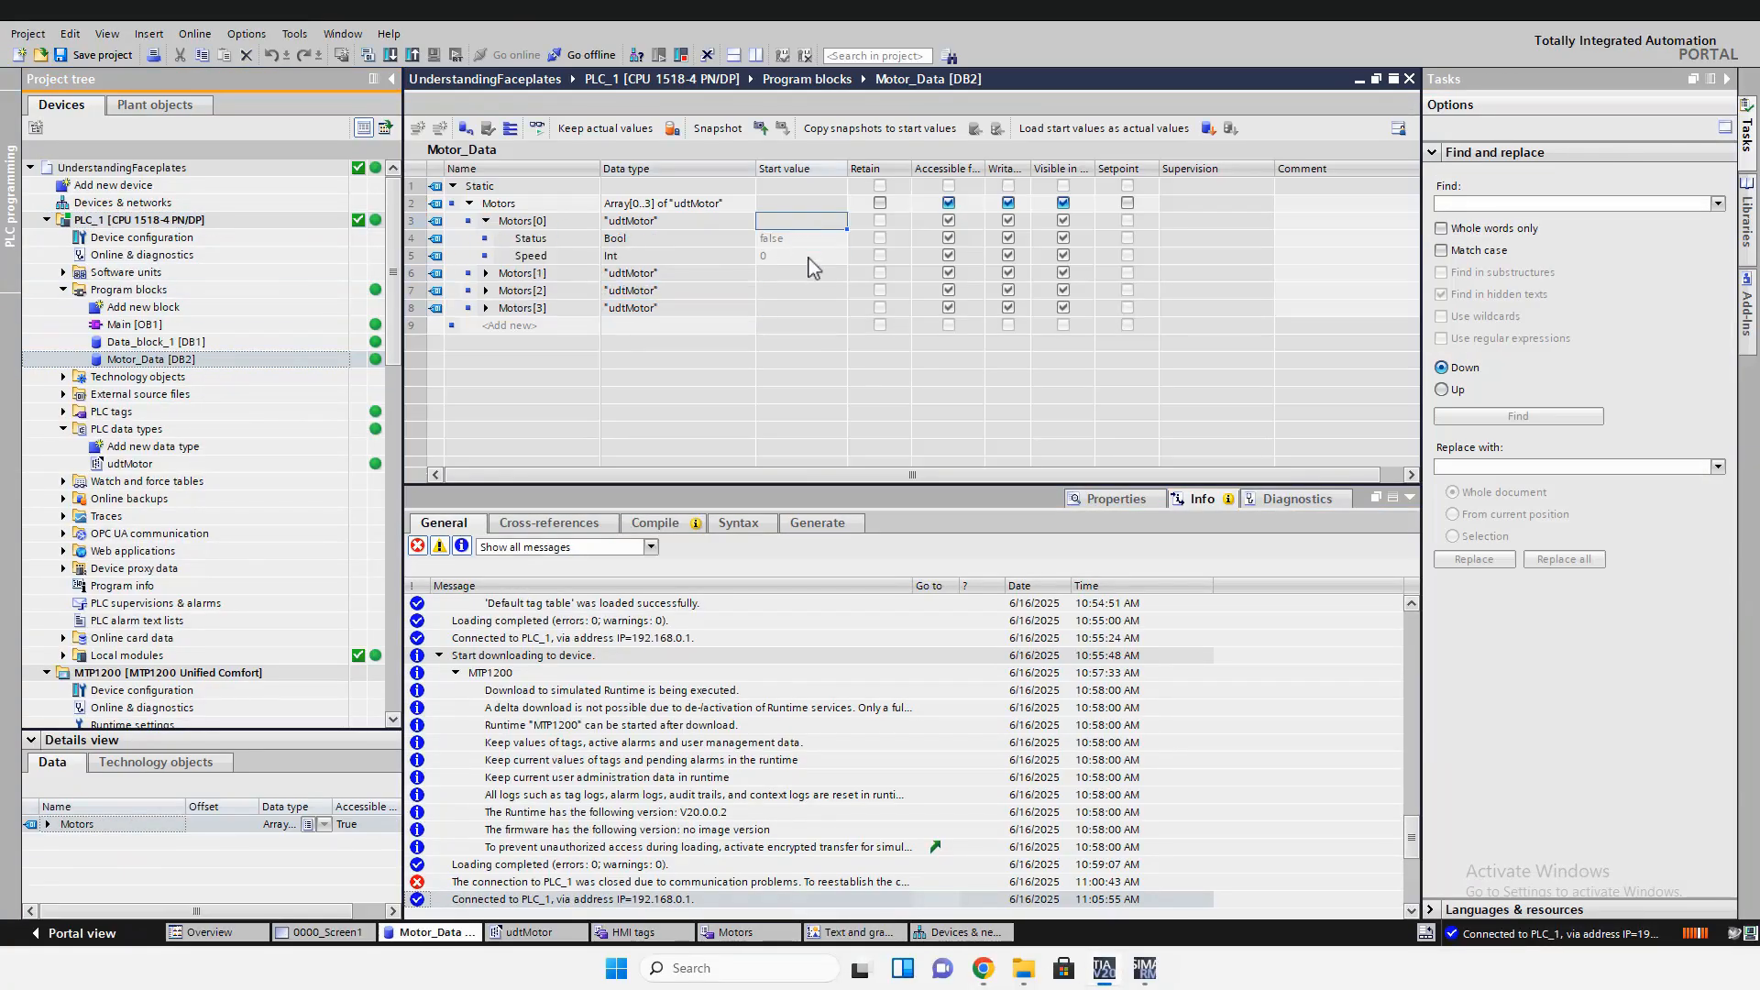
pyautogui.click(809, 258)
pyautogui.write('55')
pyautogui.click(808, 240)
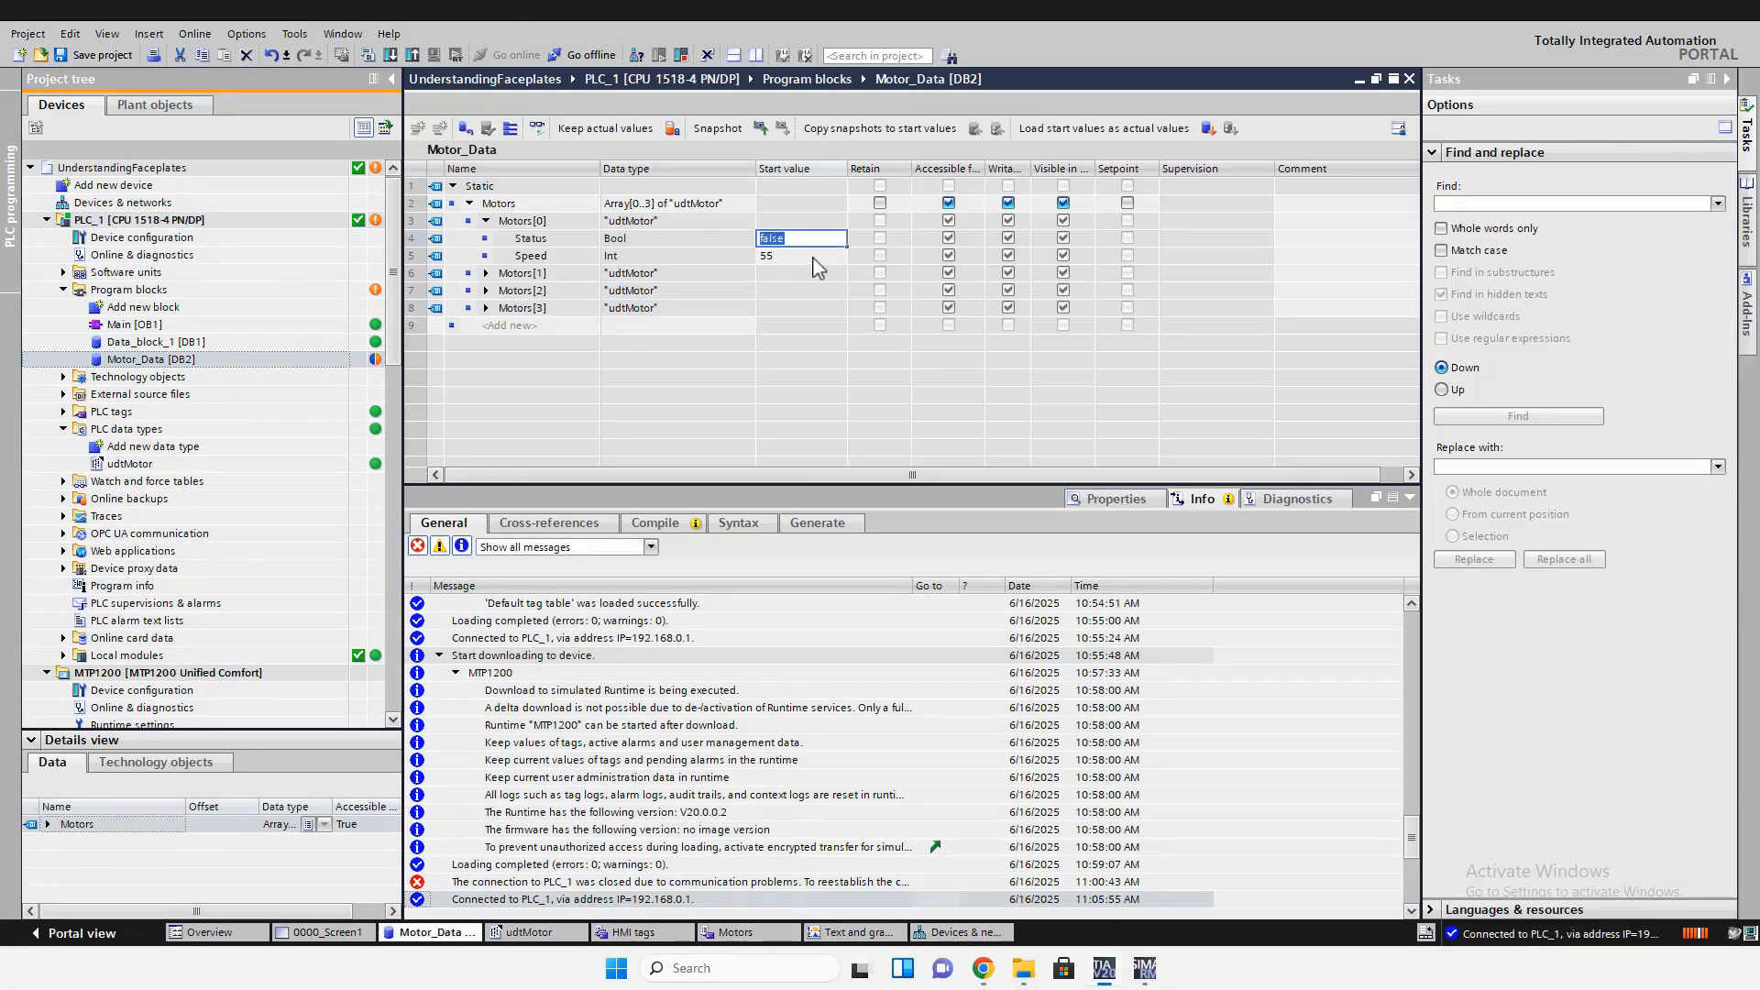
pyautogui.click(813, 259)
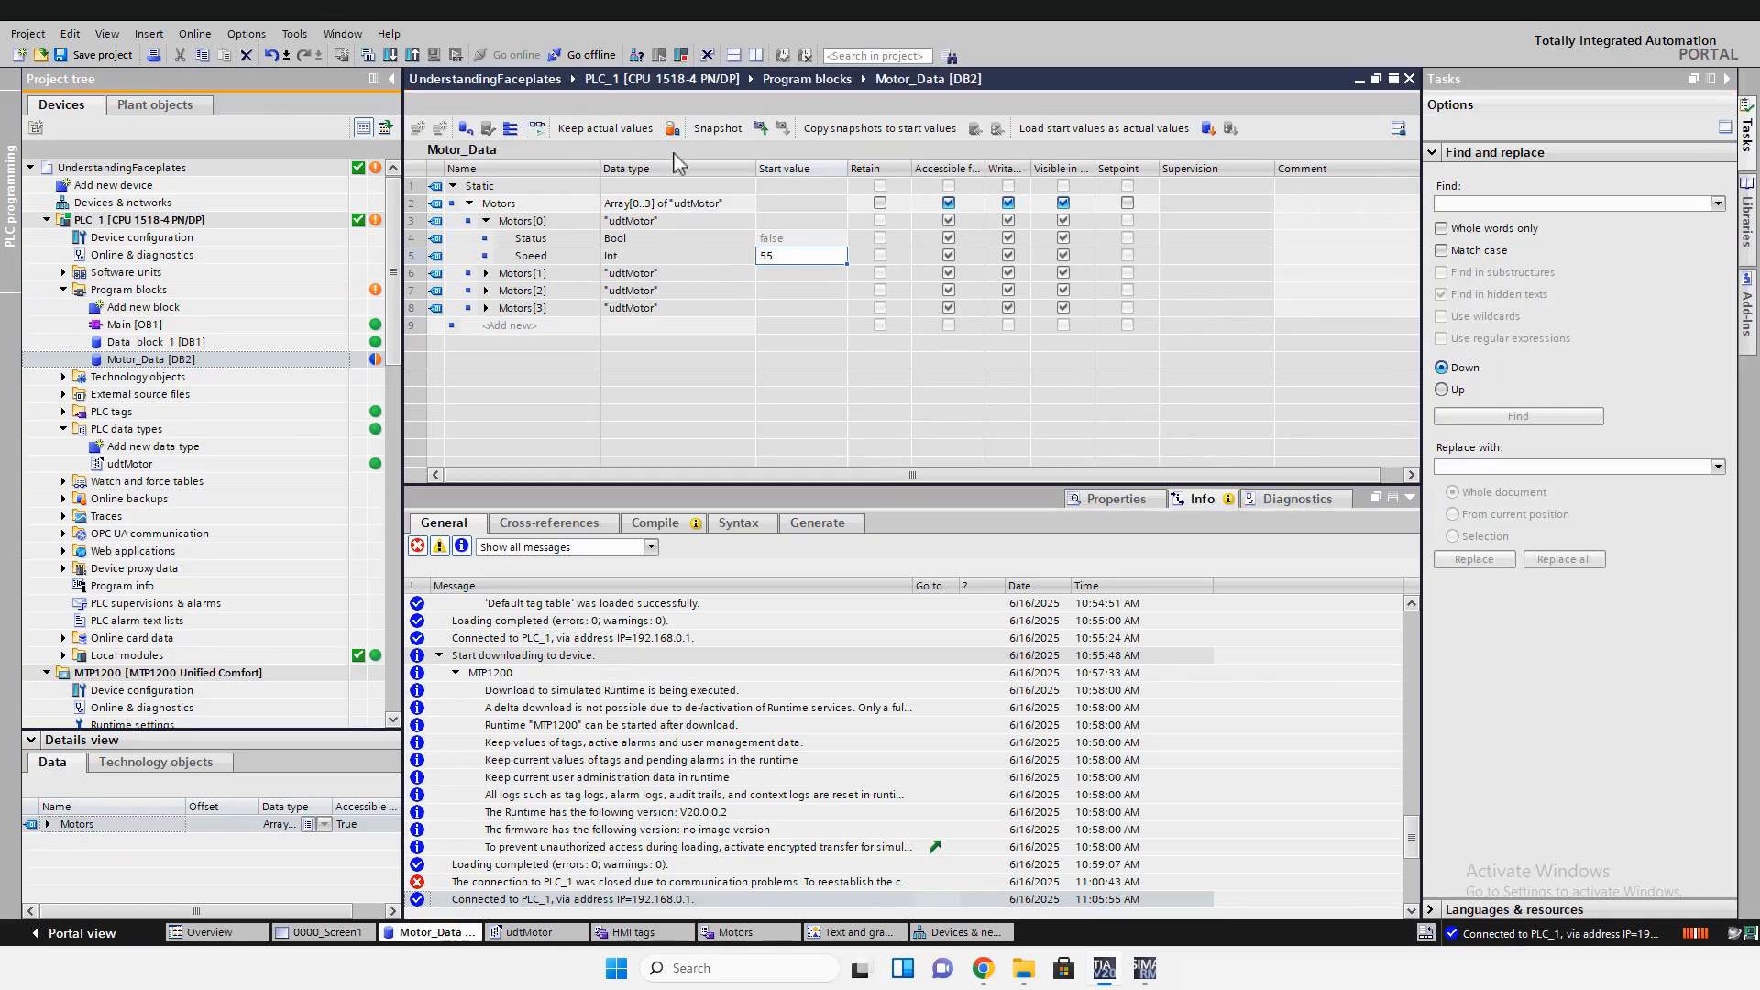
# Monitor Motor_Data online, modify Motors[0] to Status TRUE and Speed 55, and check the runtime screen in the browser
pyautogui.click(540, 128)
pyautogui.doubleClick(896, 236)
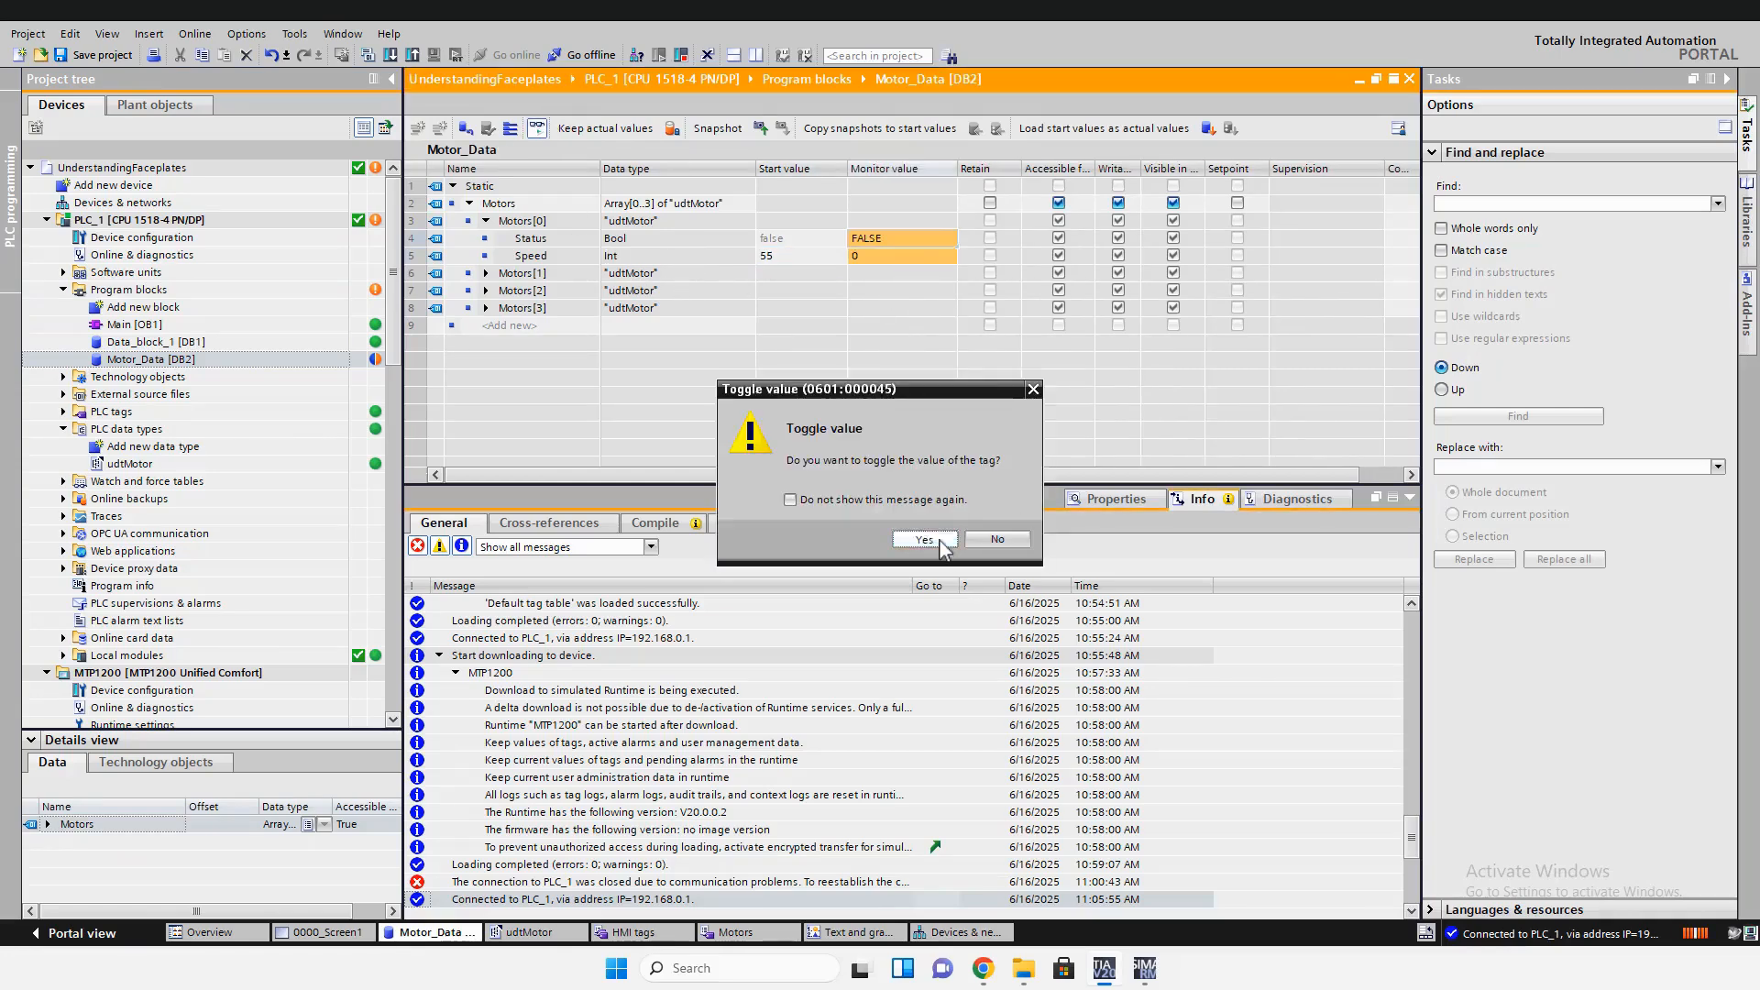
pyautogui.click(940, 541)
pyautogui.doubleClick(878, 255)
pyautogui.click(1033, 512)
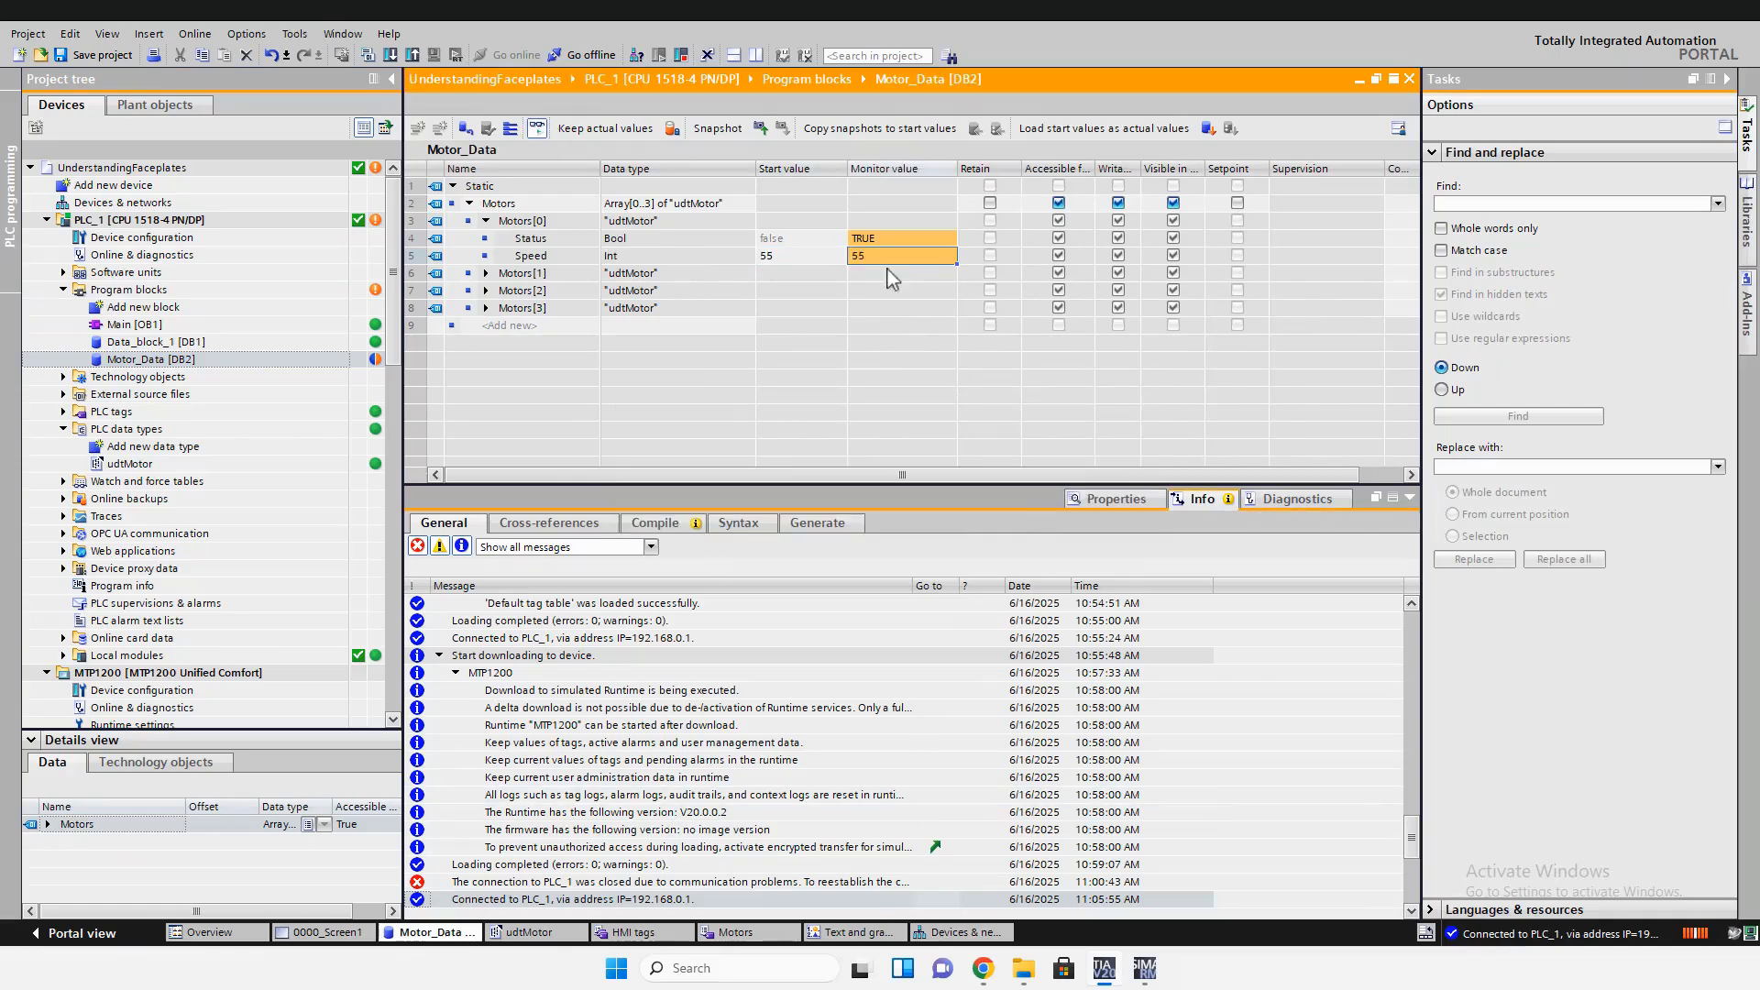
pyautogui.click(983, 970)
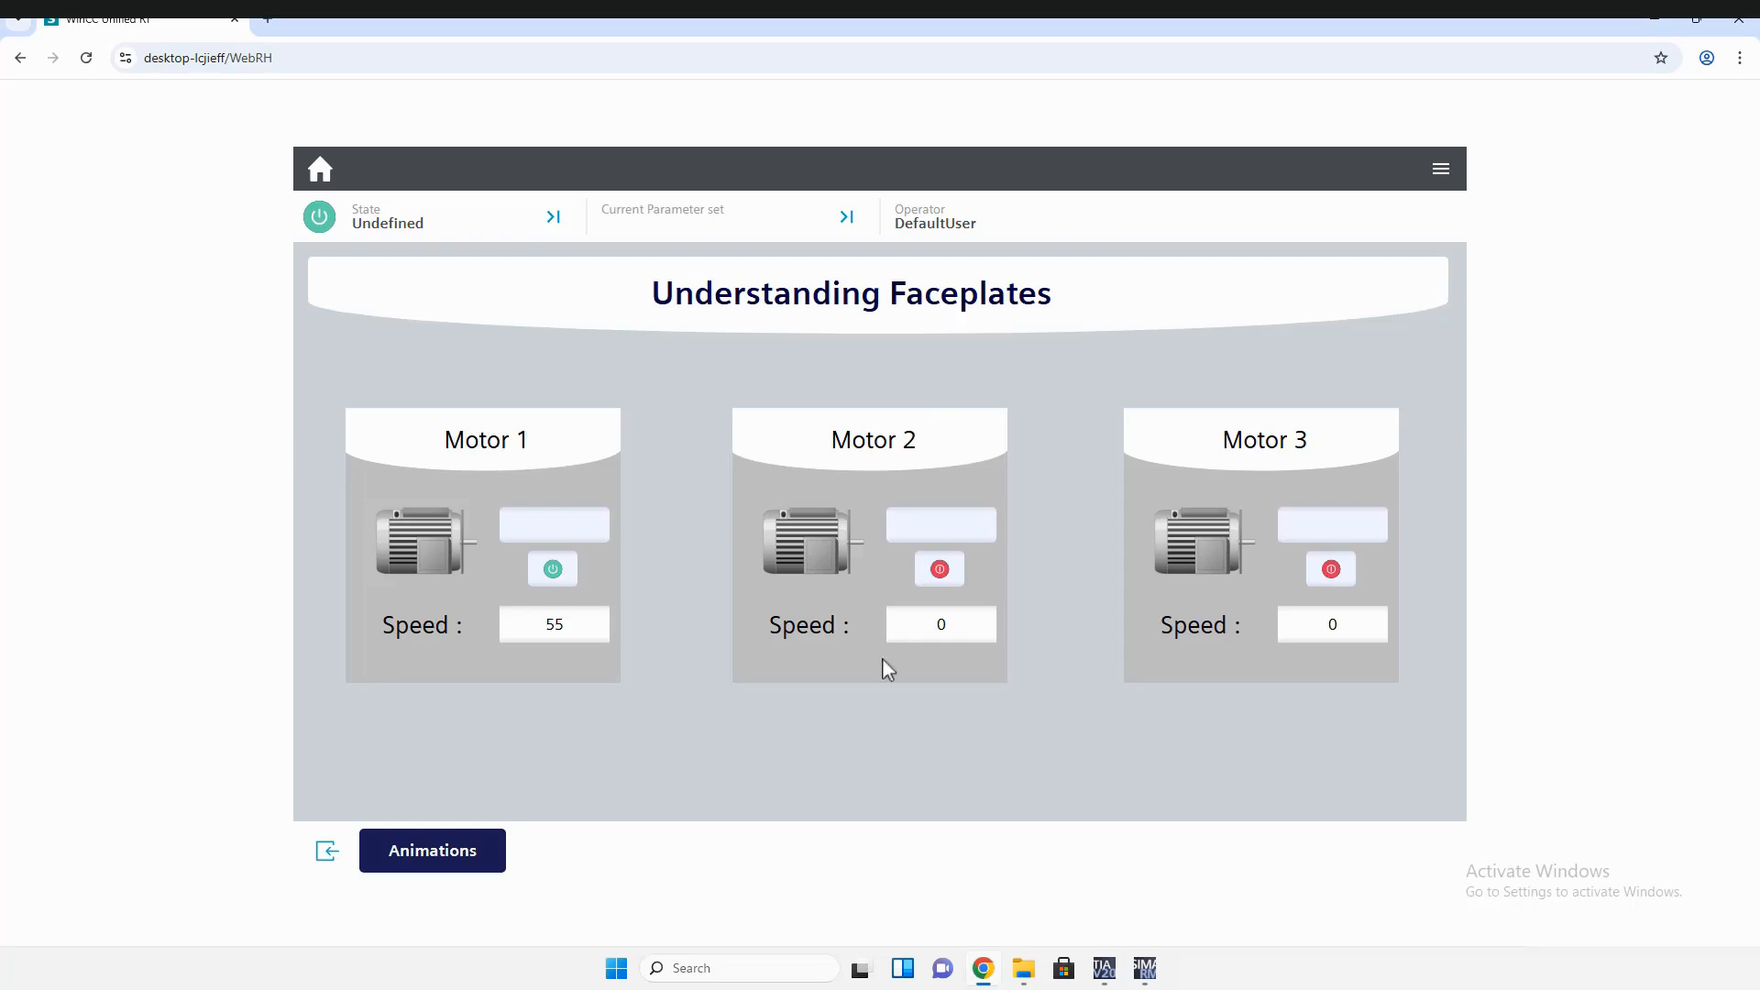
pyautogui.click(986, 974)
# Open the motorStatus type from the project library for editing in a new version
pyautogui.click(1747, 215)
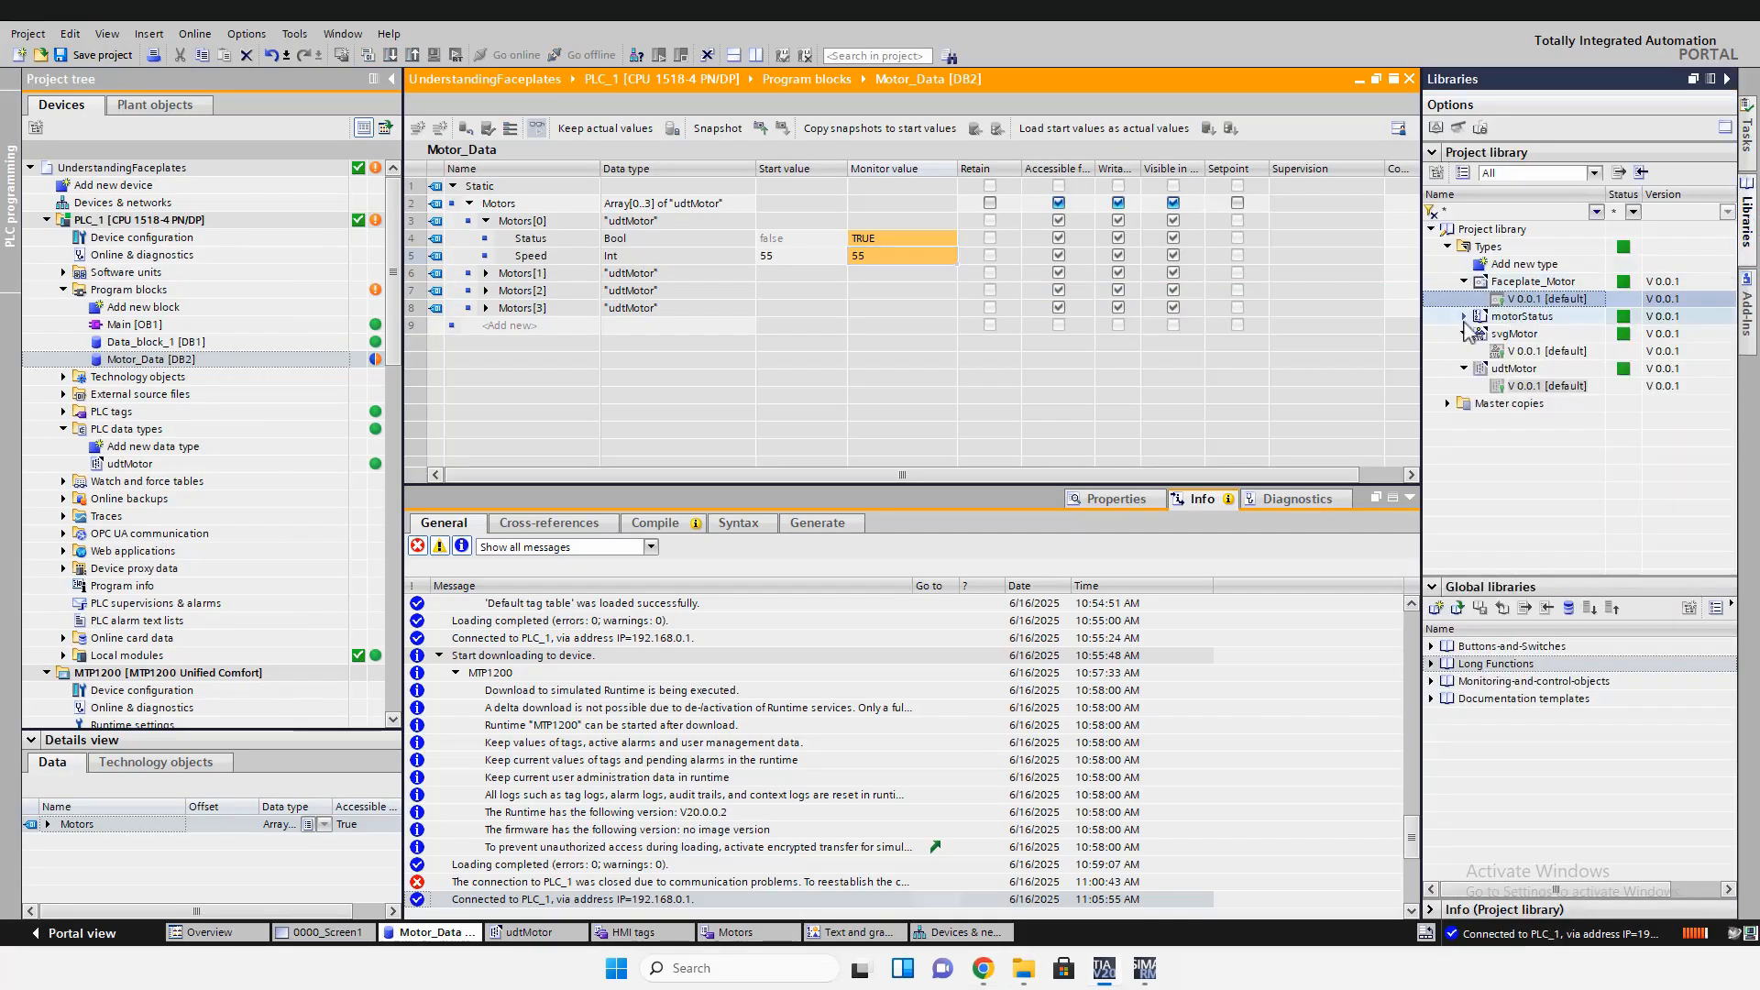
pyautogui.click(1464, 316)
pyautogui.rightClick(1517, 333)
pyautogui.click(1555, 368)
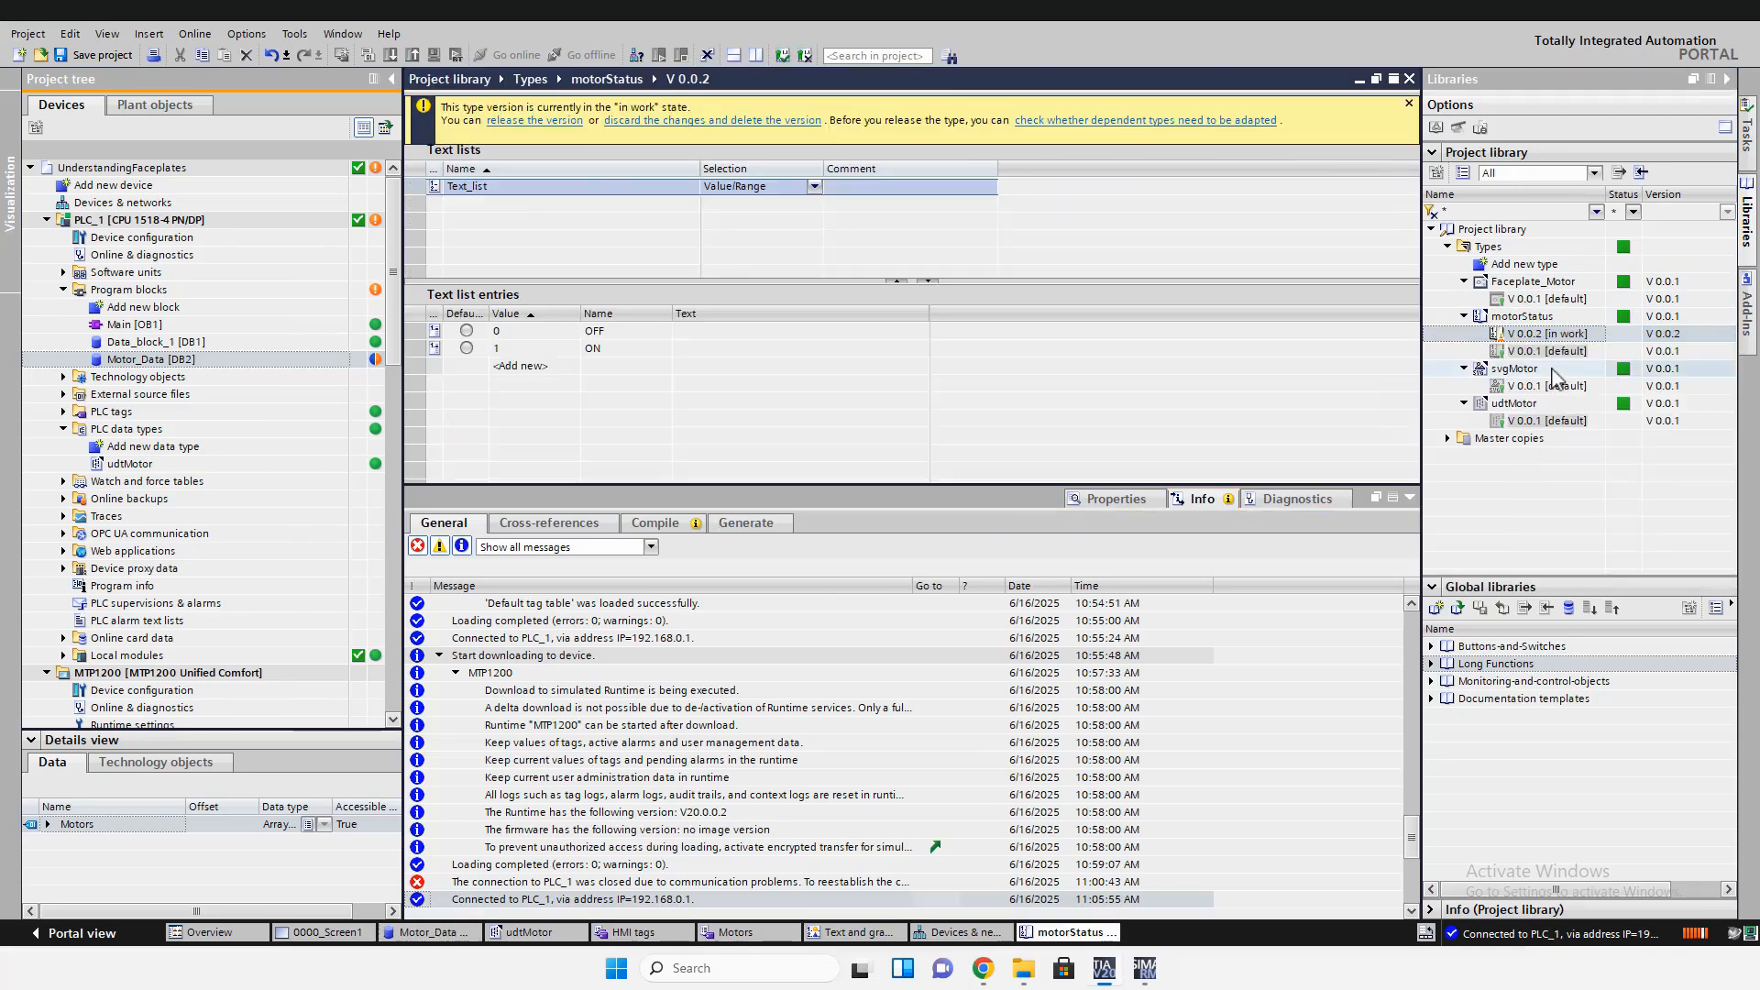
# Enter the texts OFF for value 0 and ON for value 1 in the motorStatus text list and release version 0.0.2
pyautogui.click(696, 333)
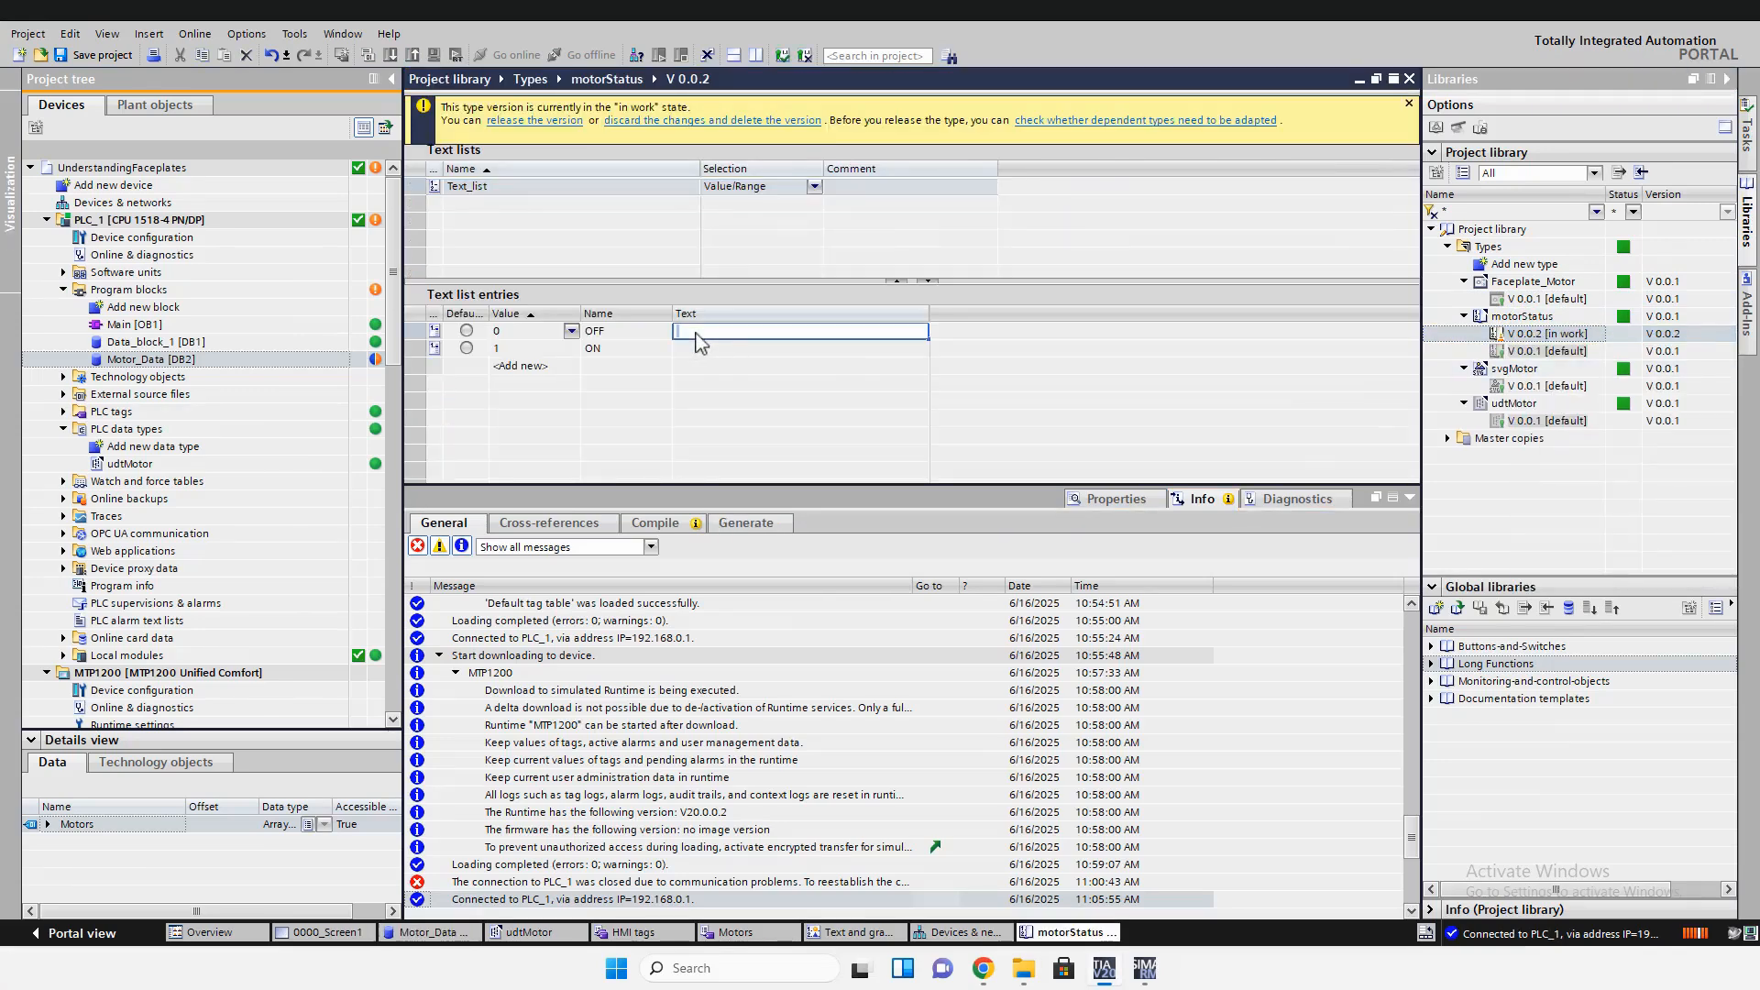
pyautogui.write('OFF')
pyautogui.click(783, 348)
pyautogui.click(774, 366)
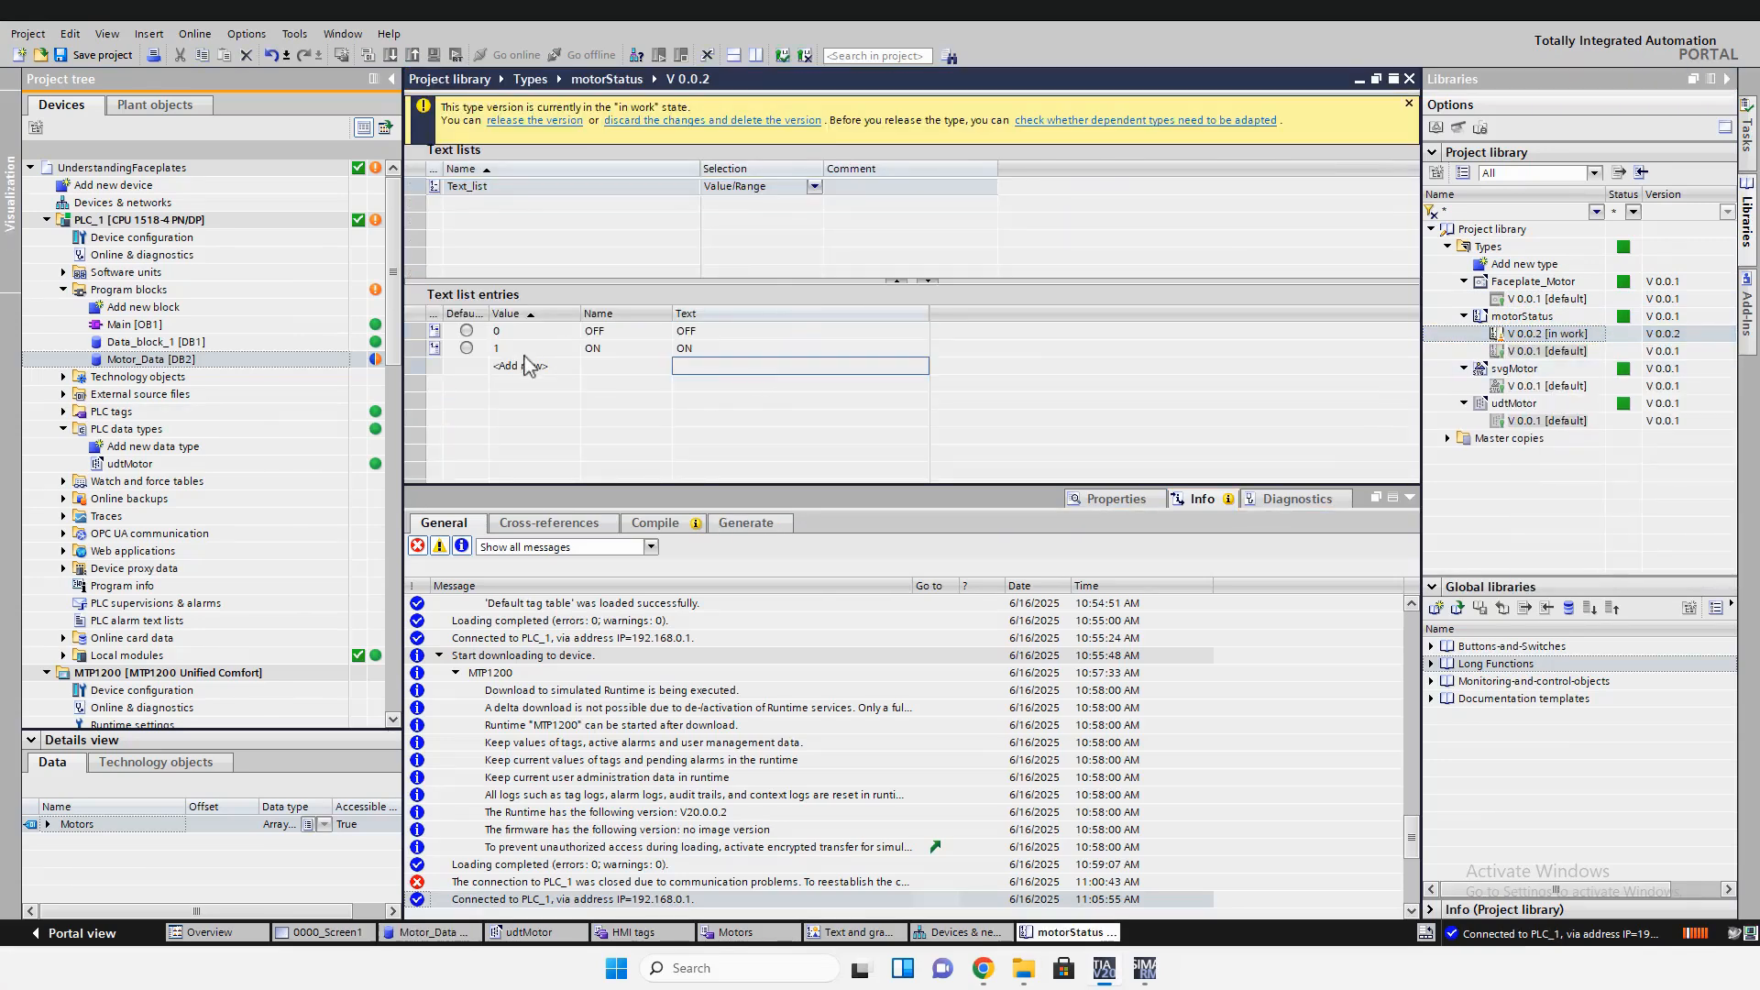
pyautogui.click(503, 123)
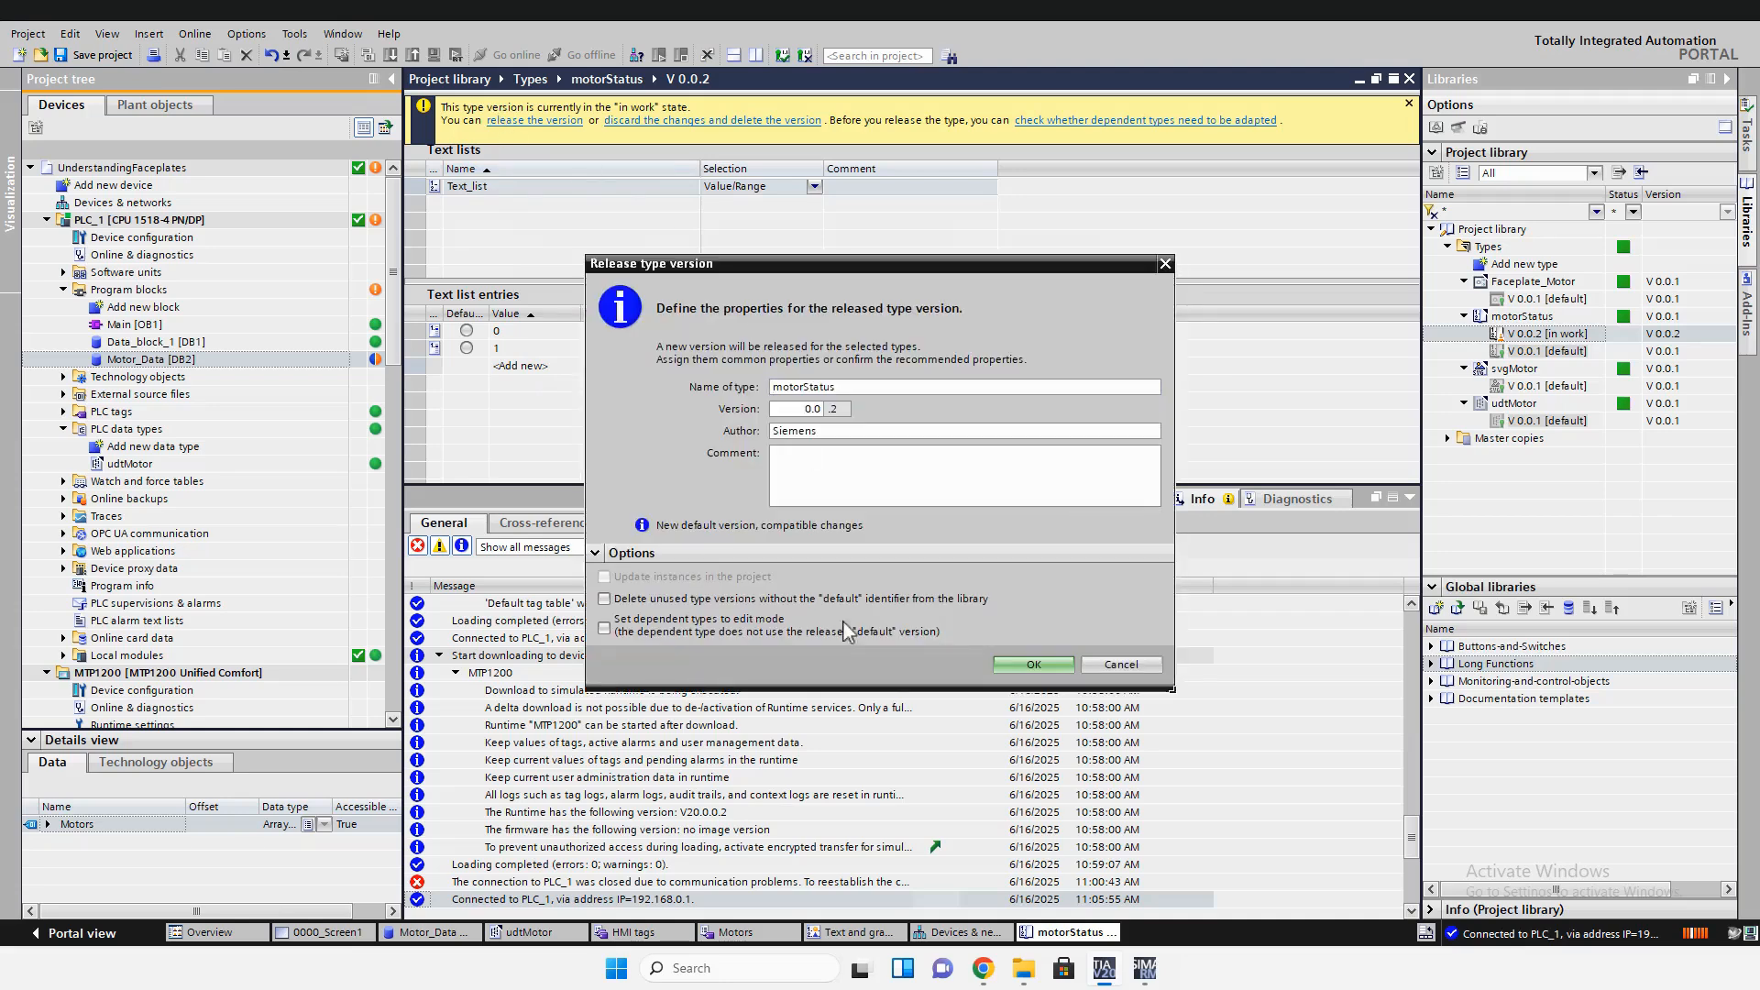
pyautogui.click(1025, 667)
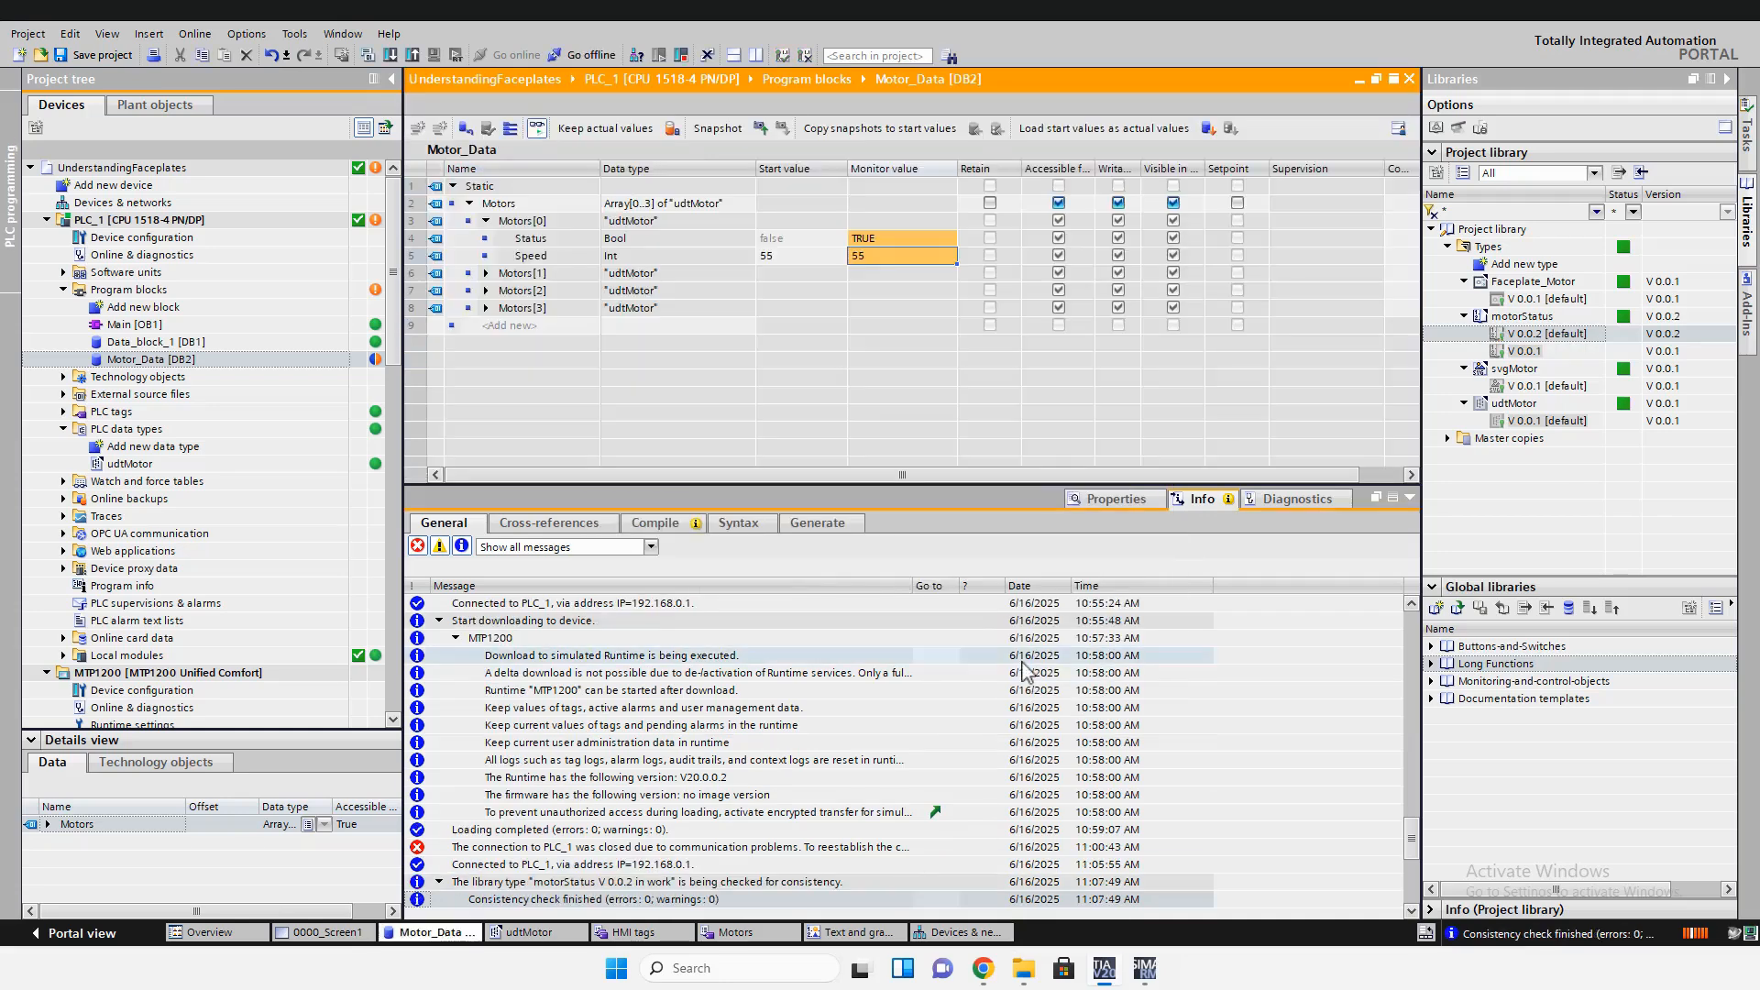
# Return to 0000_Screen1 and open the default version of the Faceplate_Motor library type for editing
pyautogui.click(531, 933)
pyautogui.click(356, 931)
pyautogui.rightClick(597, 343)
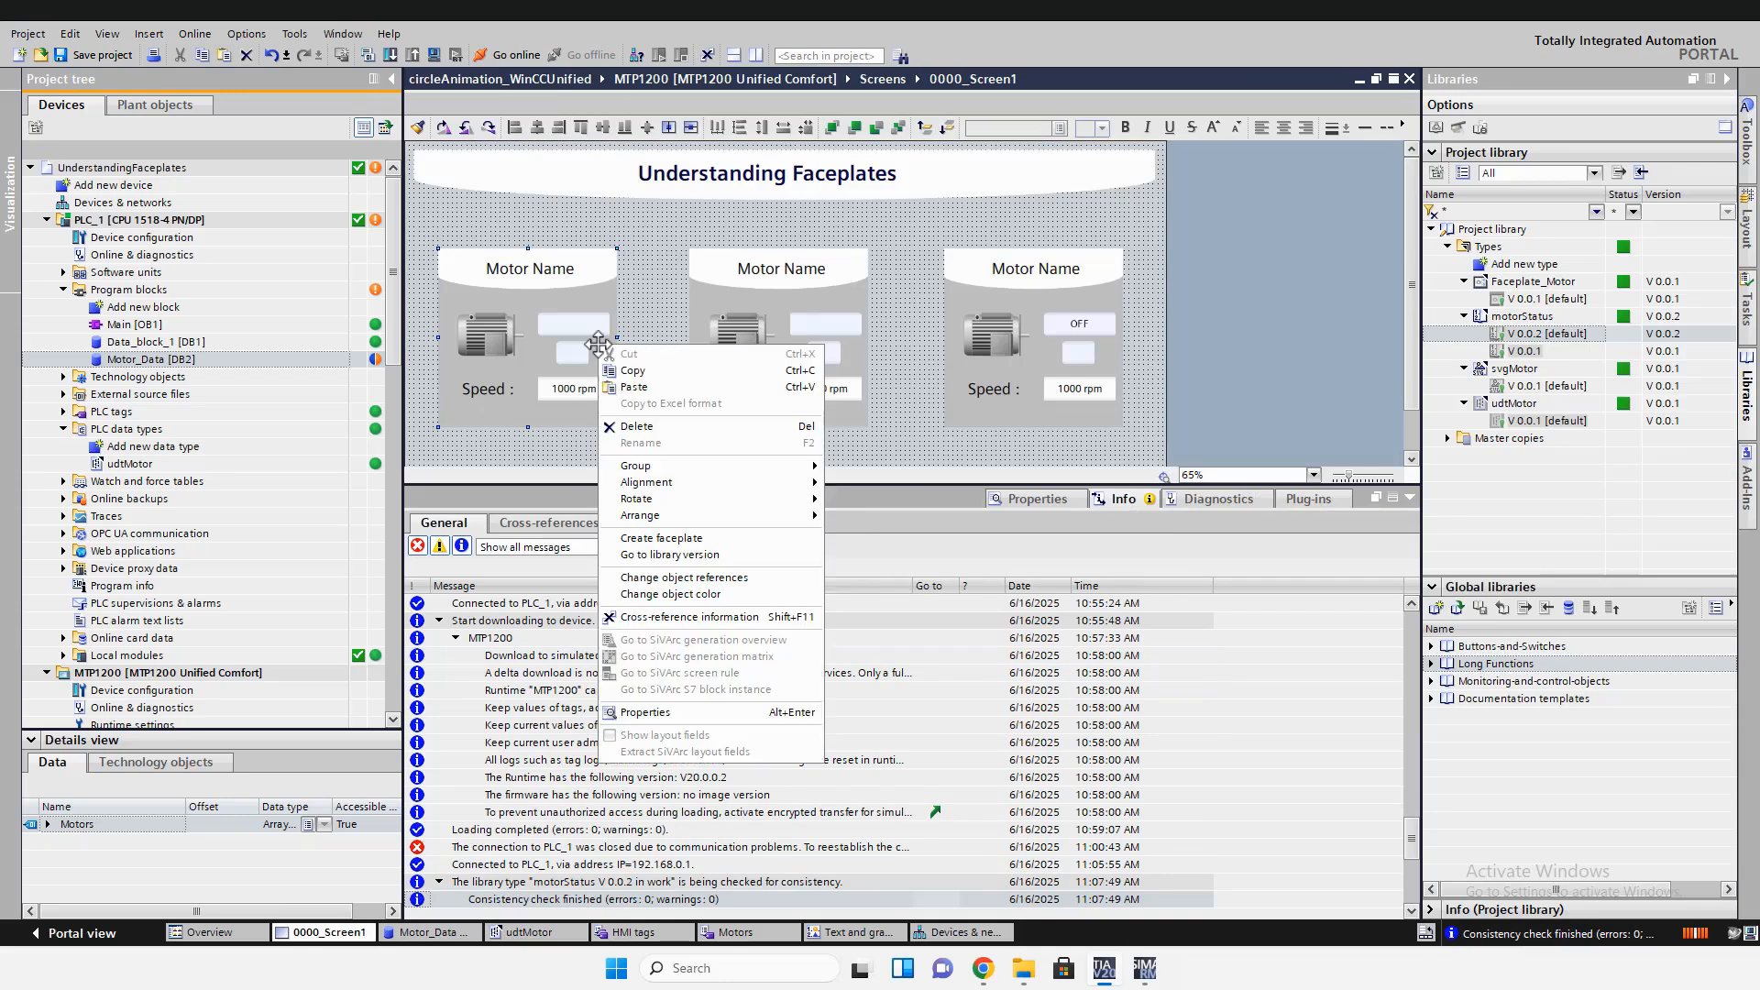
pyautogui.click(646, 324)
pyautogui.click(1511, 335)
pyautogui.rightClick(1548, 297)
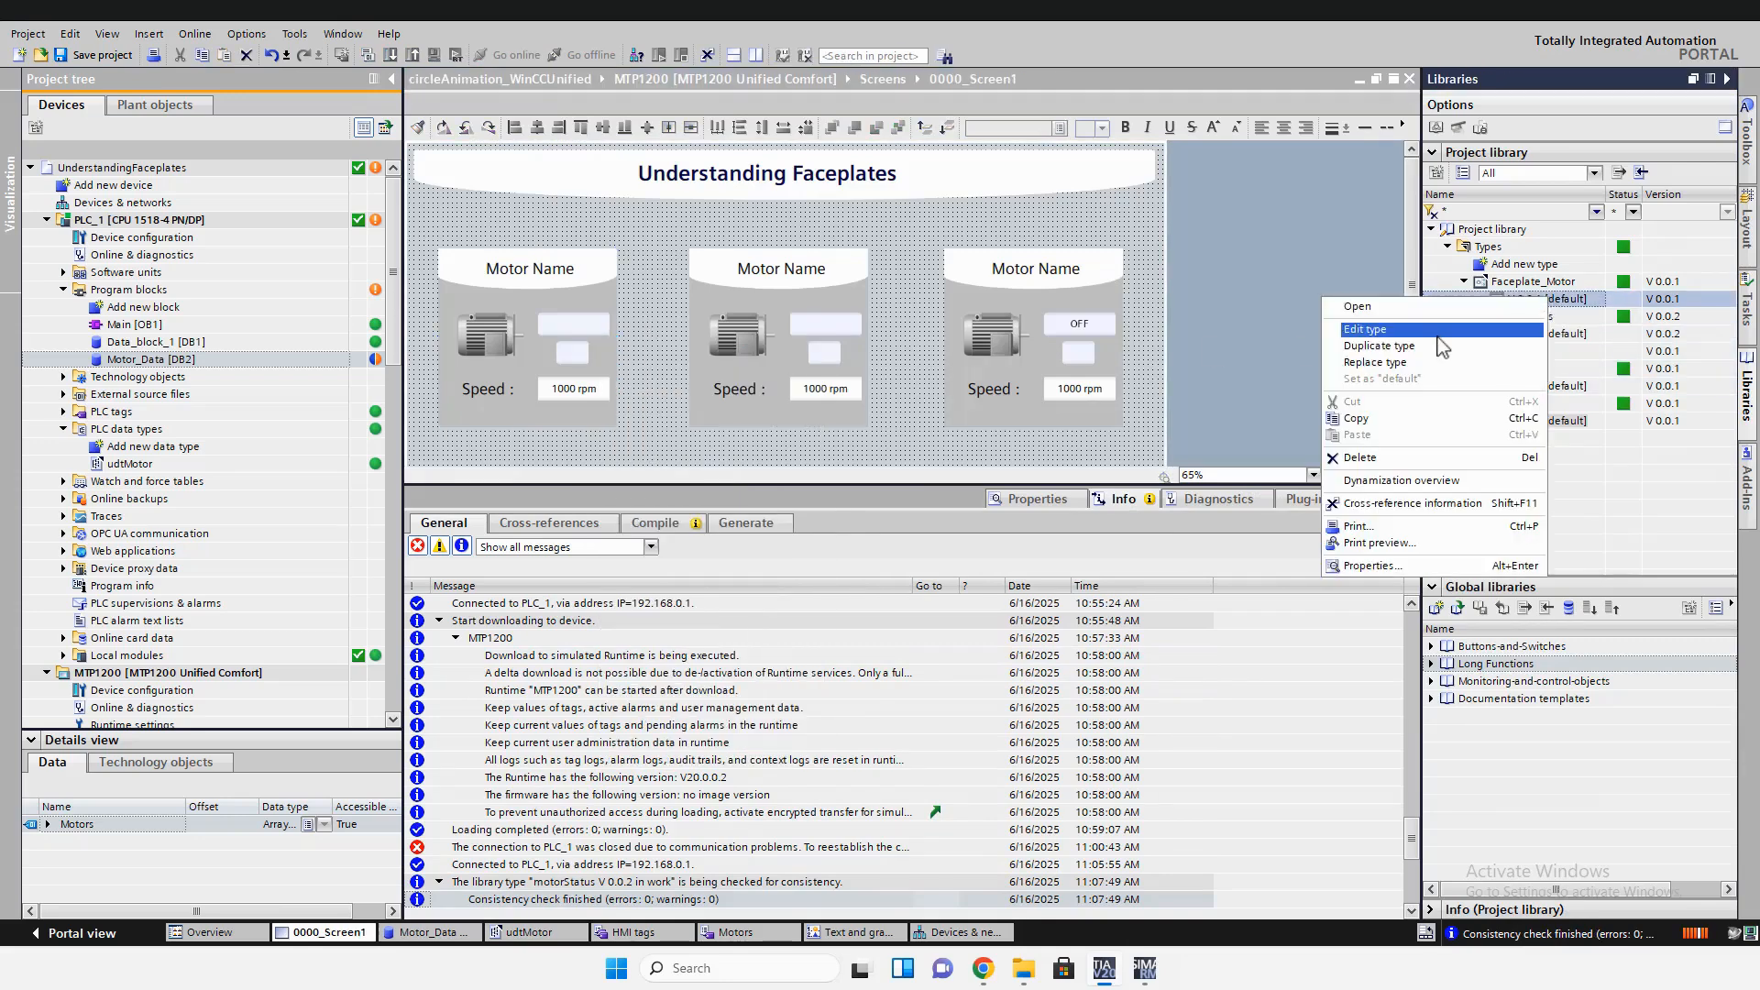
pyautogui.click(1438, 336)
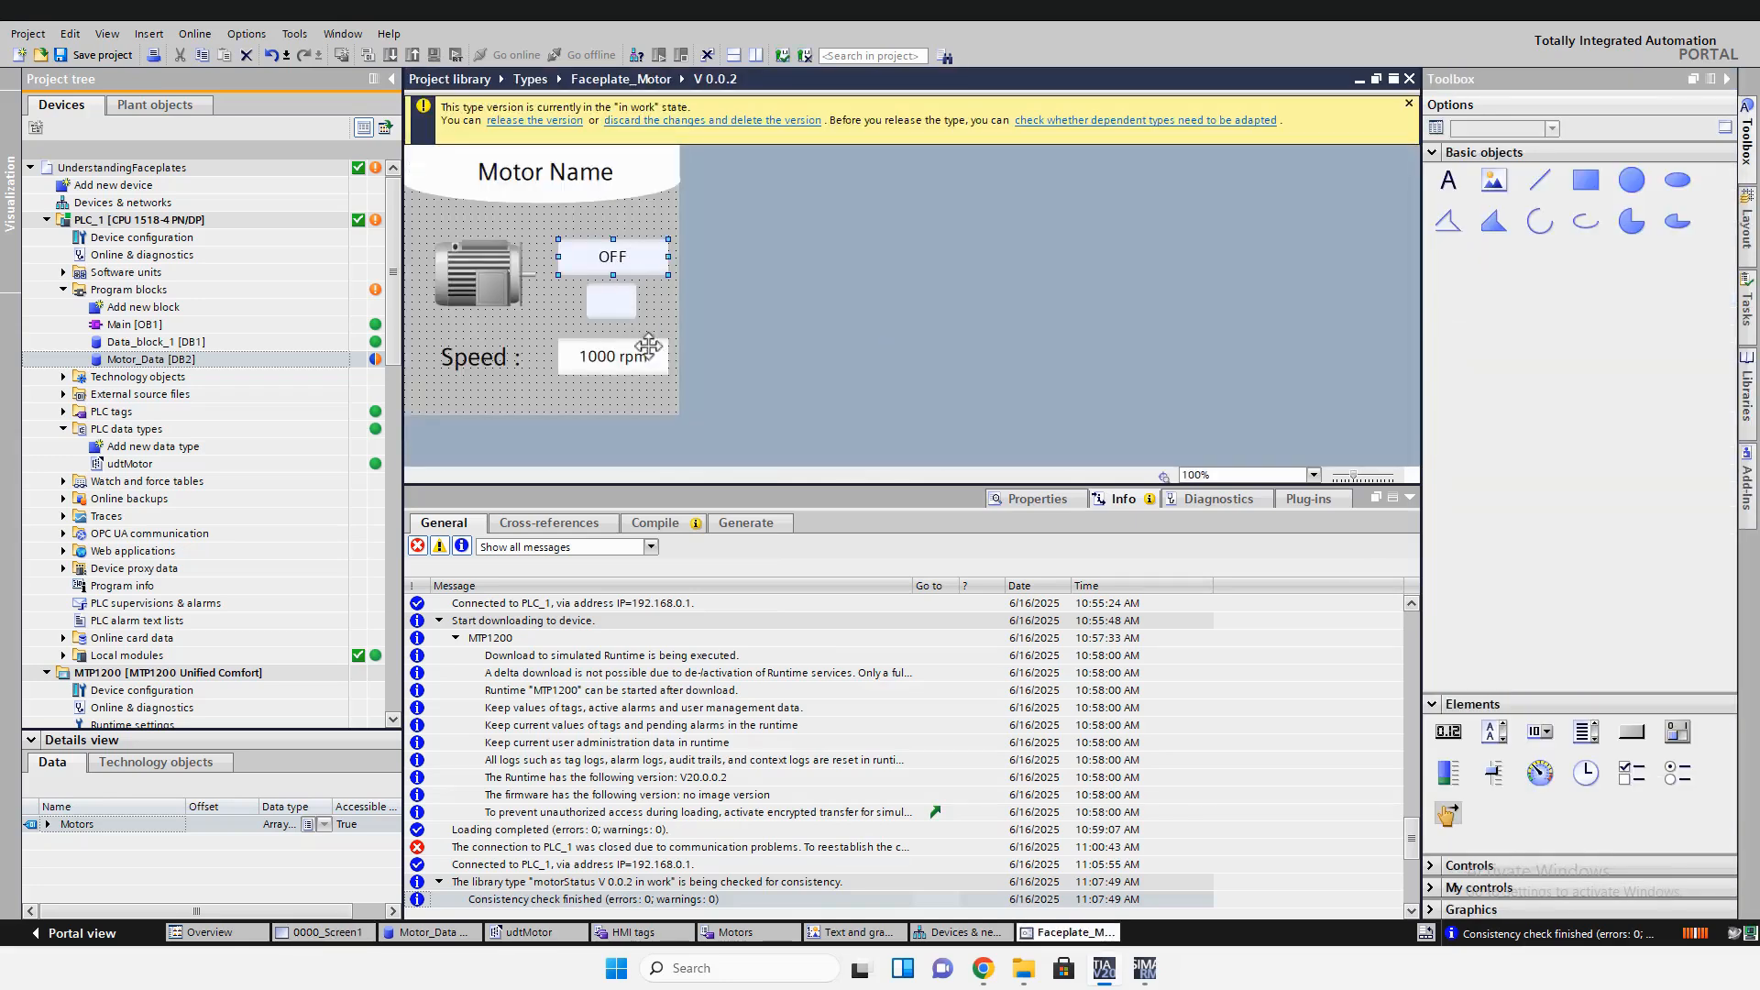
# Check the resource list of the faceplate's status text field and release Faceplate_Motor version 0.0.2 with project instances updated
pyautogui.click(534, 120)
pyautogui.click(1122, 669)
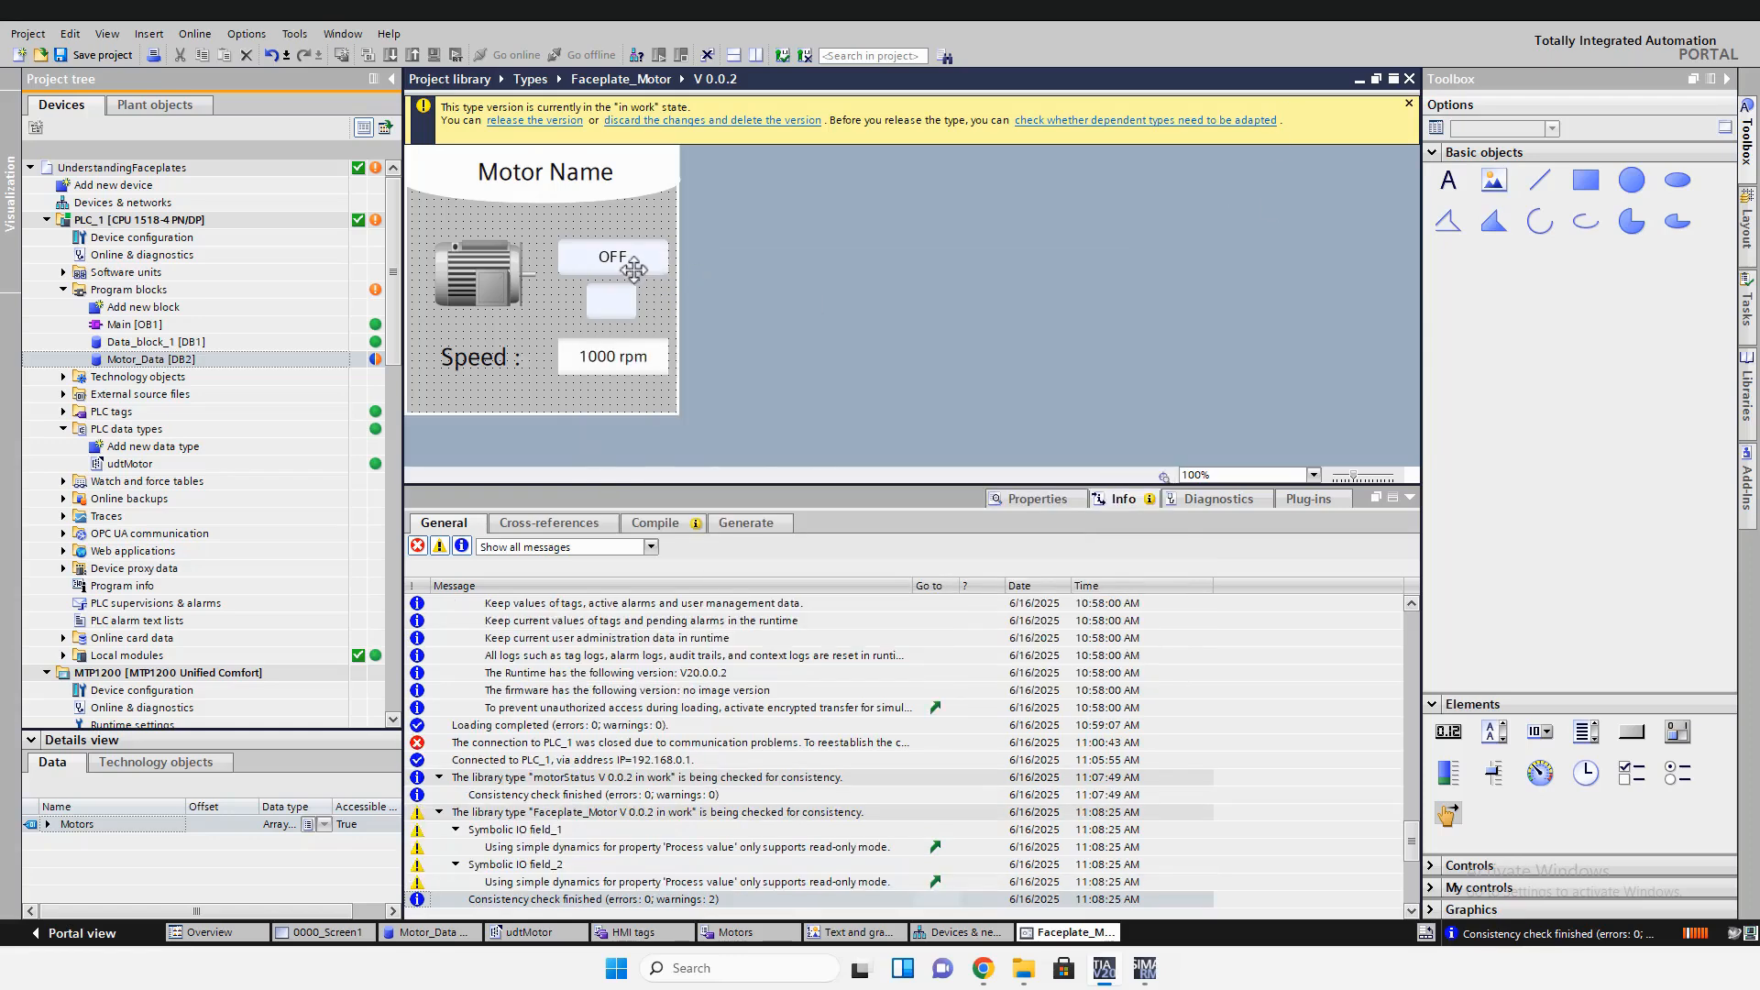
pyautogui.click(632, 269)
pyautogui.scroll(5, 780, 623)
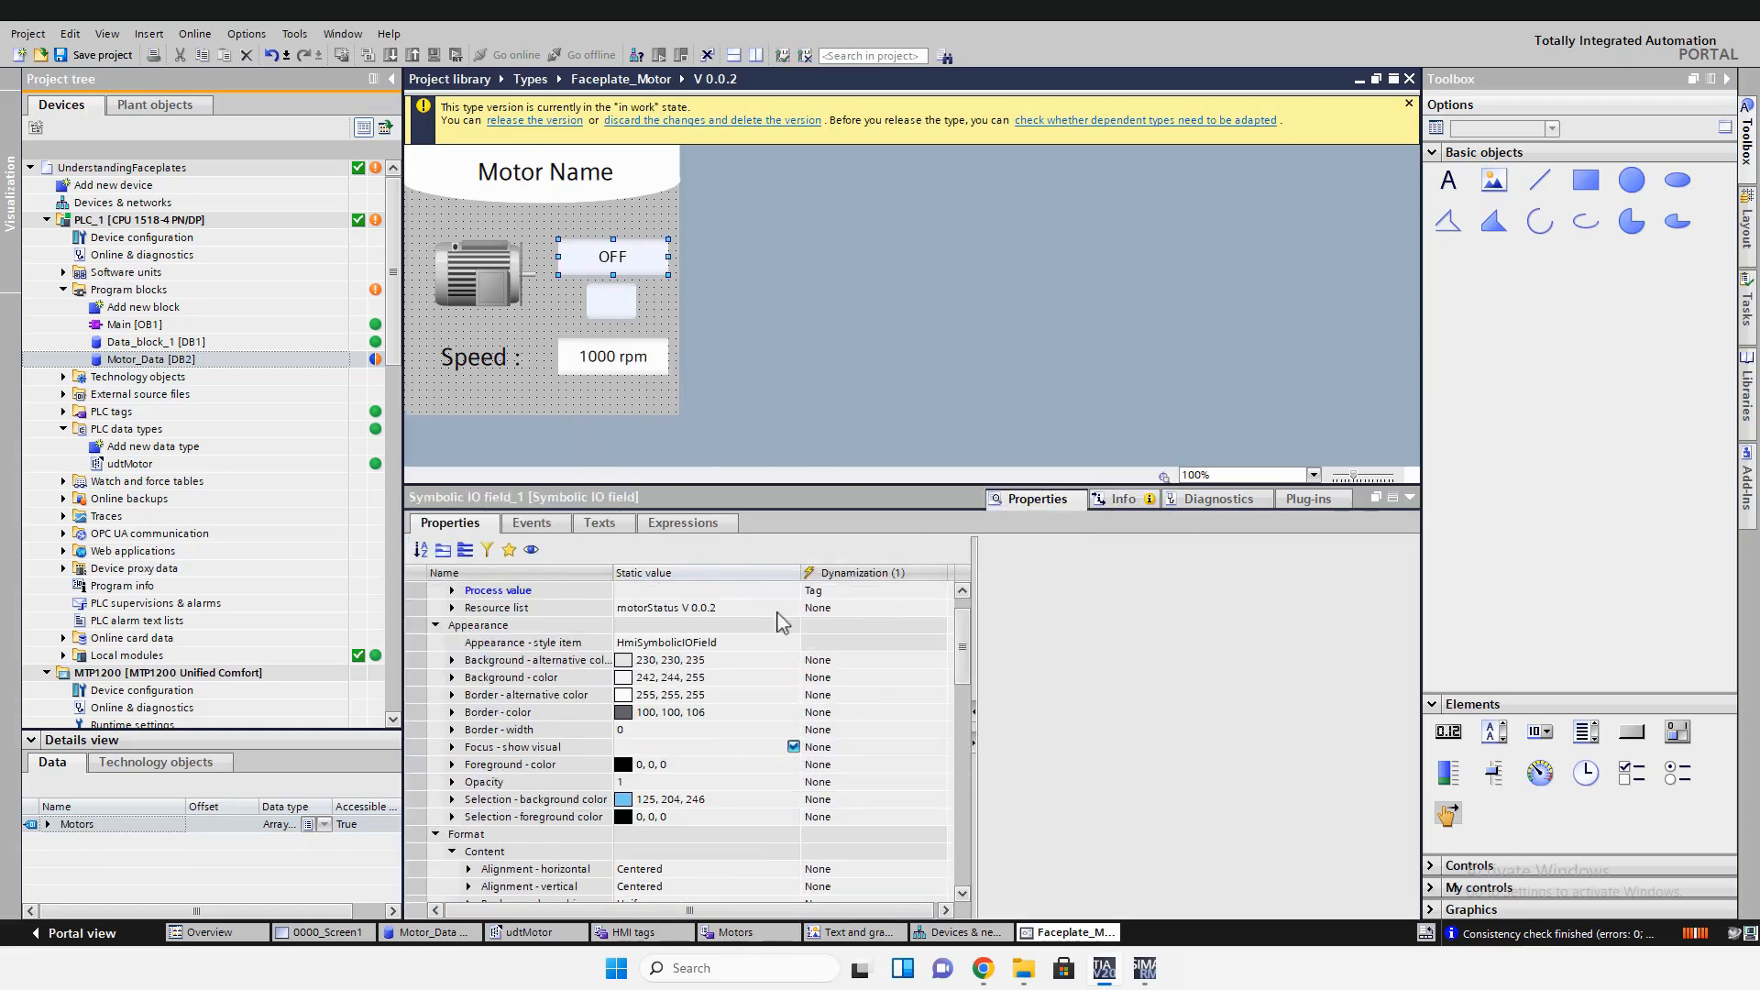
pyautogui.click(550, 125)
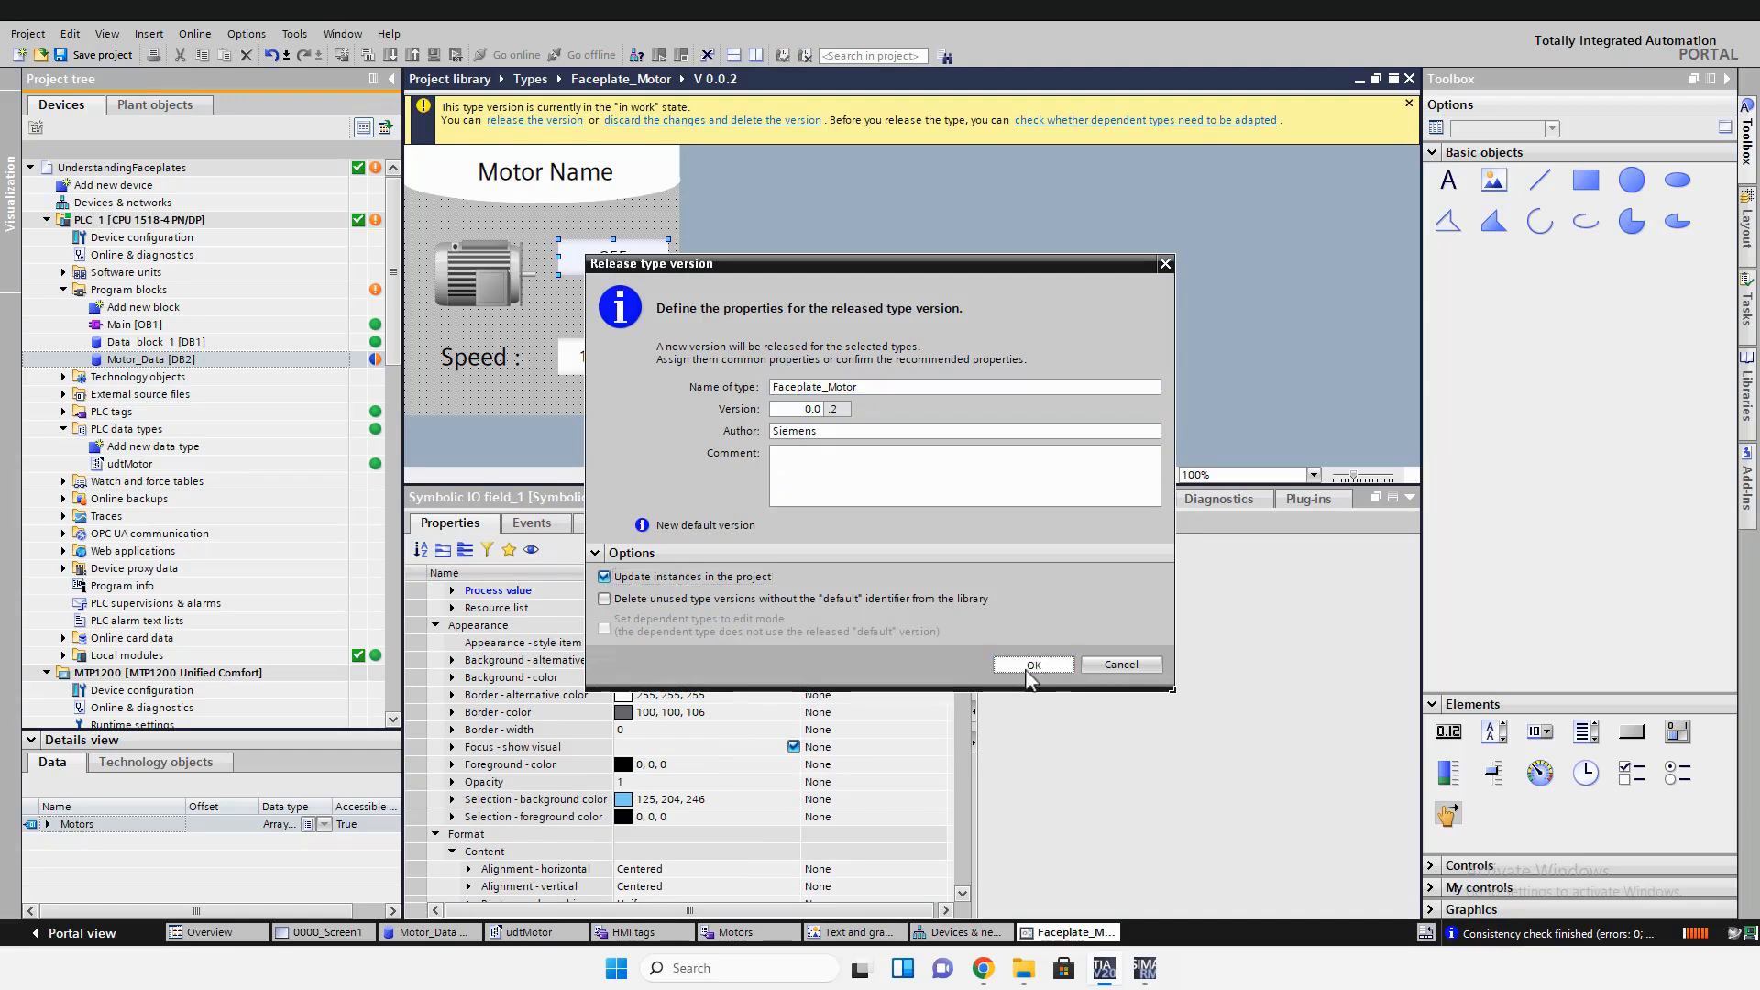
pyautogui.click(1030, 663)
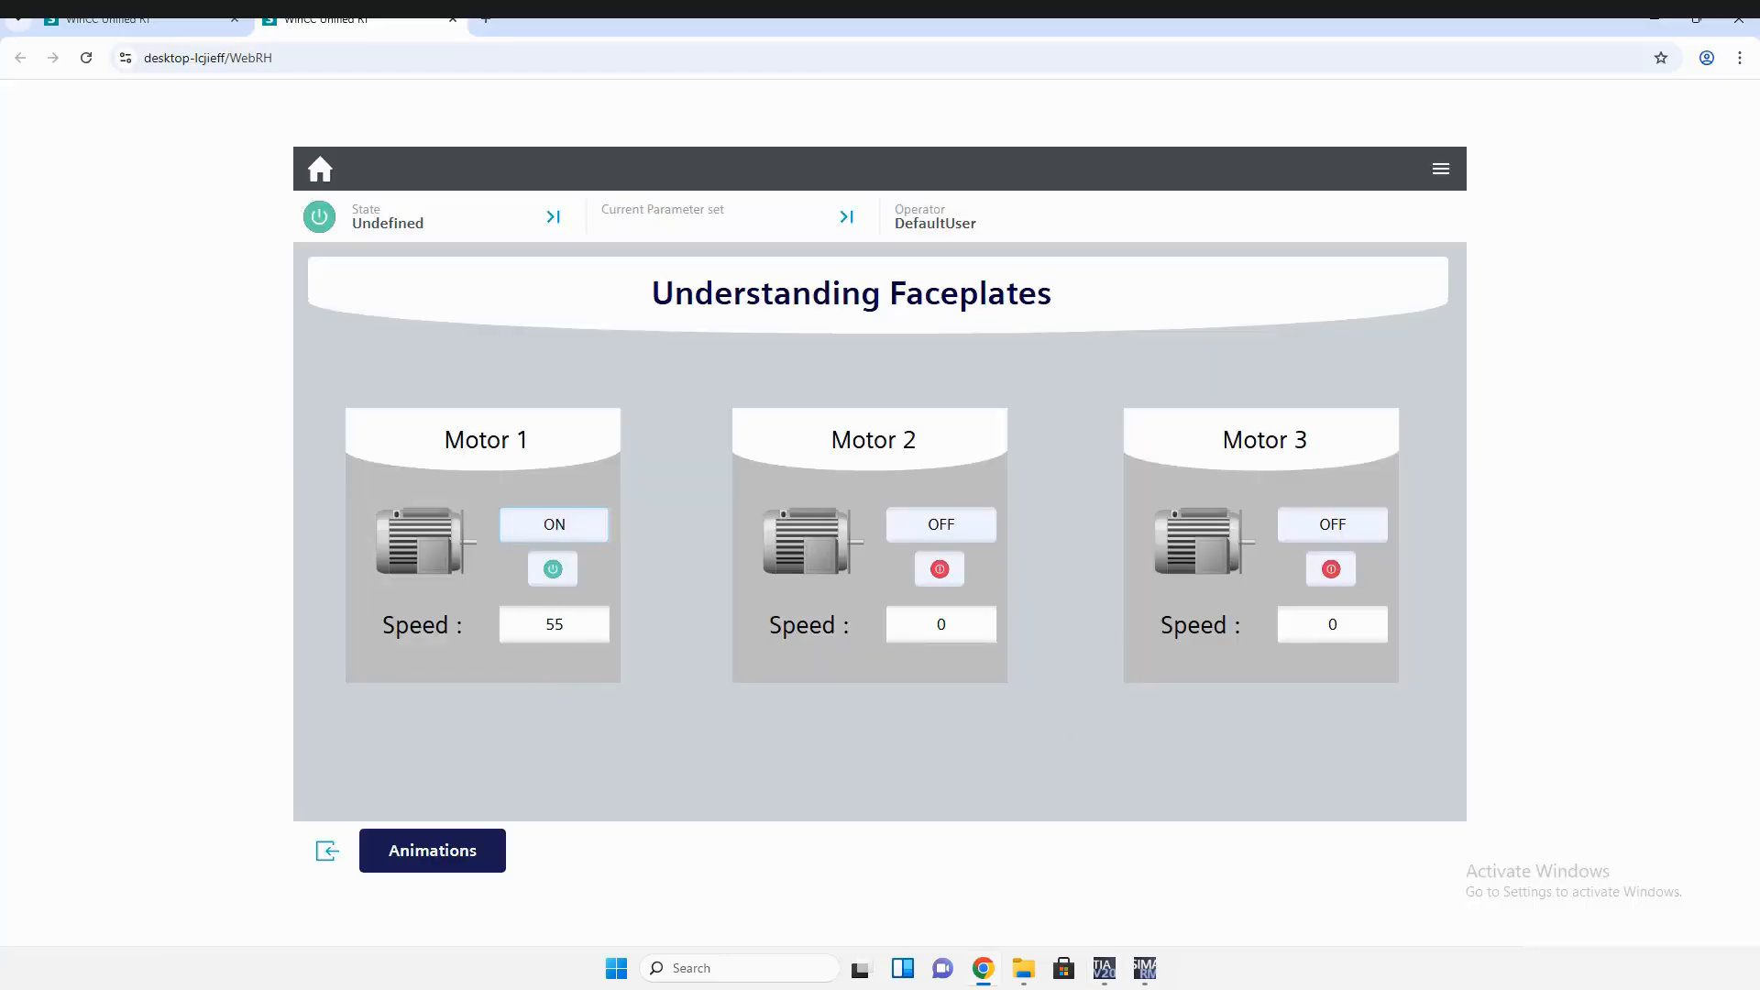
# Switch from the browser runtime back to the TIA Portal project
pyautogui.click(1104, 968)
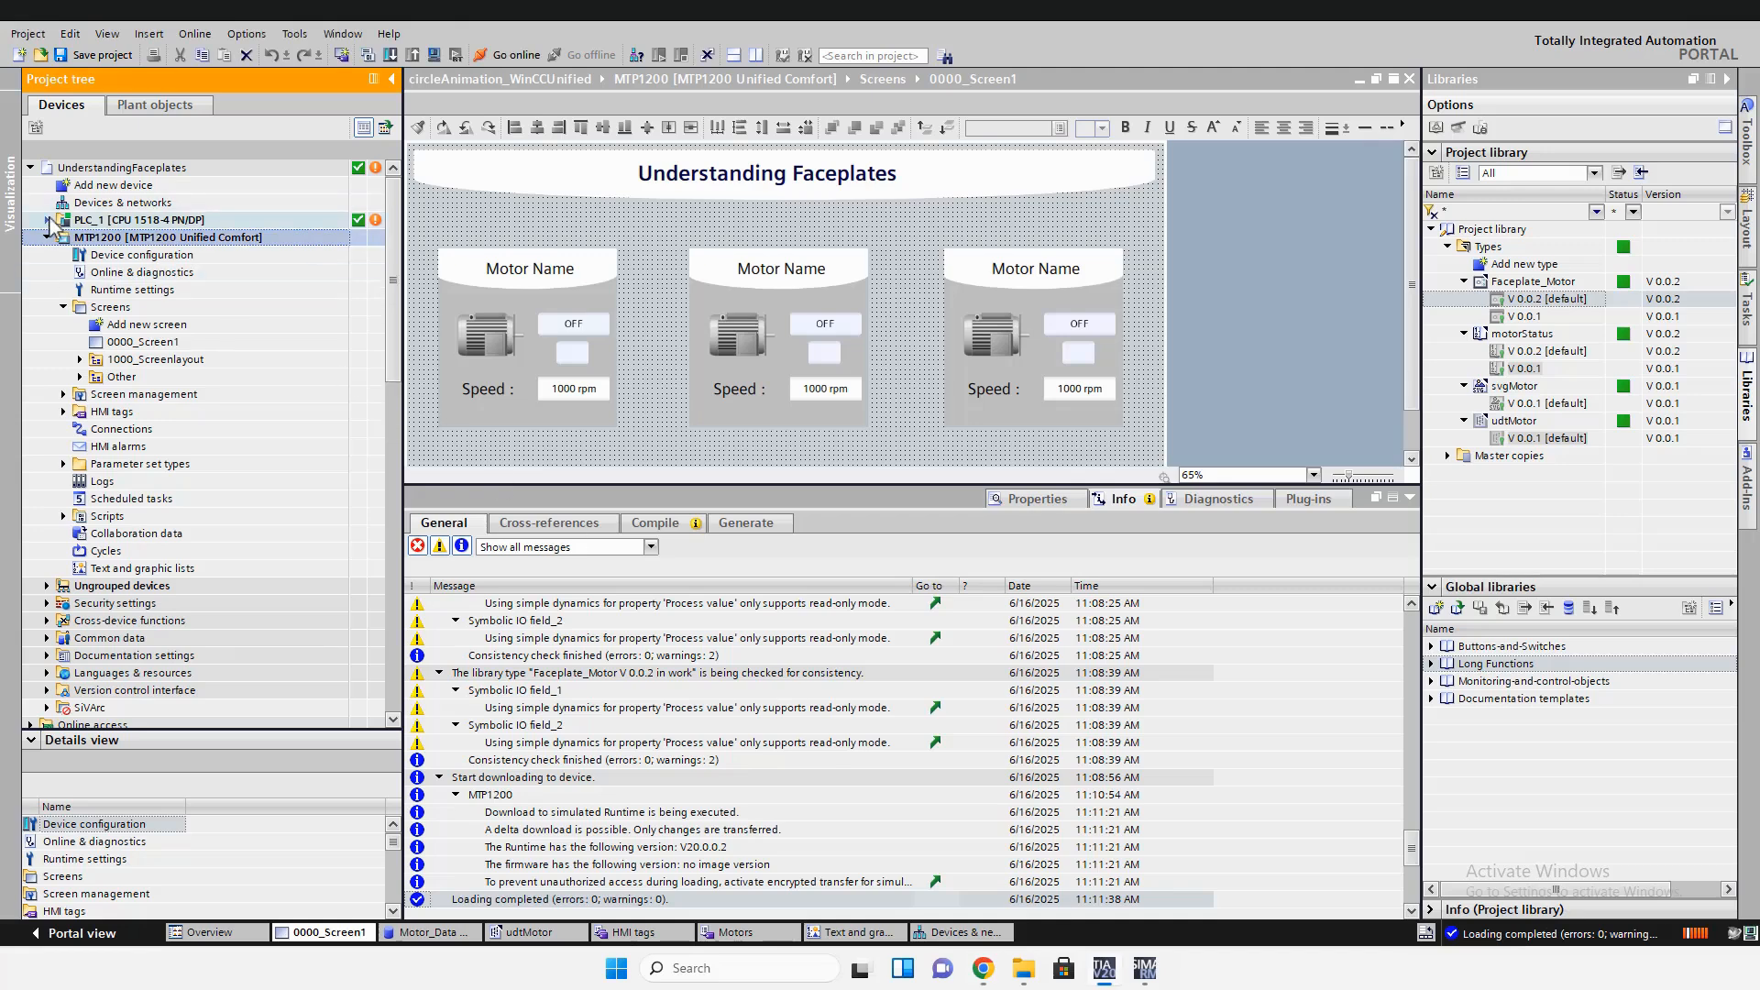